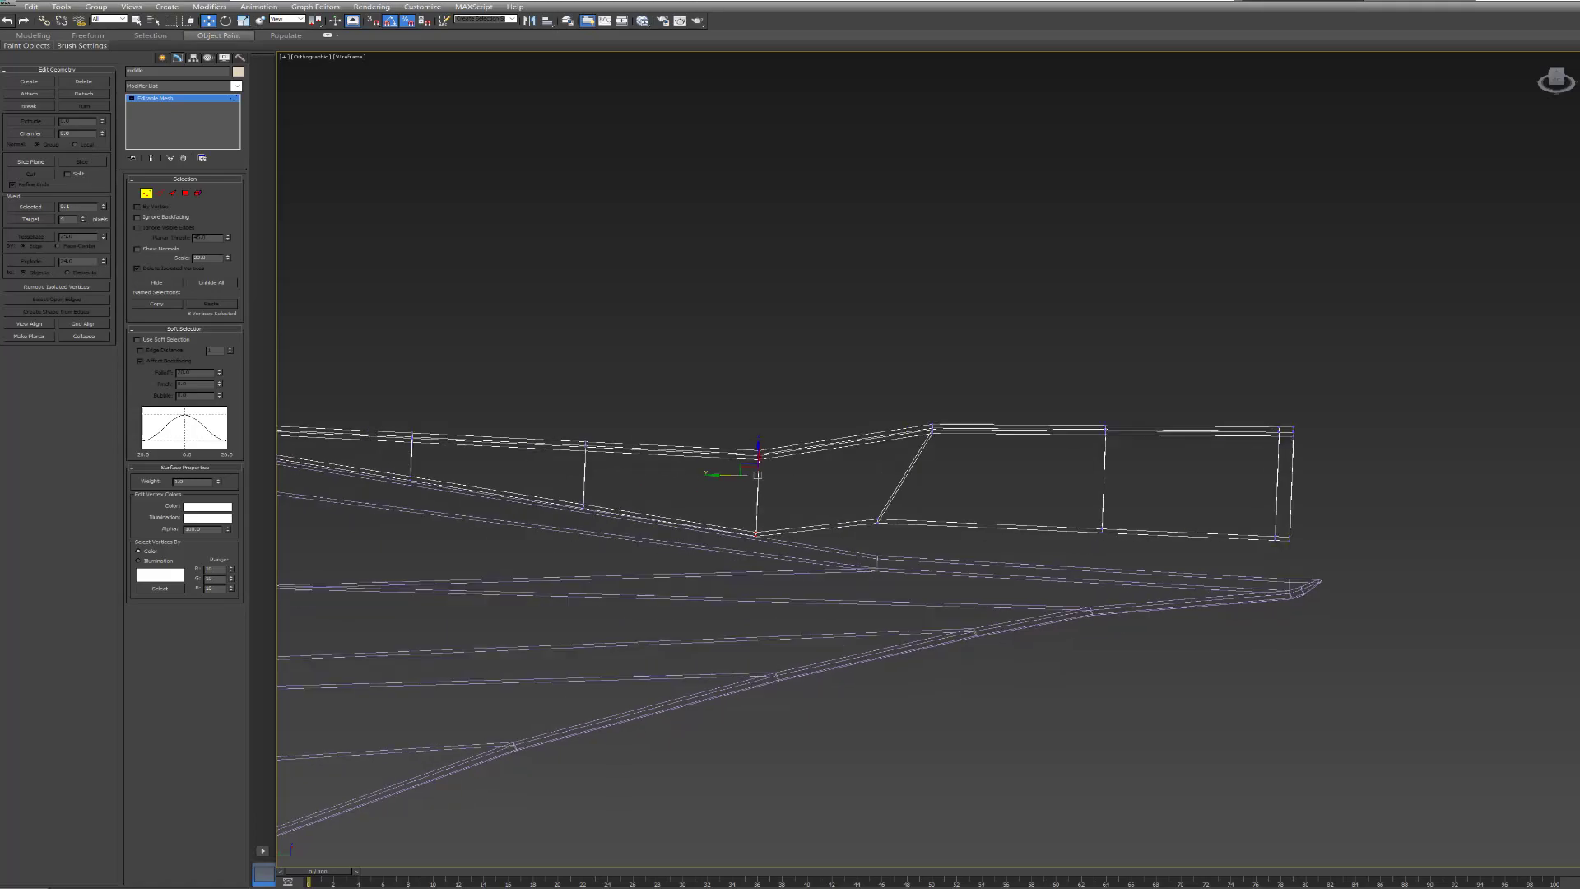
- Zoom in on the hull's upper panel and select the diagonal edge's lower vertex
middle_click_drag(941, 432, 947, 433, "alt")
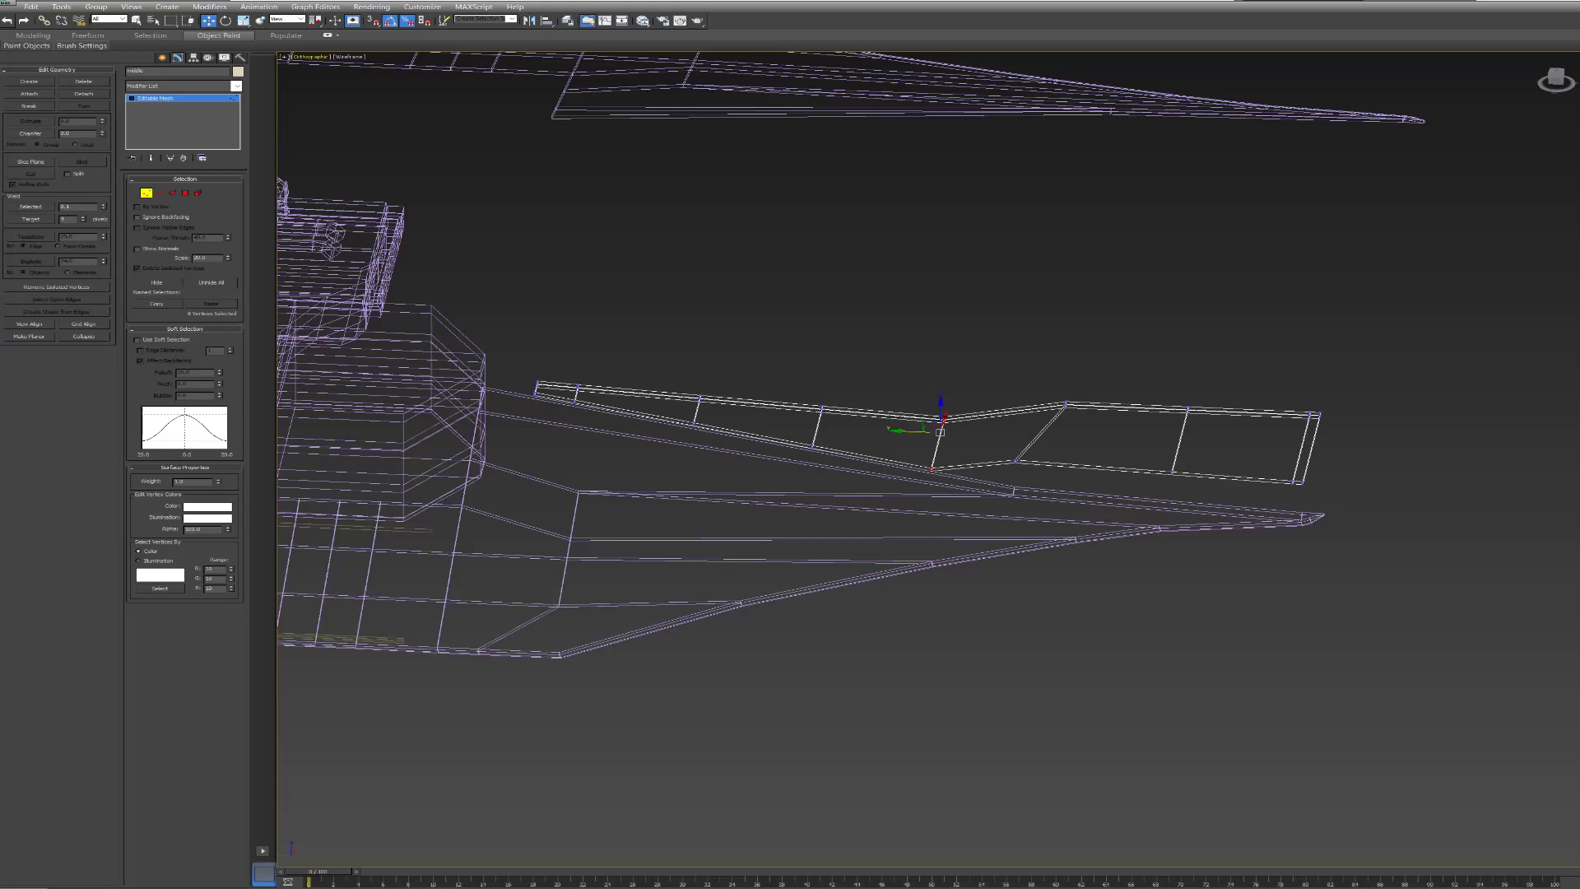
middle_click_drag(941, 432, 946, 434, "alt")
scroll(905, 395, "up", 5)
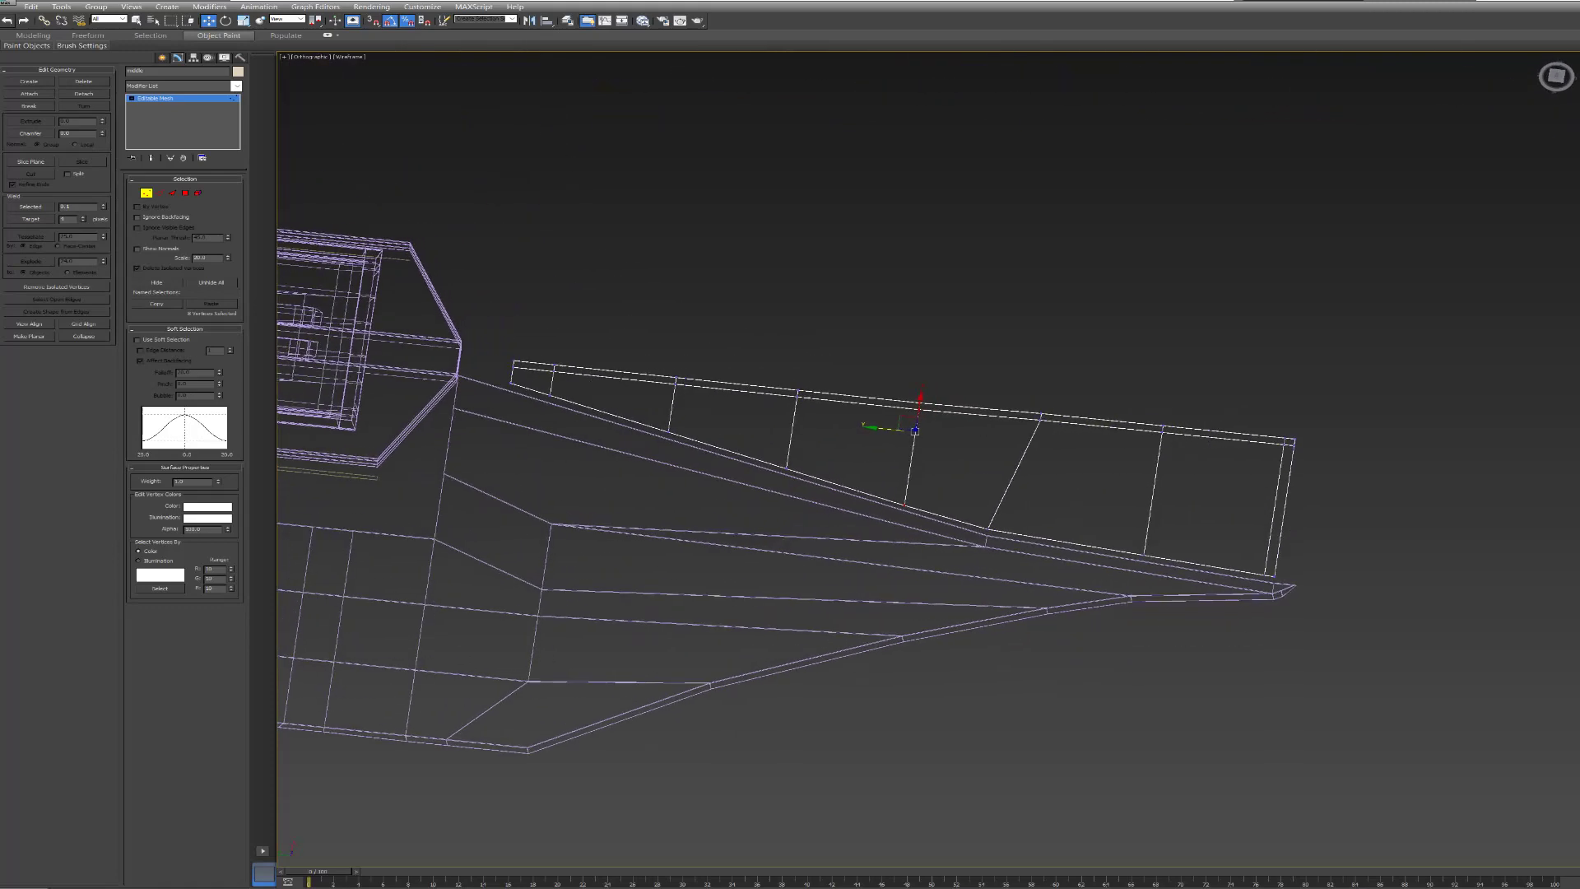
scroll(932, 490, "up", 3)
left_click(955, 510)
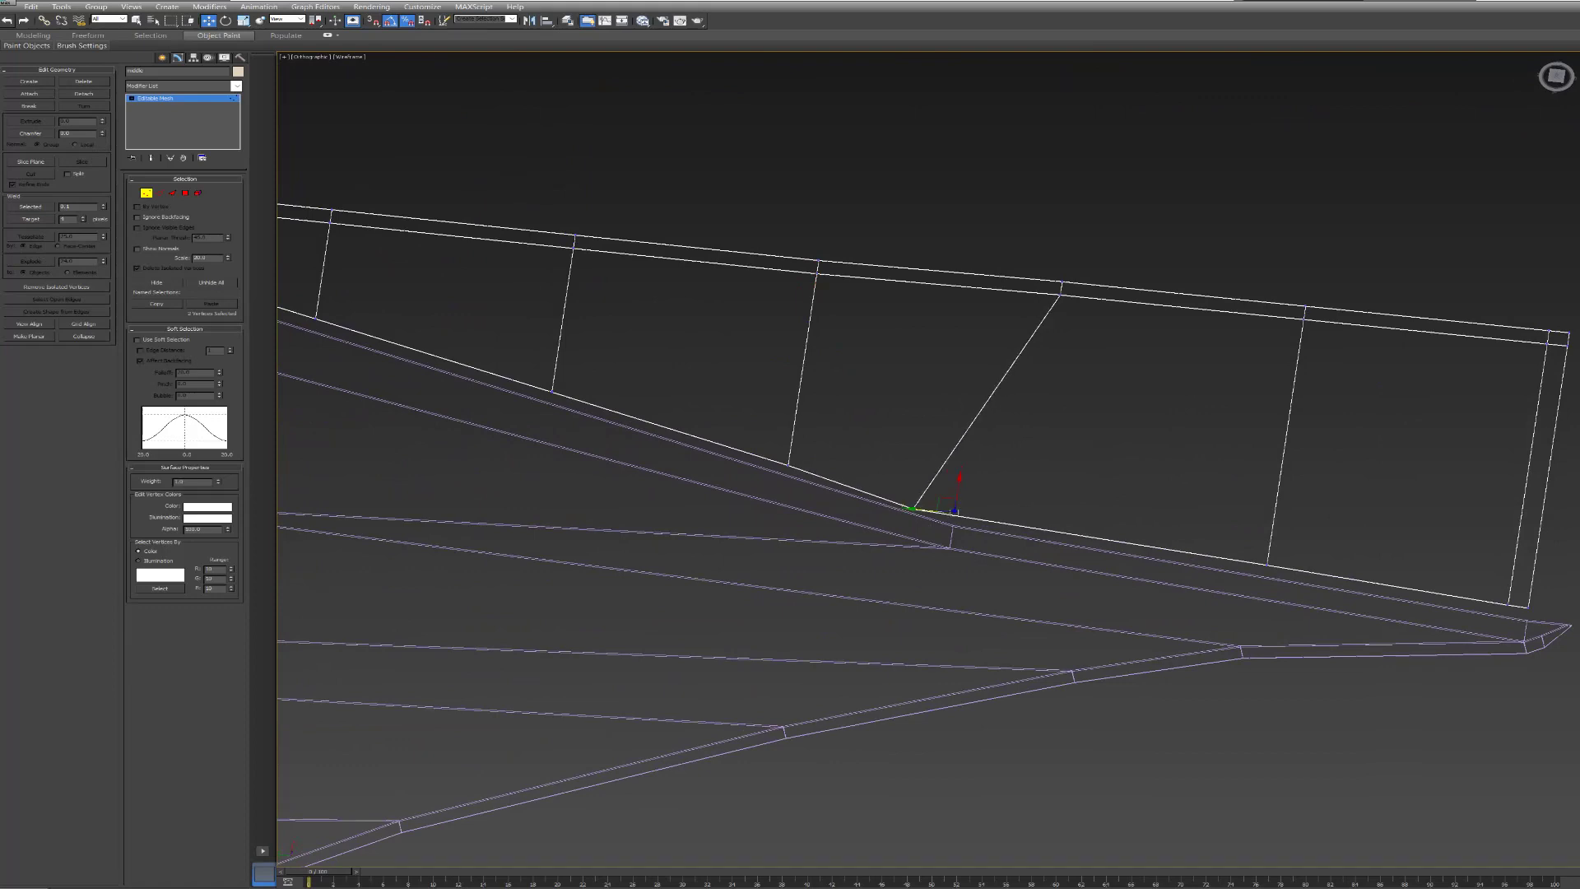
middle_click_drag(954, 511, 900, 538)
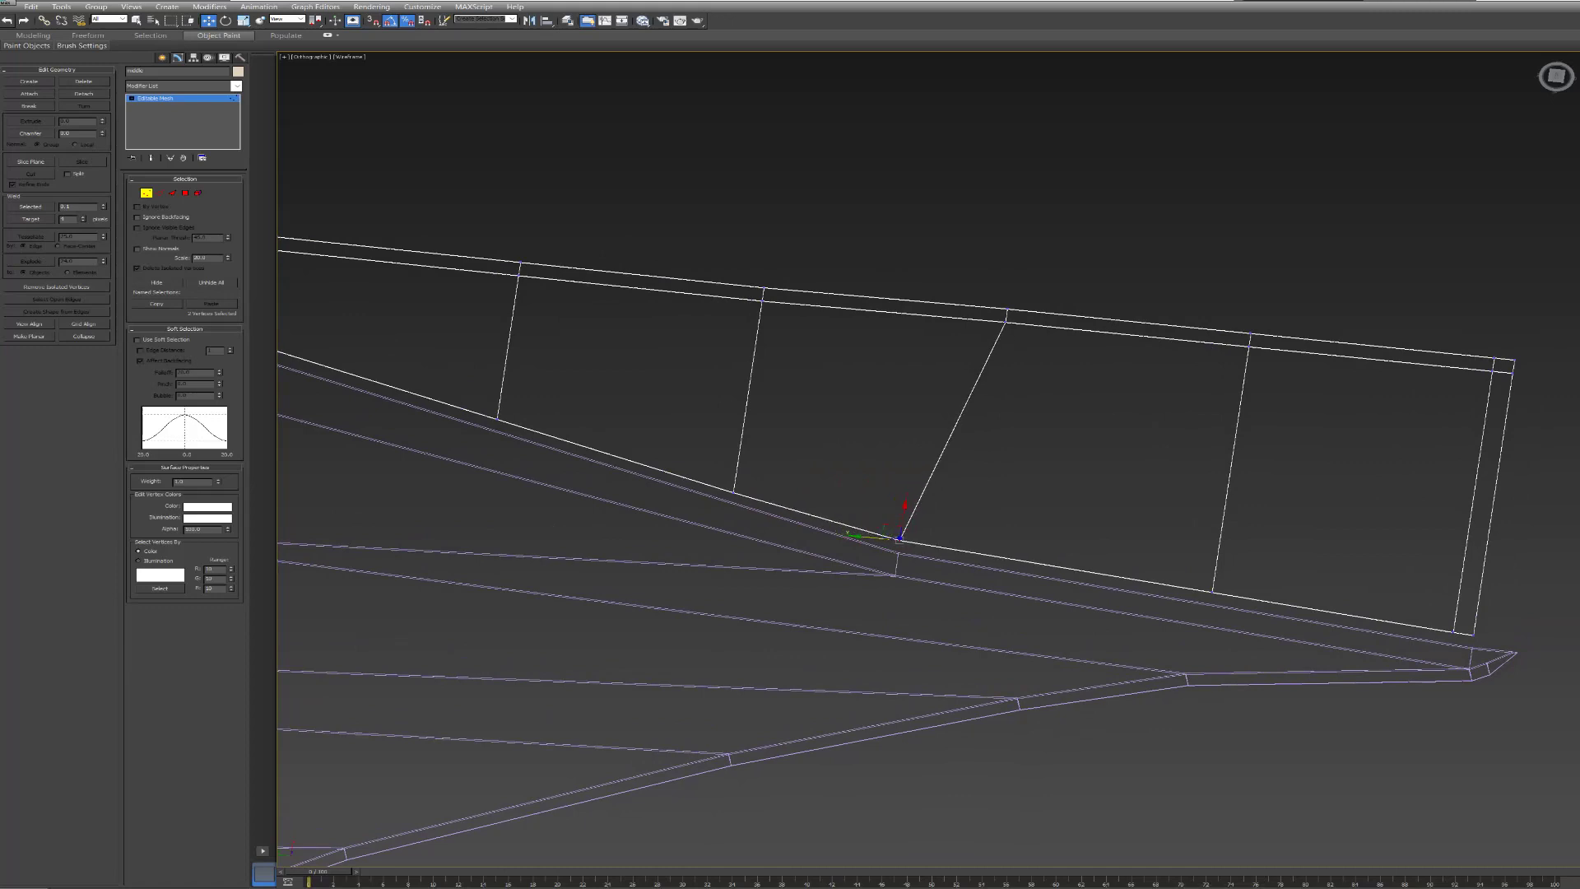
left_click_drag(900, 539, 900, 539)
- Slide the diagonal edge's top vertex left so the edge stands vertical
left_click_drag(996, 303, 1016, 323)
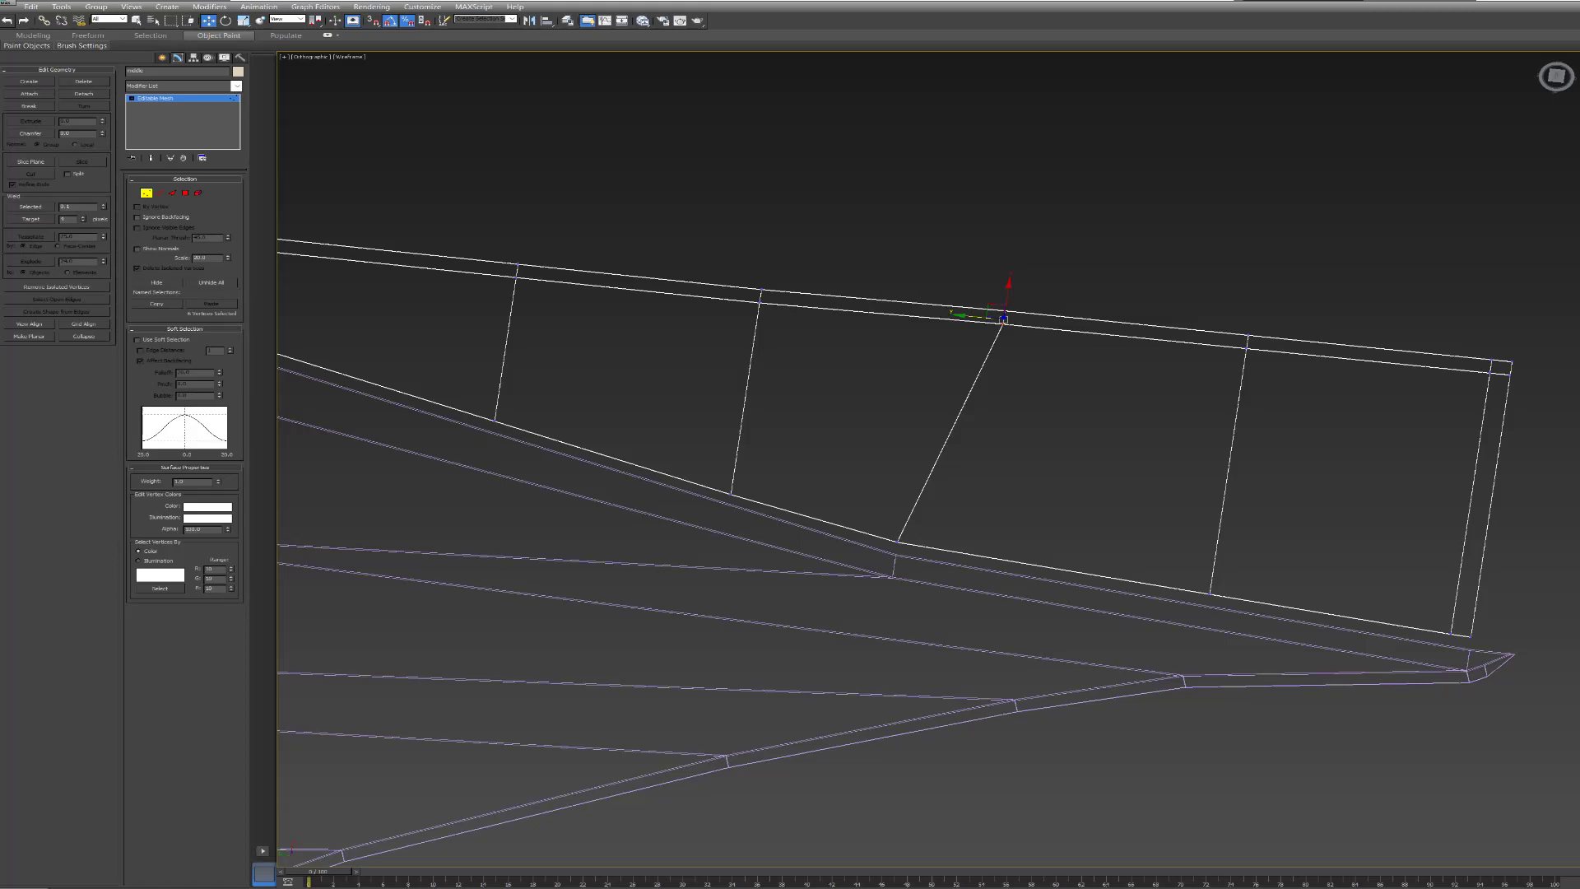
left_click_drag(996, 316, 924, 310)
middle_click_drag(925, 310, 811, 281)
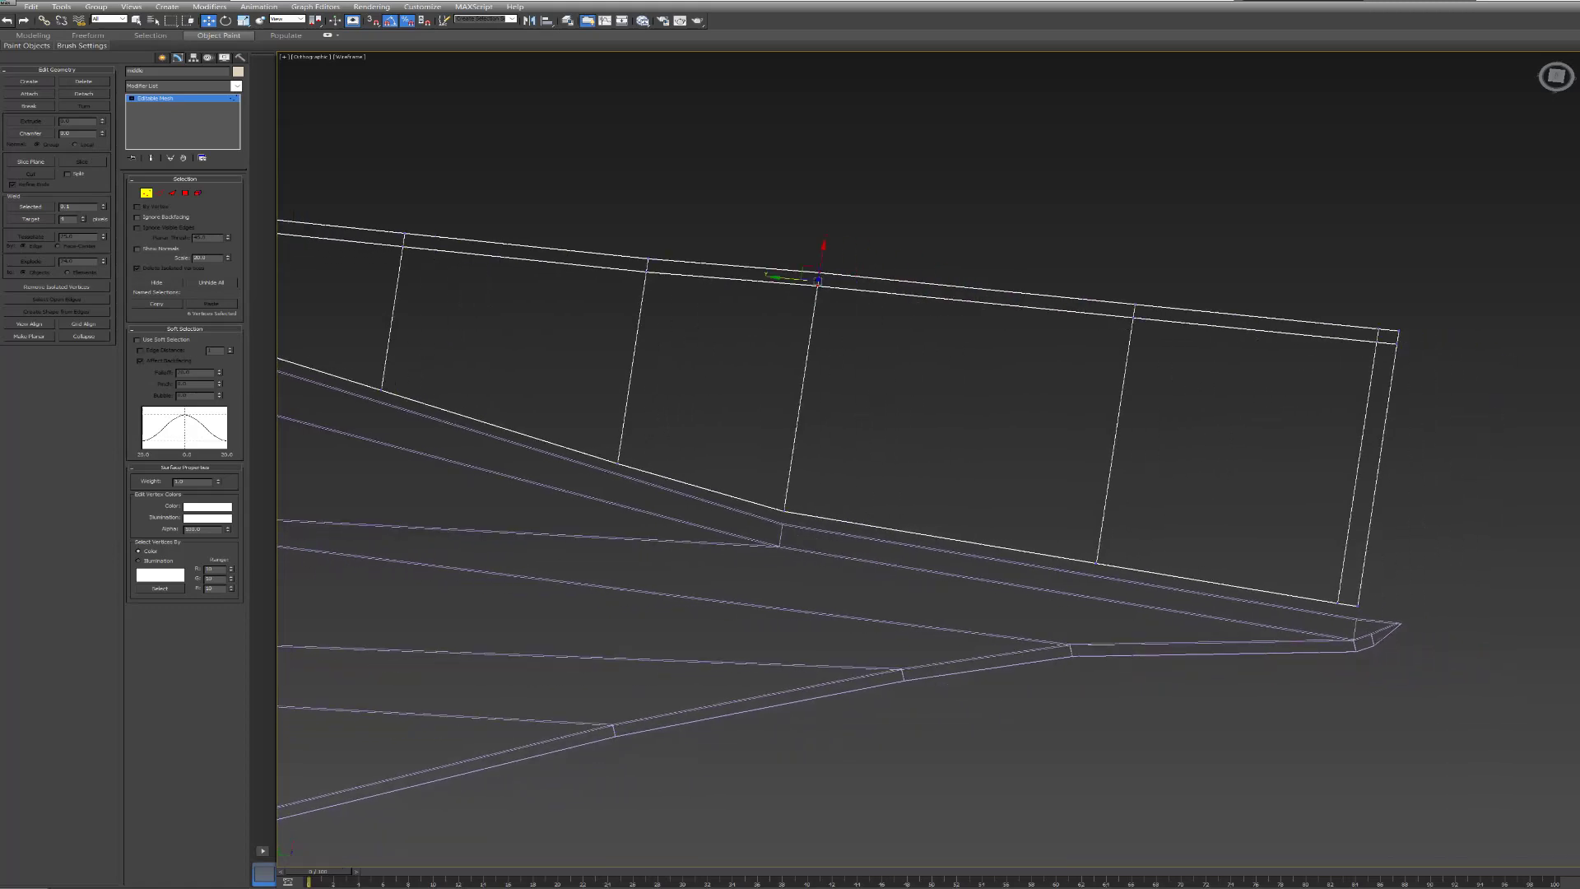
- Select the next cross edge's vertices and the panel's right-hand corner vertices
left_click_drag(1195, 599, 1195, 599)
left_click(1133, 313)
middle_click_drag(928, 461, 917, 476)
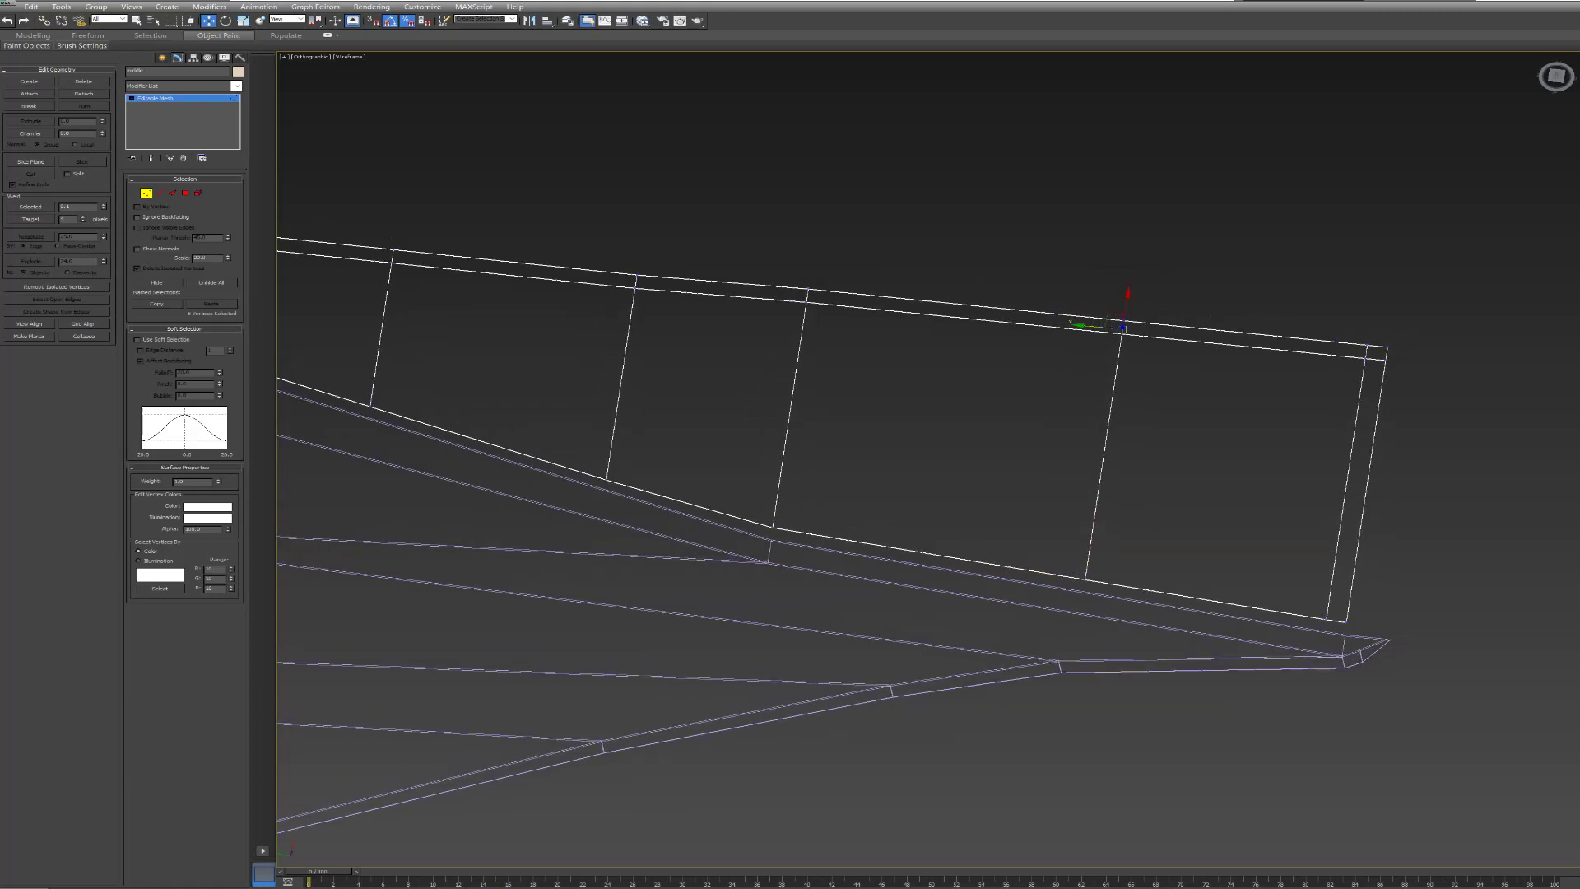
left_click(1326, 617)
left_click_drag(1339, 329, 1372, 376)
middle_click_drag(823, 461, 1066, 429)
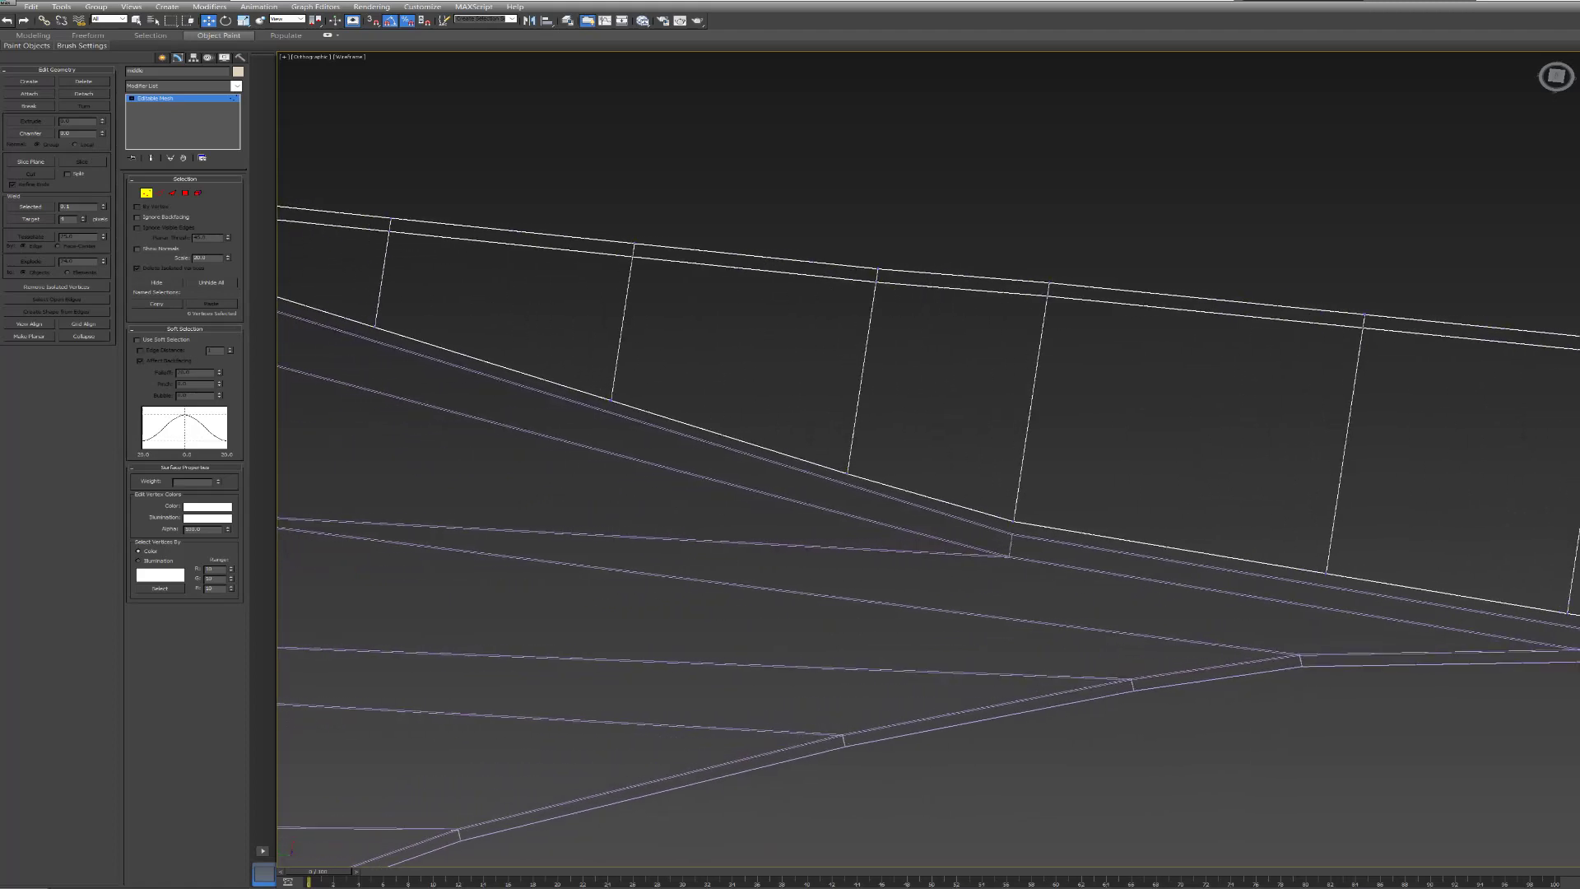
left_click(313, 57)
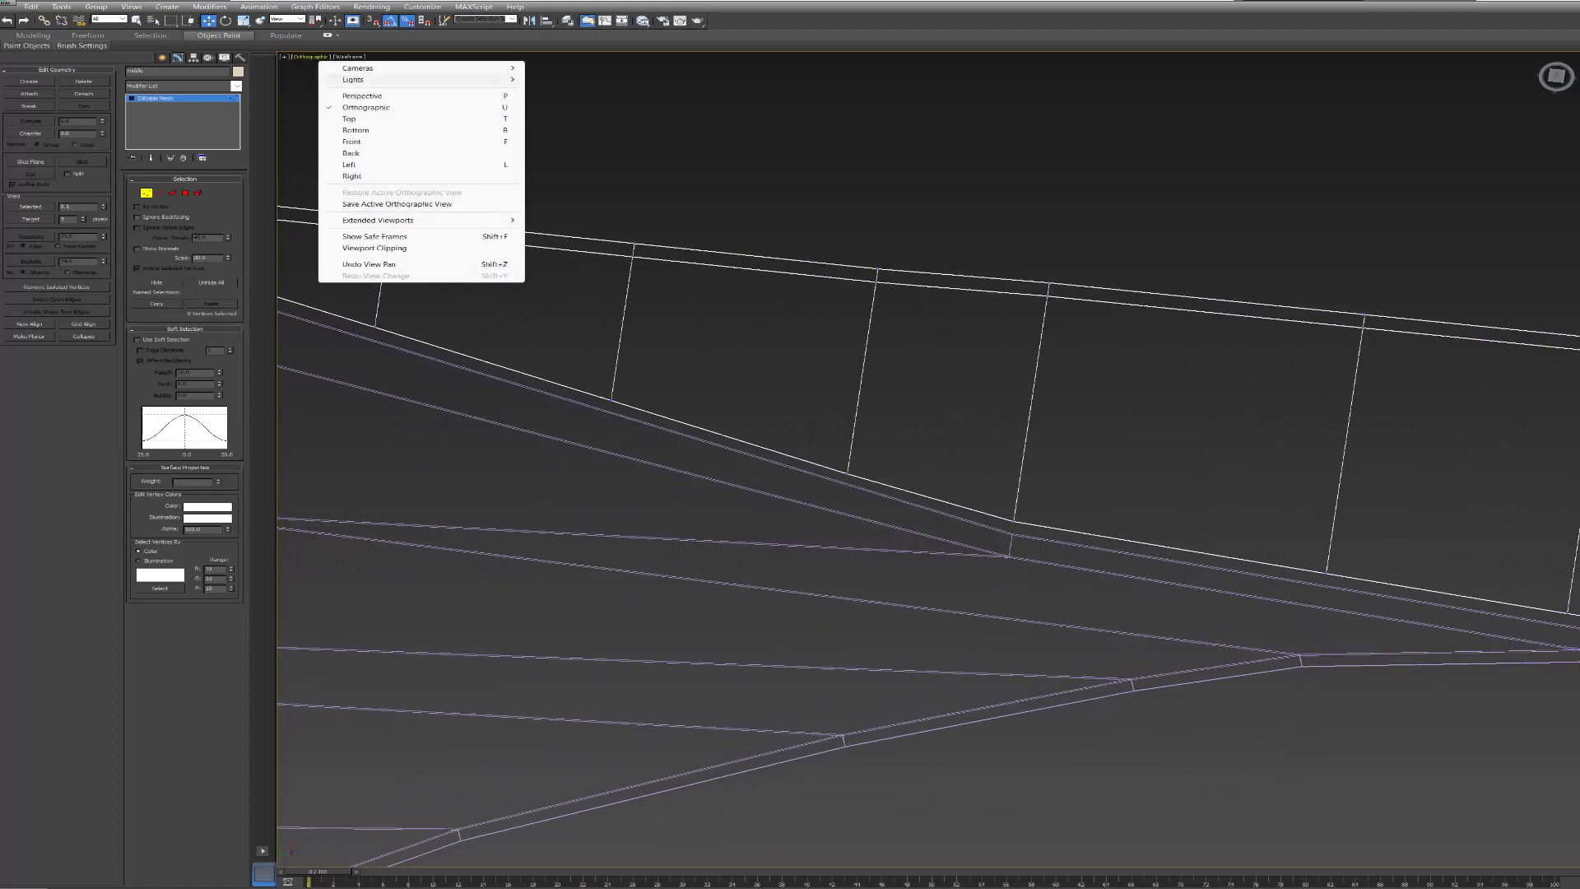
- In the Left view, lower the selected ramp vertices down onto the hull
left_click(349, 164)
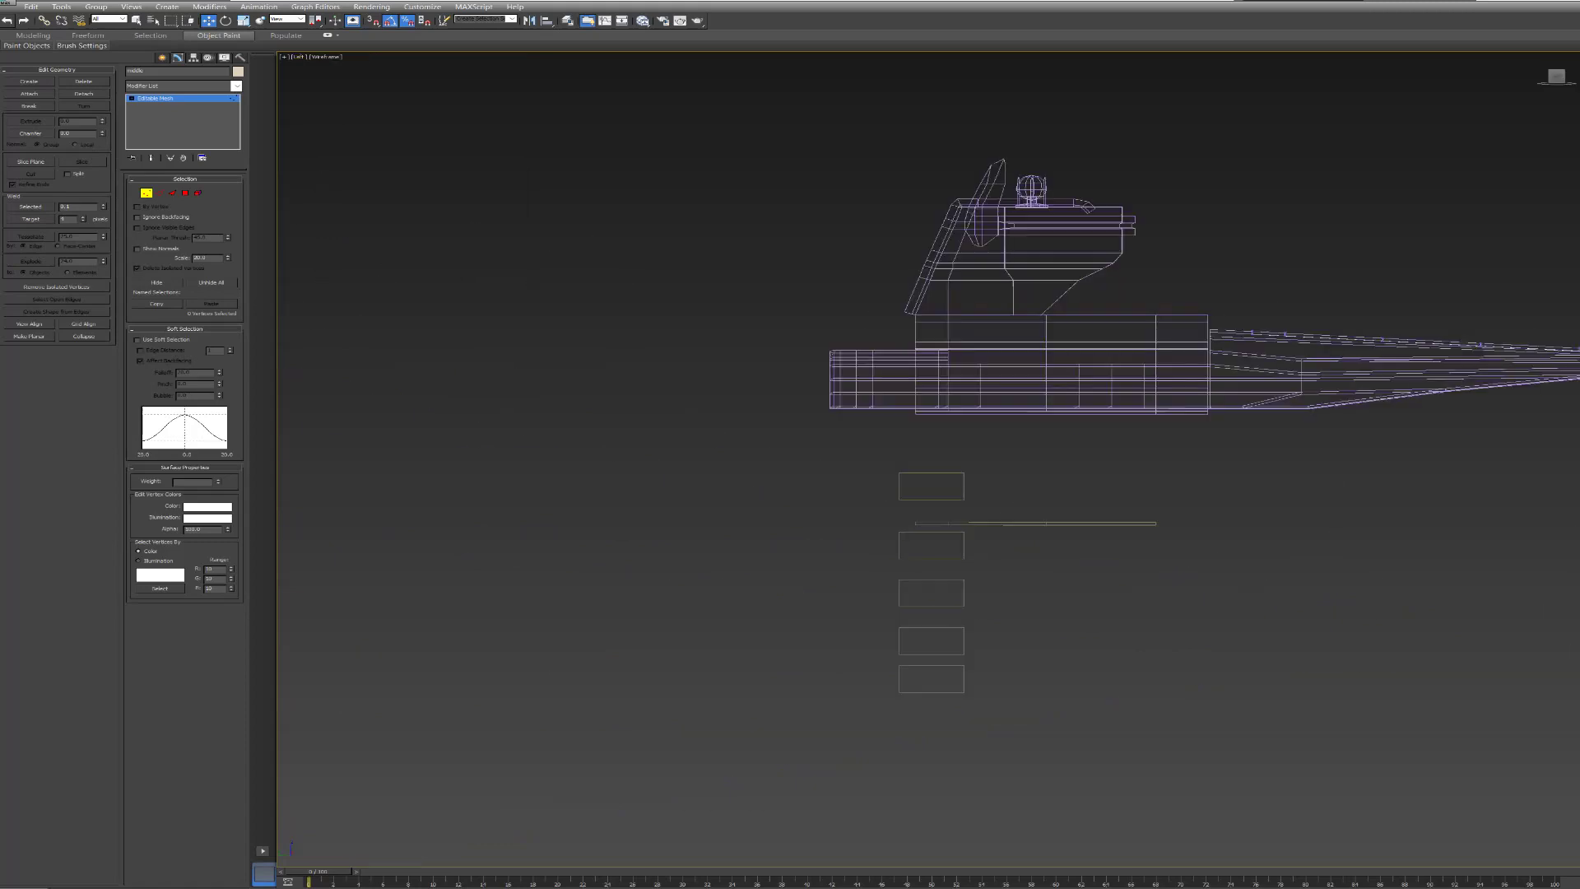
scroll(905, 493, "up", 3)
scroll(905, 576, "up", 3)
scroll(1035, 609, "up", 2)
scroll(1035, 609, "up", 2)
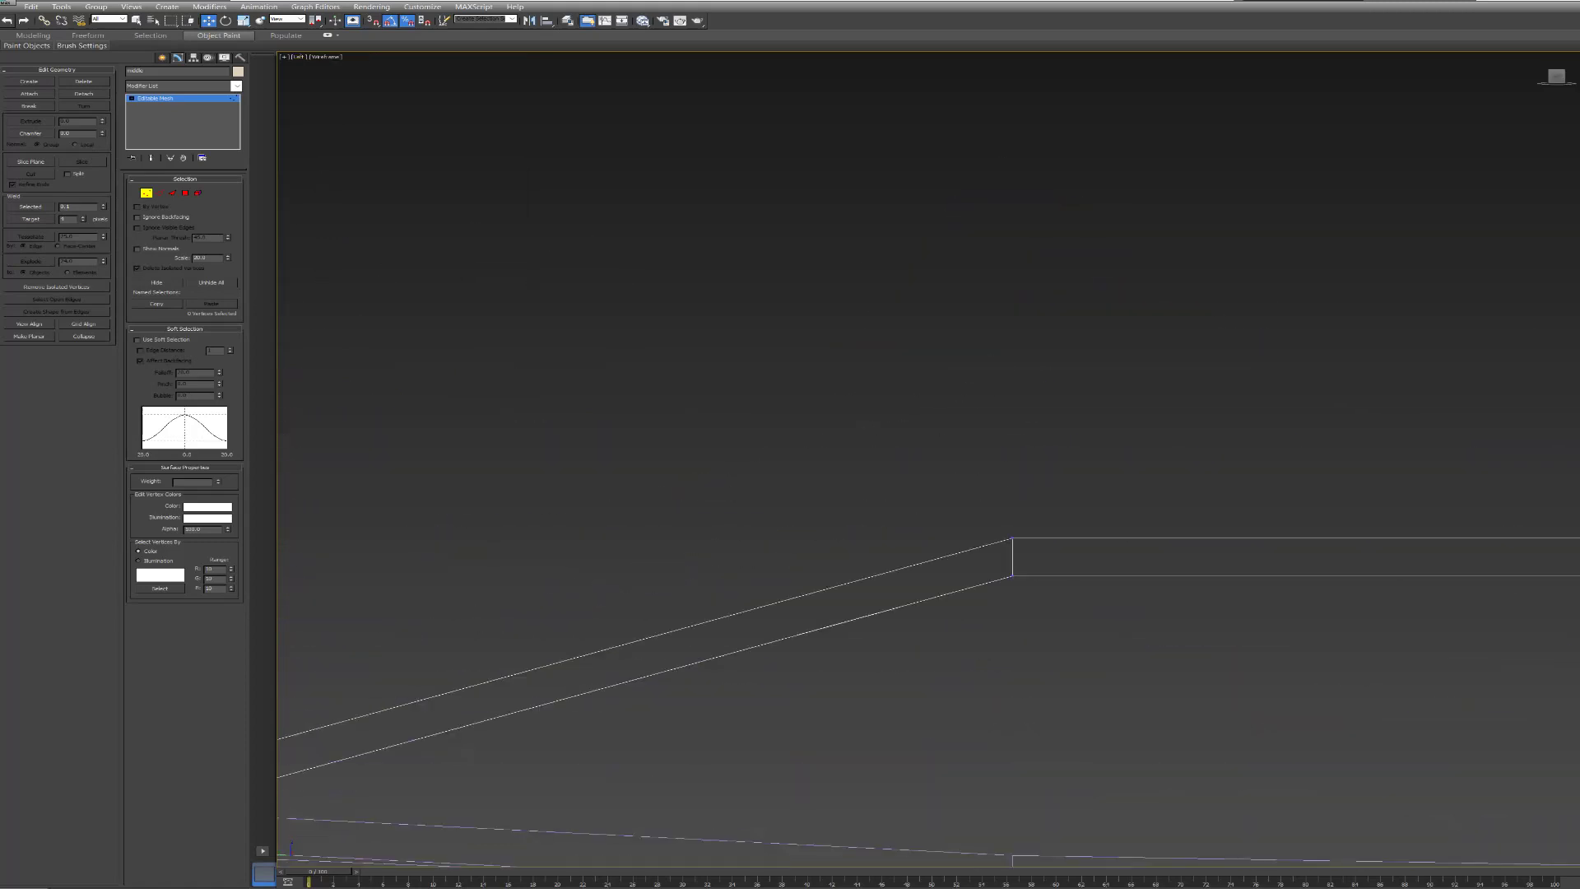
scroll(1035, 609, "up", 1)
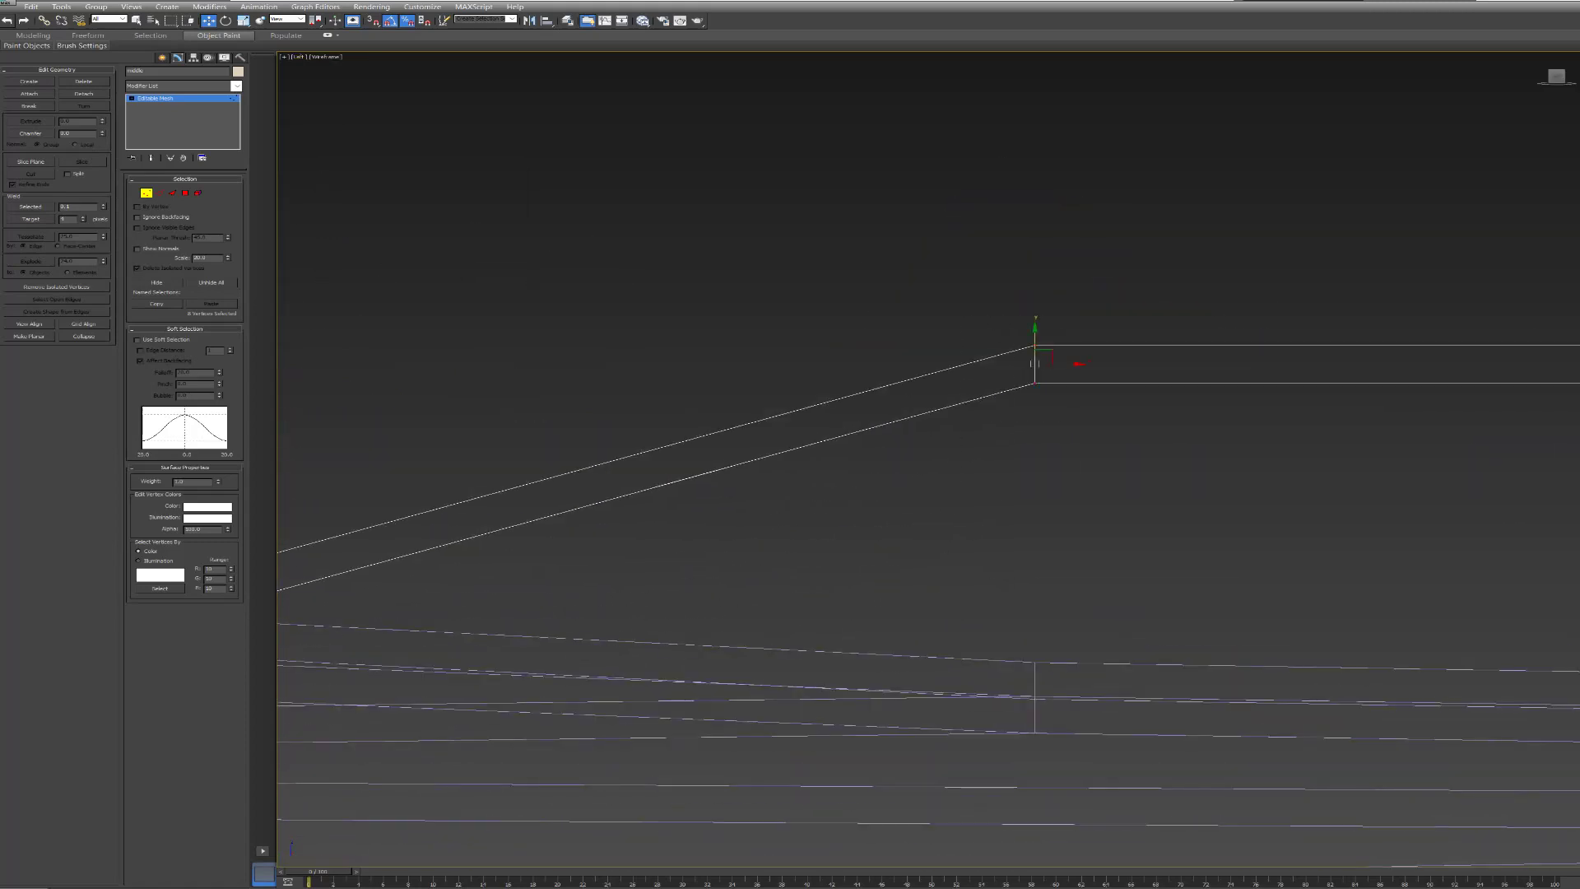
left_click_drag(1035, 337, 1035, 654)
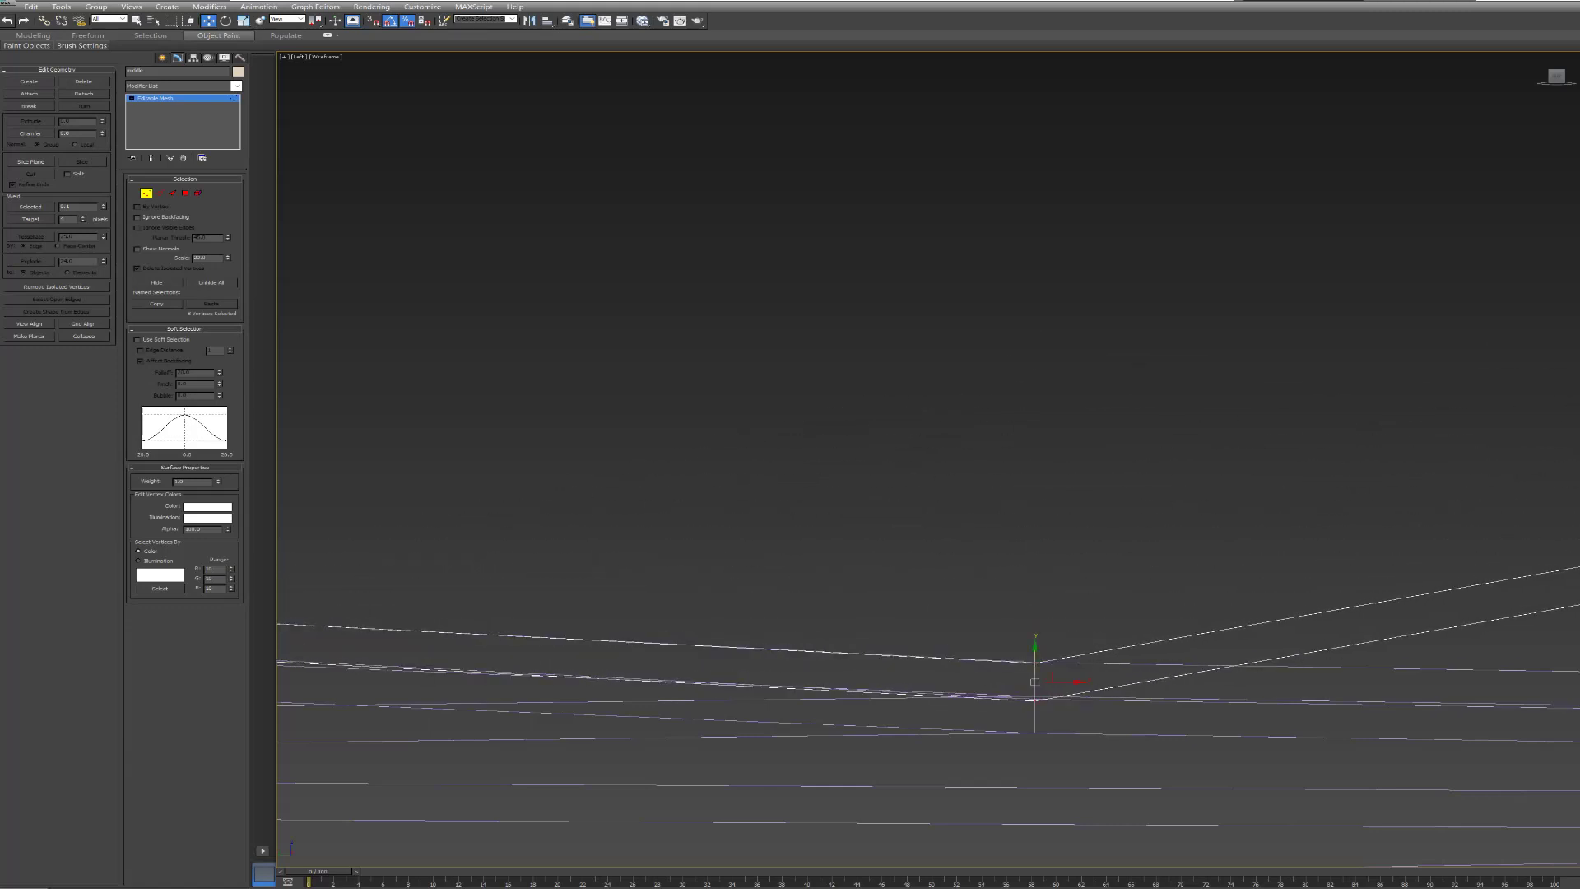
- Zoom back out and orbit to view the lowered ramp from above at an angle
scroll(1043, 686, "up", 3)
scroll(1043, 686, "up", 5)
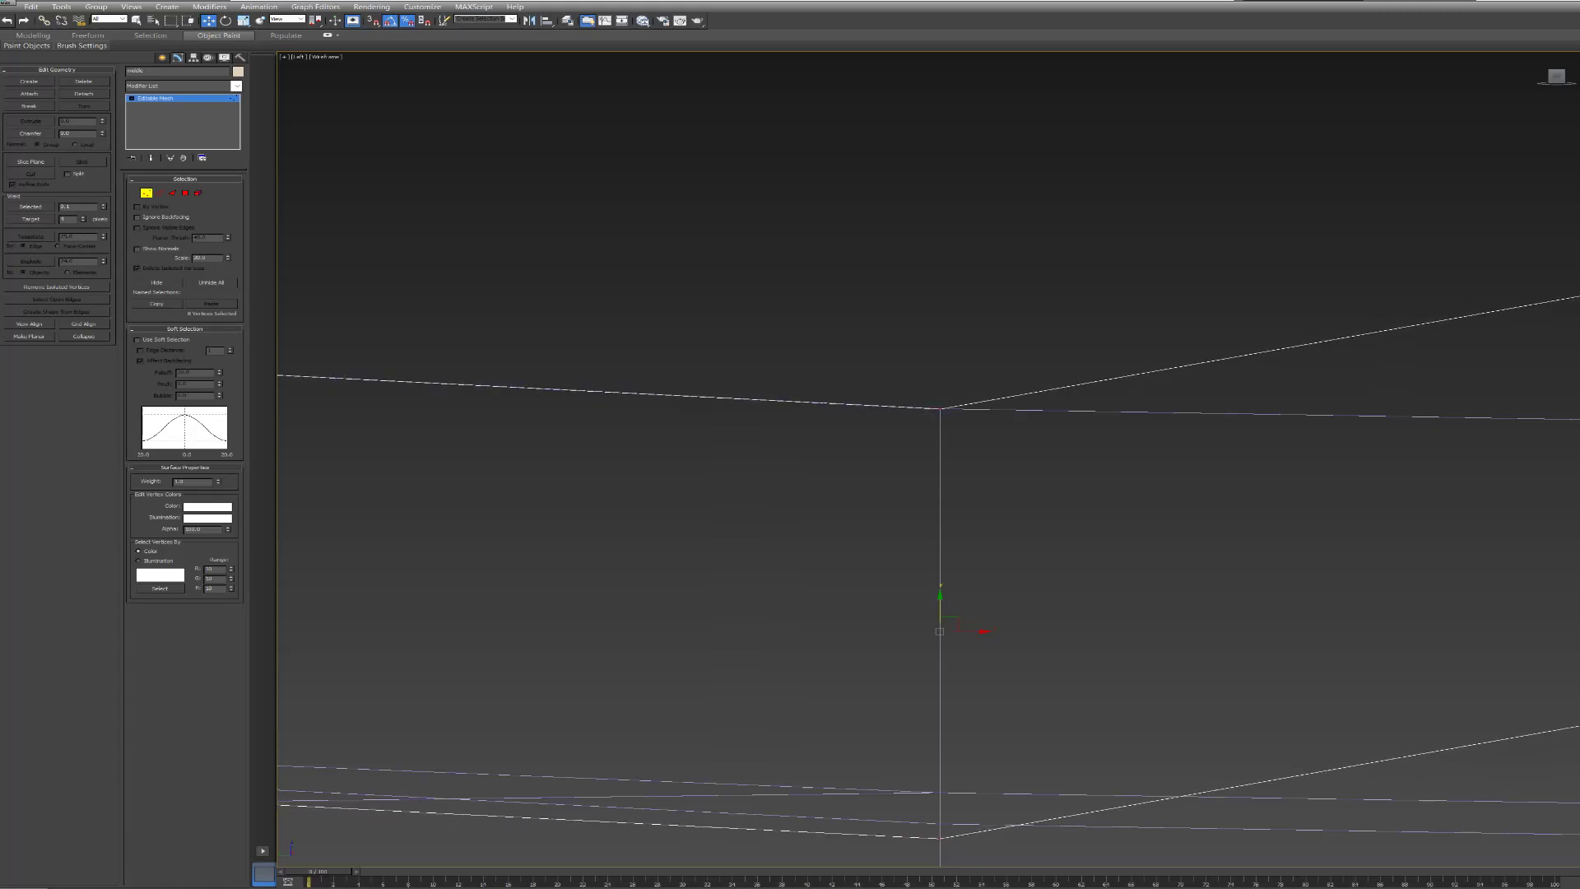
scroll(1045, 474, "up", 1)
scroll(905, 493, "down", 1)
scroll(905, 494, "down", 2)
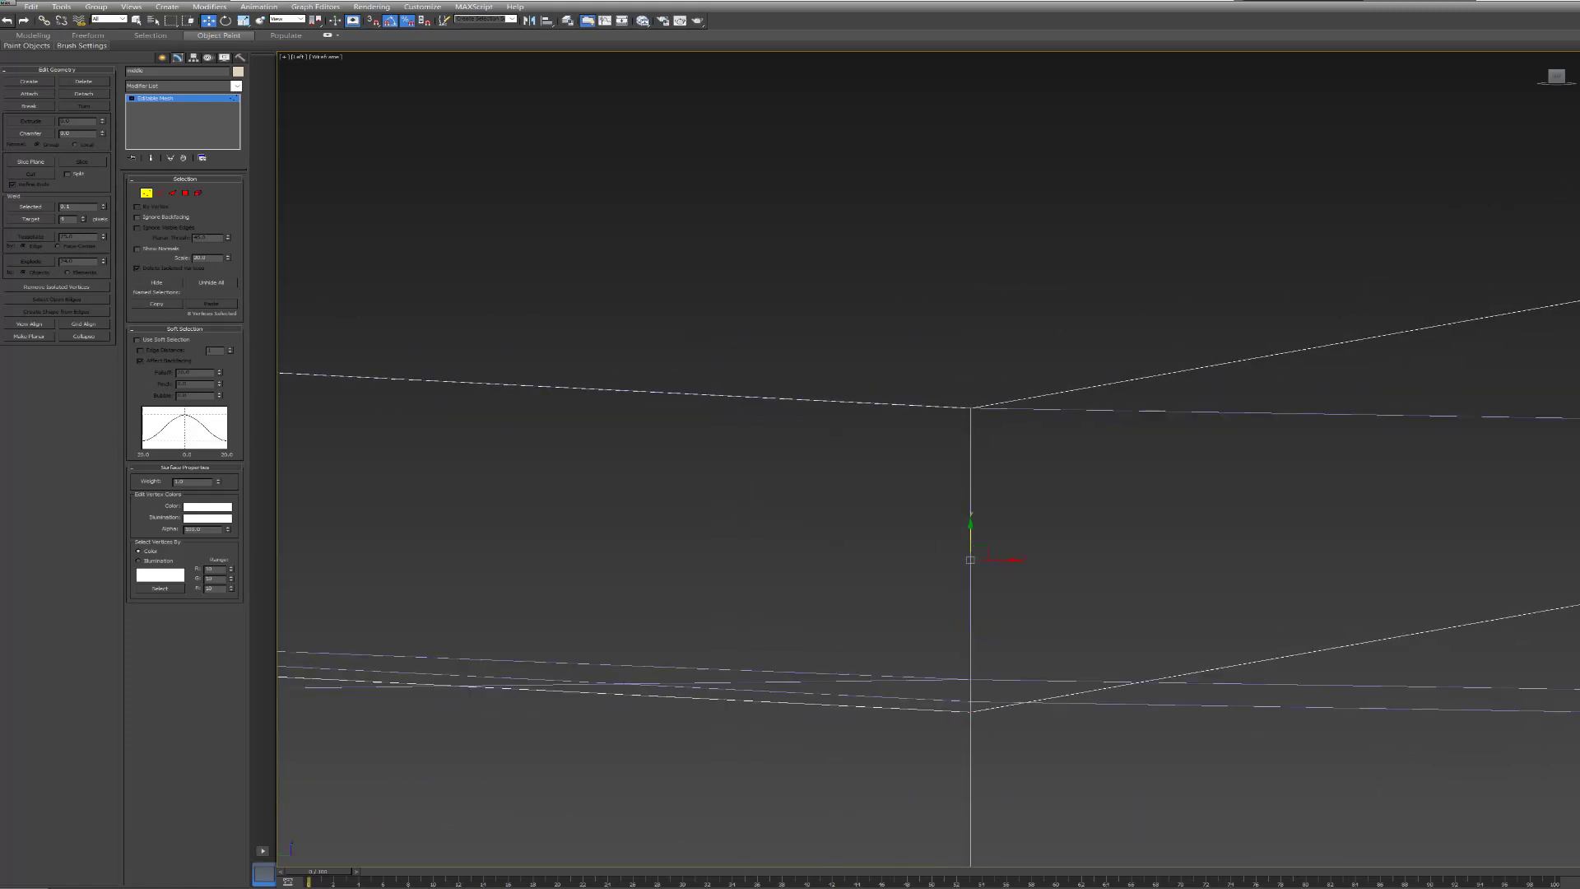
scroll(822, 494, "down", 3)
scroll(928, 461, "down", 2)
scroll(929, 461, "down", 2)
scroll(928, 461, "down", 2)
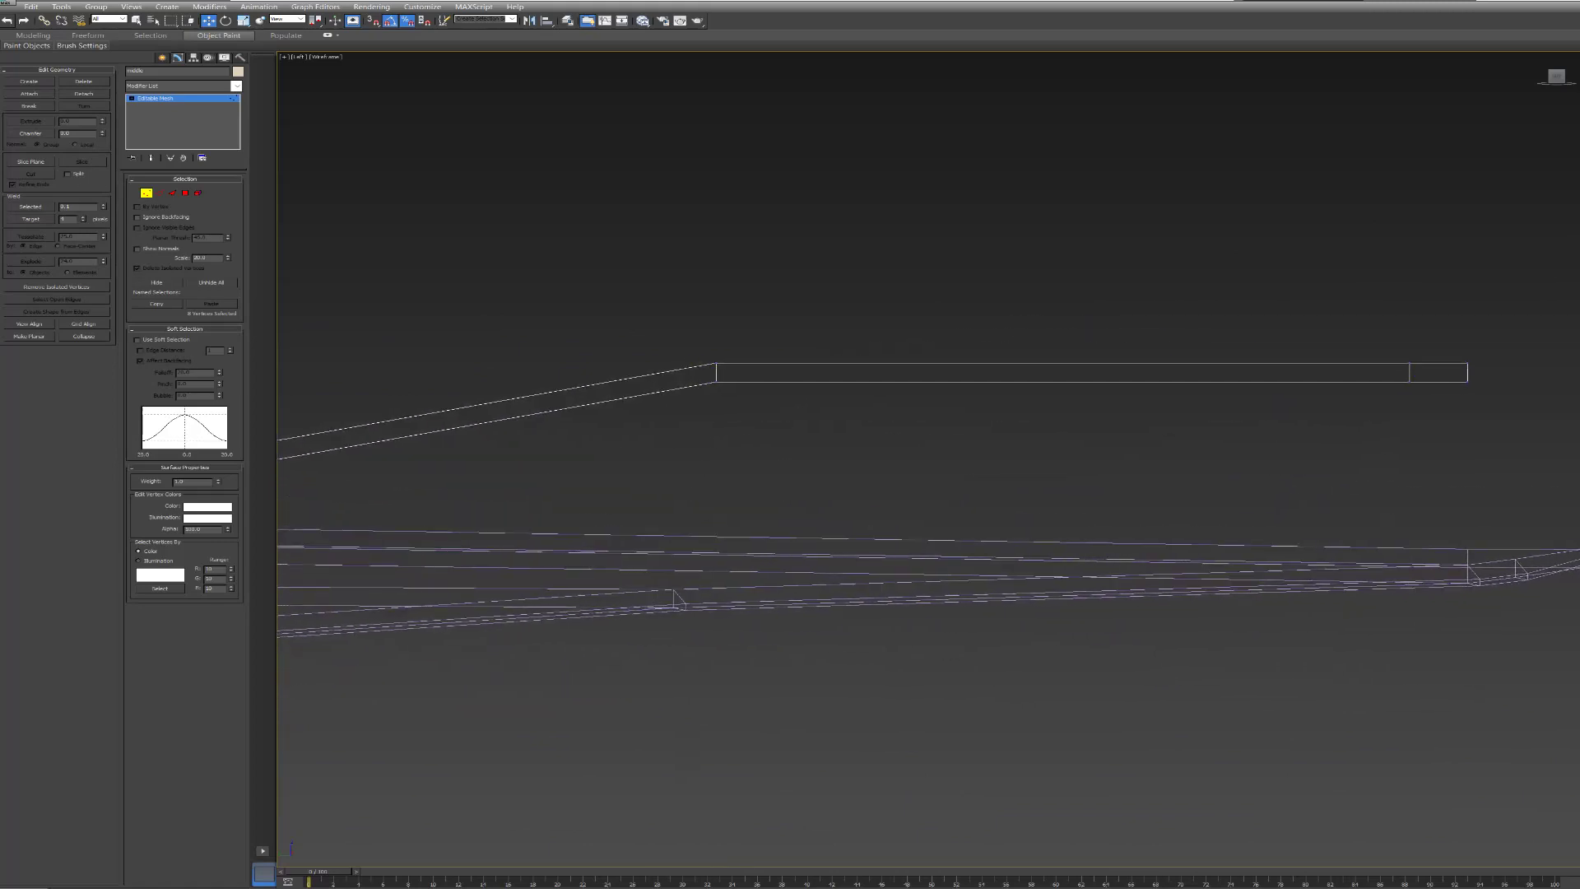
scroll(928, 461, "down", 2)
mouse_move(695, 559)
middle_mouse_down("alt")
mouse_move(708, 494)
mouse_move(741, 452)
mouse_move(670, 436)
middle_mouse_up("alt")
middle_click_drag(823, 453, 885, 436)
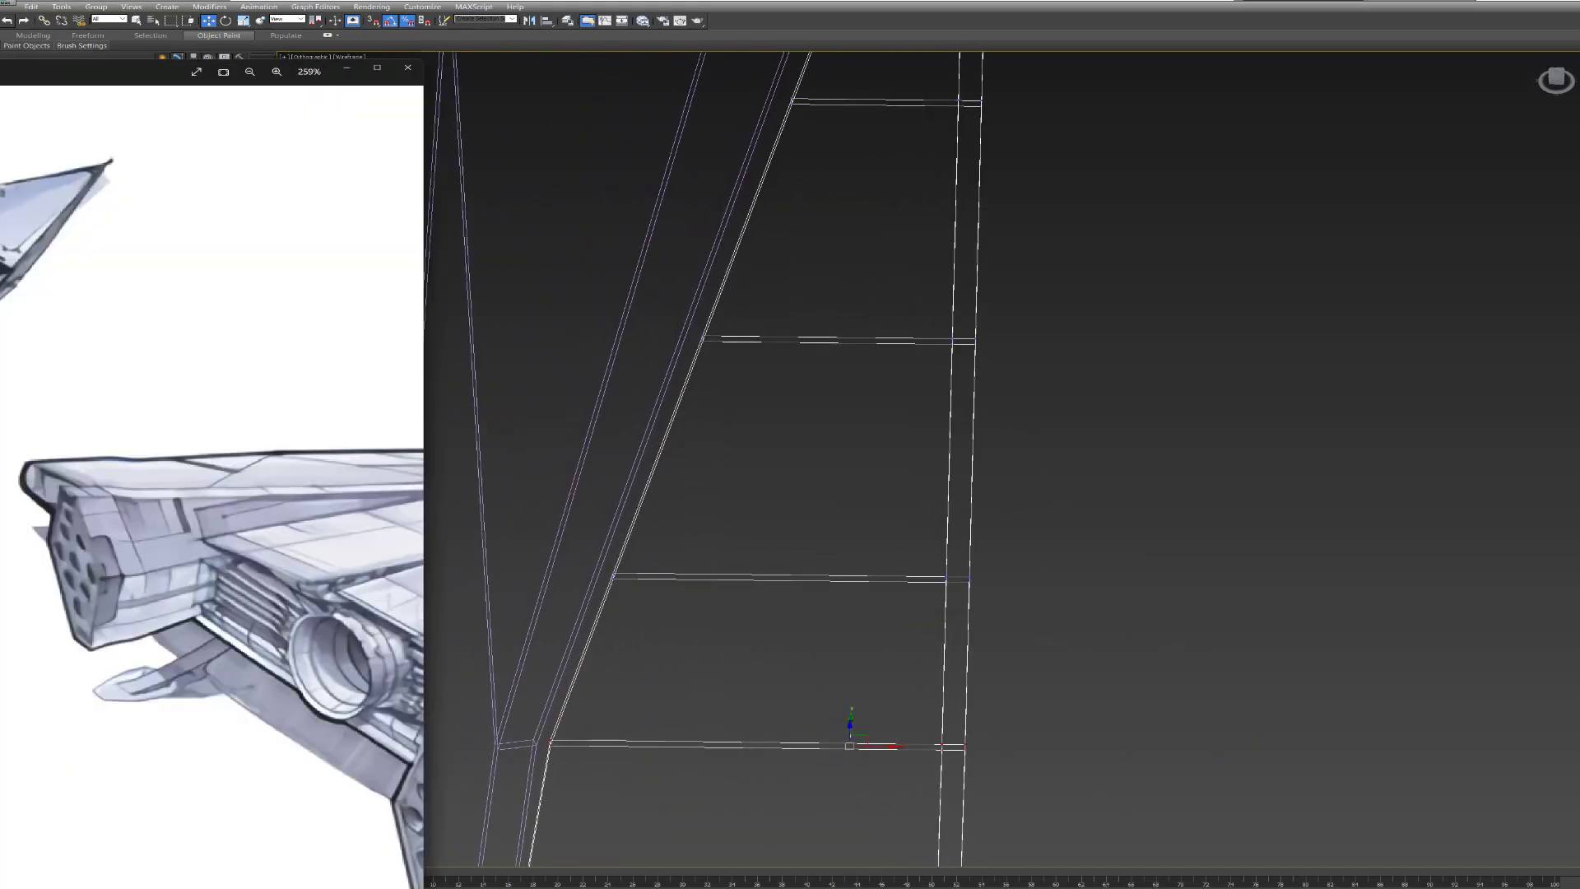
- Compare the hull with the concept sketch, shrinking its window, then close the sketch
mouse_move(134, 78)
left_mouse_down()
mouse_move(926, 69)
mouse_move(403, 57)
mouse_move(58, 78)
left_mouse_up()
key("ctrl+minus")
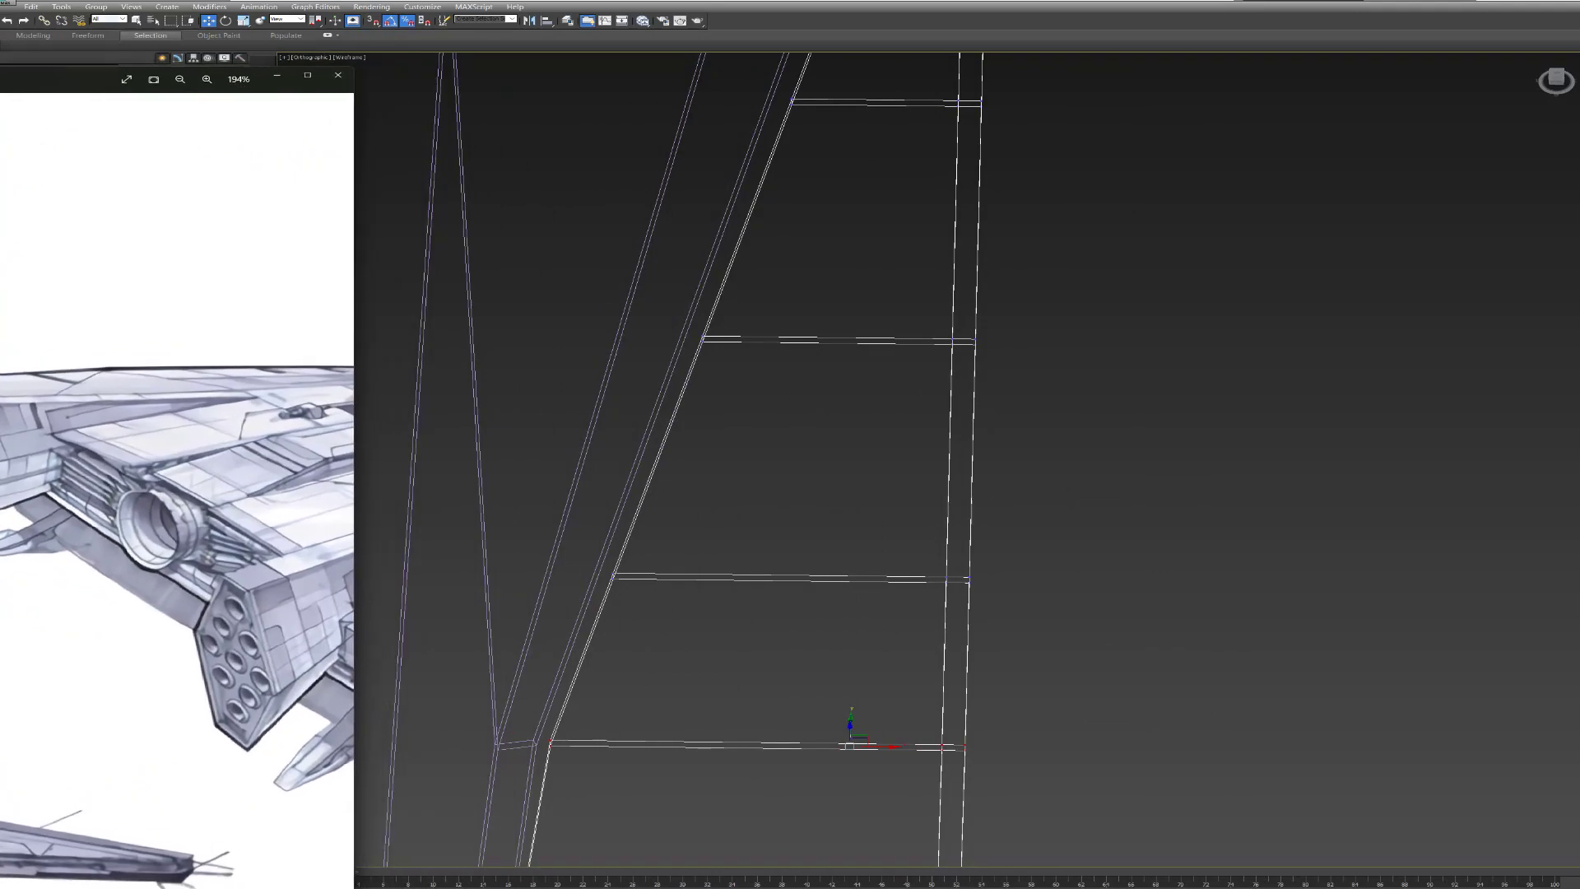
key("alt+Tab")
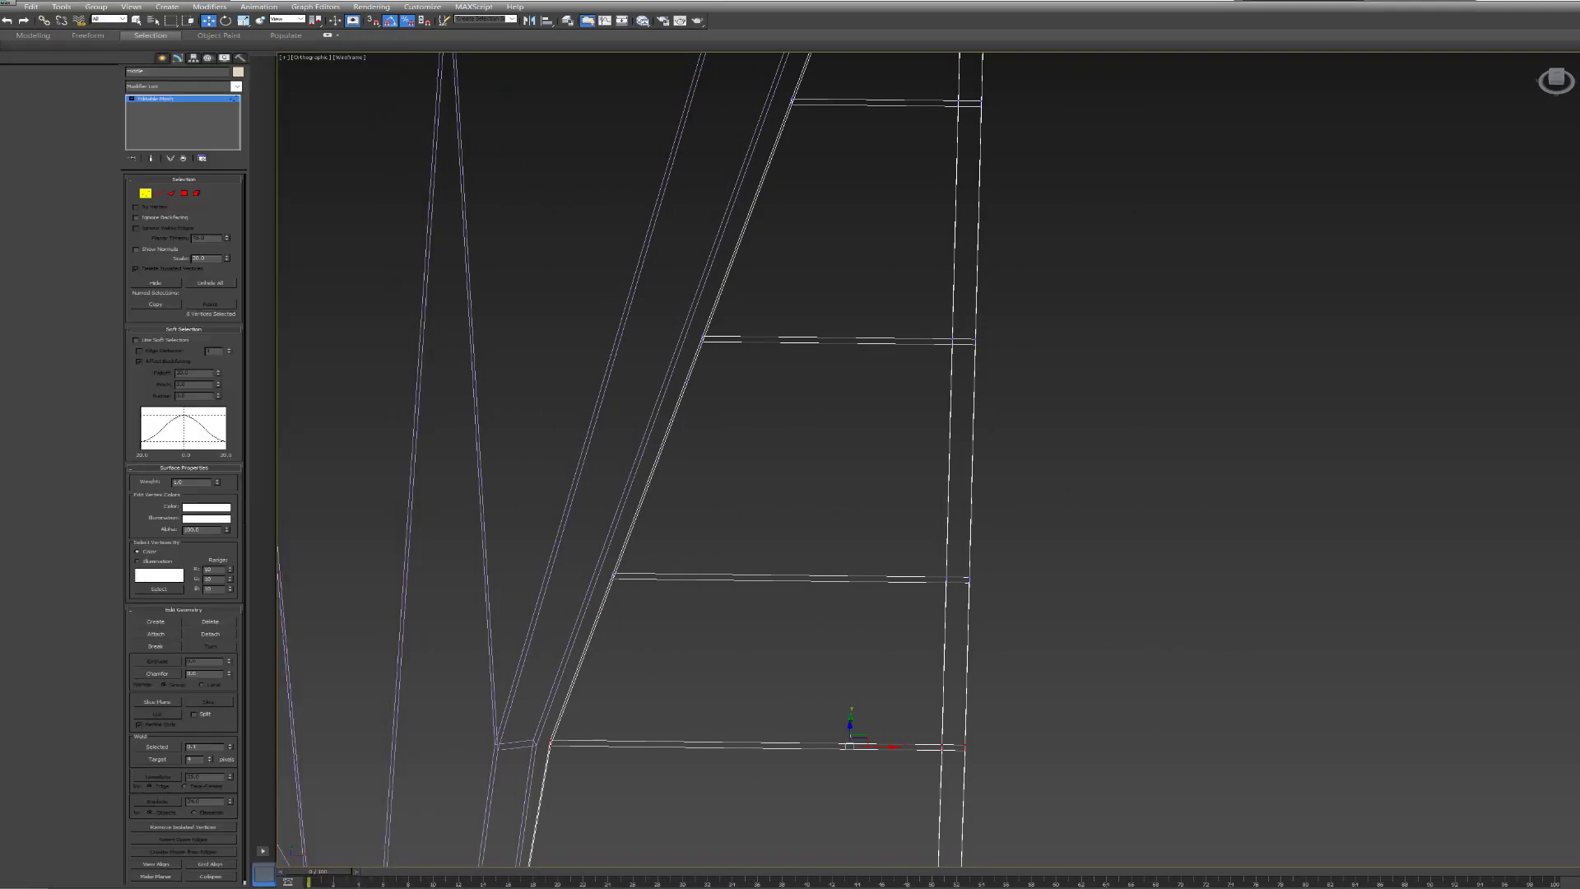
mouse_move(850, 745)
middle_mouse_down()
mouse_move(851, 652)
mouse_move(911, 625)
mouse_move(941, 581)
mouse_move(984, 423)
mouse_move(960, 124)
mouse_move(953, 254)
mouse_move(928, 183)
mouse_move(878, 251)
mouse_move(914, 693)
mouse_move(893, 296)
middle_mouse_up()
left_click(312, 57)
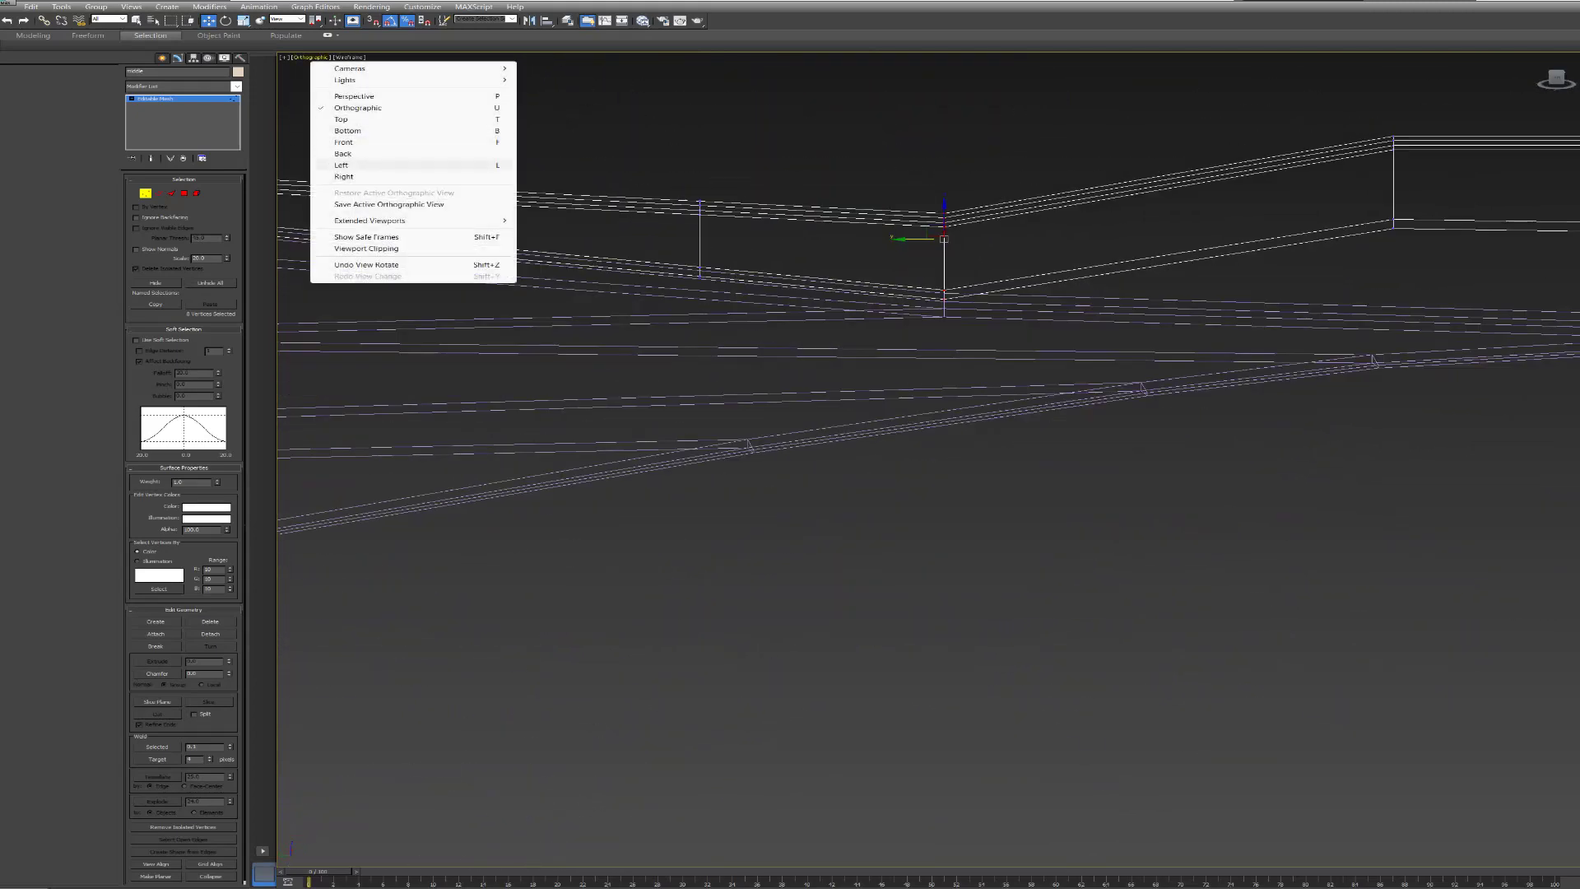
- In the Left view, drag the selected vertices far down
left_click(341, 165)
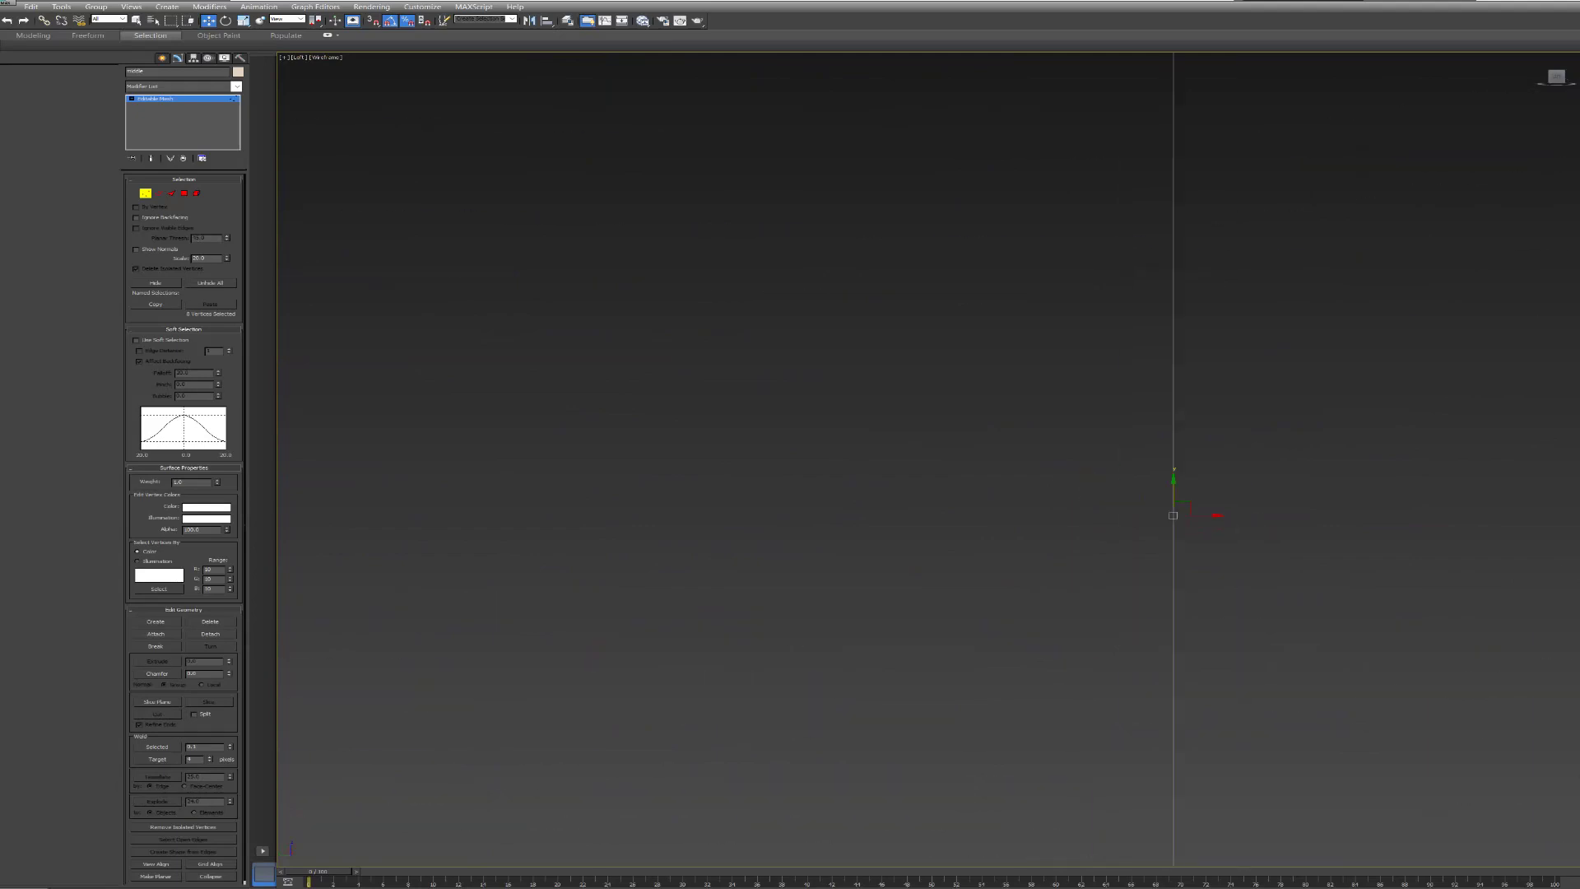
scroll(928, 459, "down", 3)
scroll(928, 459, "down", 2)
scroll(928, 459, "down", 2)
scroll(928, 460, "up", 2)
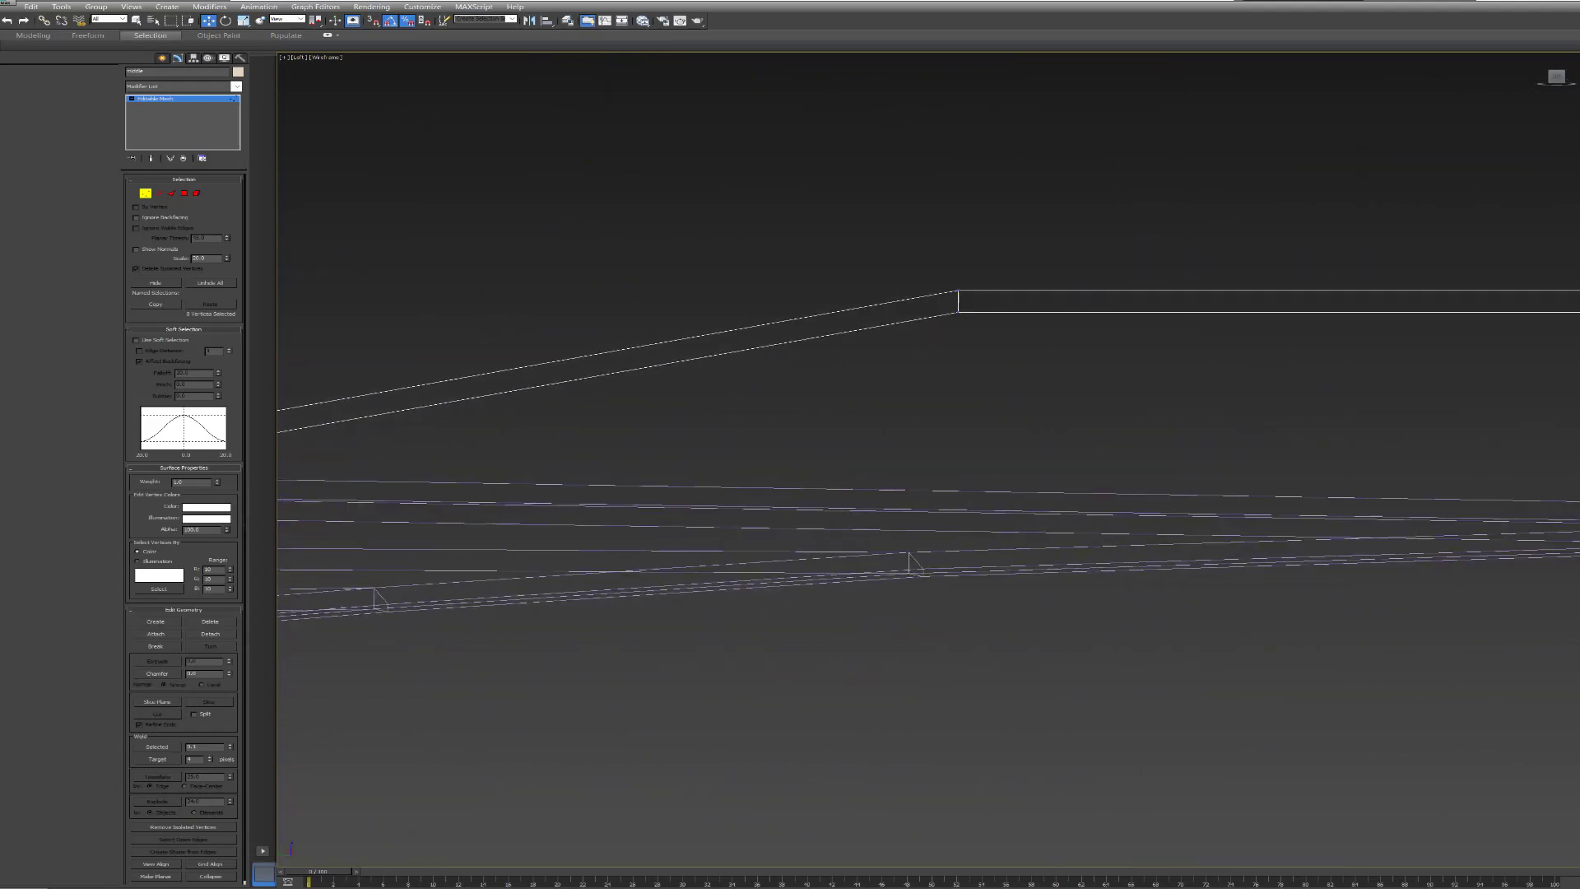
scroll(1031, 352, "up", 3)
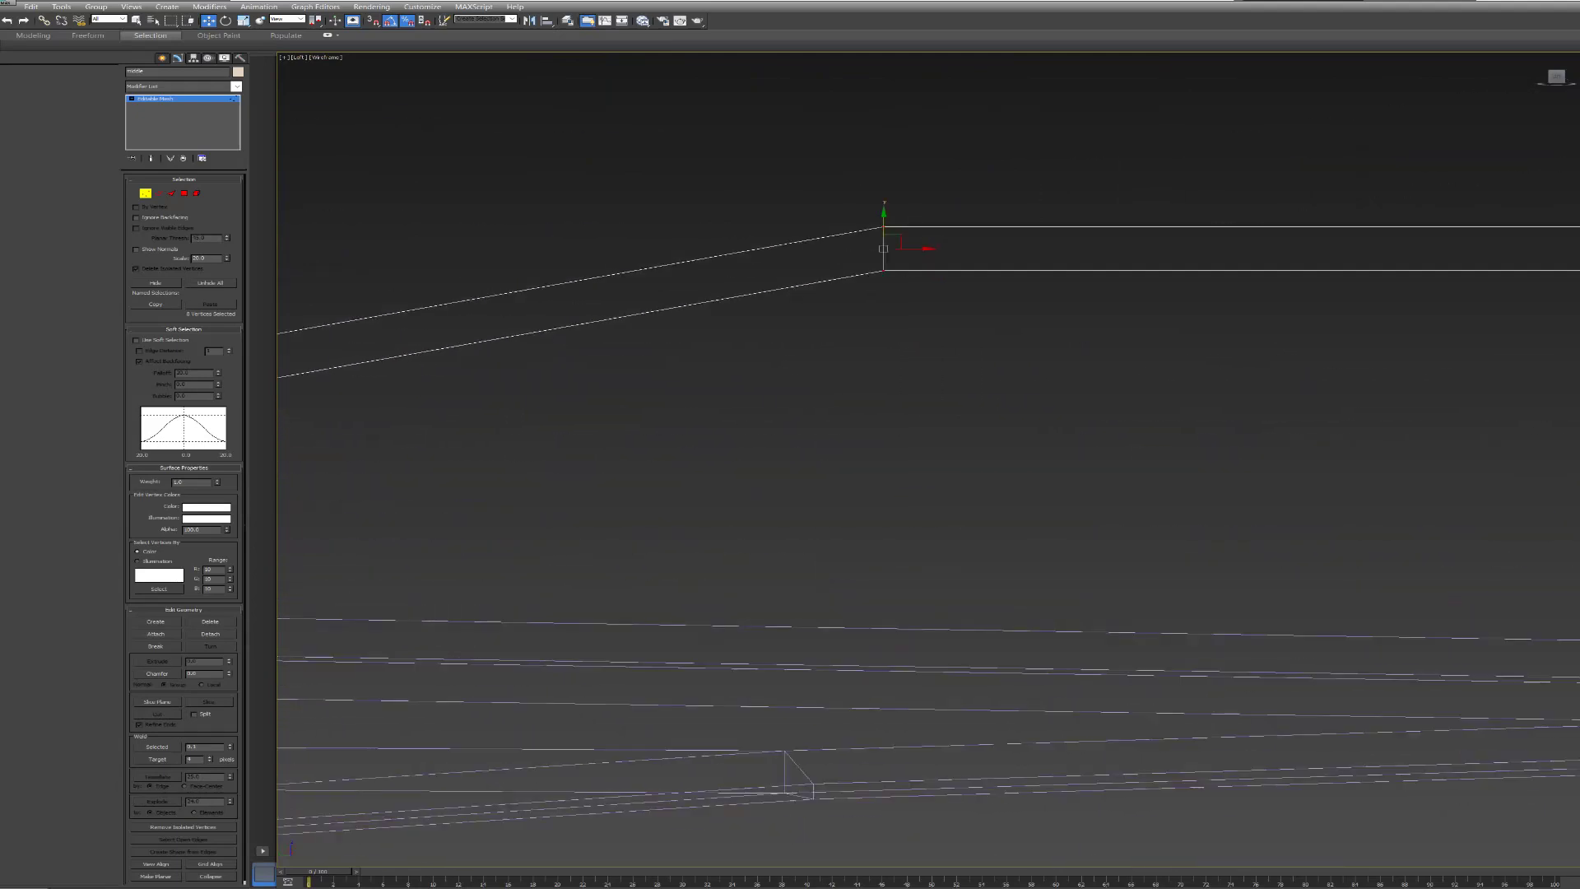
left_click_drag(882, 247, 883, 650)
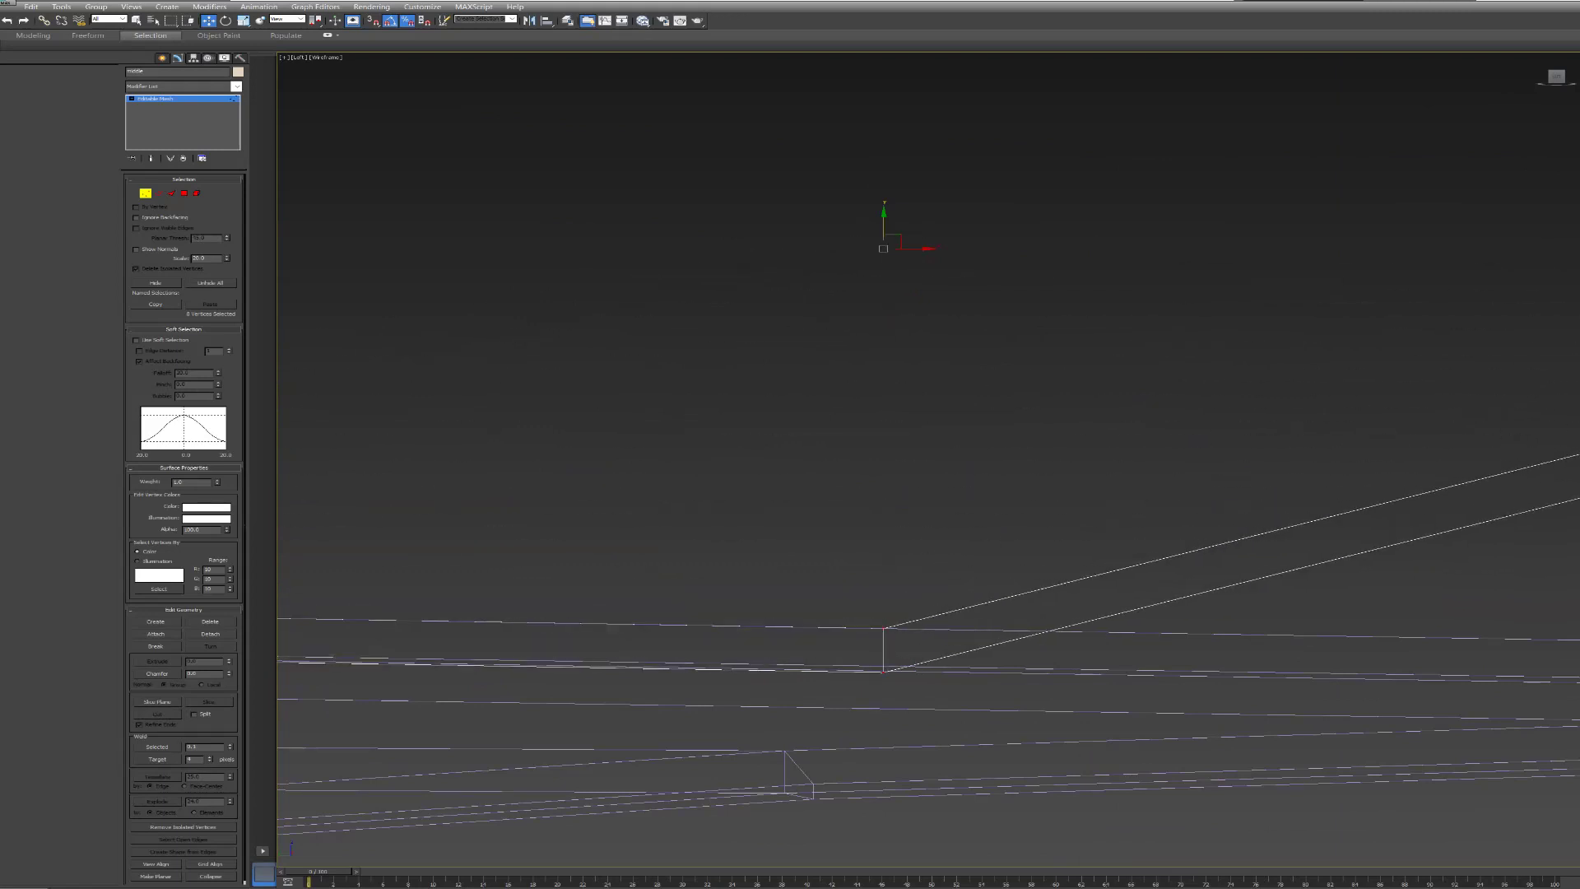
middle_click_drag(883, 650, 998, 418)
left_click_drag(998, 418, 1010, 681)
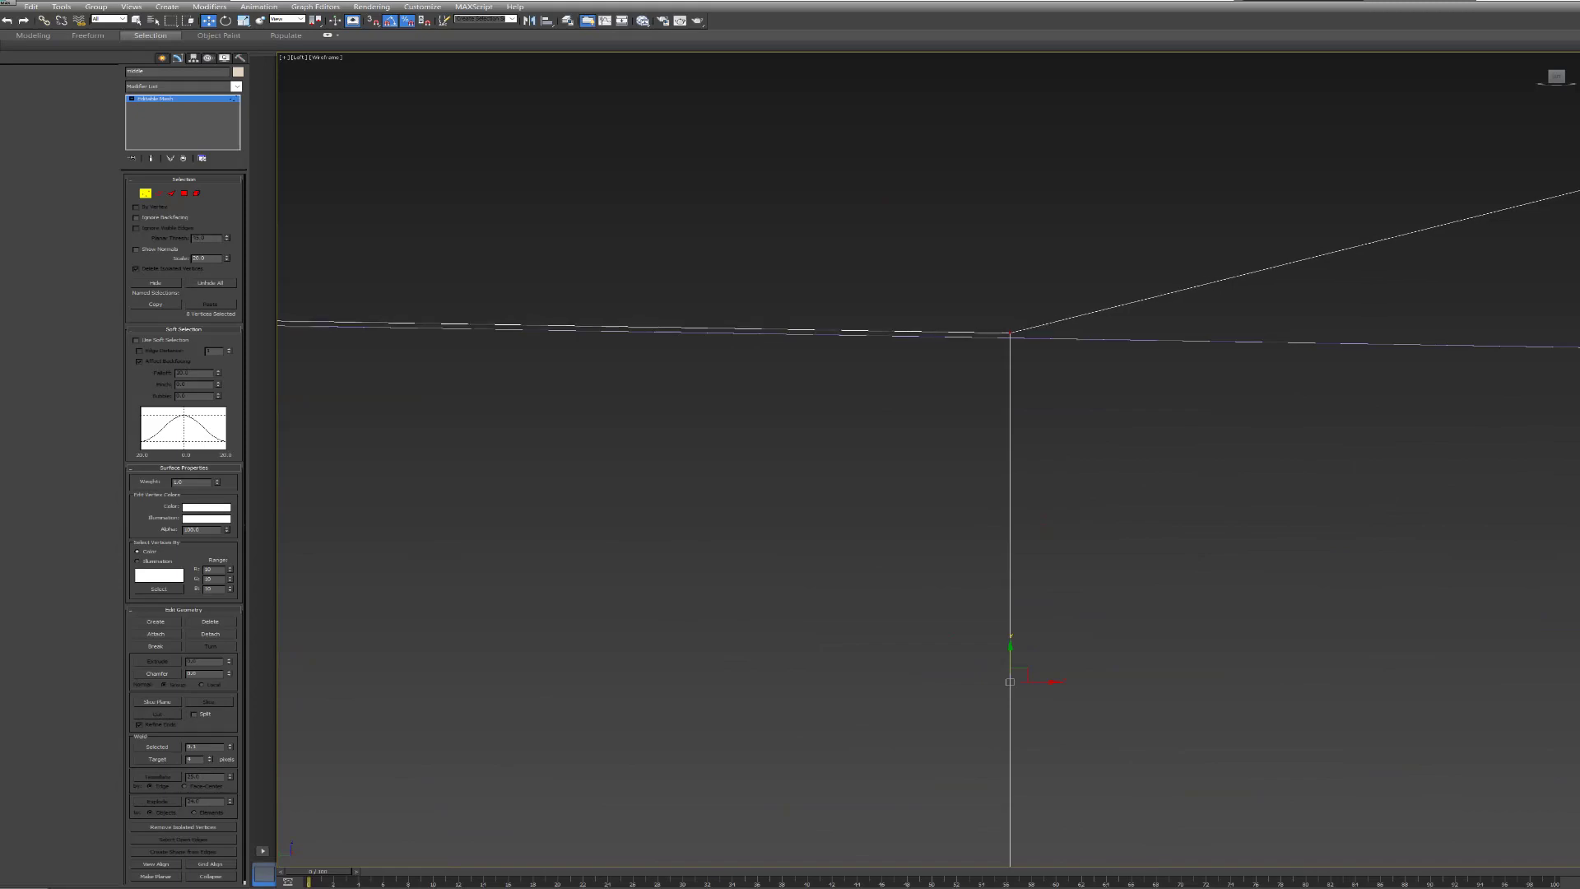
- Bring the whole slanted beam into view and lower its end vertices to the hull
mouse_move(1010, 682)
middle_mouse_down()
mouse_move(982, 591)
mouse_move(1027, 743)
middle_mouse_up()
scroll(1027, 493, "down", 4)
middle_click_drag(1075, 577, 536, 568)
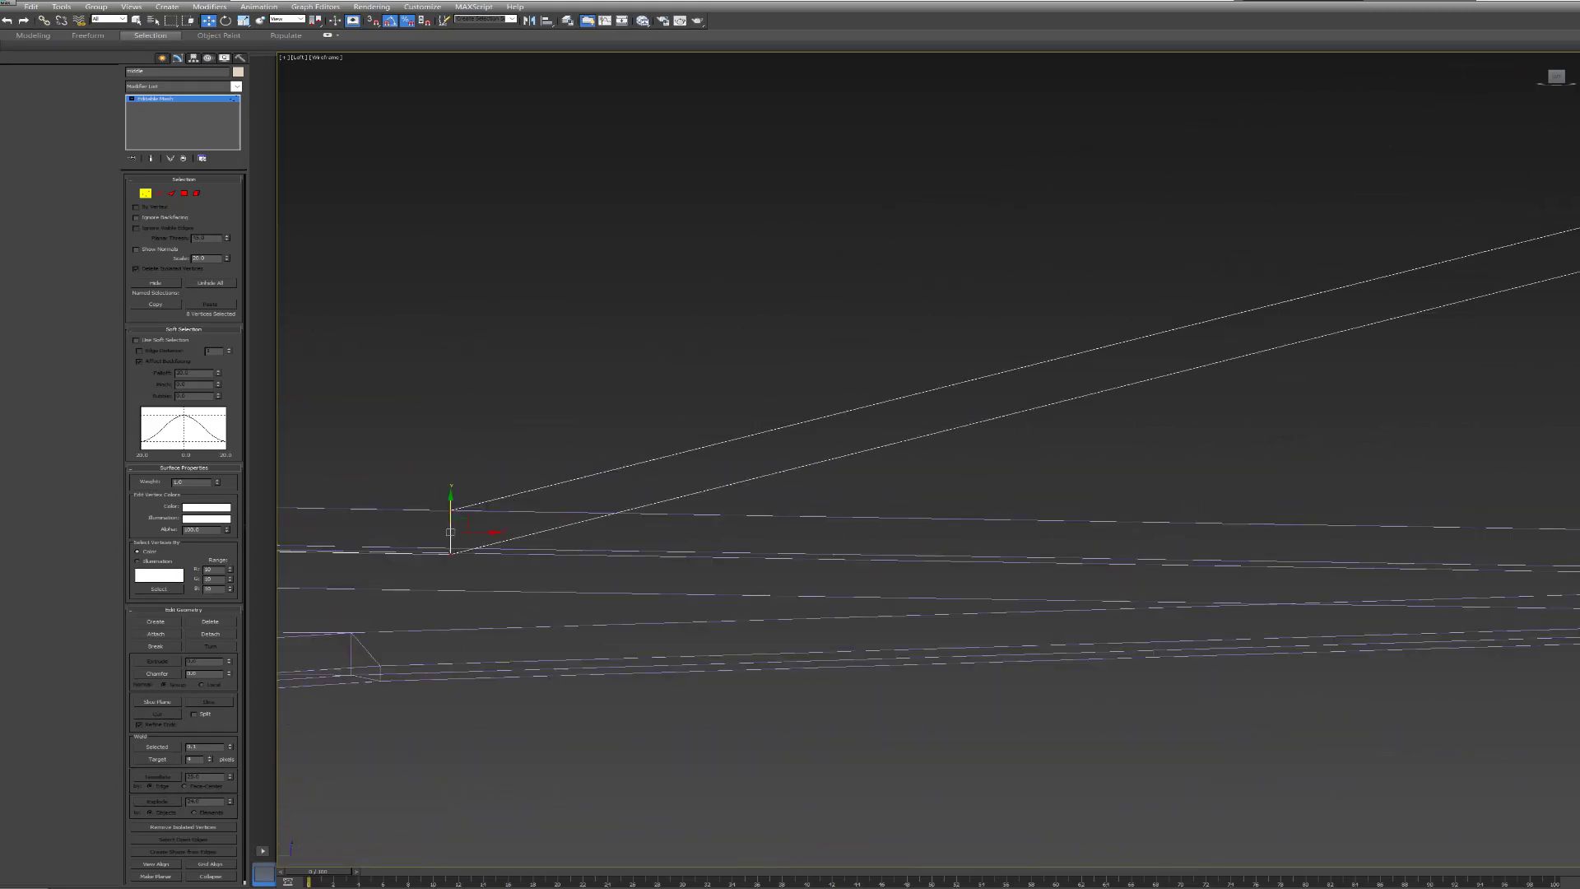
scroll(996, 511, "down", 5)
middle_click_drag(996, 510, 732, 482)
scroll(995, 444, "up", 3)
scroll(1258, 447, "up", 3)
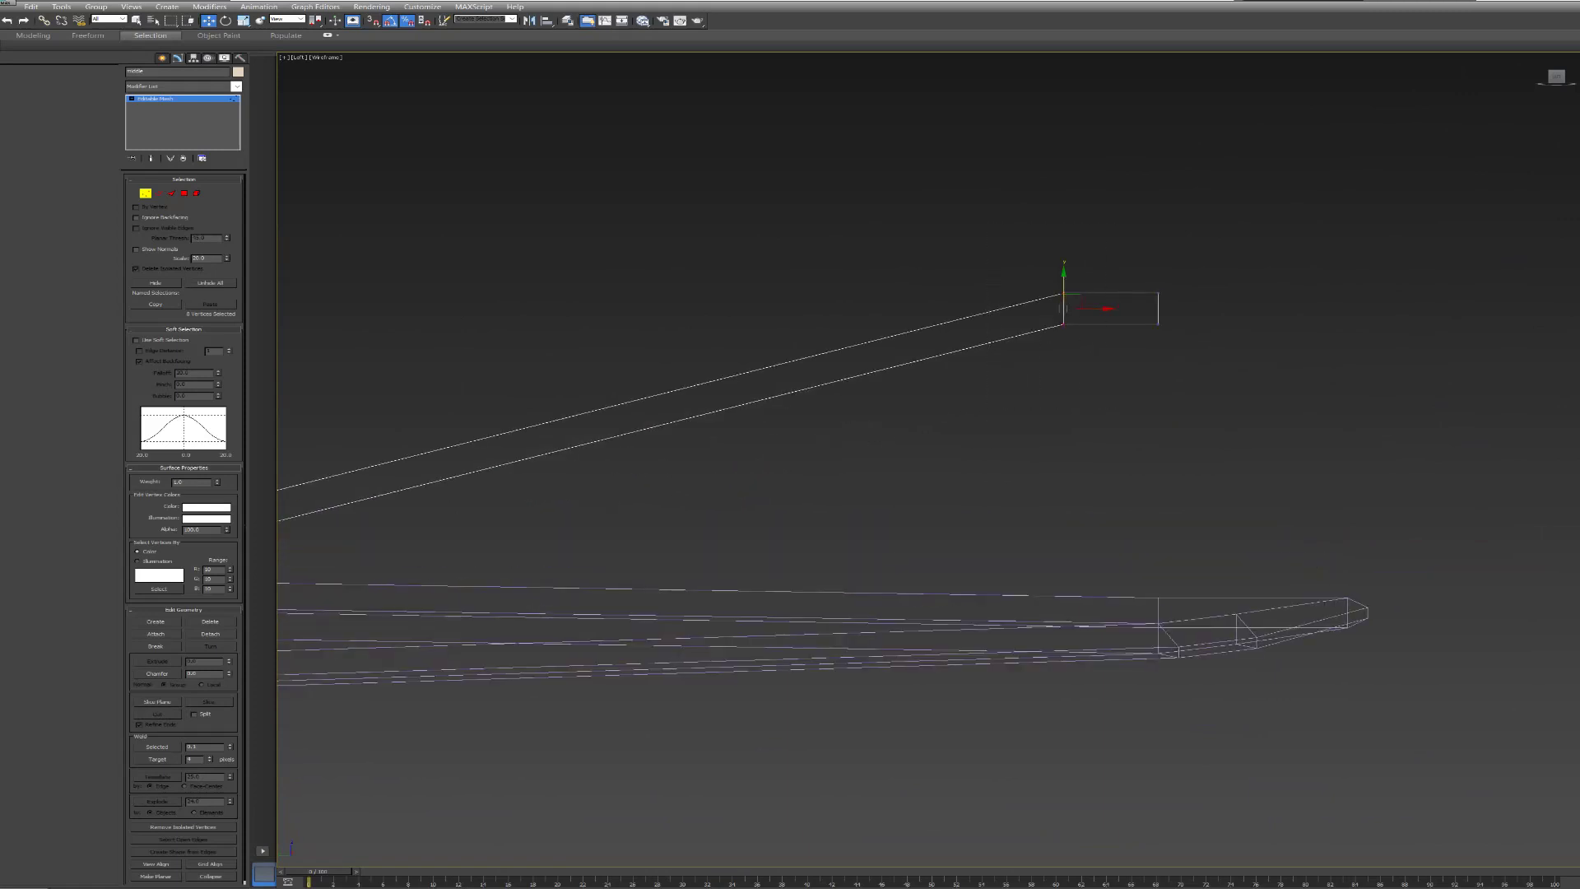
left_click_drag(1063, 309, 1063, 625)
- Zoom in and frame the selected nose vertices with Z in the side view
scroll(1073, 609, "up", 3)
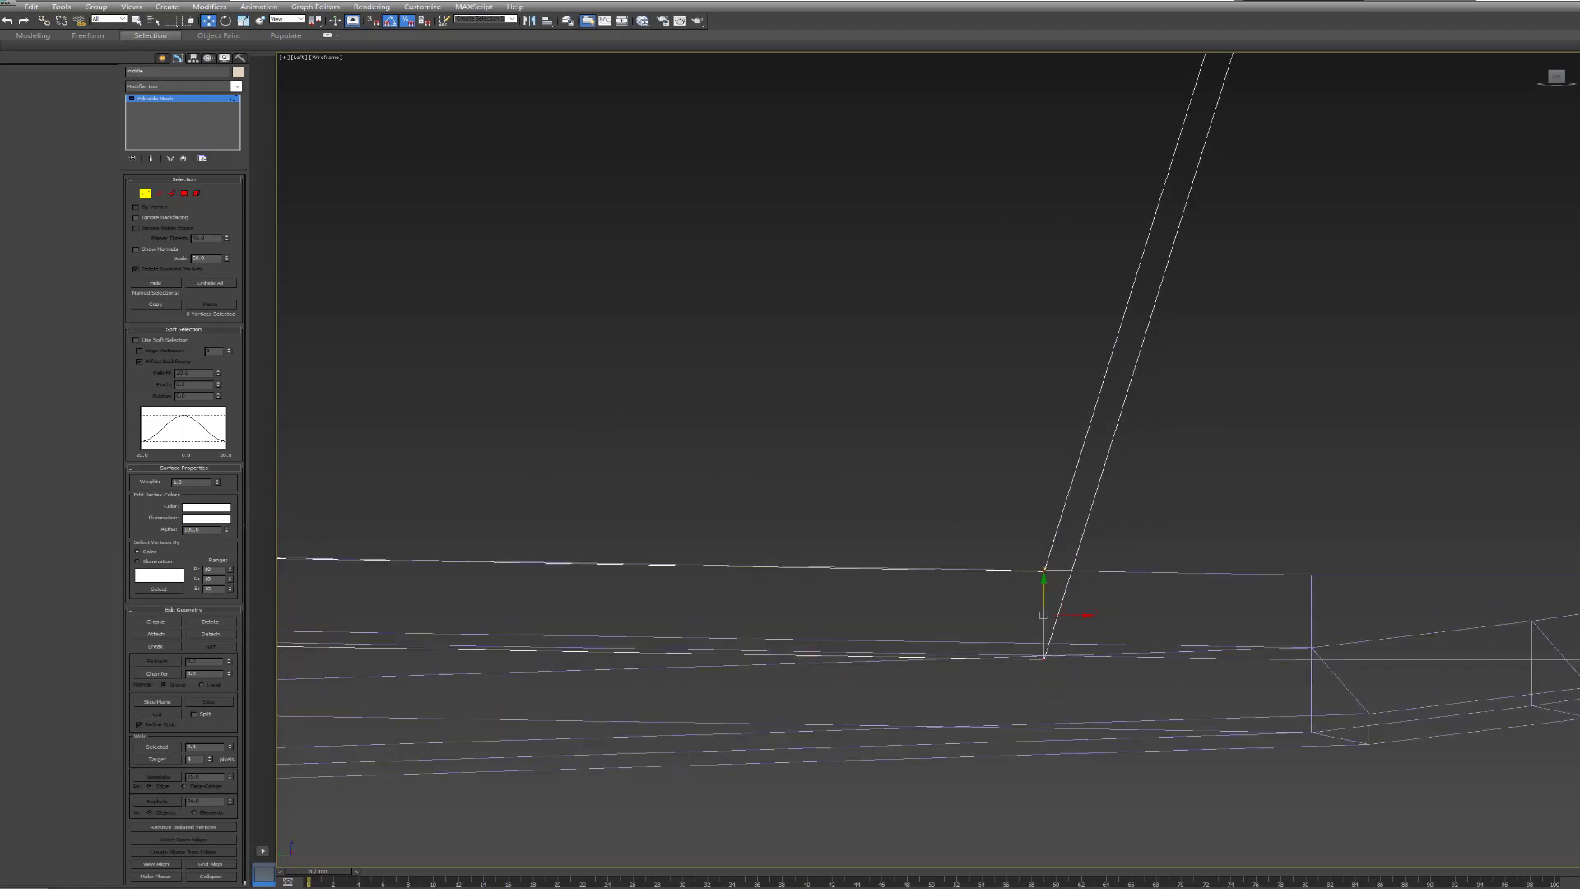
scroll(1073, 609, "up", 5)
scroll(988, 628, "up", 2)
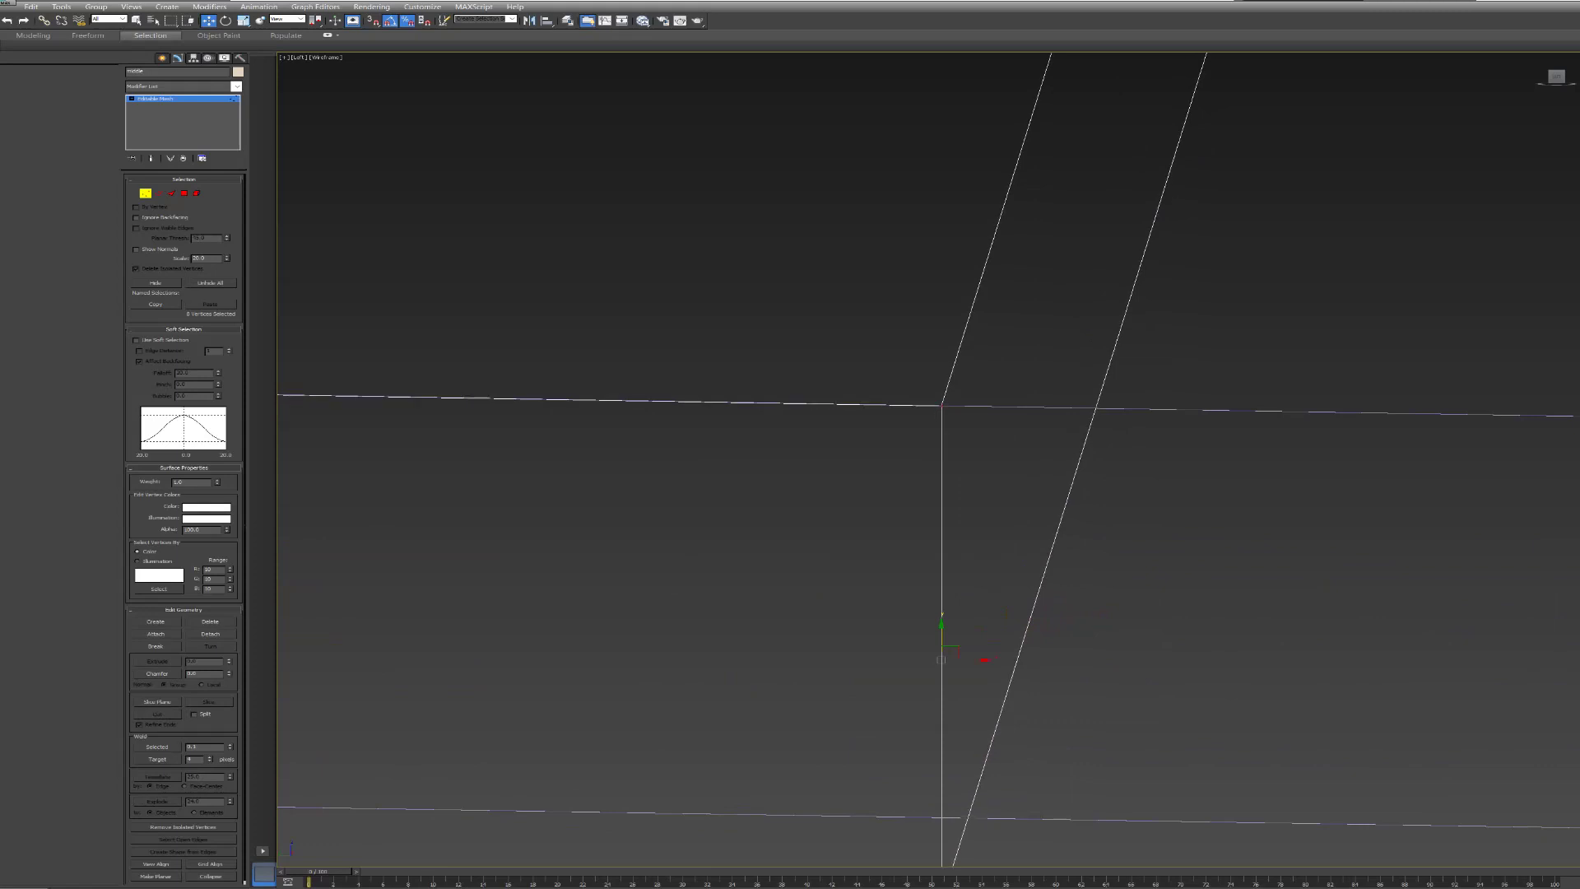
scroll(952, 610, "down", 4)
scroll(765, 609, "down", 4)
scroll(765, 609, "down", 3)
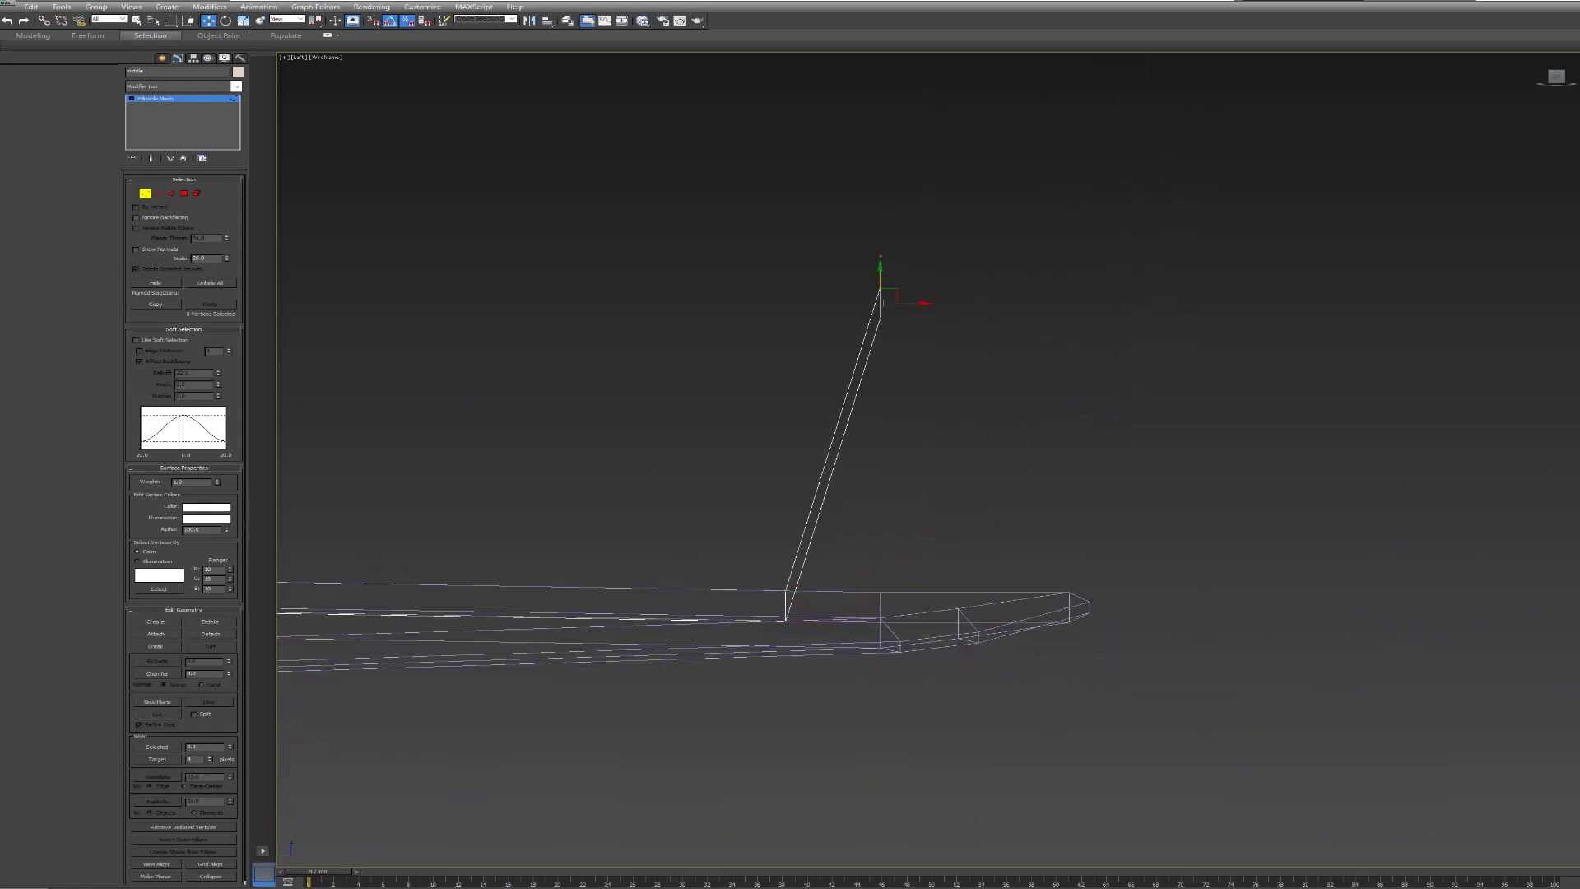
scroll(933, 460, "up", 2)
scroll(933, 461, "up", 3)
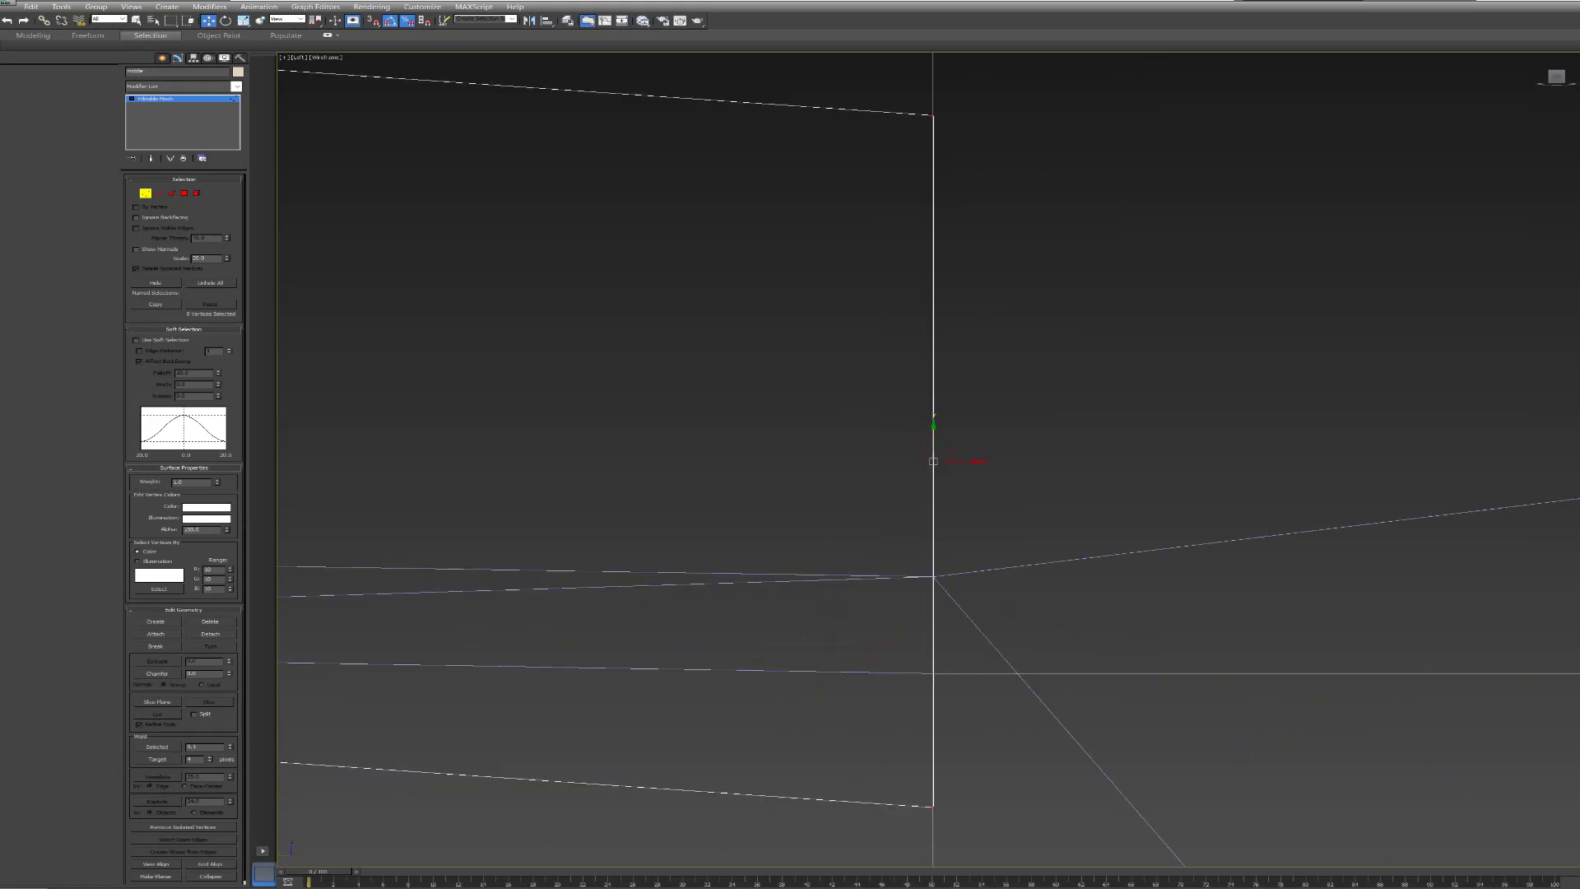
scroll(923, 551, "down", 2)
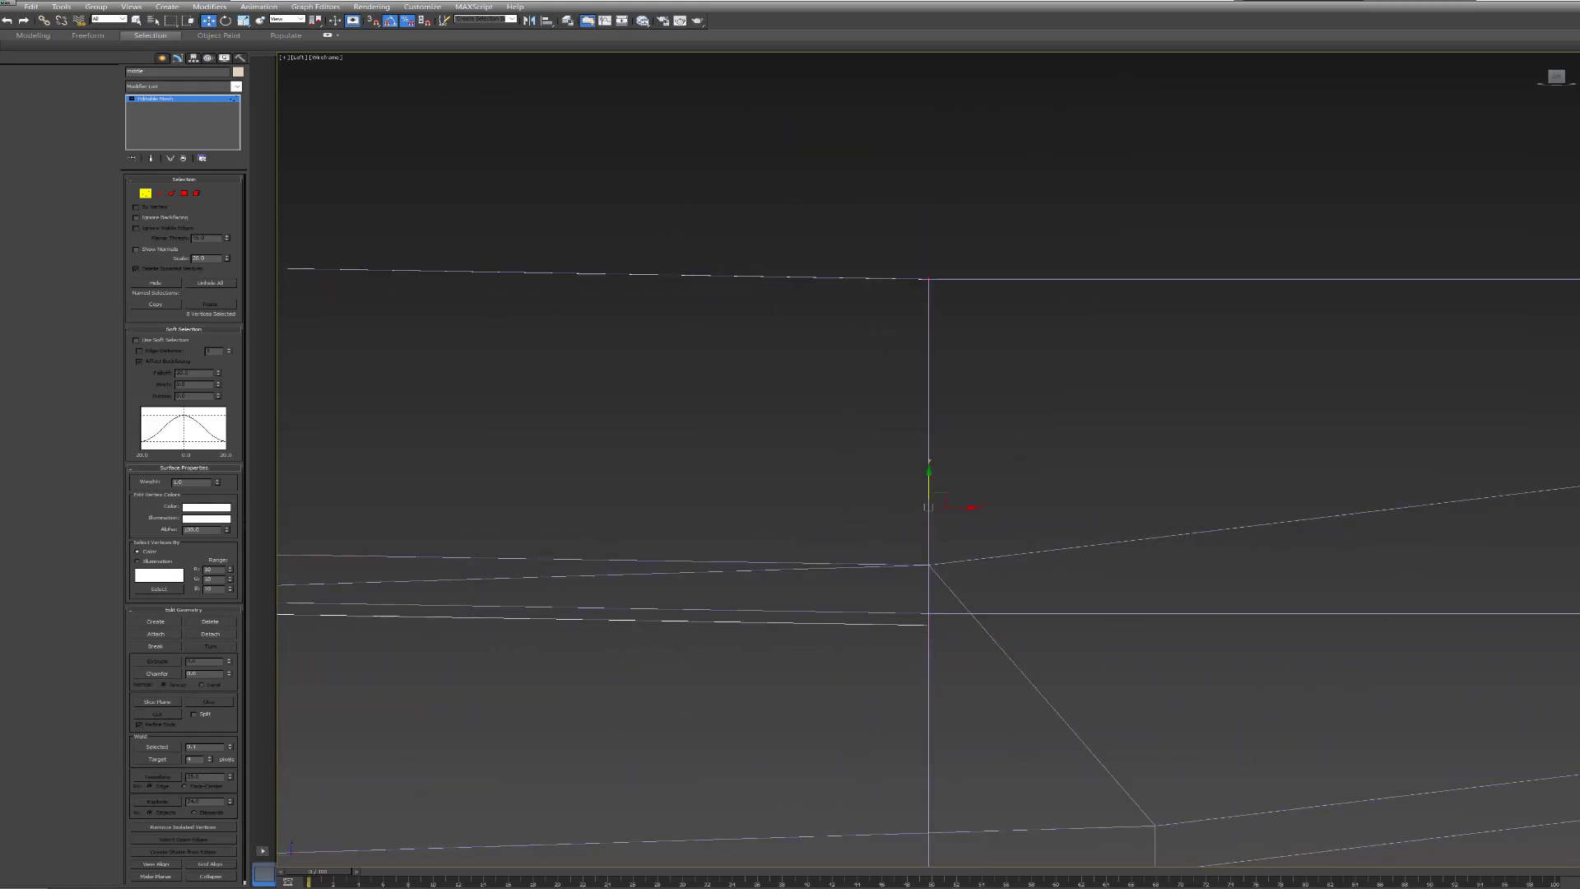
scroll(935, 412, "up", 2)
scroll(934, 411, "down", 4)
scroll(935, 411, "down", 1)
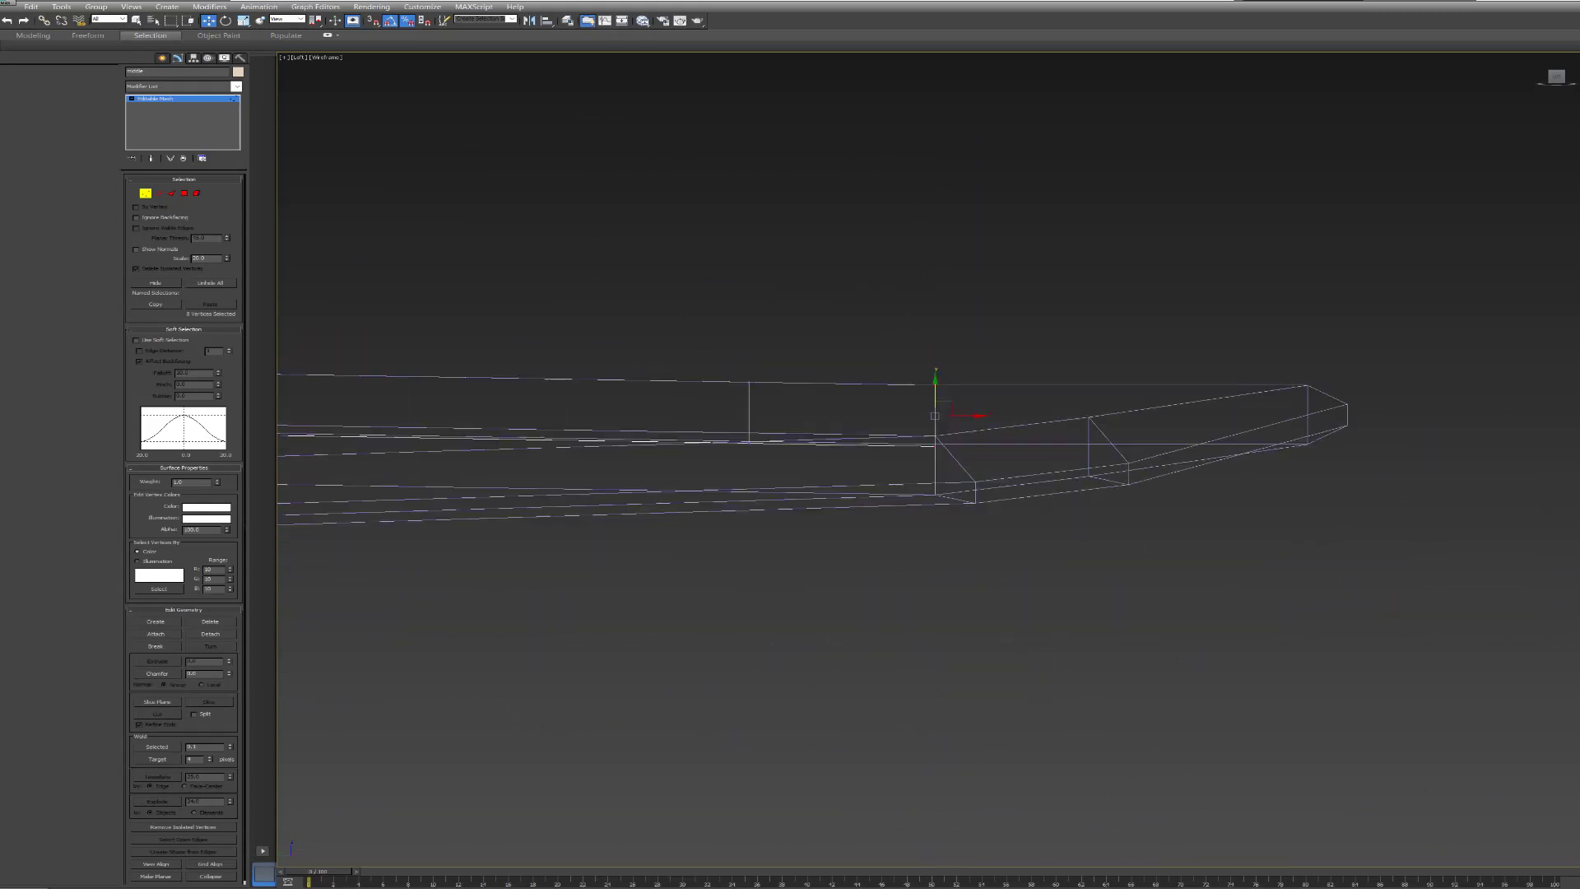
scroll(935, 412, "down", 1)
key("z")
scroll(1087, 140, "up", 2)
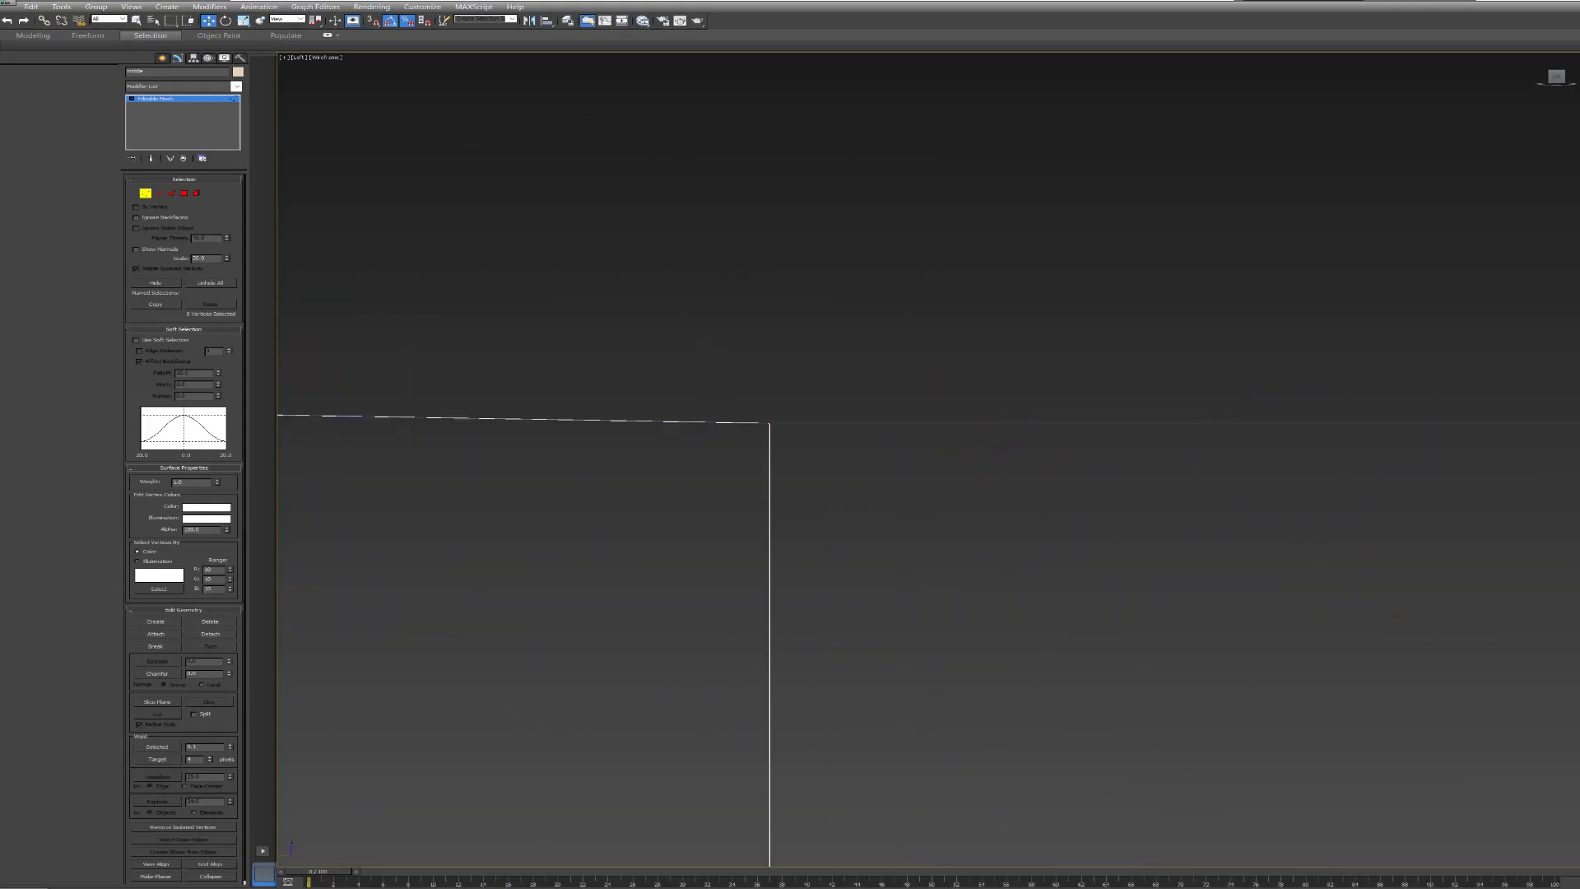
scroll(288, 609, "up", 2)
scroll(928, 494, "down", 1)
scroll(928, 494, "down", 2)
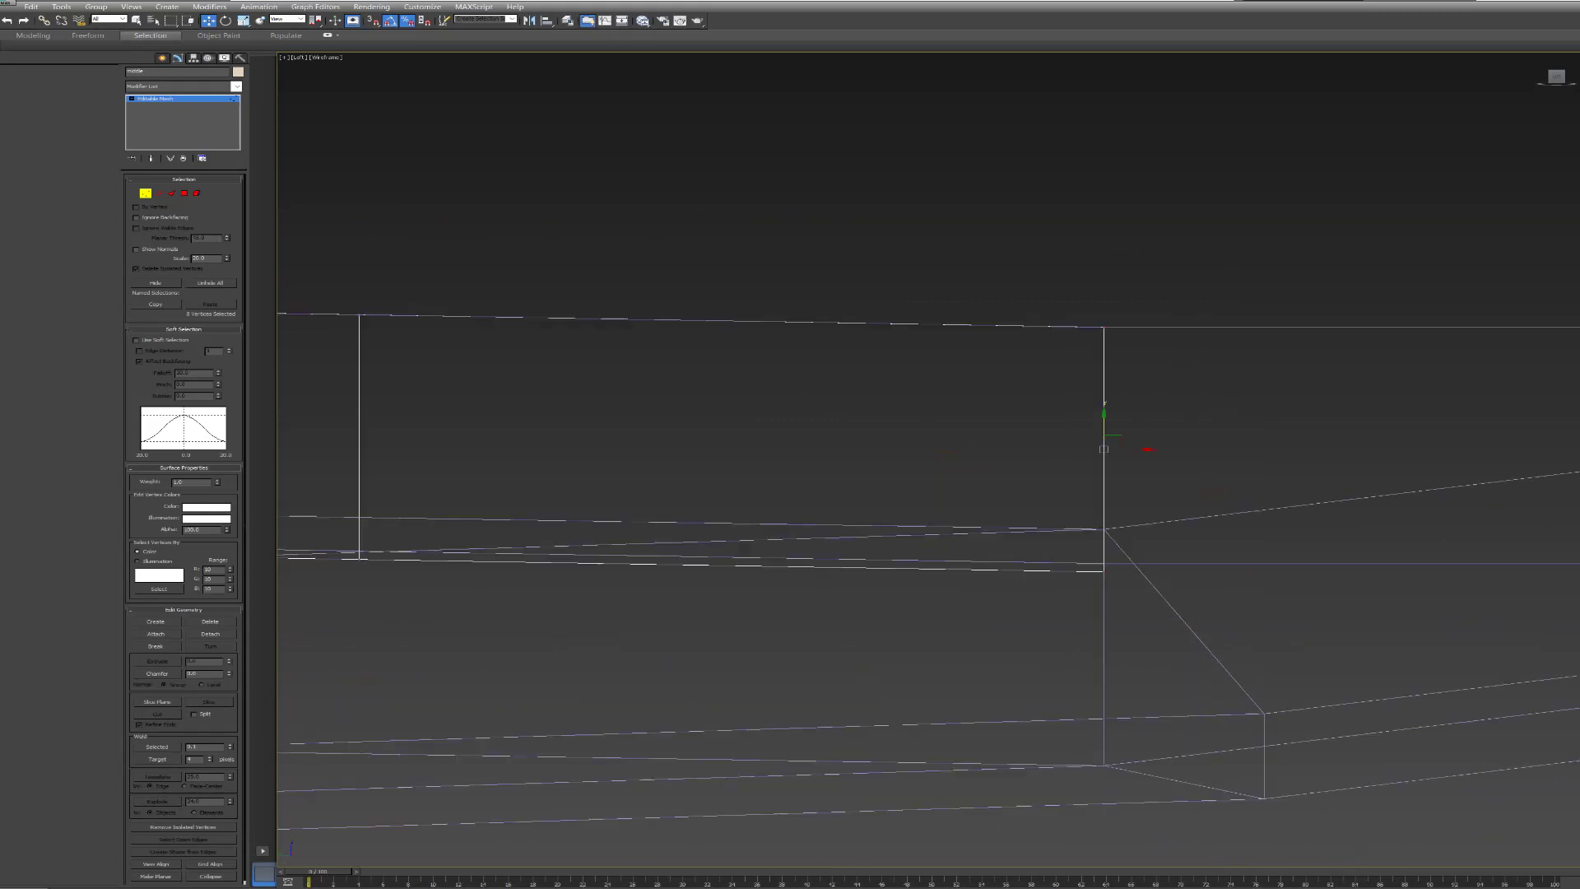
scroll(928, 494, "down", 2)
left_click(298, 57)
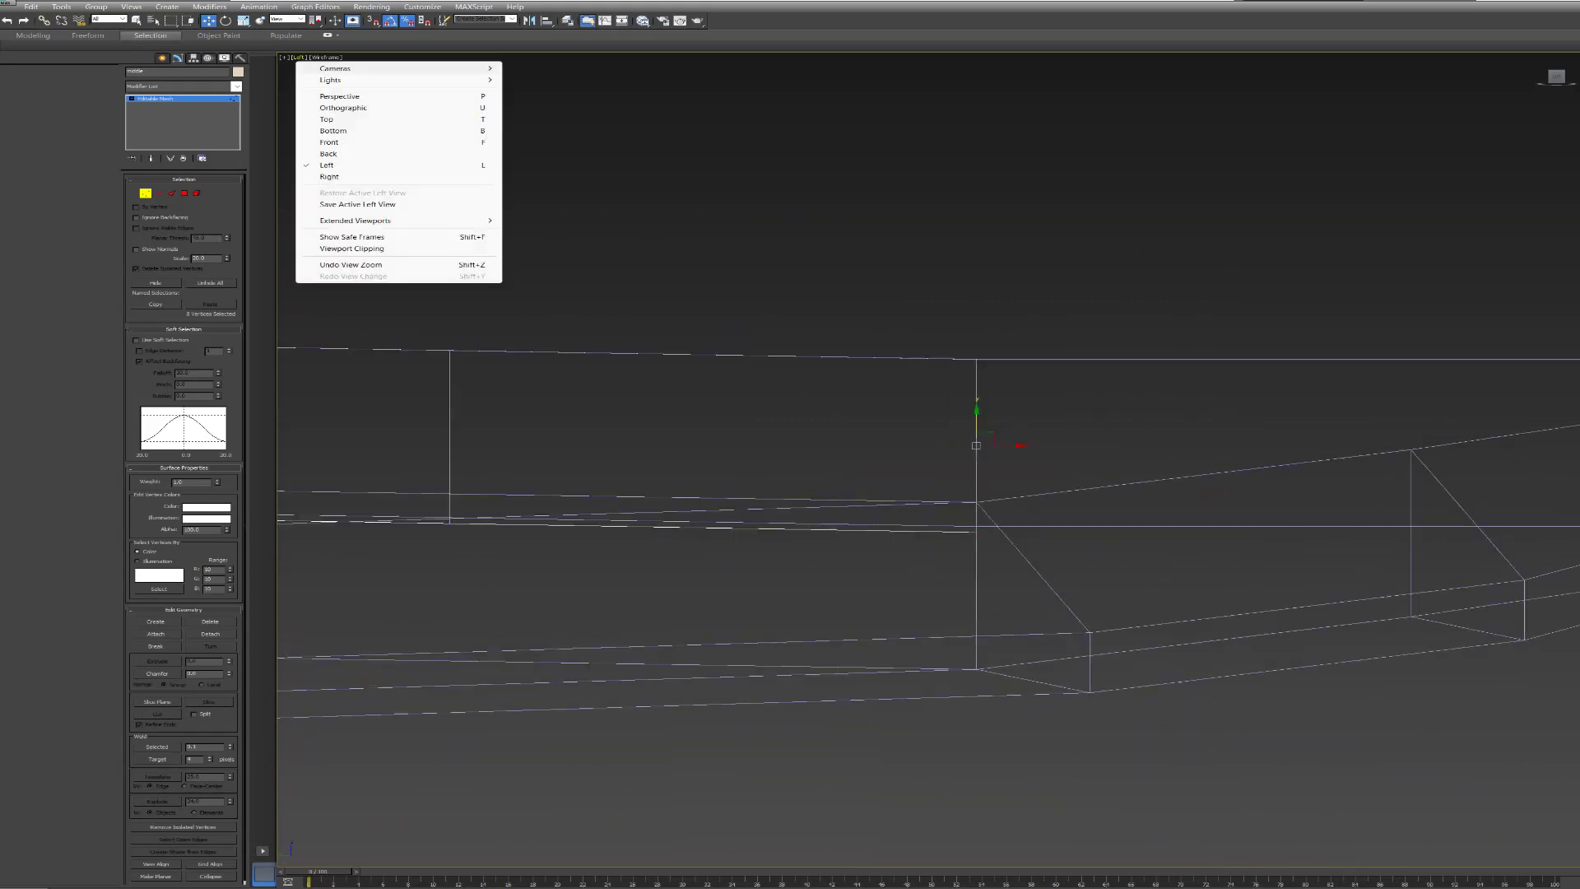
- Switch the viewport to Perspective and orbit to look down on the hull
left_click(340, 96)
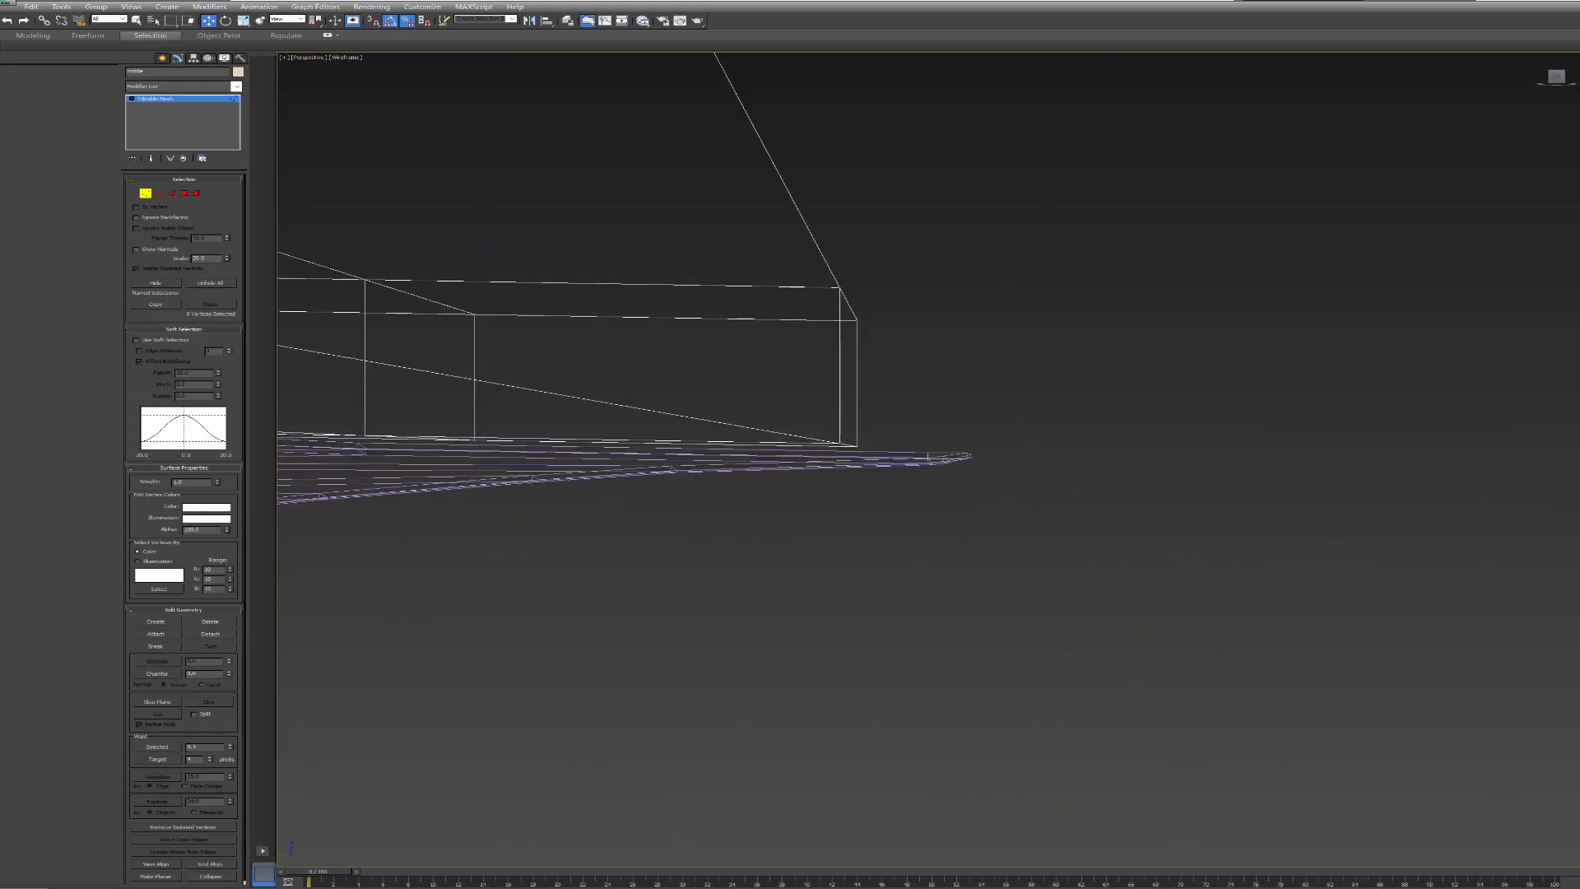
mouse_move(928, 461)
middle_mouse_down("alt")
mouse_move(928, 329)
mouse_move(872, 461)
mouse_move(872, 346)
middle_mouse_up("alt")
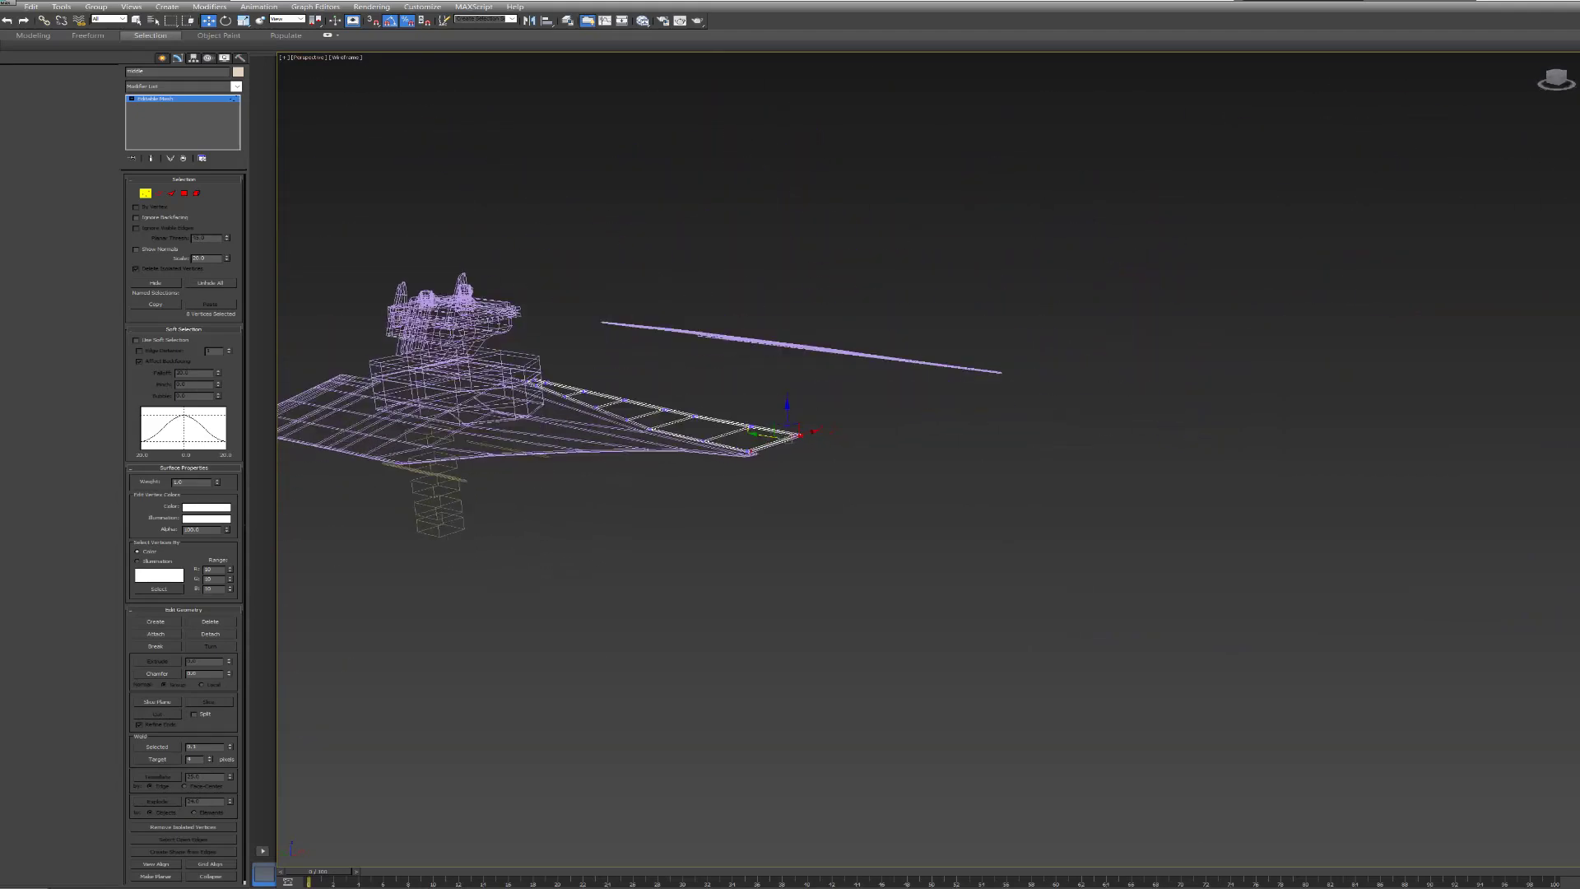
scroll(526, 411, "up", 2)
scroll(527, 411, "up", 3)
scroll(527, 412, "up", 2)
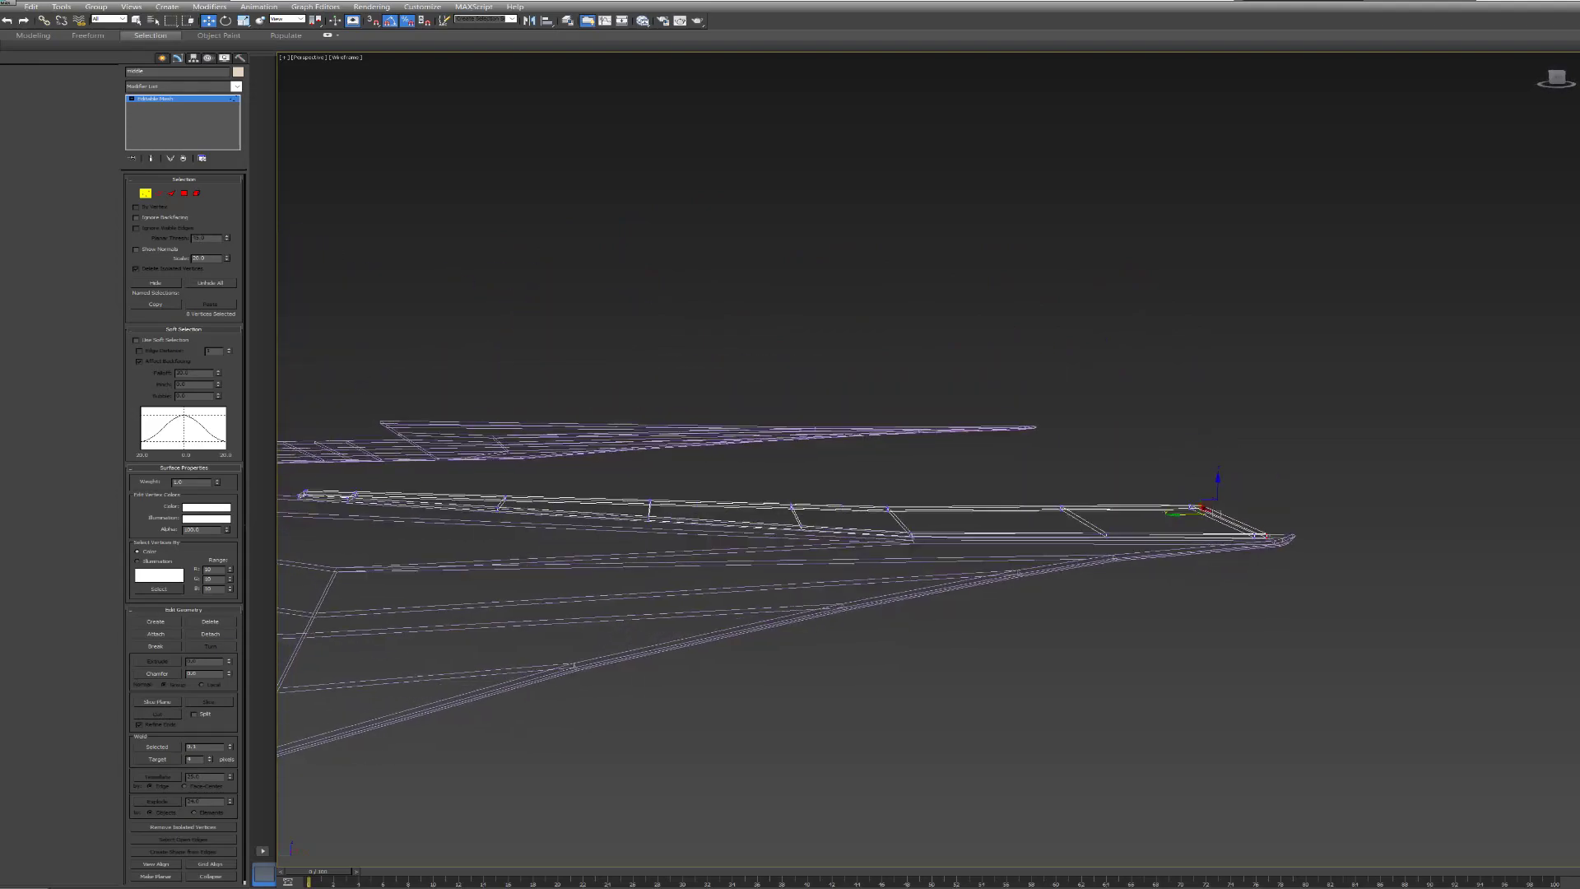
scroll(527, 411, "up", 2)
middle_click_drag(873, 346, 872, 494, "alt")
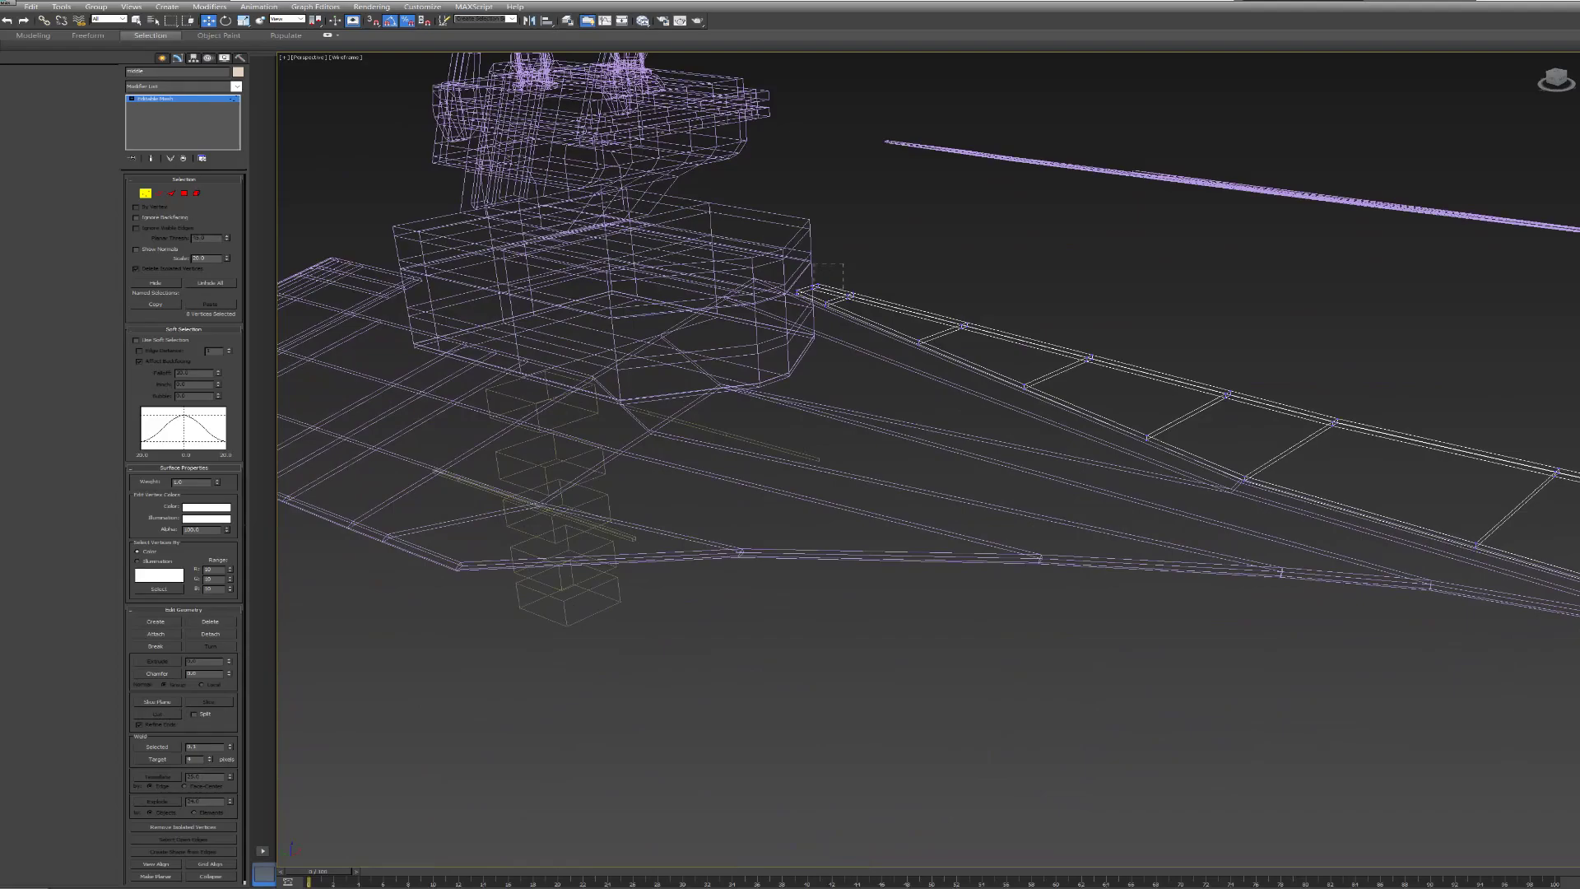
- Frame the selected vertex with Z and orbit to a high angle over the bridge
key("z")
scroll(928, 459, "down", 5)
mouse_move(872, 461)
middle_mouse_down("alt")
mouse_move(872, 560)
mouse_move(921, 461)
mouse_move(971, 460)
mouse_move(971, 559)
middle_mouse_up("alt")
scroll(928, 460, "up", 5)
key("z")
scroll(928, 459, "down", 5)
mouse_move(928, 460)
middle_mouse_down("alt")
mouse_move(928, 527)
mouse_move(971, 576)
middle_mouse_up("alt")
scroll(928, 459, "up", 3)
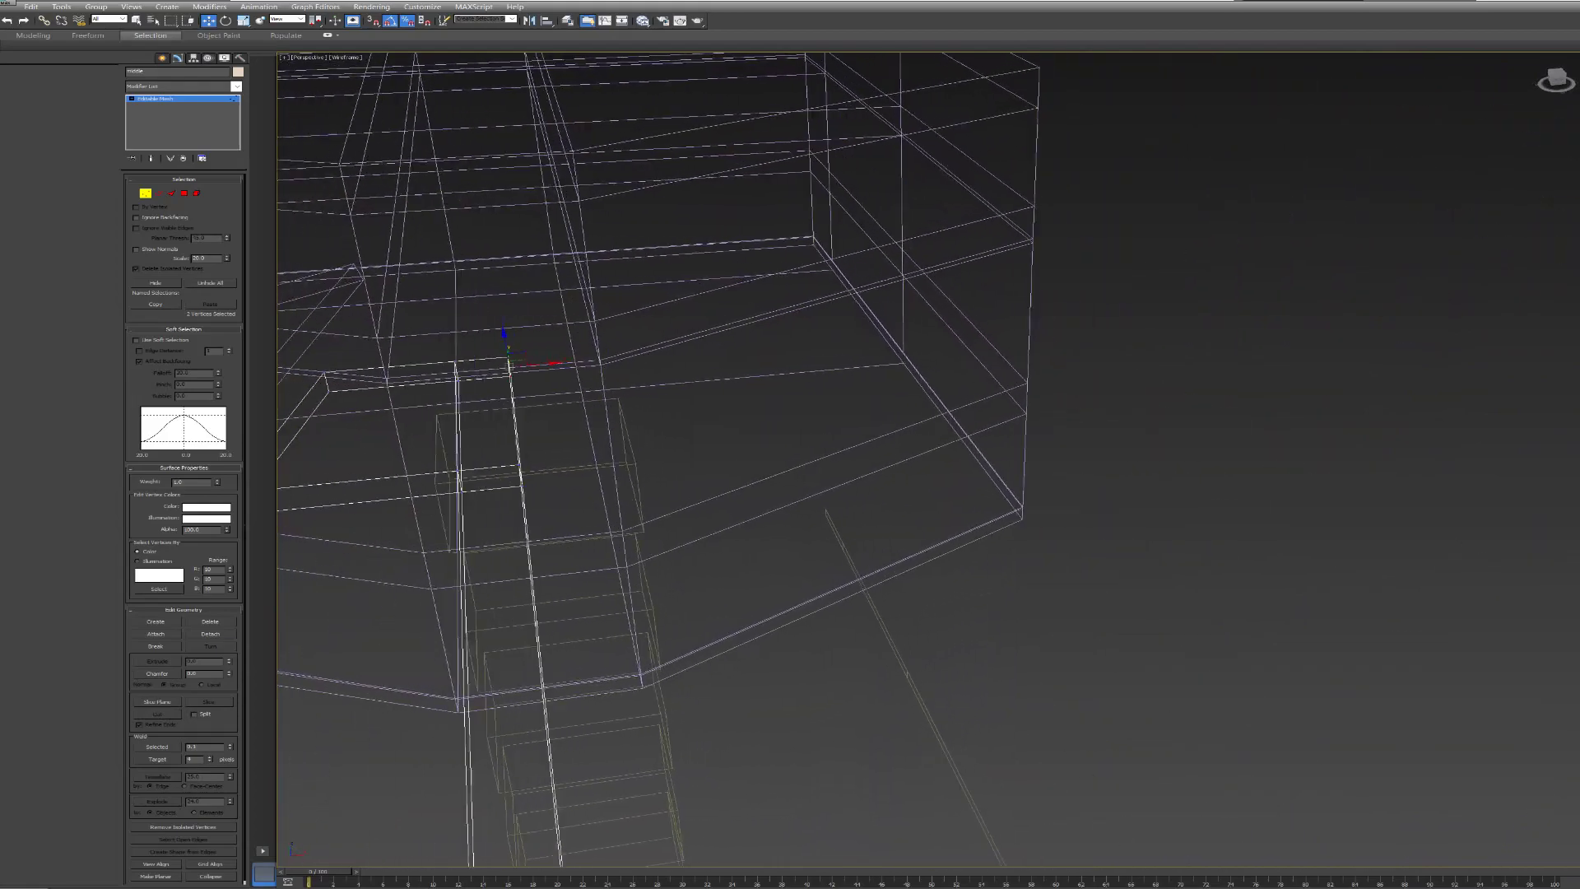
scroll(928, 459, "up", 3)
- Try selecting two beam-end vertices, then clear the selection
middle_click_drag(642, 411, 688, 340, "alt")
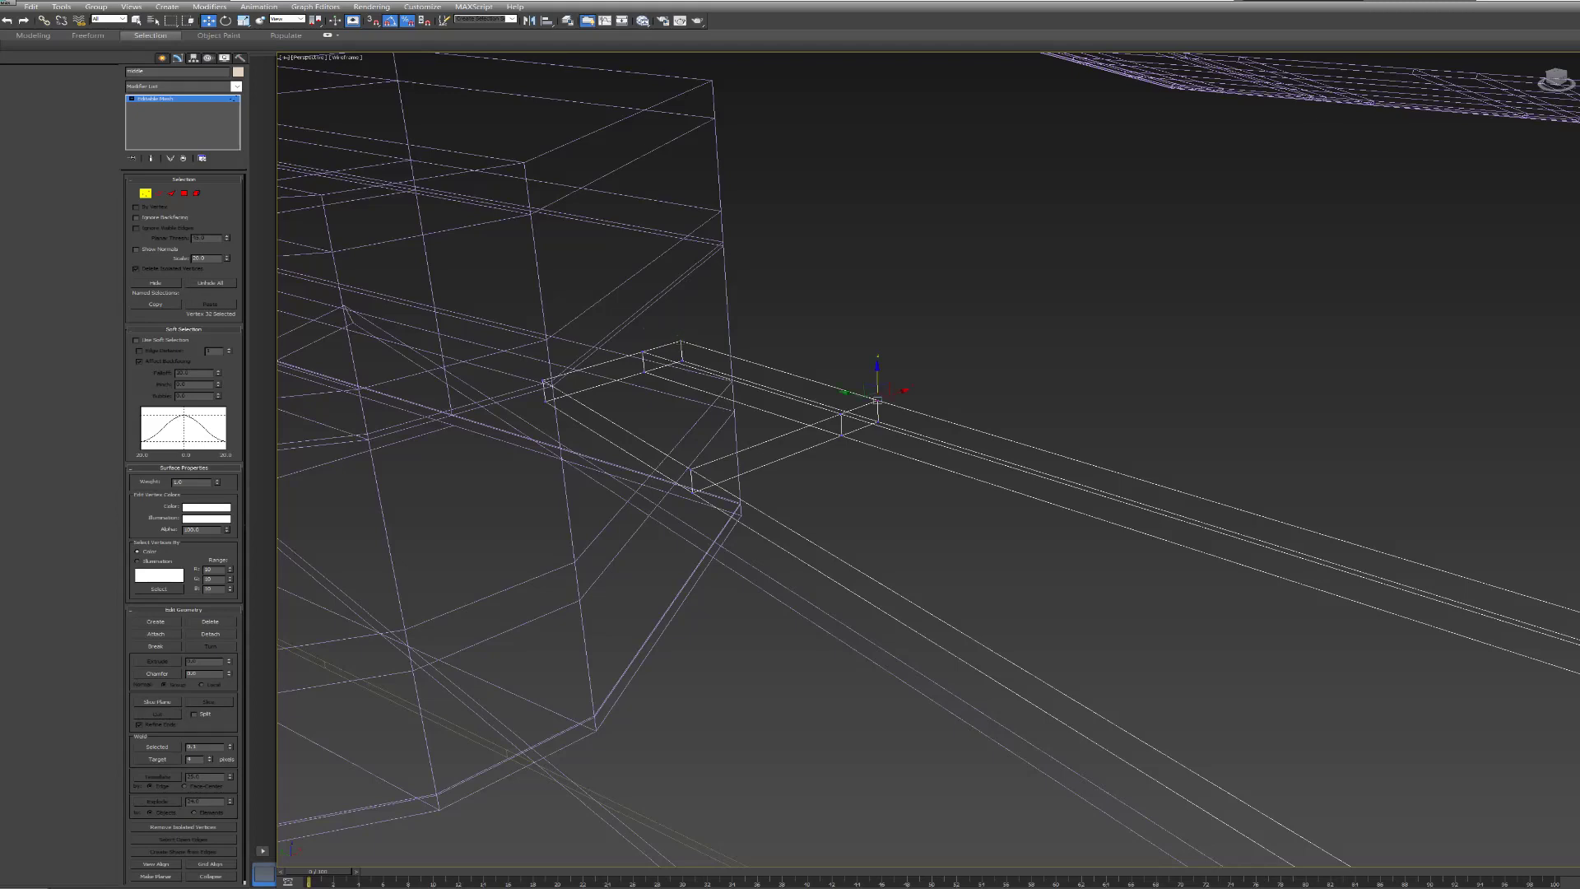
mouse_move(876, 460)
middle_mouse_down("alt")
mouse_move(823, 444)
mouse_move(872, 461)
middle_mouse_up("alt")
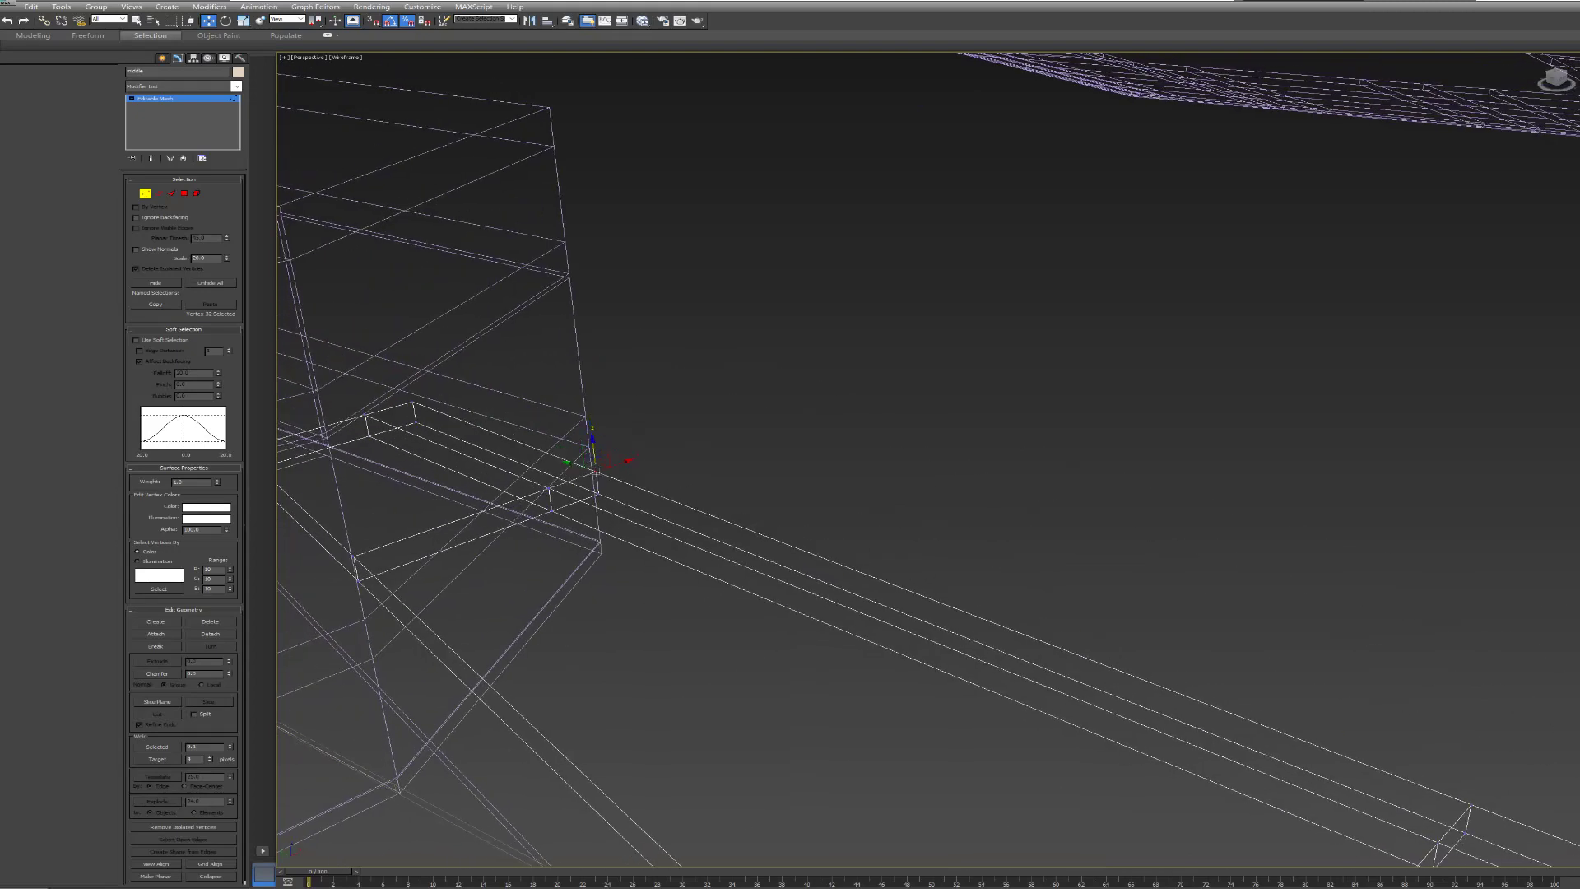
left_click(550, 486)
left_click(594, 472, "ctrl")
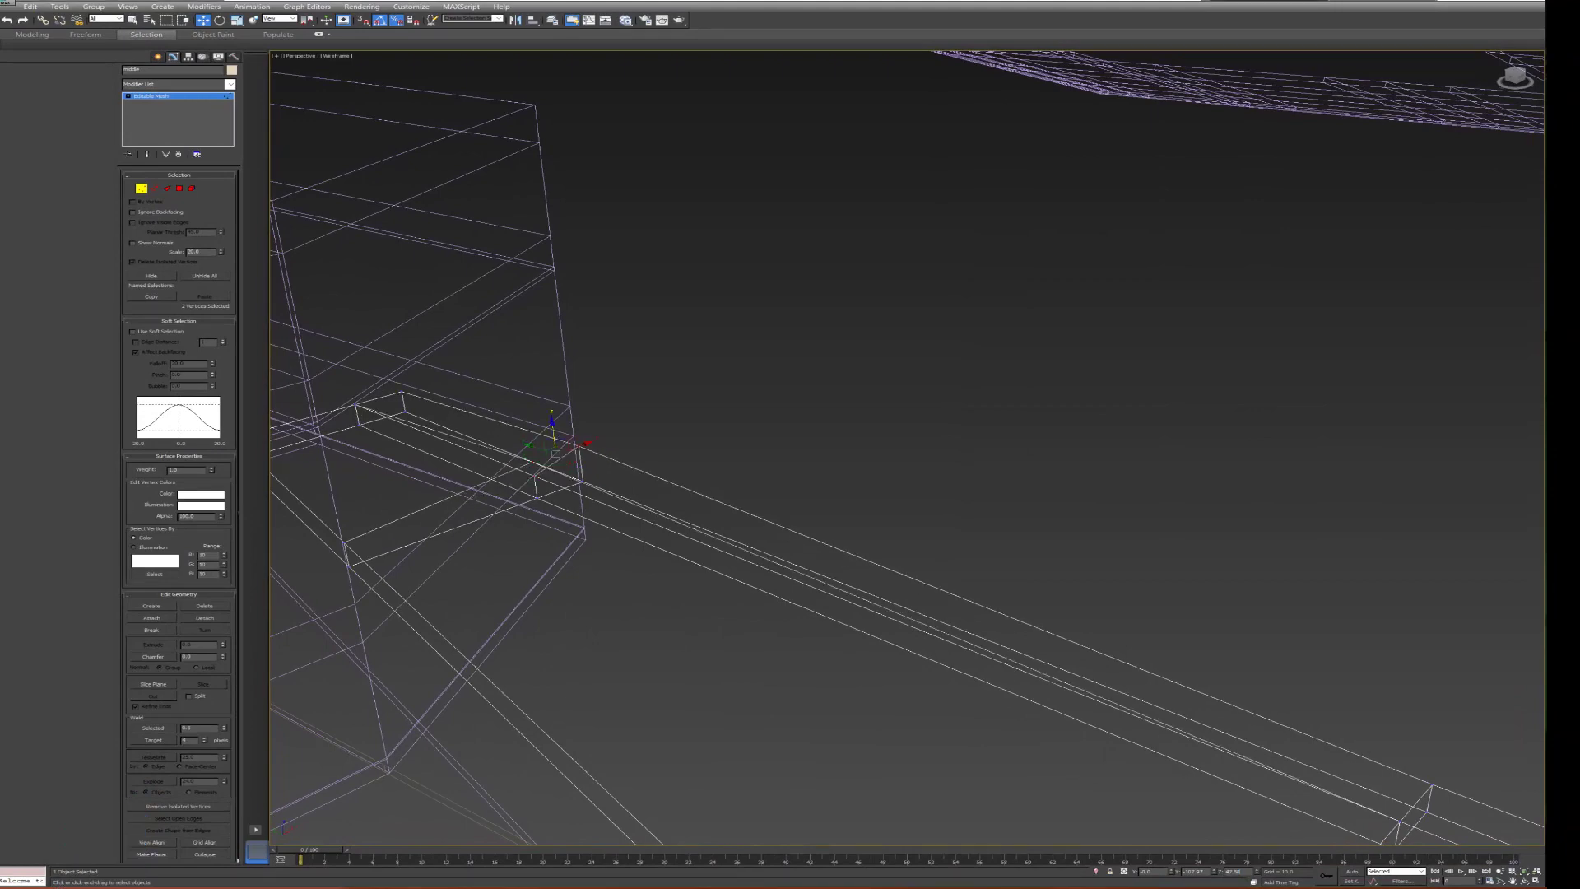
middle_click_drag(576, 461, 716, 469)
middle_click_drag(823, 445, 823, 395, "alt")
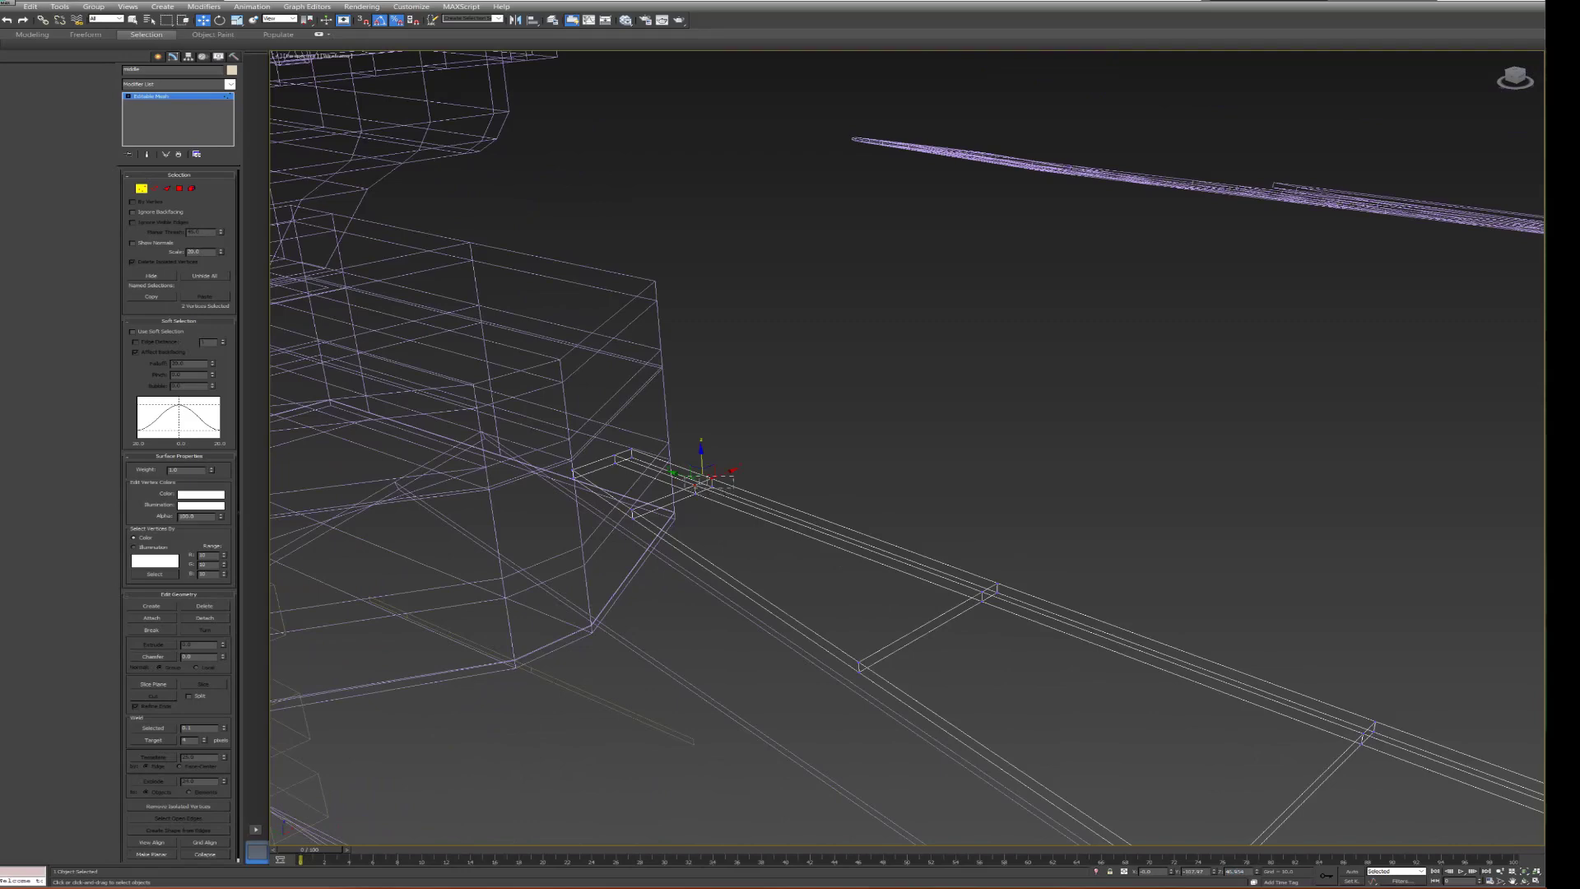
key("ctrl+d")
scroll(823, 412, "up", 5)
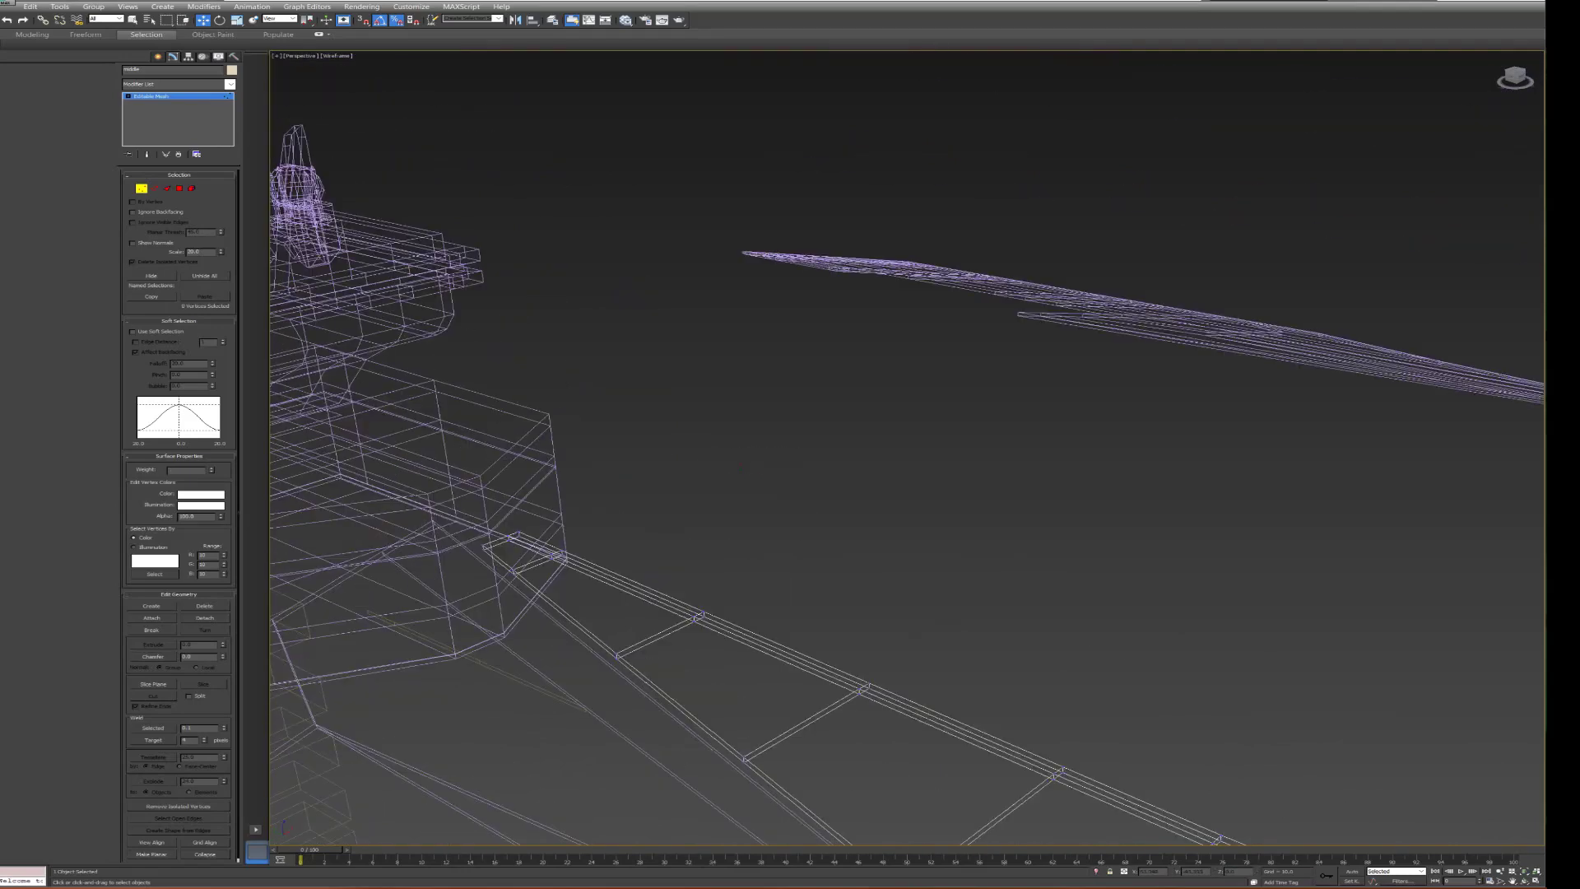
- Select vertices near the bridge base and at the beam's left end
left_click(548, 548)
scroll(705, 535, "up", 5)
scroll(705, 535, "down", 4)
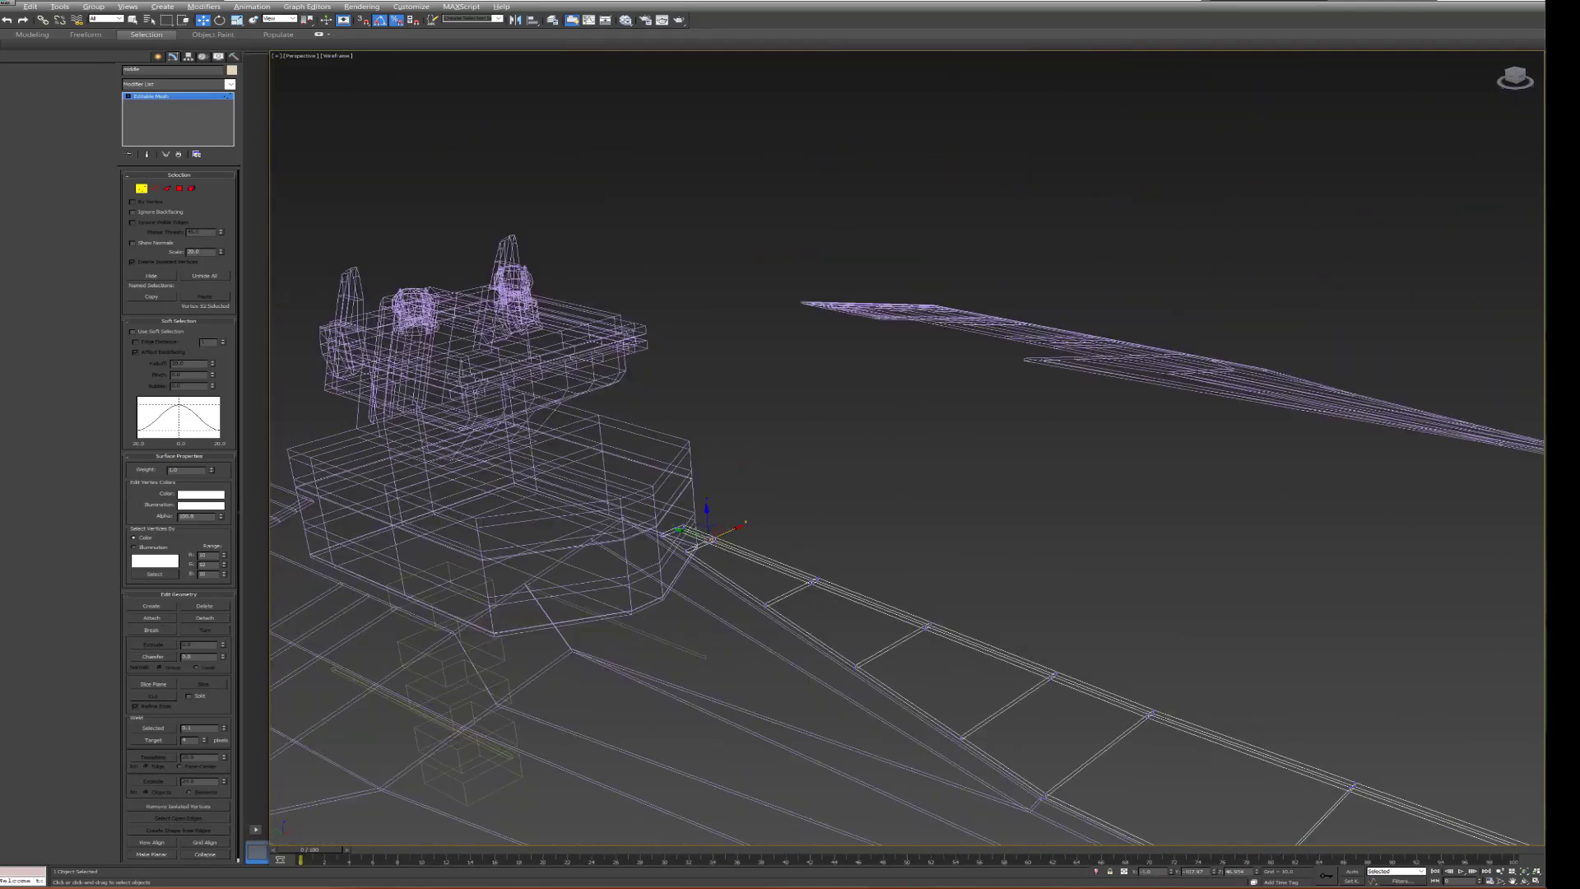
mouse_move(705, 535)
middle_mouse_down("alt")
mouse_move(677, 530)
mouse_move(736, 496)
middle_mouse_up("alt")
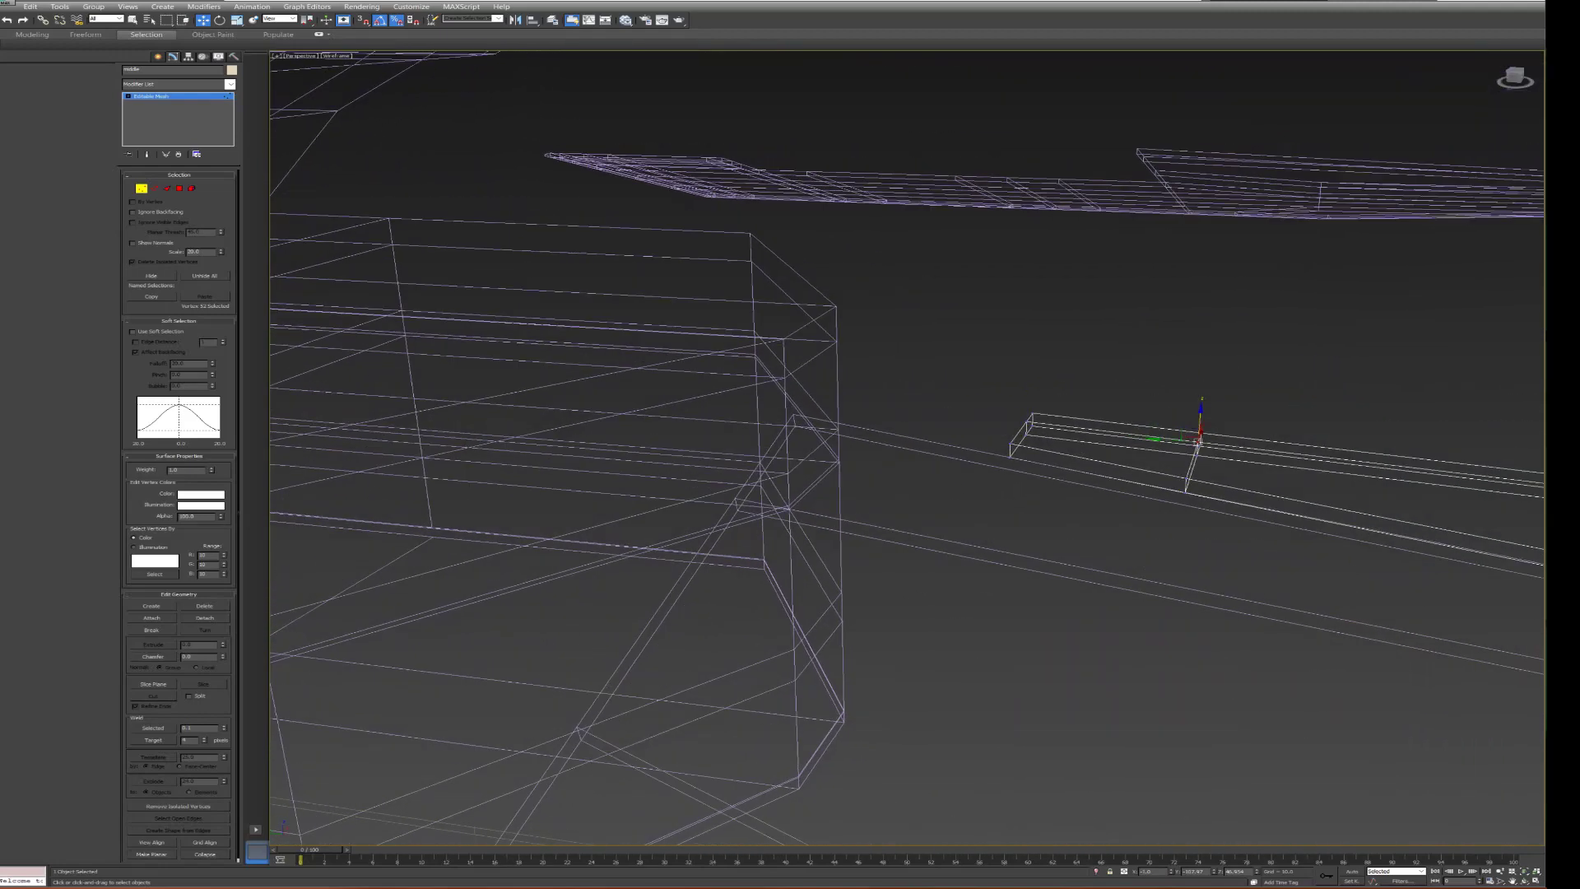
left_click(1030, 418)
mouse_move(1030, 418)
middle_mouse_down("alt")
mouse_move(971, 395)
mouse_move(987, 428)
mouse_move(918, 473)
middle_mouse_up("alt")
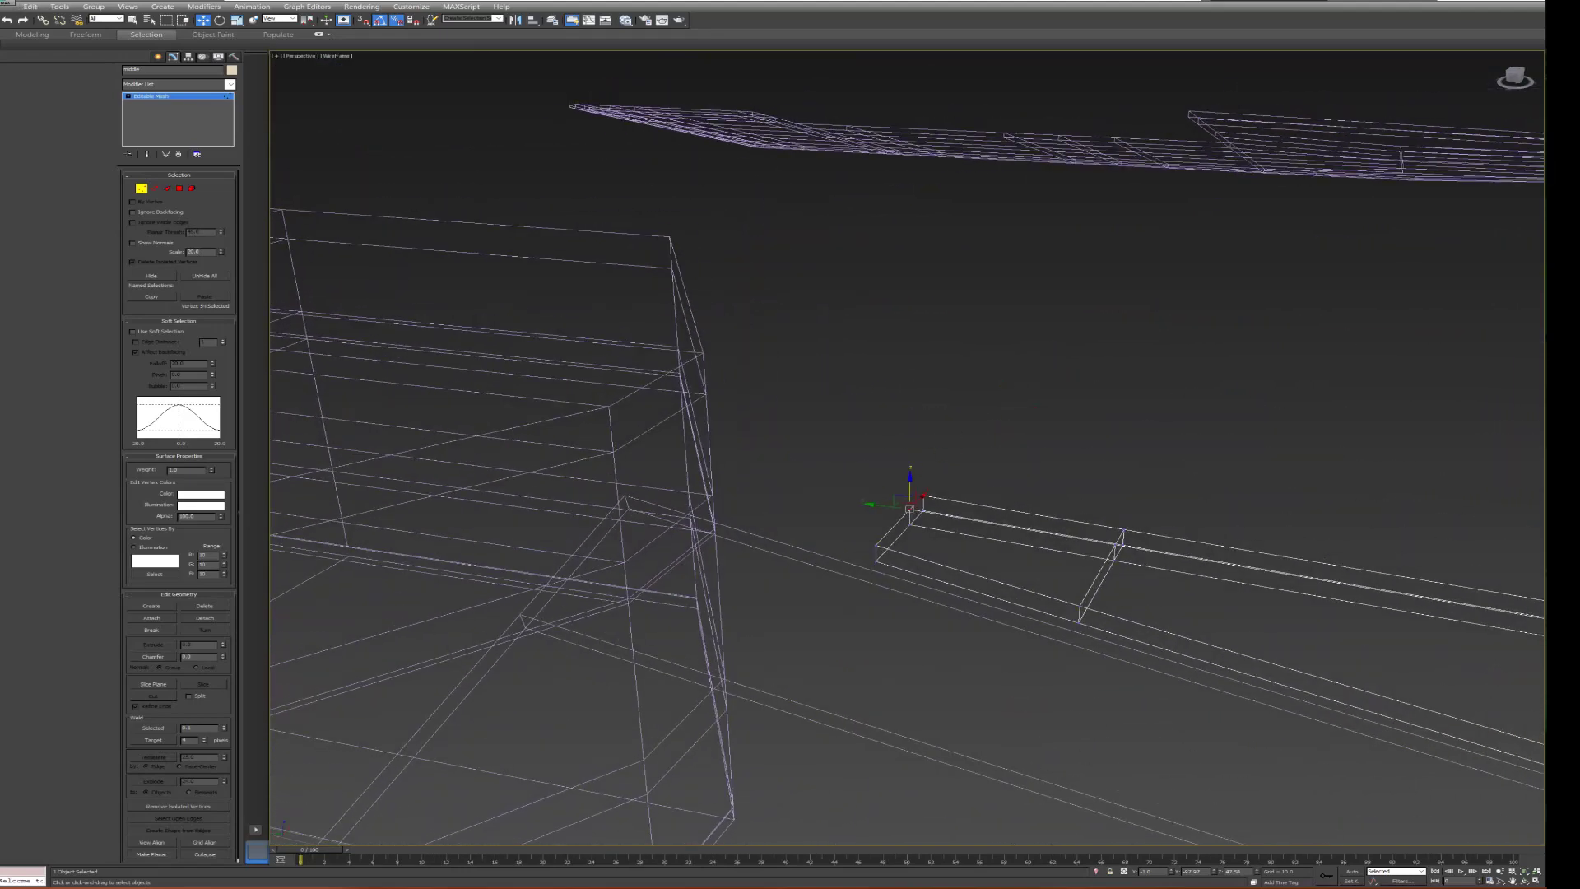
left_click_drag(921, 497, 943, 504)
middle_click_drag(943, 503, 872, 497, "alt")
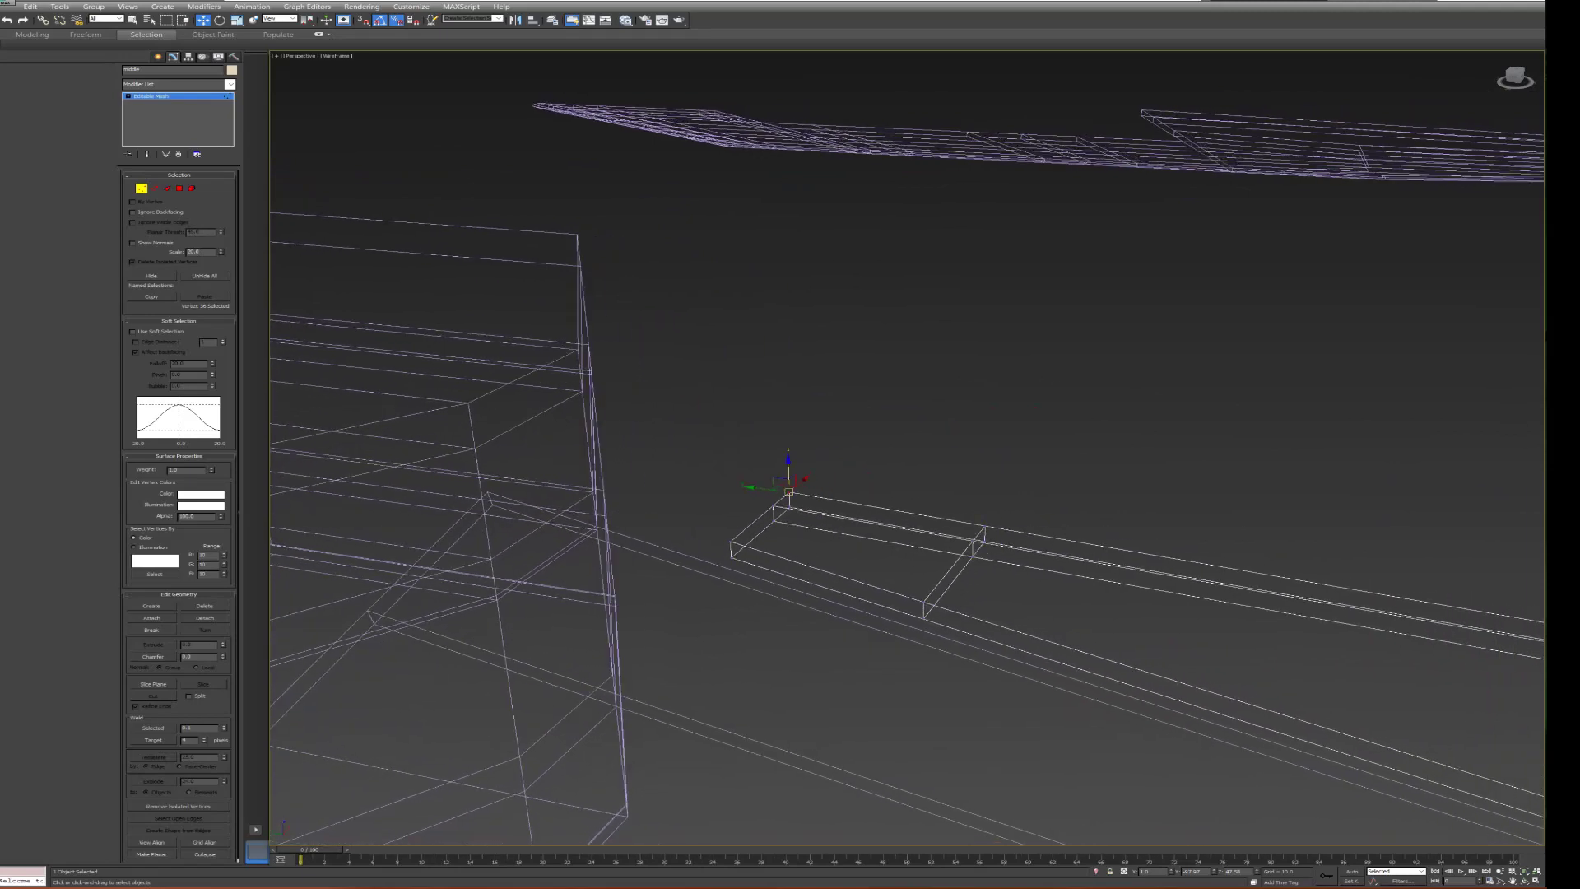
left_click_drag(991, 527, 992, 527)
mouse_move(959, 544)
middle_mouse_down("alt")
mouse_move(1014, 527)
mouse_move(741, 313)
middle_mouse_up("alt")
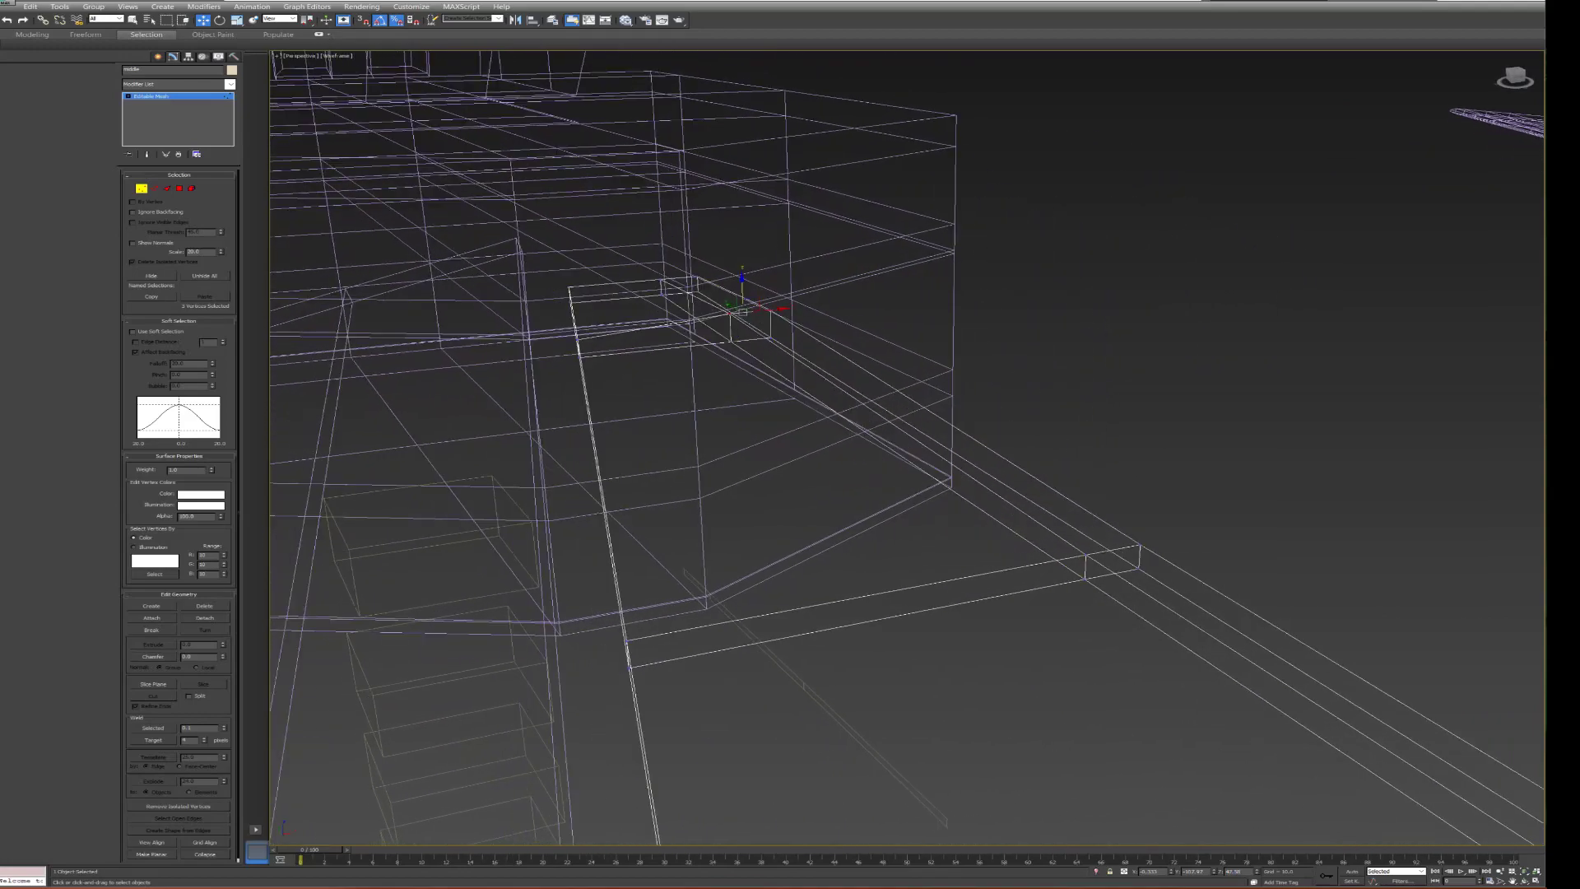
- Box-select the beam's far-end vertices, narrowing the selection to three
left_click(1085, 553)
left_click_drag(1124, 534, 1154, 547, "ctrl")
mouse_move(1103, 550)
middle_mouse_down("alt")
mouse_move(885, 428)
mouse_move(873, 397)
middle_mouse_up("alt")
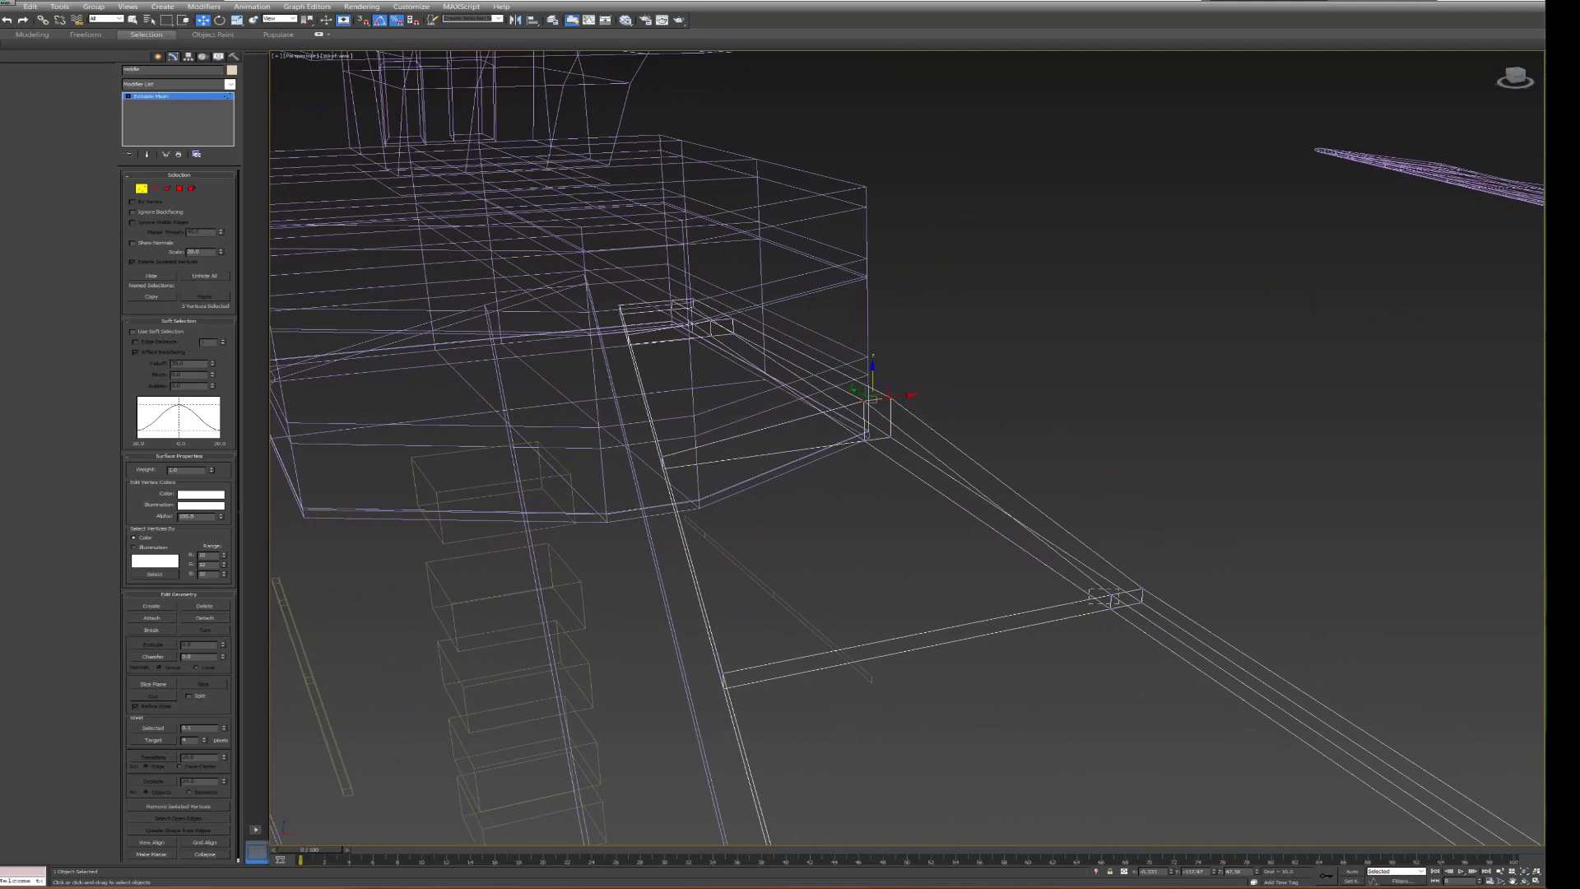
mouse_move(1089, 588)
left_mouse_down()
mouse_move(1118, 602)
mouse_move(1165, 591)
left_mouse_up()
middle_click_drag(905, 493, 876, 465, "alt")
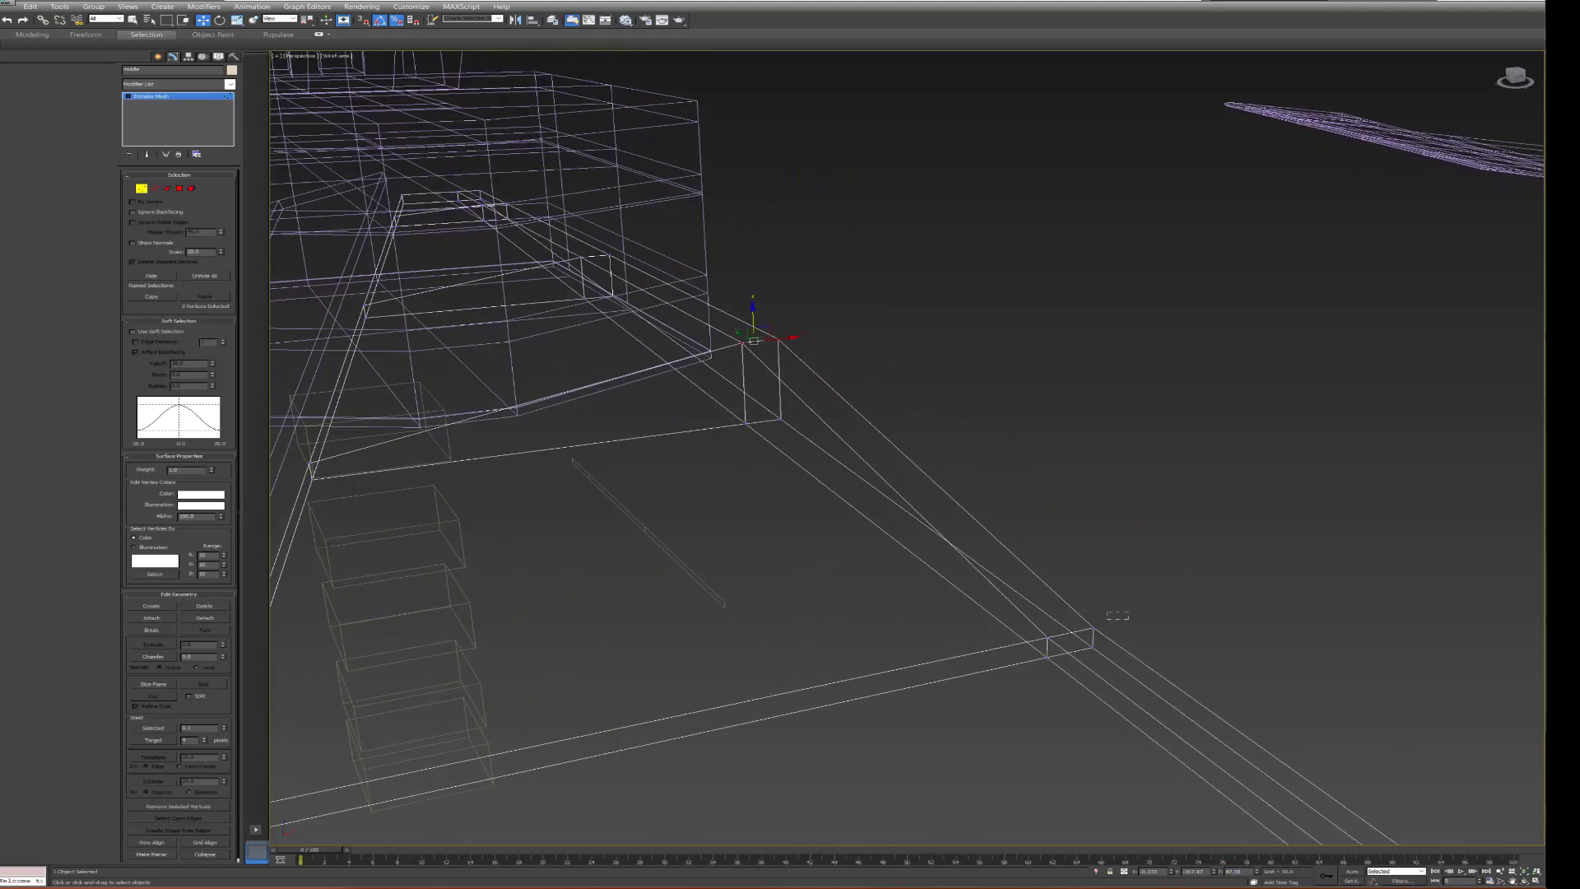
left_click_drag(1072, 611, 1128, 635)
left_click_drag(1035, 619, 1071, 644)
- Select the beam's outer-corner vertices and open their Z height field in the status bar
double_click(1234, 871)
middle_click_drag(905, 452, 823, 411, "alt")
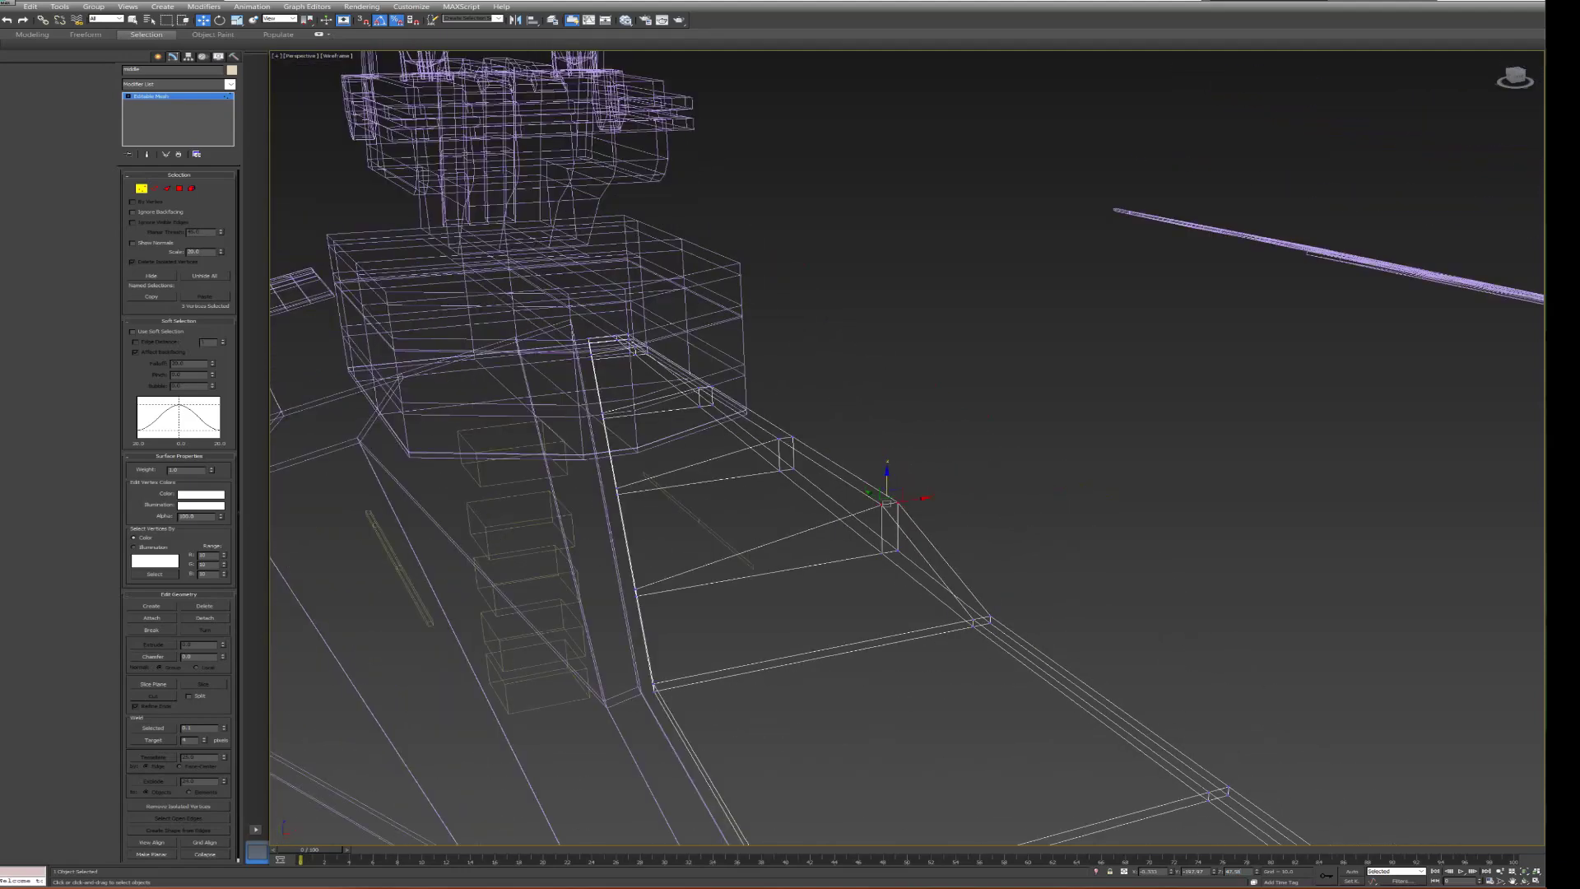
middle_click_drag(822, 494, 808, 492)
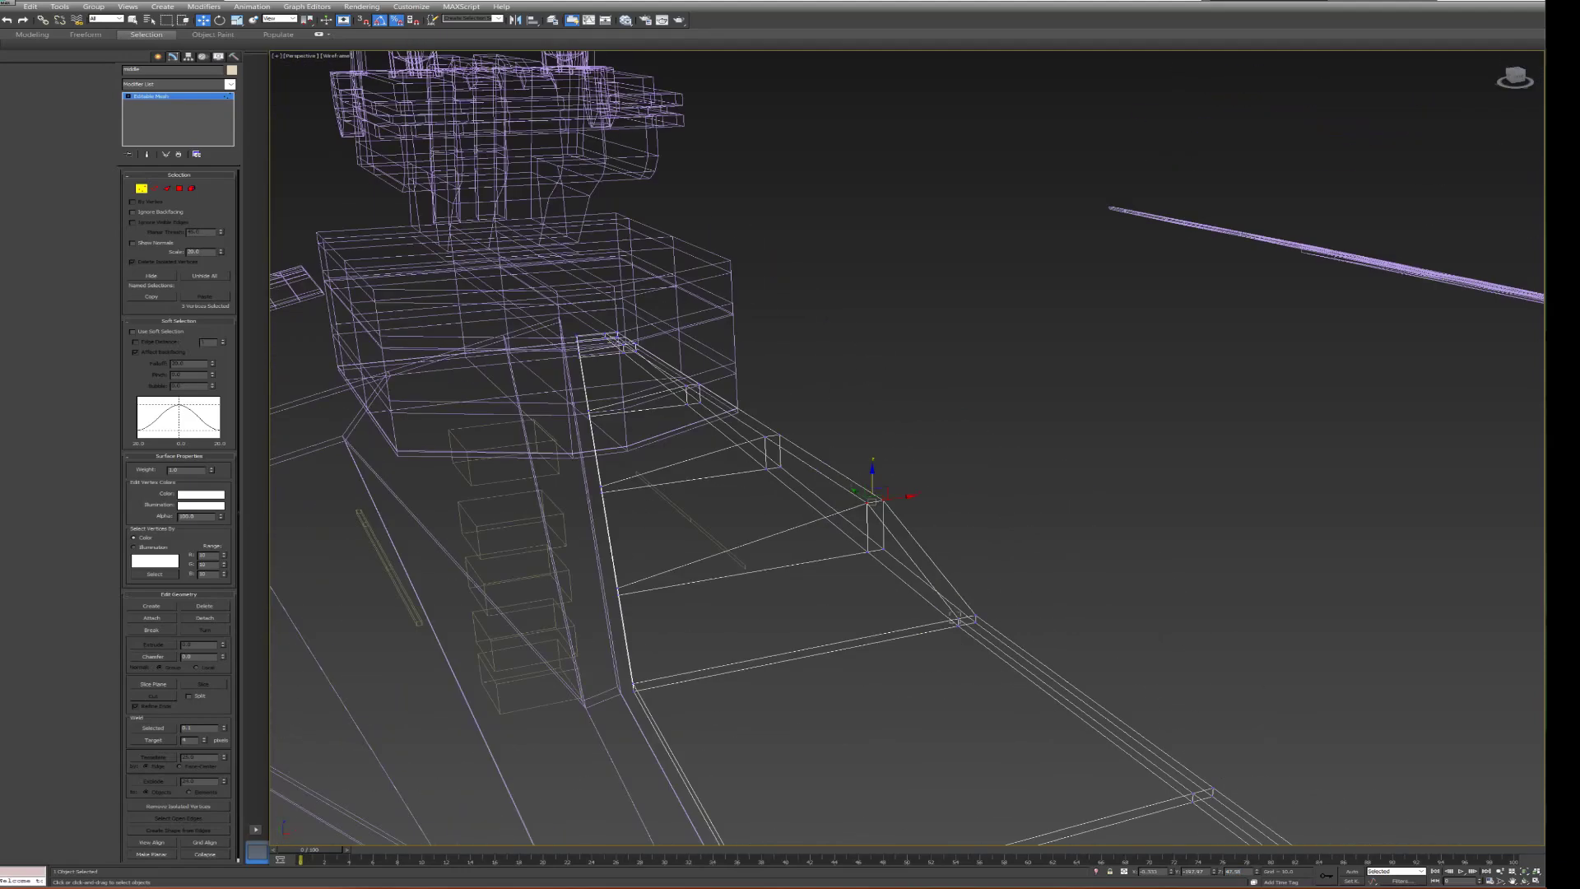
scroll(872, 493, "up", 5)
scroll(873, 494, "down", 10)
mouse_move(873, 494)
middle_mouse_down("alt")
mouse_move(905, 510)
mouse_move(795, 469)
mouse_move(625, 288)
mouse_move(617, 201)
mouse_move(713, 275)
middle_mouse_up("alt")
scroll(893, 510, "up", 3)
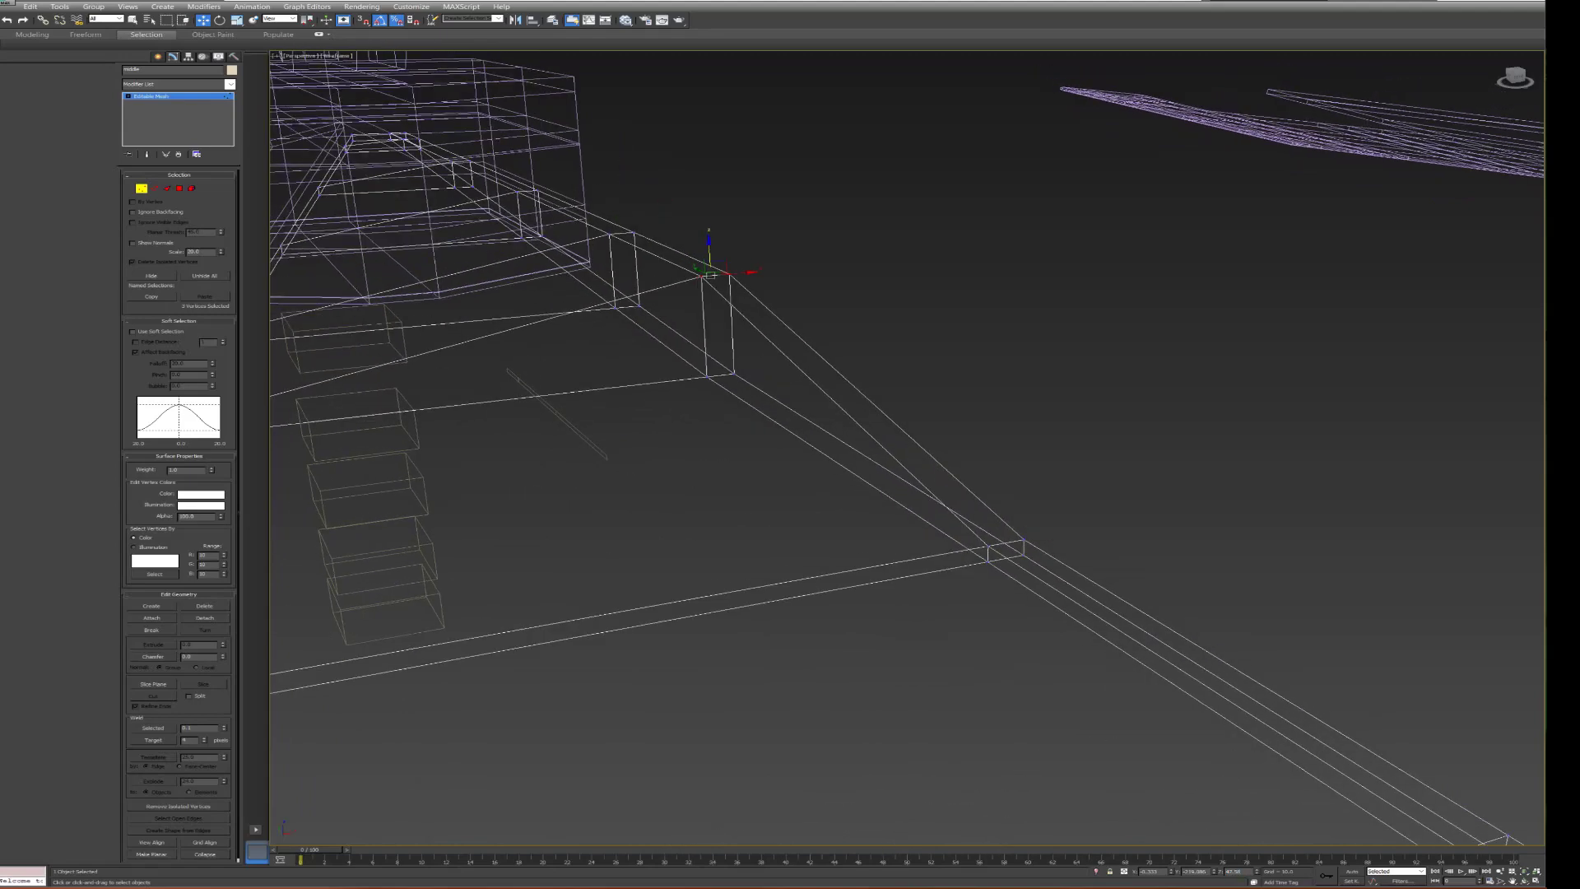
left_click(989, 545)
left_click_drag(1057, 535, 1057, 536, "ctrl")
double_click(1235, 870)
middle_click_drag(905, 453, 740, 329, "alt")
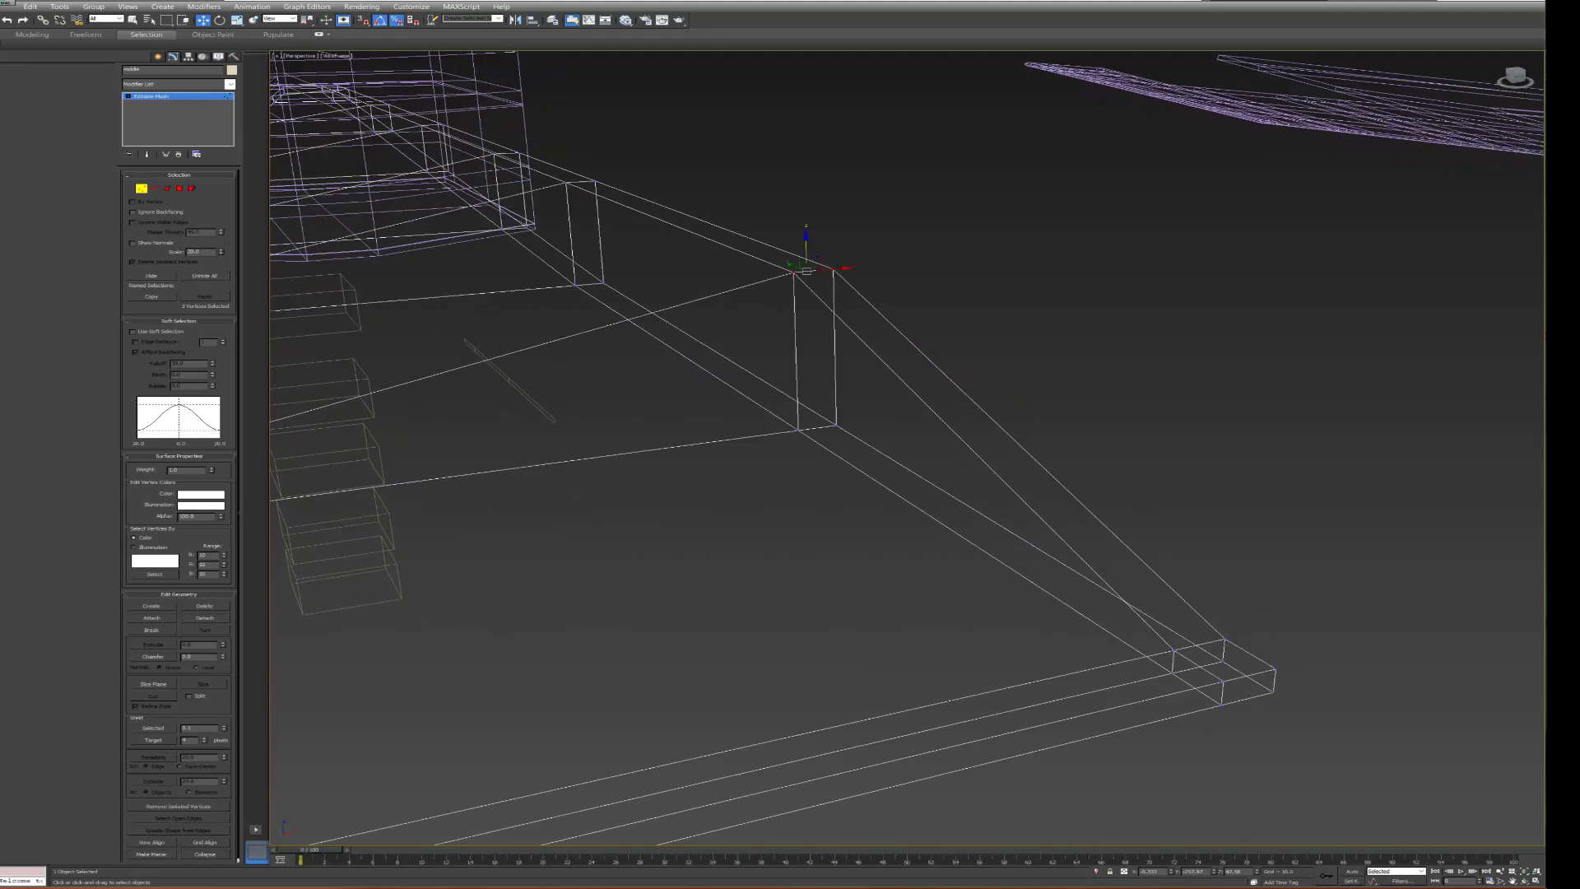
- Set the far corner's top and bottom vertices to Z 47.58
left_click_drag(1191, 607, 1235, 626)
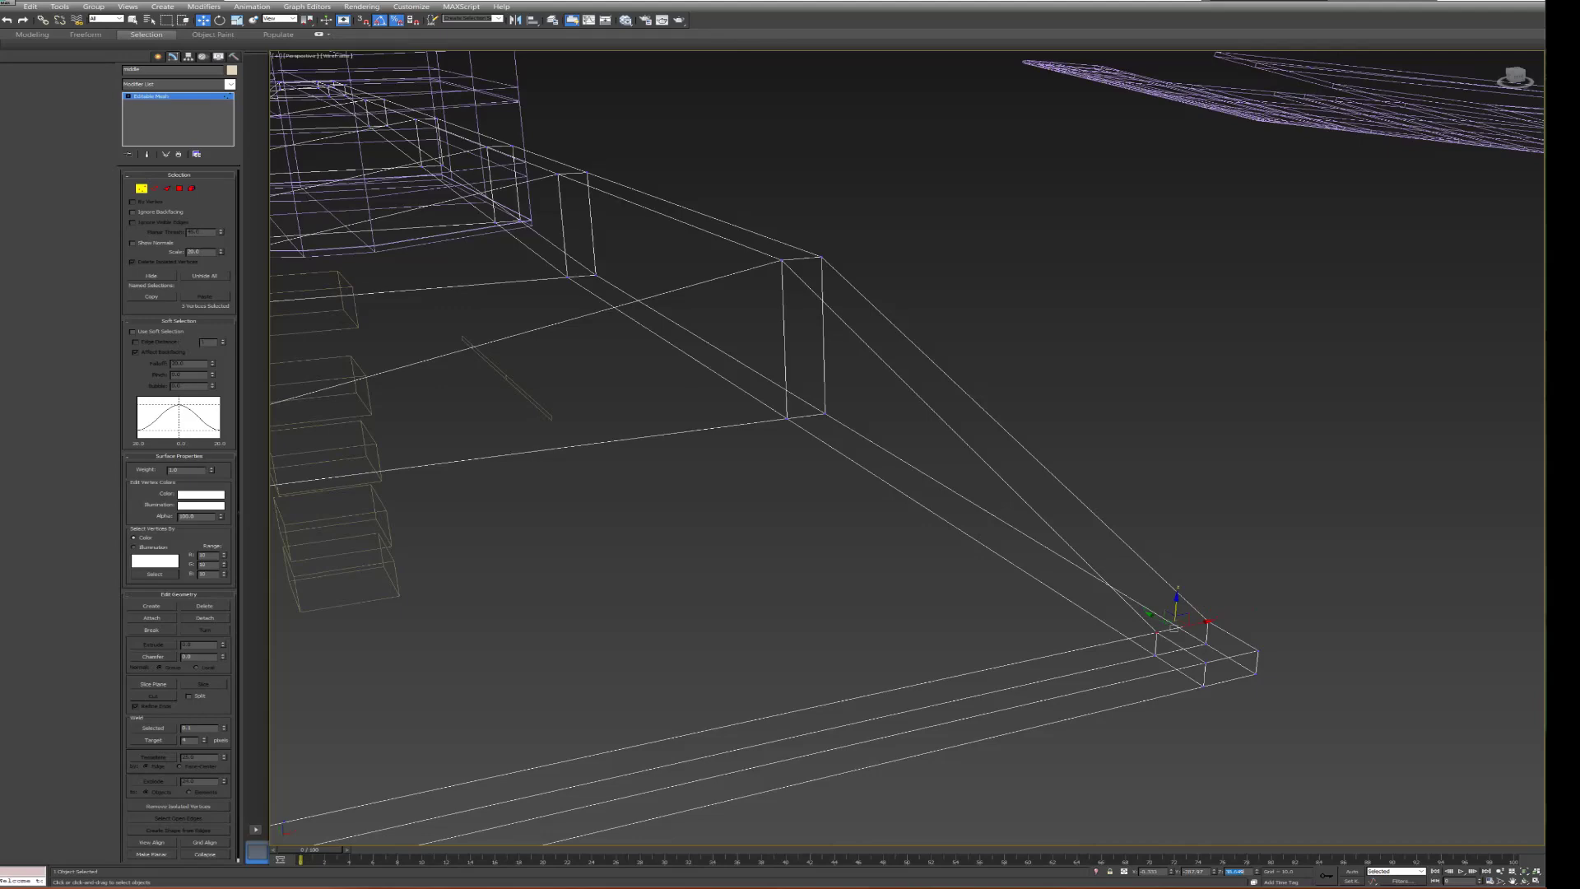
type("47.58")
key("Return")
middle_click_drag(905, 453, 889, 387, "alt")
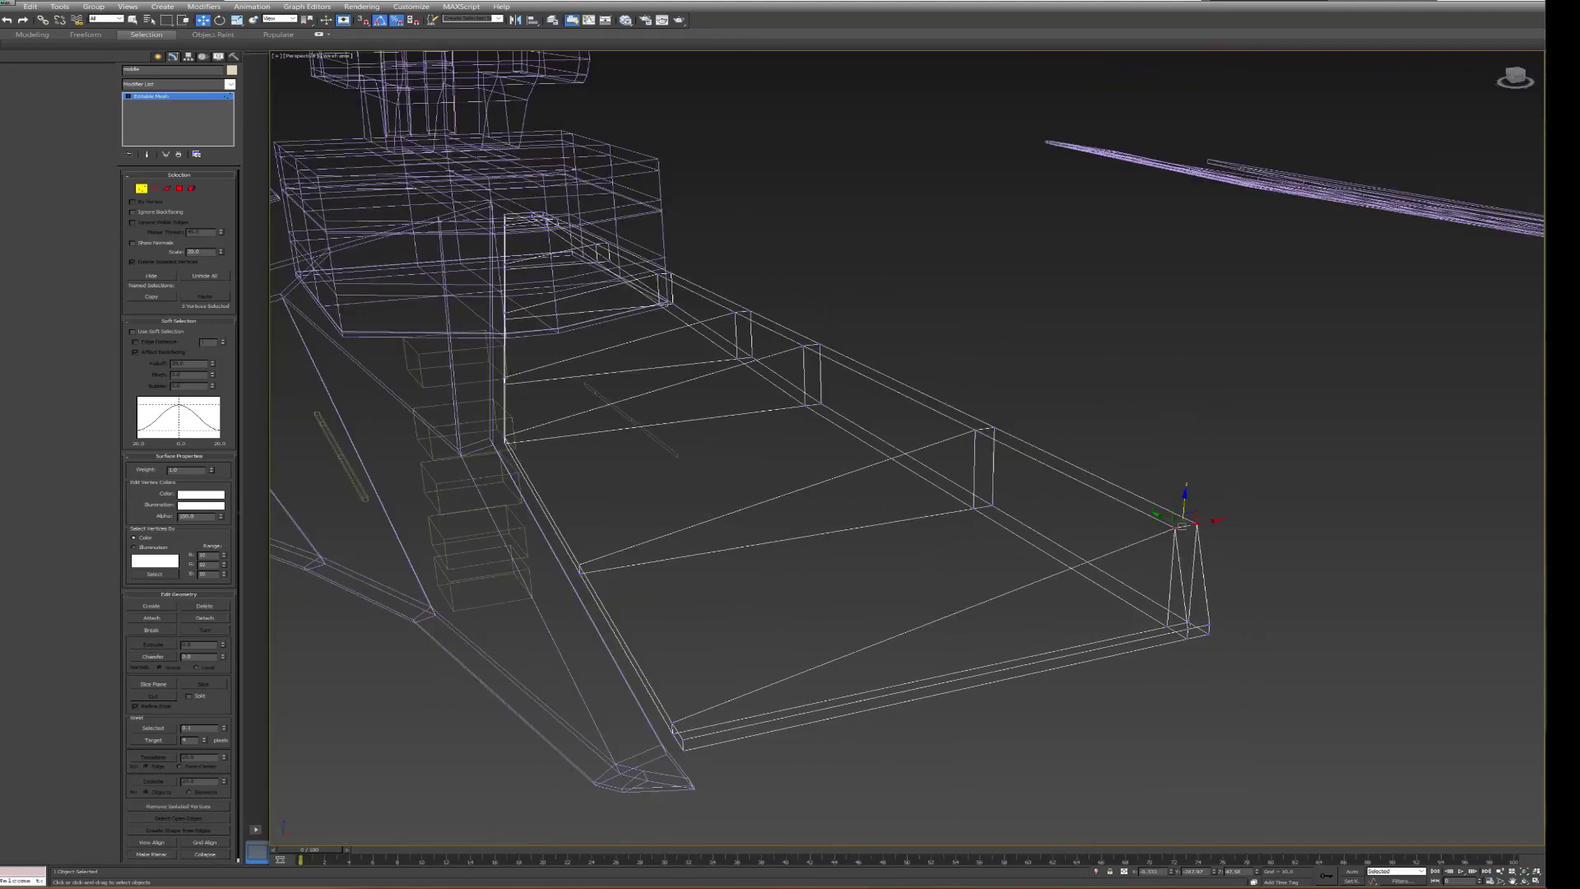
mouse_move(1169, 609)
left_mouse_down()
mouse_move(1230, 641)
mouse_move(1216, 620)
left_mouse_up()
type("47.58")
key("Return")
mouse_move(905, 453)
middle_mouse_down("alt")
mouse_move(856, 527)
mouse_move(674, 486)
mouse_move(346, 493)
middle_mouse_up("alt")
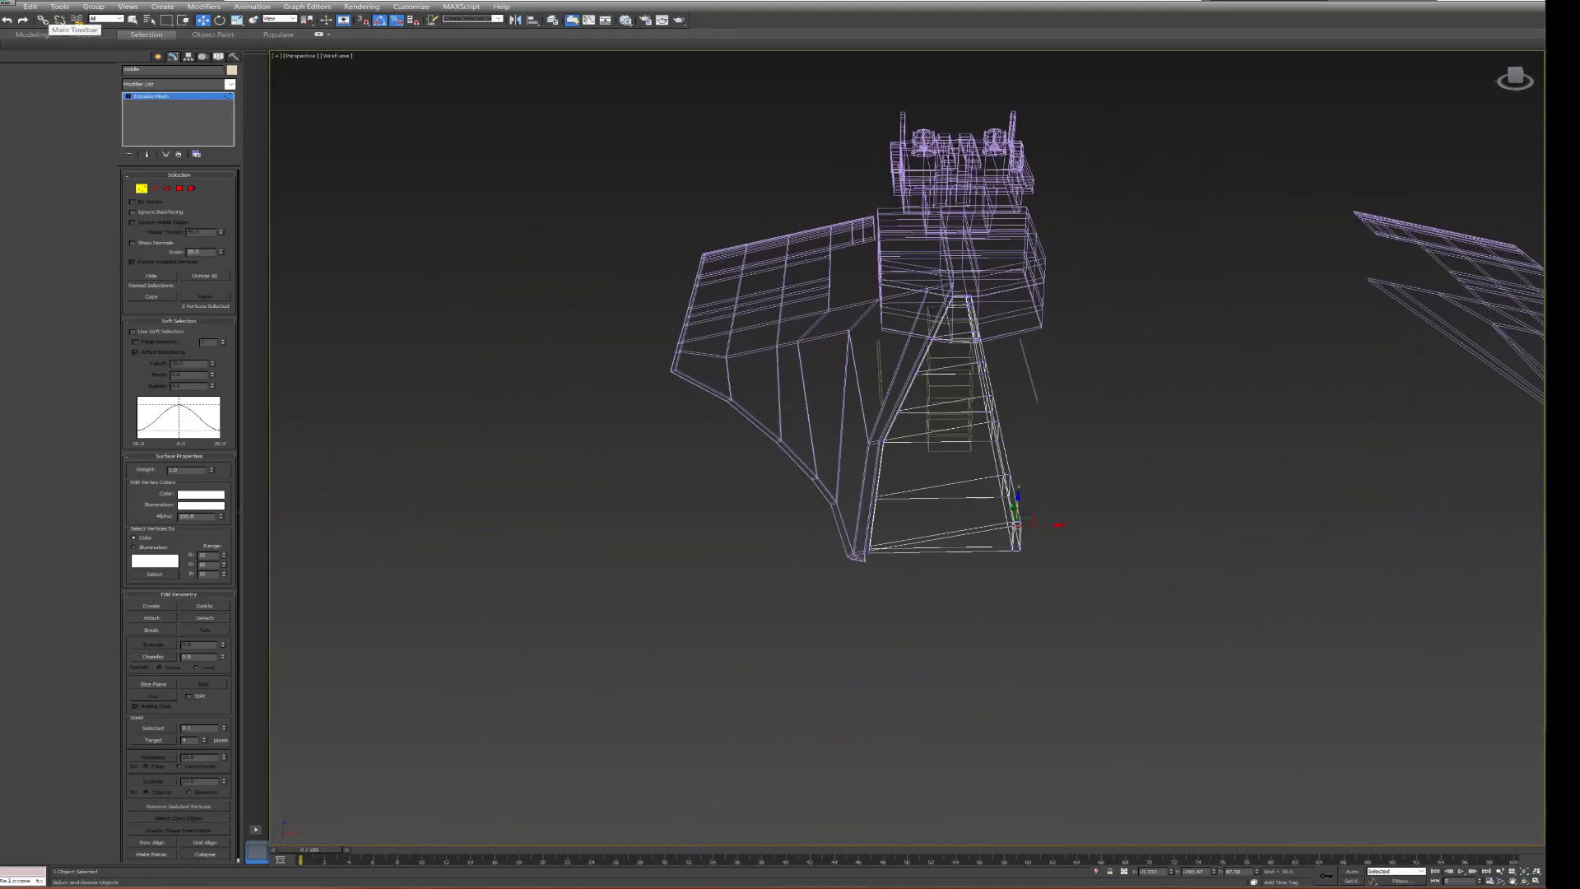
- Save the hull scene over the existing proto victory destroyer 3.max file
key("1")
left_click(6, 3)
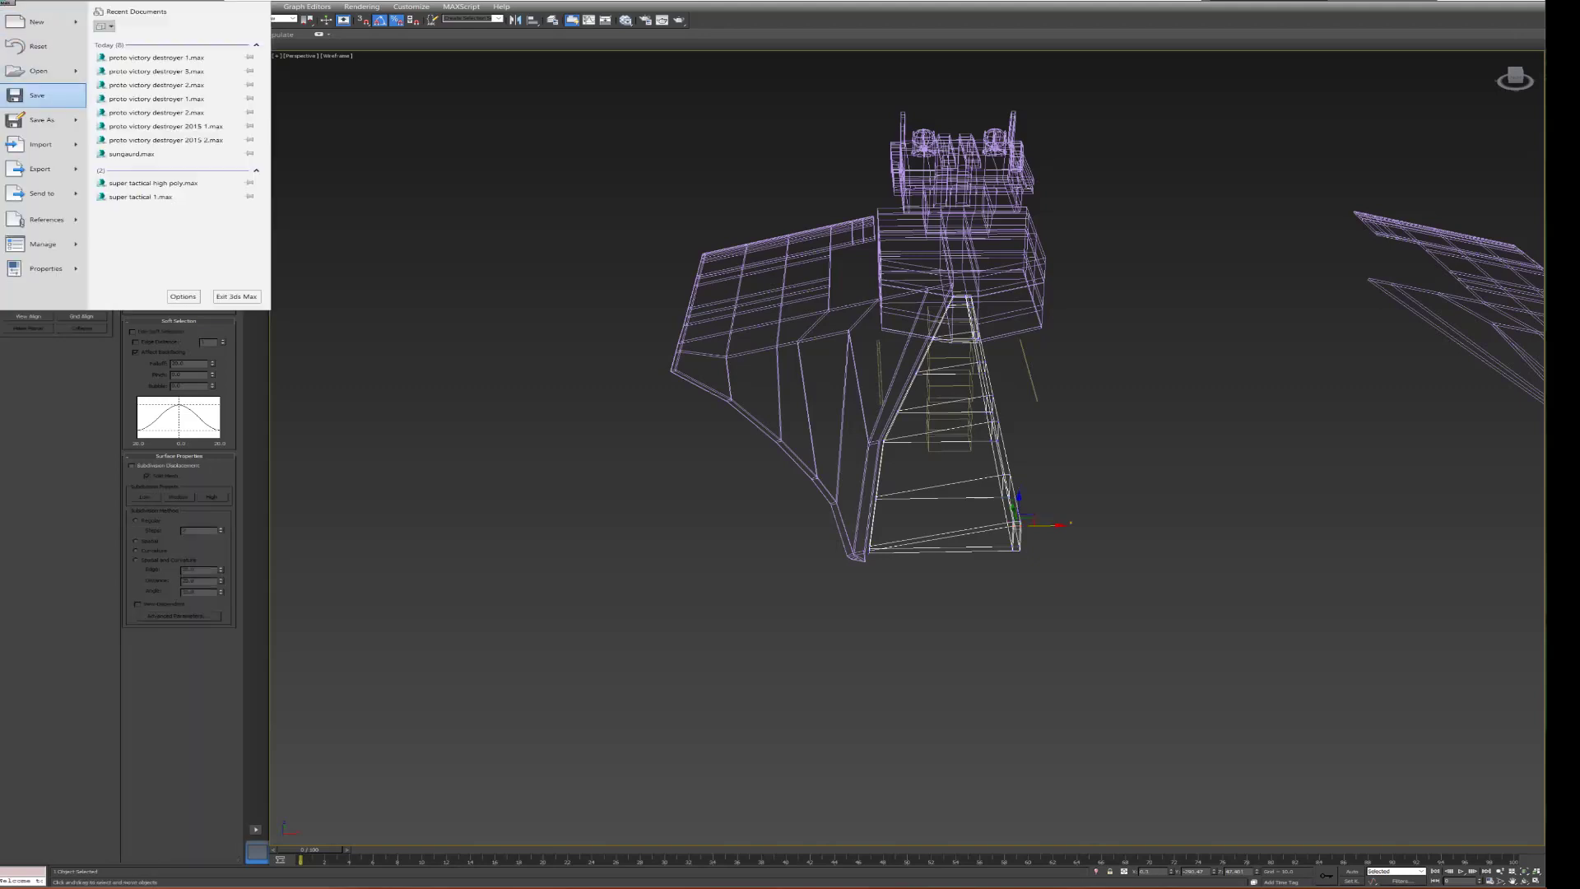
key("Escape")
left_click(6, 3)
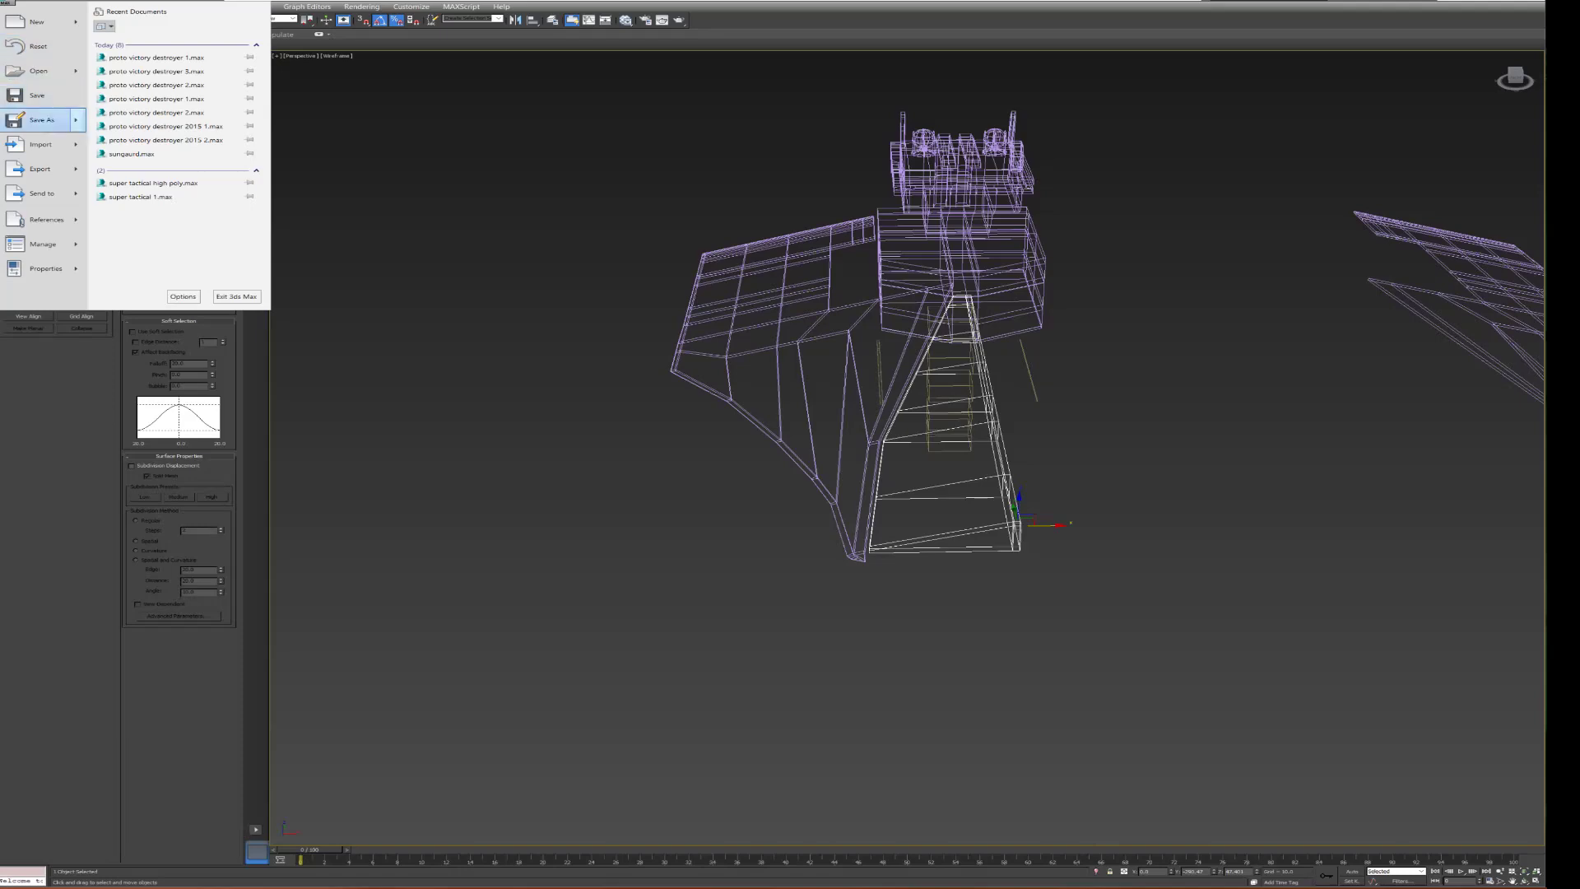
left_click(33, 121)
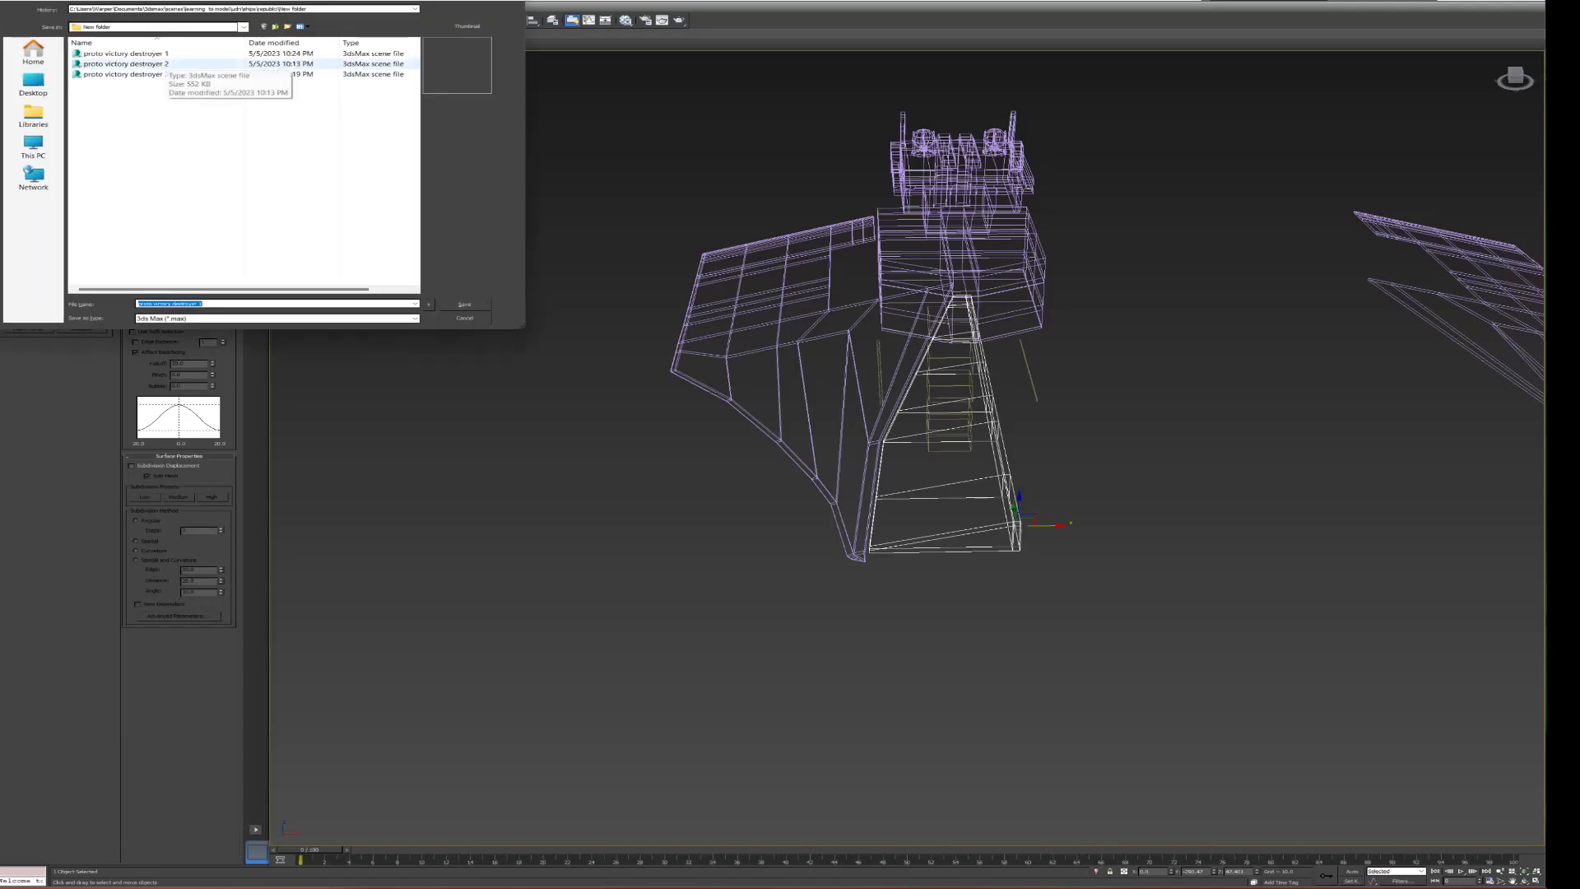
double_click(164, 74)
key("Return")
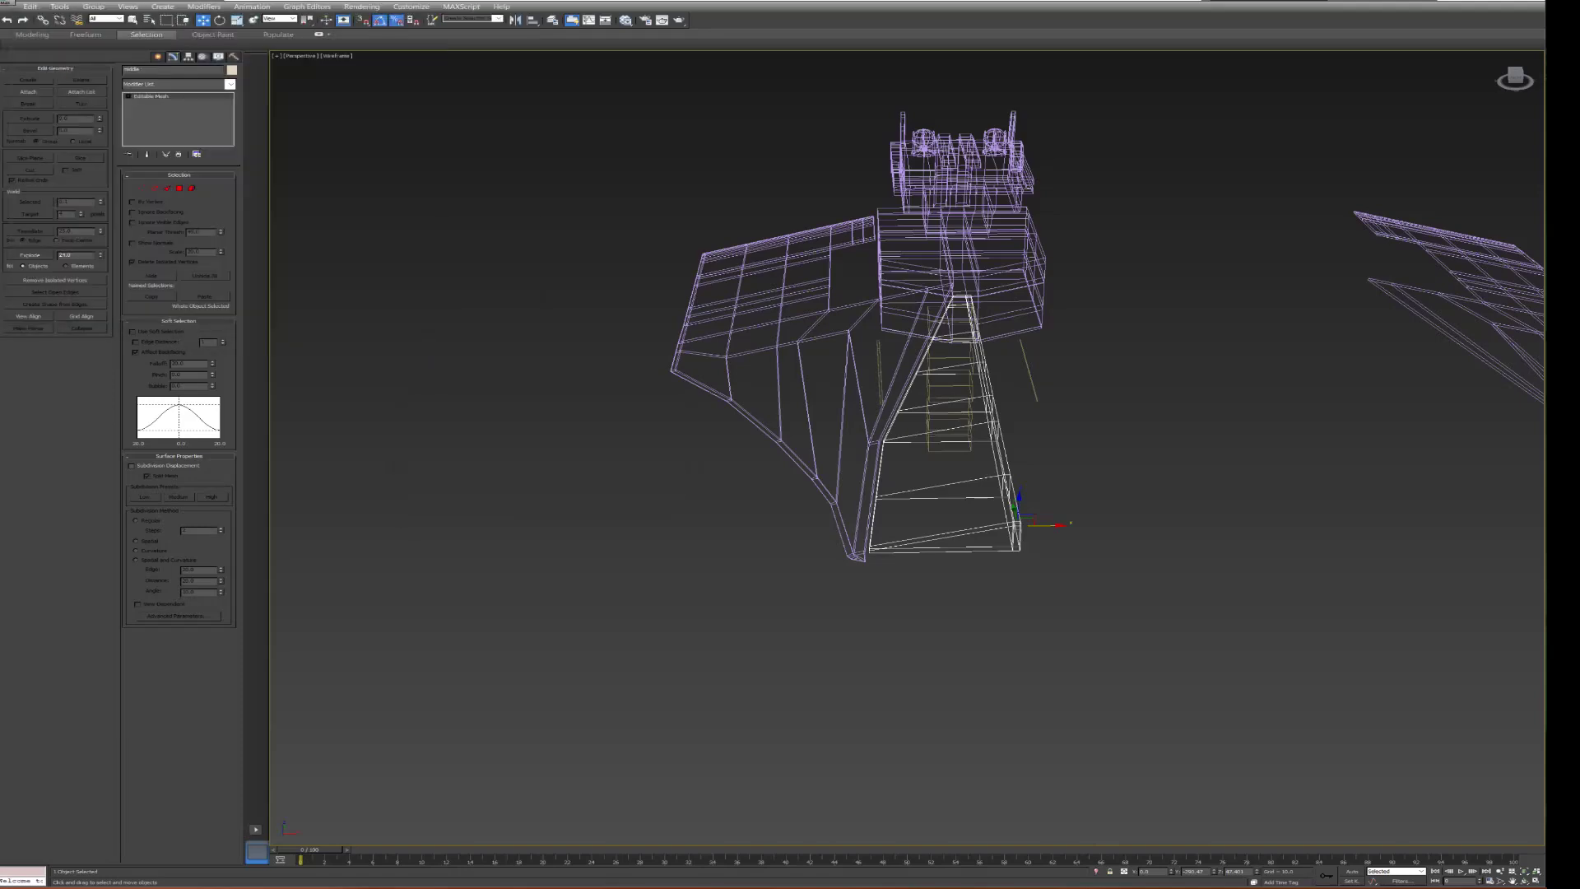
- Attach the ladder strip to the ladder box mesh under the hull
middle_click_drag(905, 411, 699, 395, "alt")
middle_click_drag(905, 411, 724, 395, "alt")
middle_click_drag(906, 444, 716, 423, "alt")
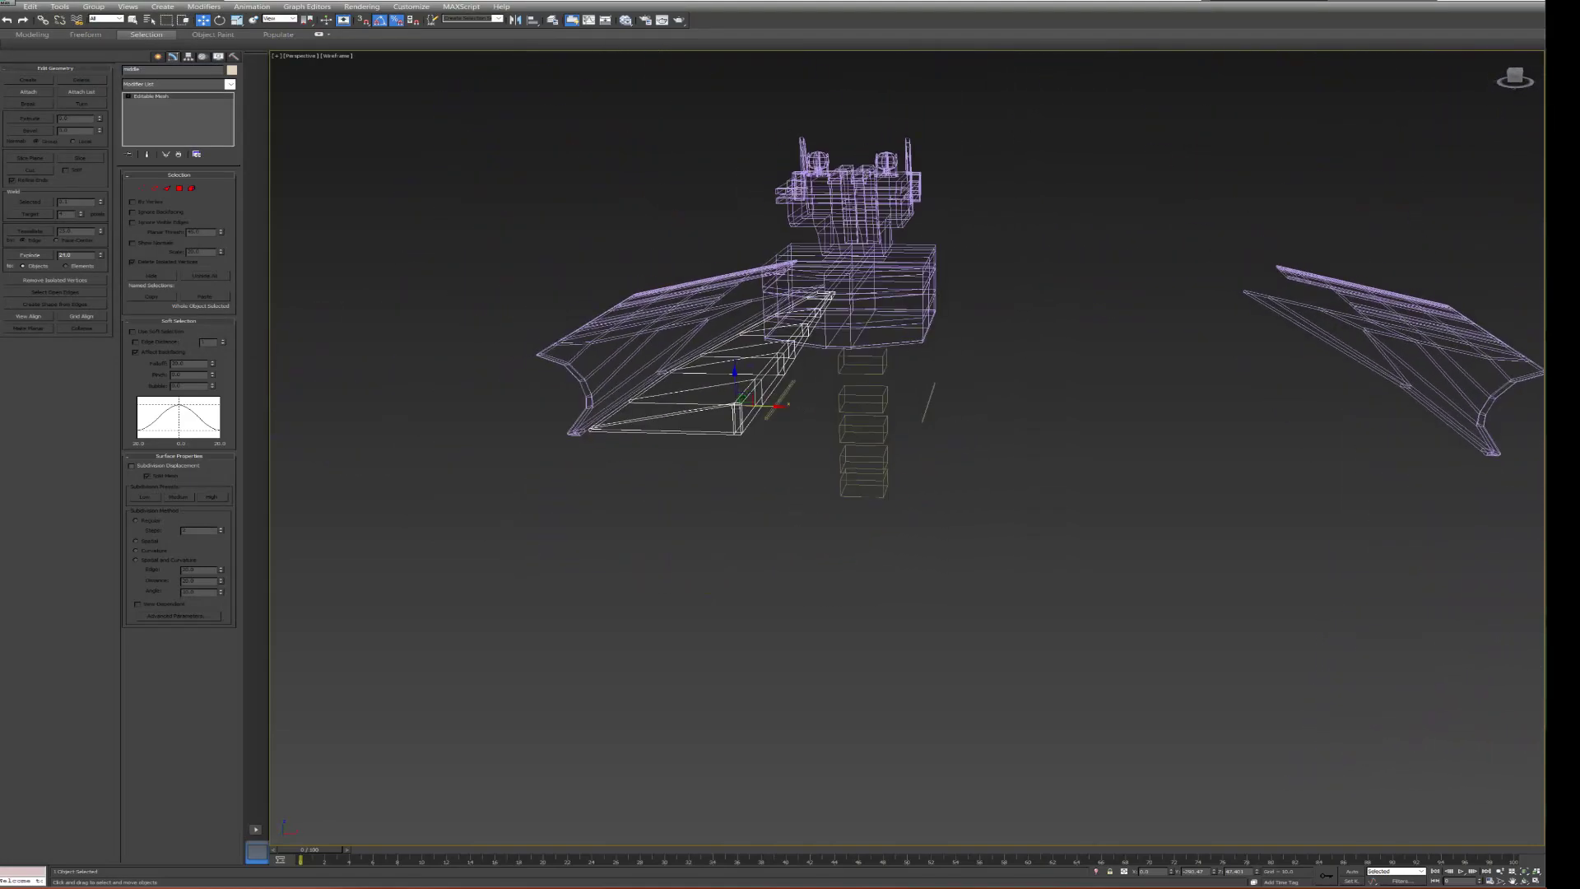
left_click(864, 481)
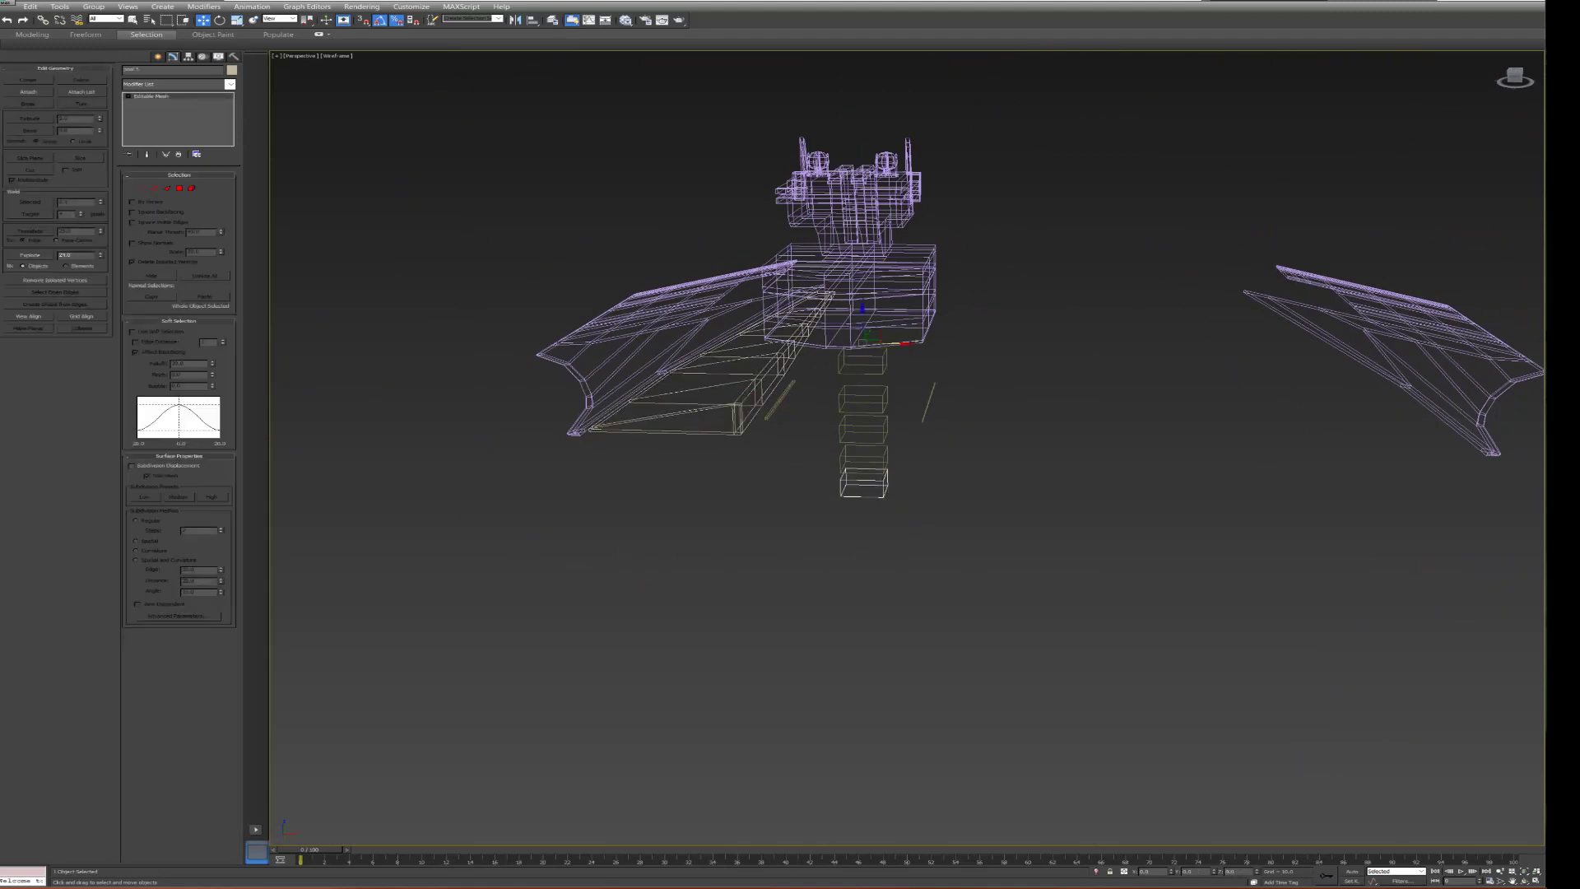
left_click(29, 91)
middle_click_drag(823, 412, 823, 345, "alt")
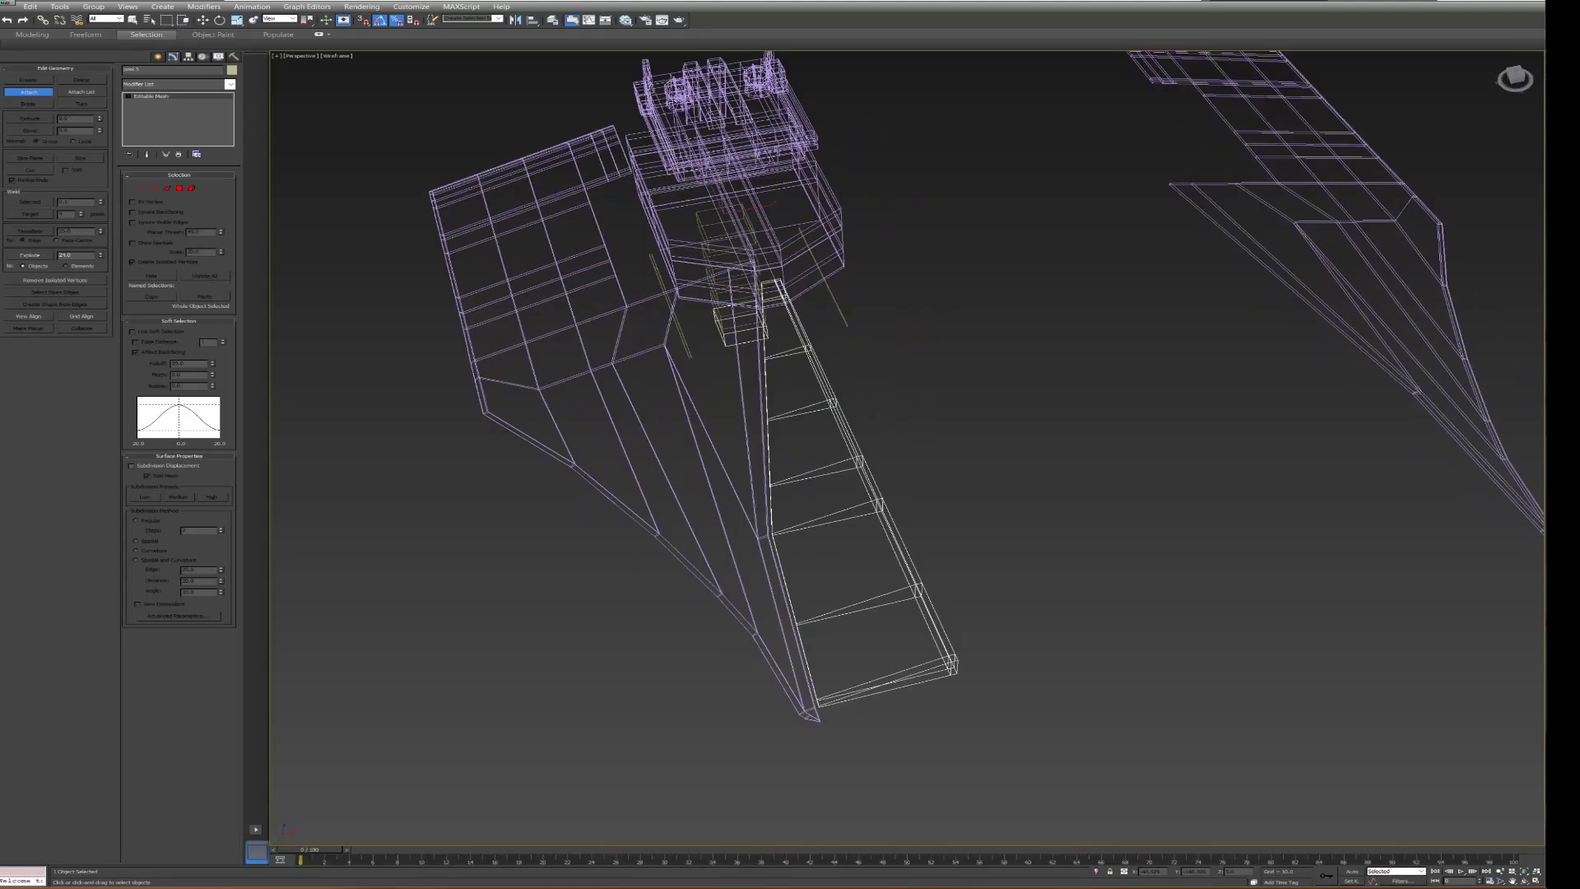
left_click(856, 494)
- Detach the strip element as a clone into Object003, then clear the selection
key("5")
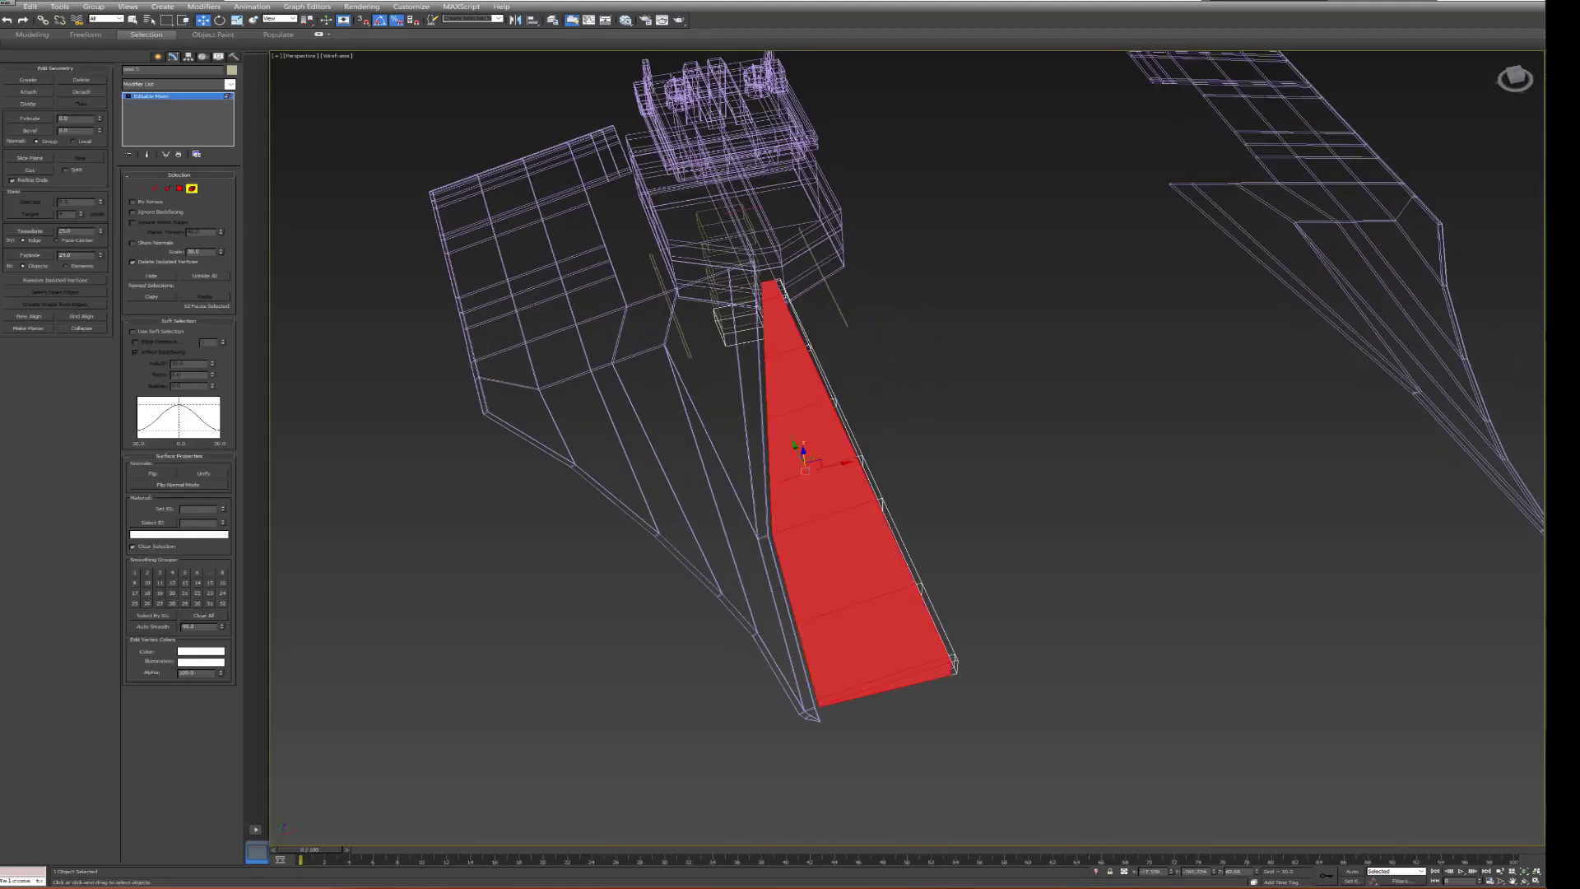
middle_click_drag(823, 453, 823, 371, "alt")
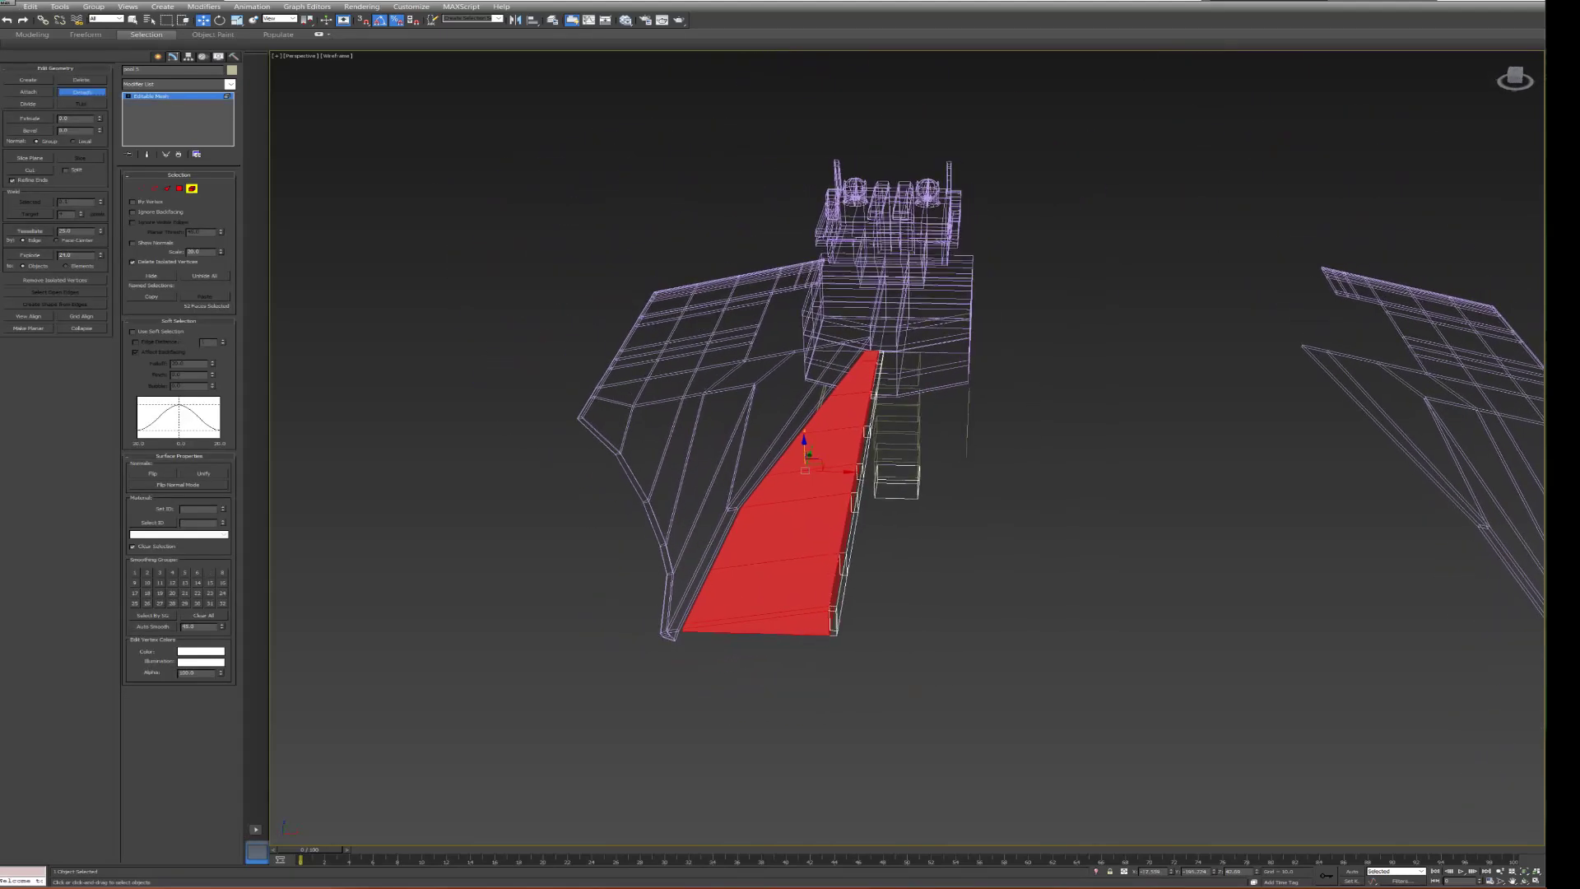
left_click(81, 91)
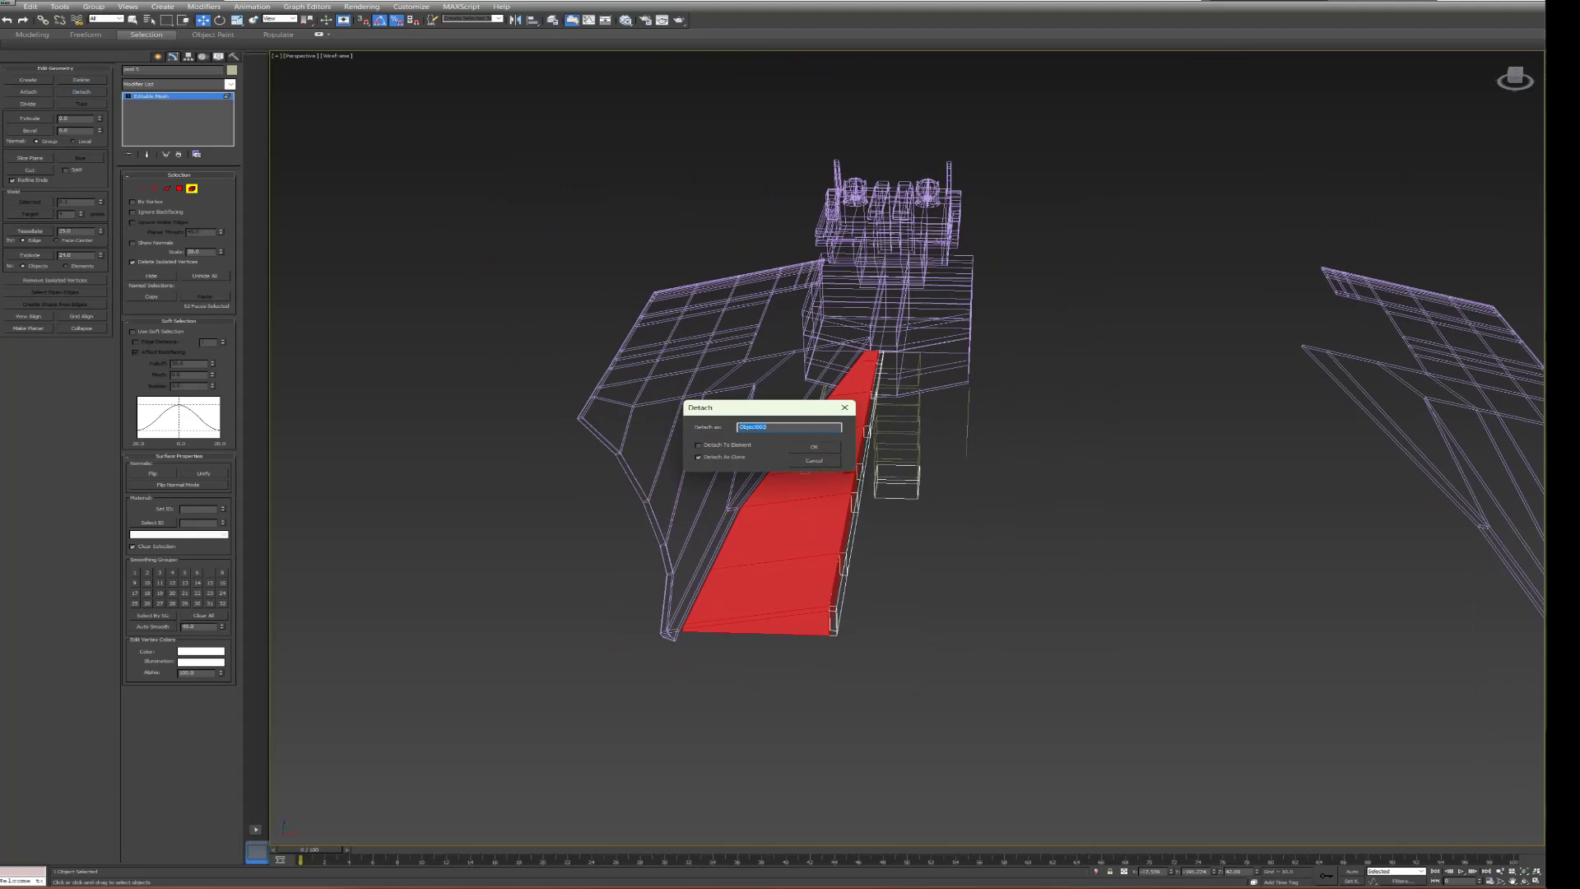
key("Return")
key("ctrl+d")
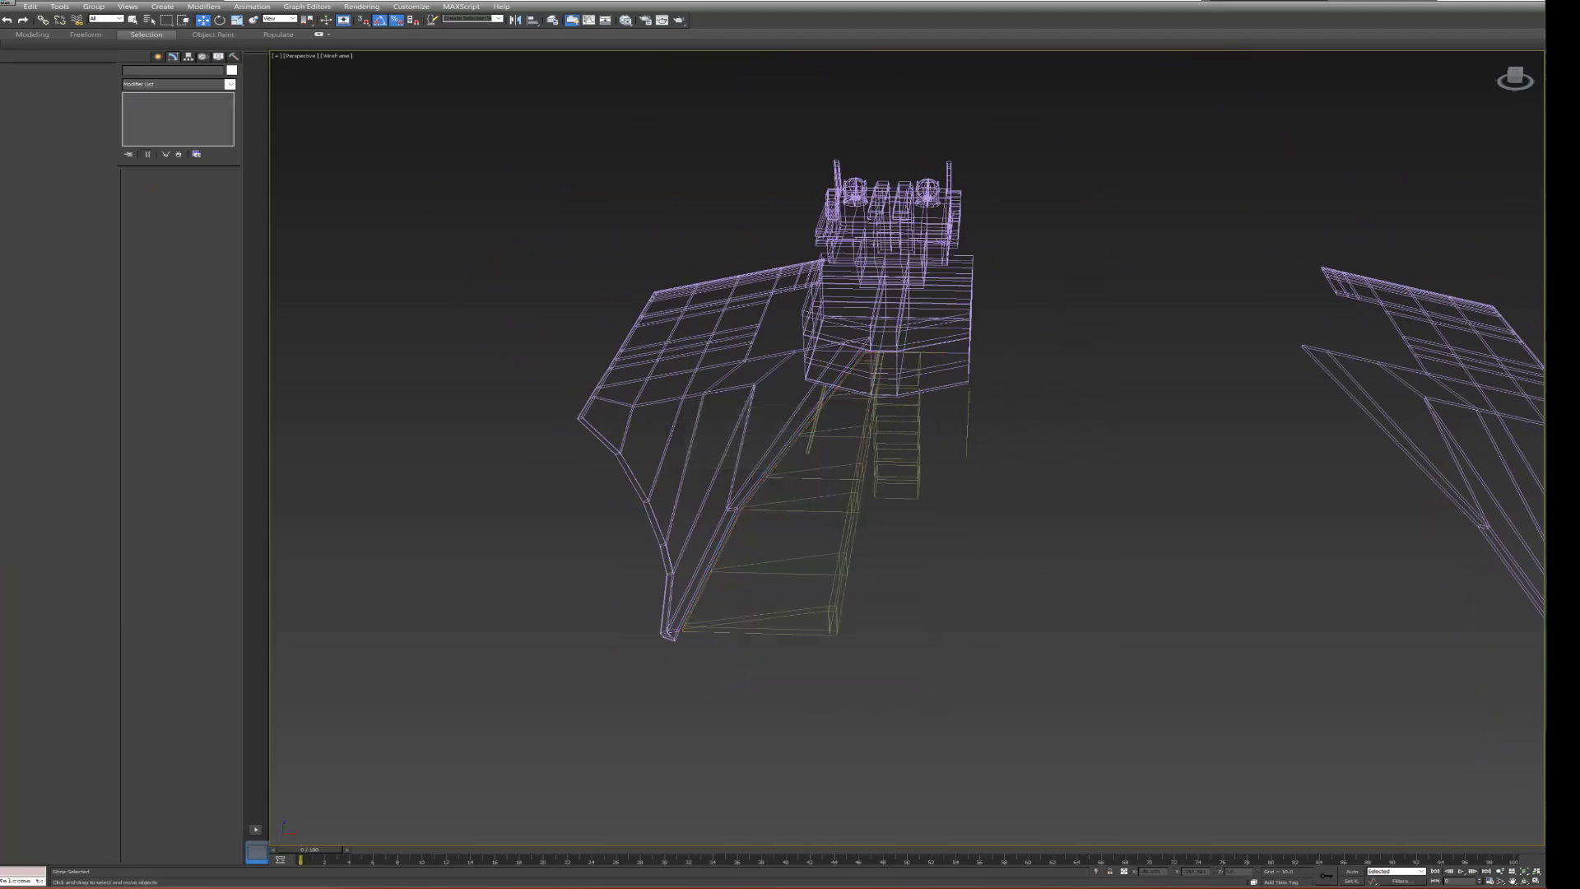
key("ctrl+z")
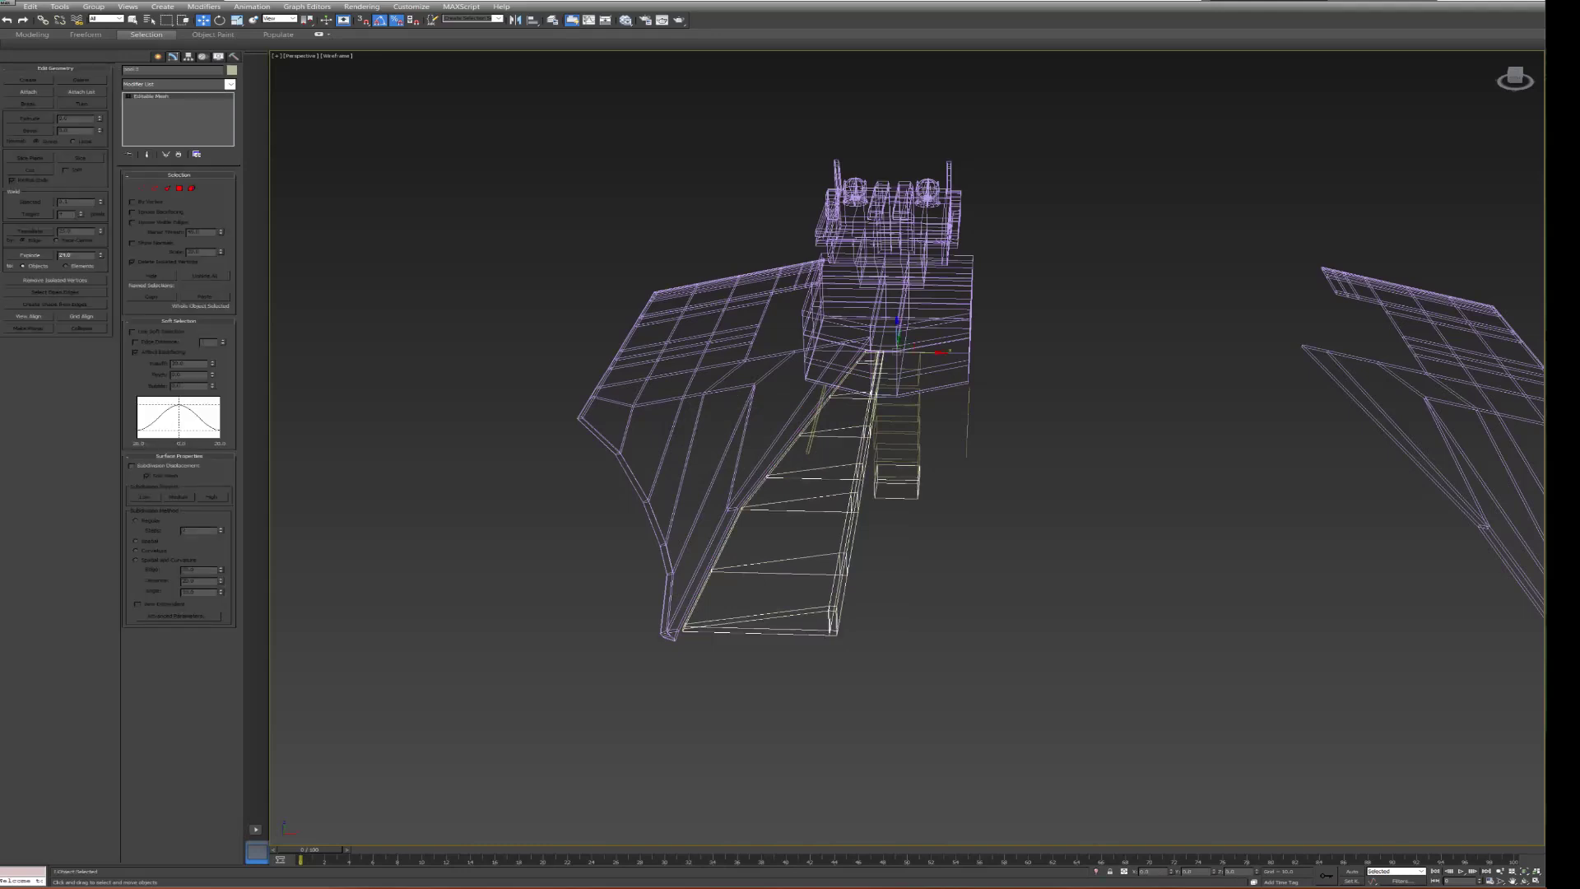
key("ctrl+z")
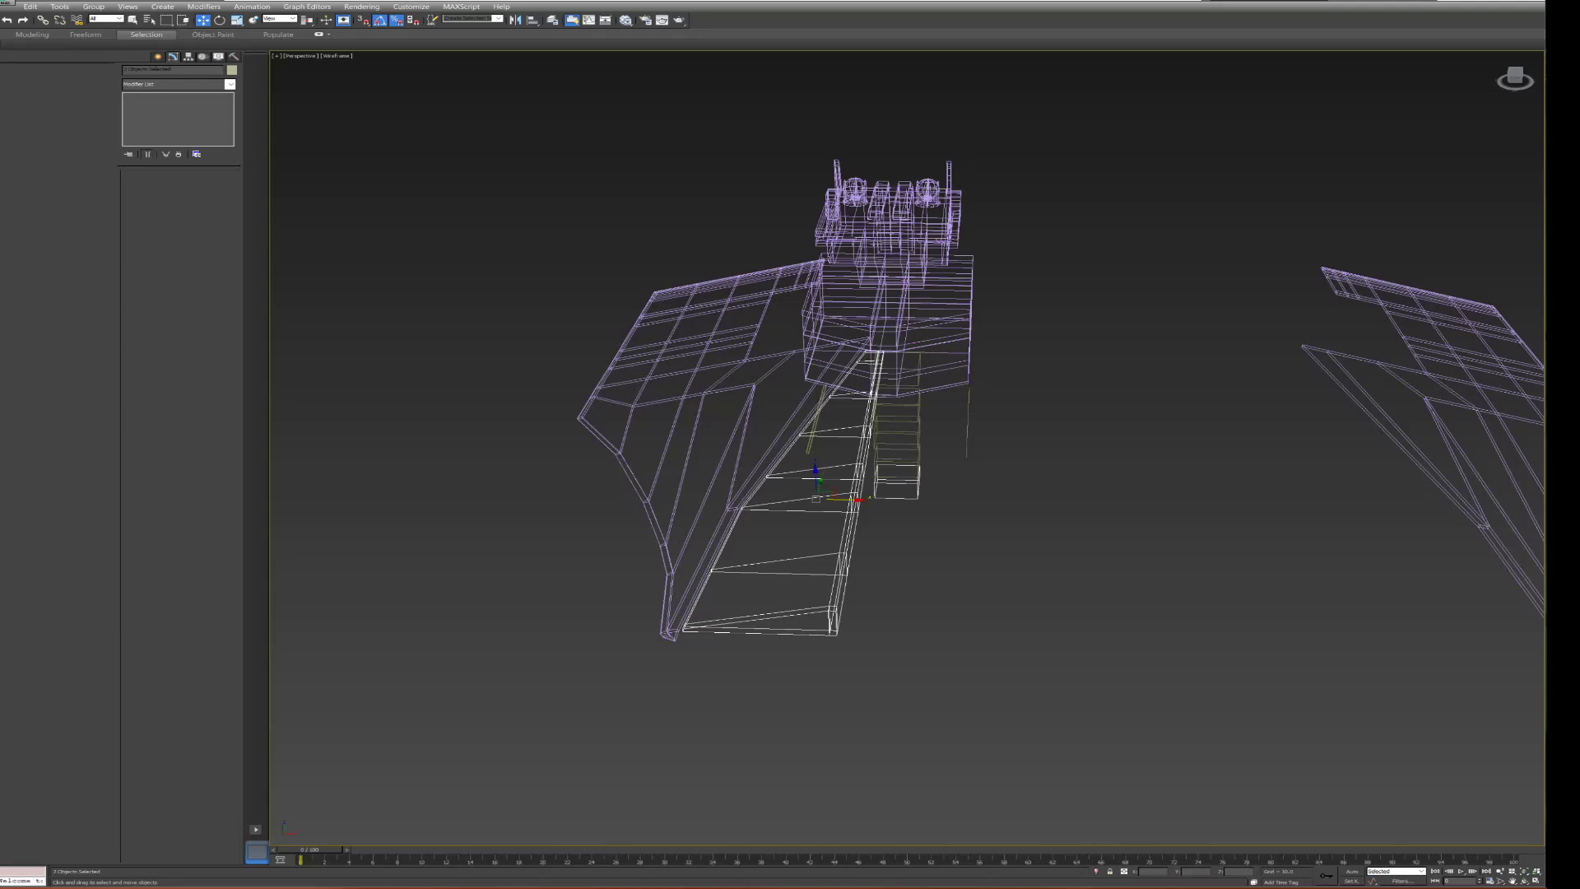
key("ctrl+z")
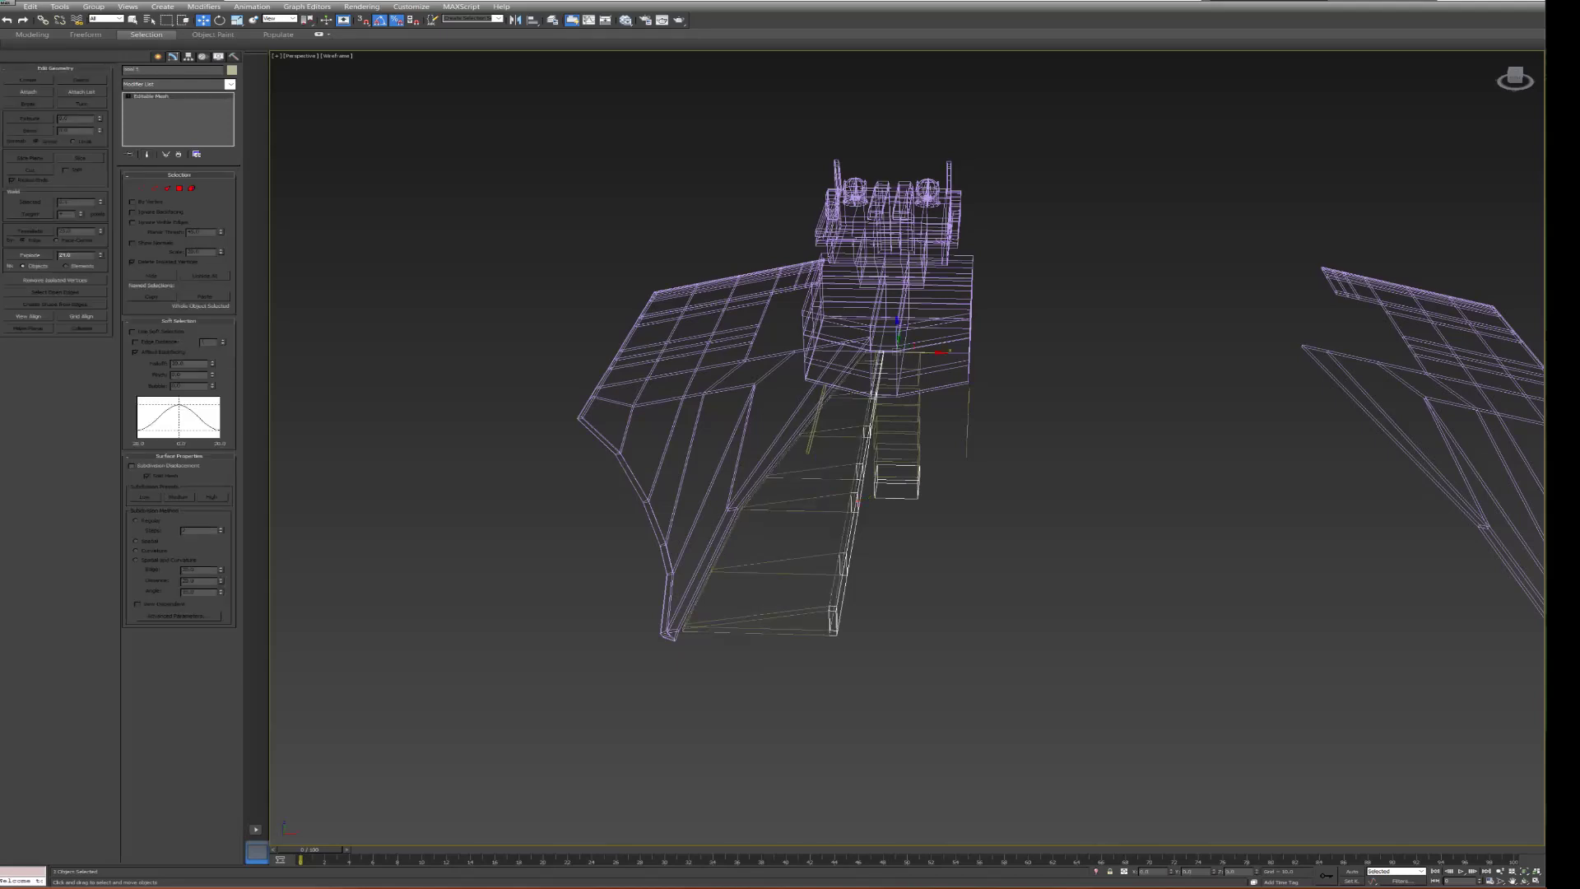
key("shift+z")
key("shift+z")
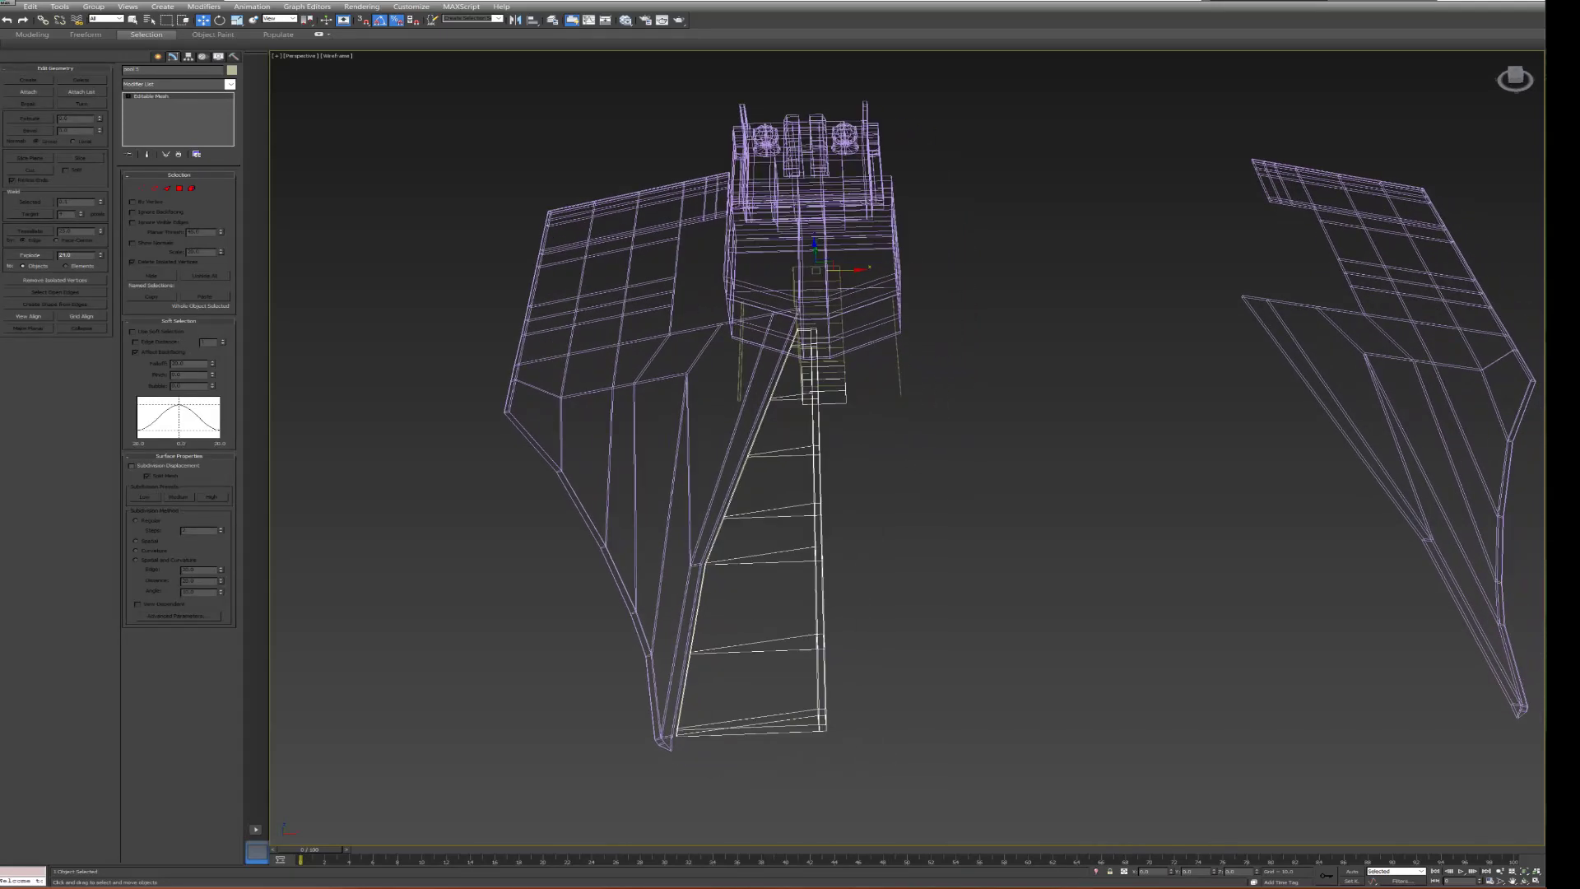
key("ctrl+z")
key("ctrl+y")
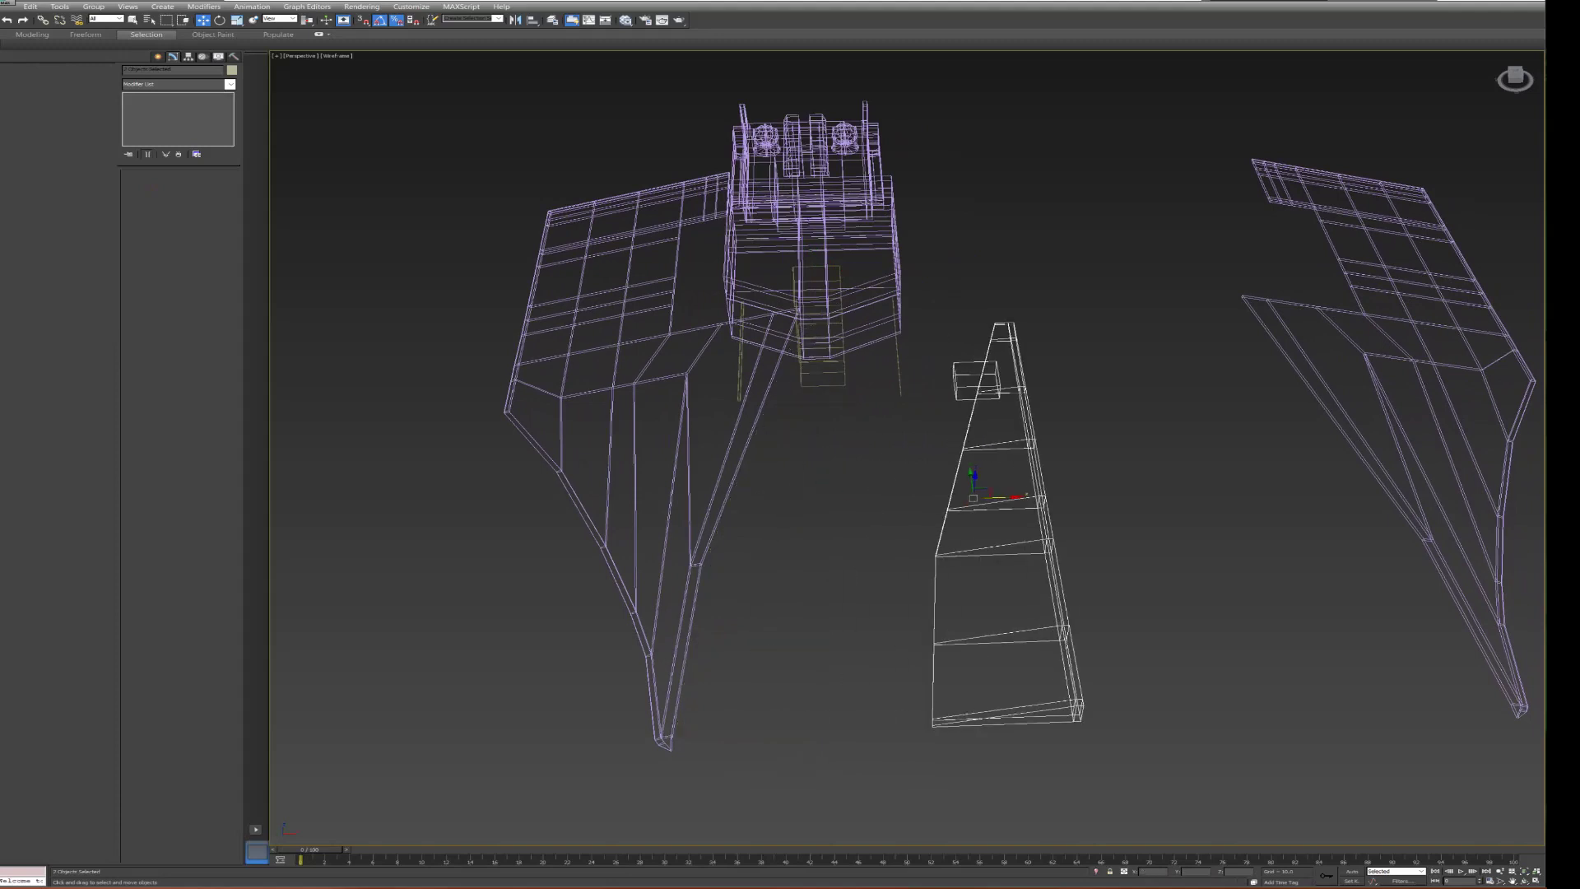
key("ctrl+z")
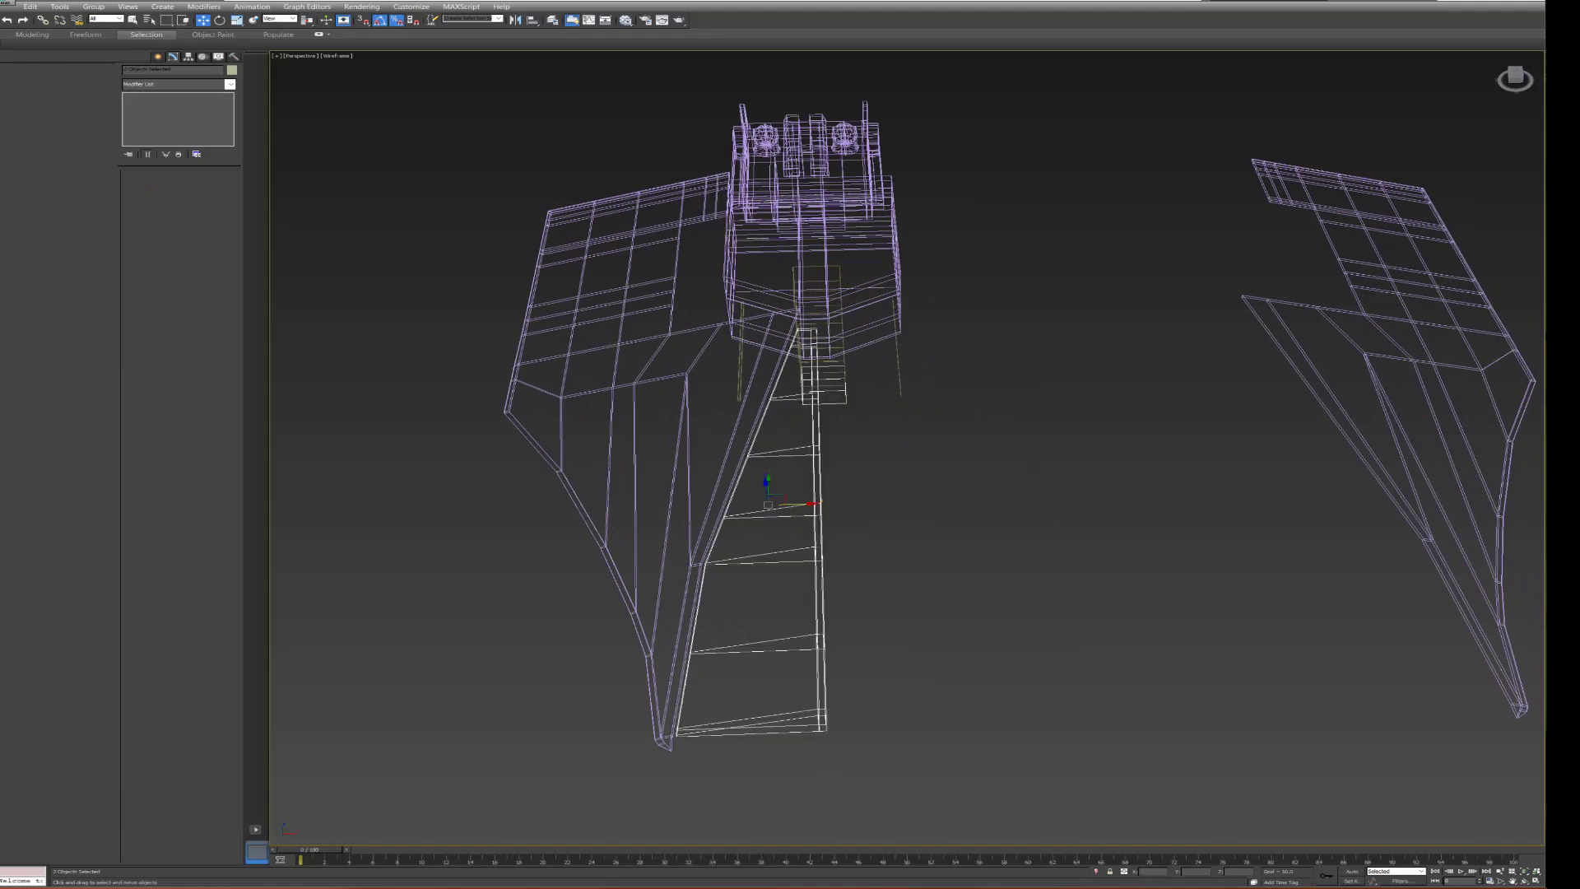
key("ctrl+d")
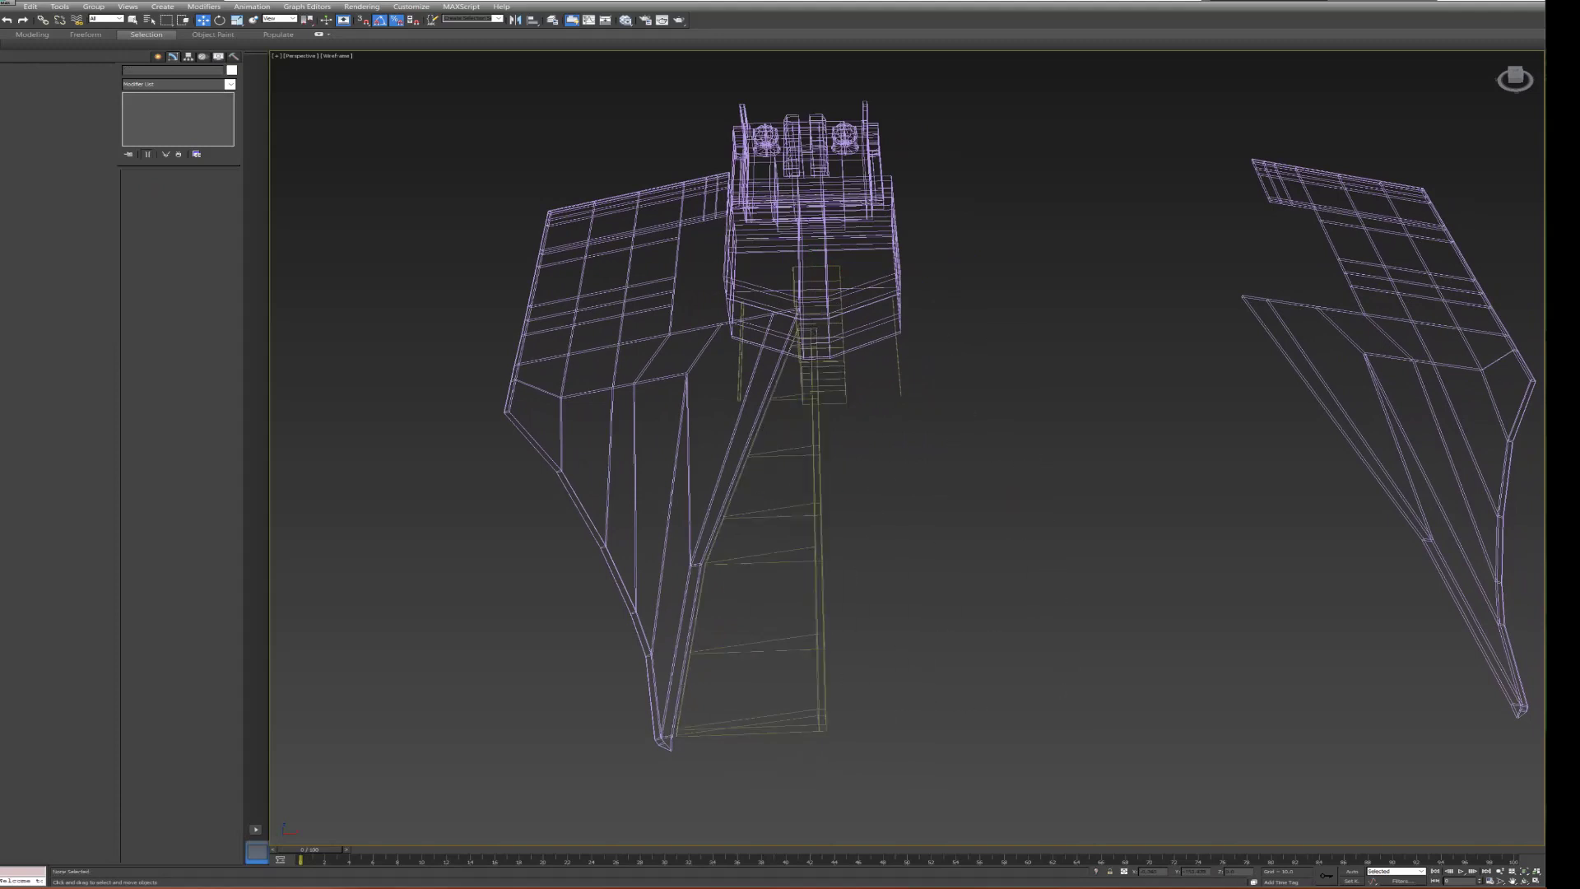
key("ctrl+z")
key("ctrl+z")
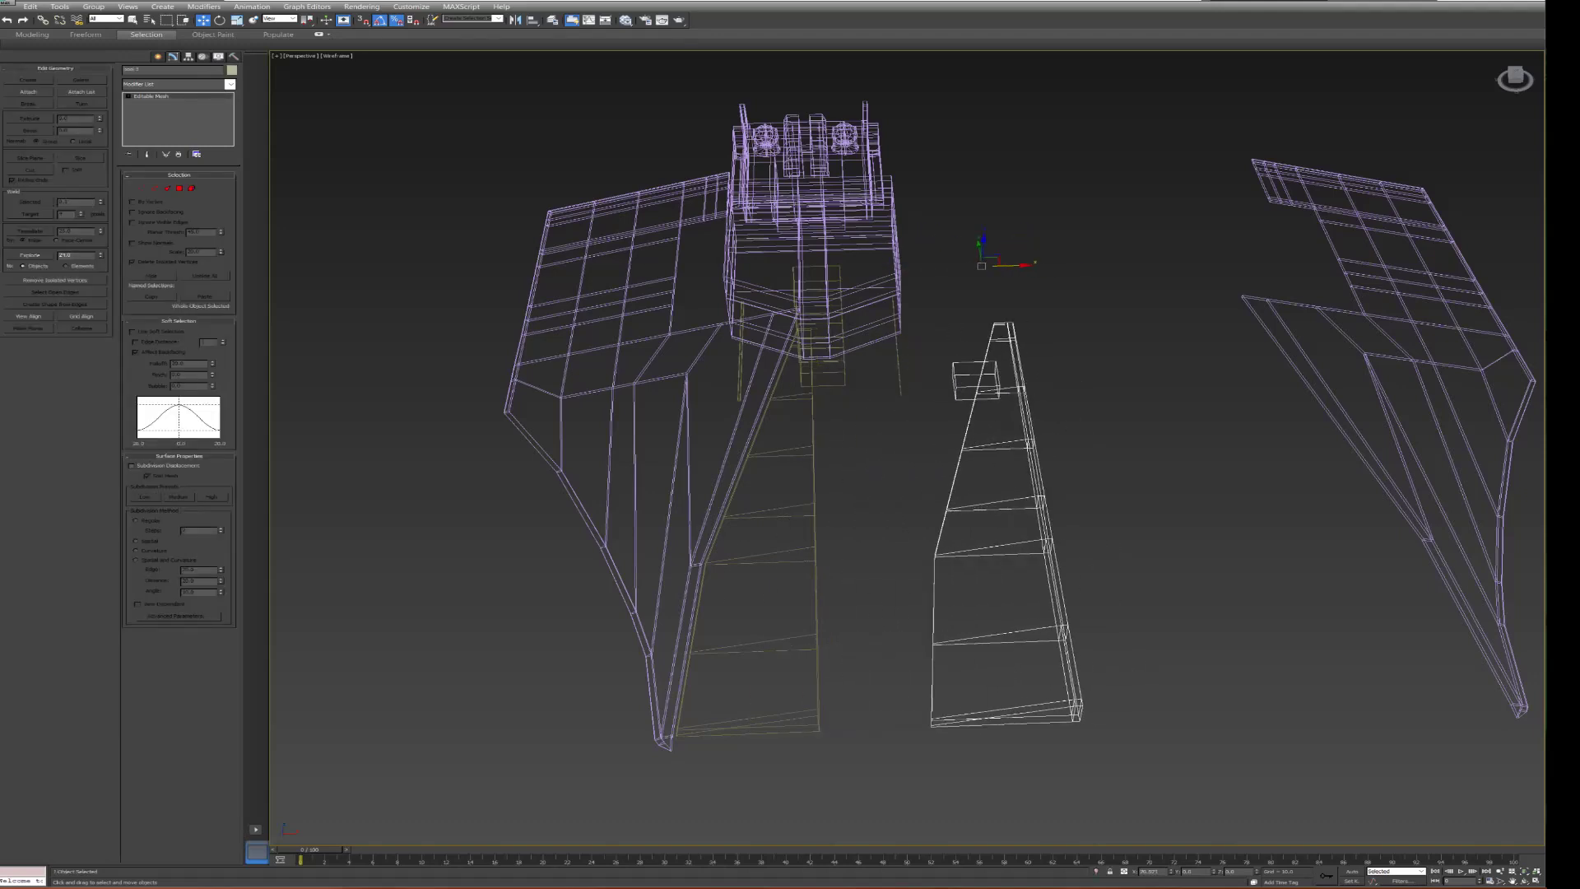
key("ctrl+z")
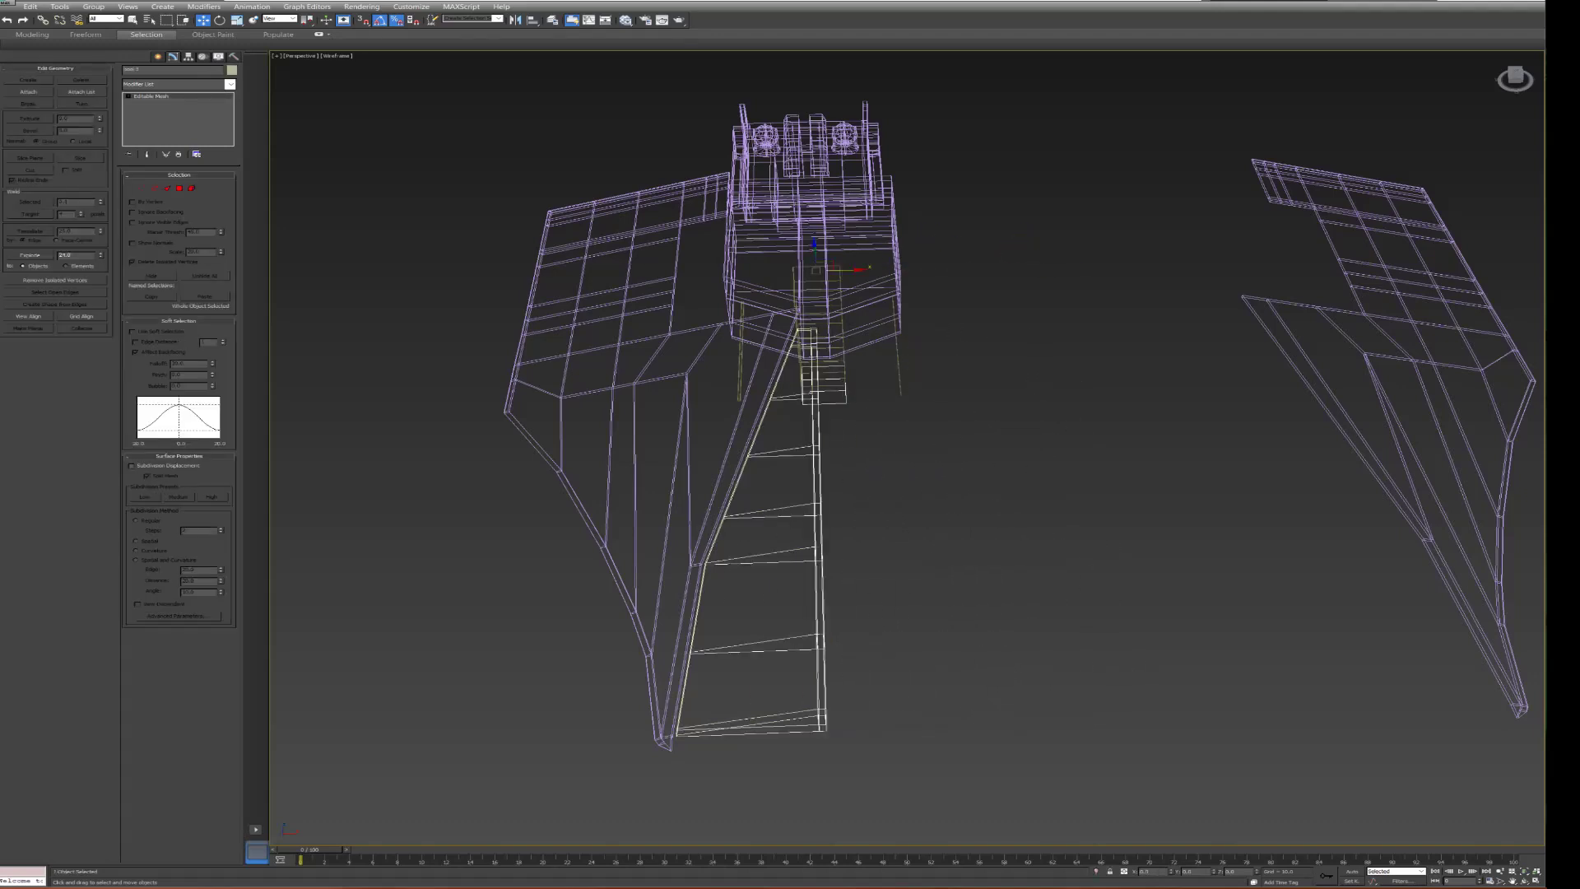
key("ctrl+y")
key("ctrl+z")
key("ctrl+z")
key("ctrl+z")
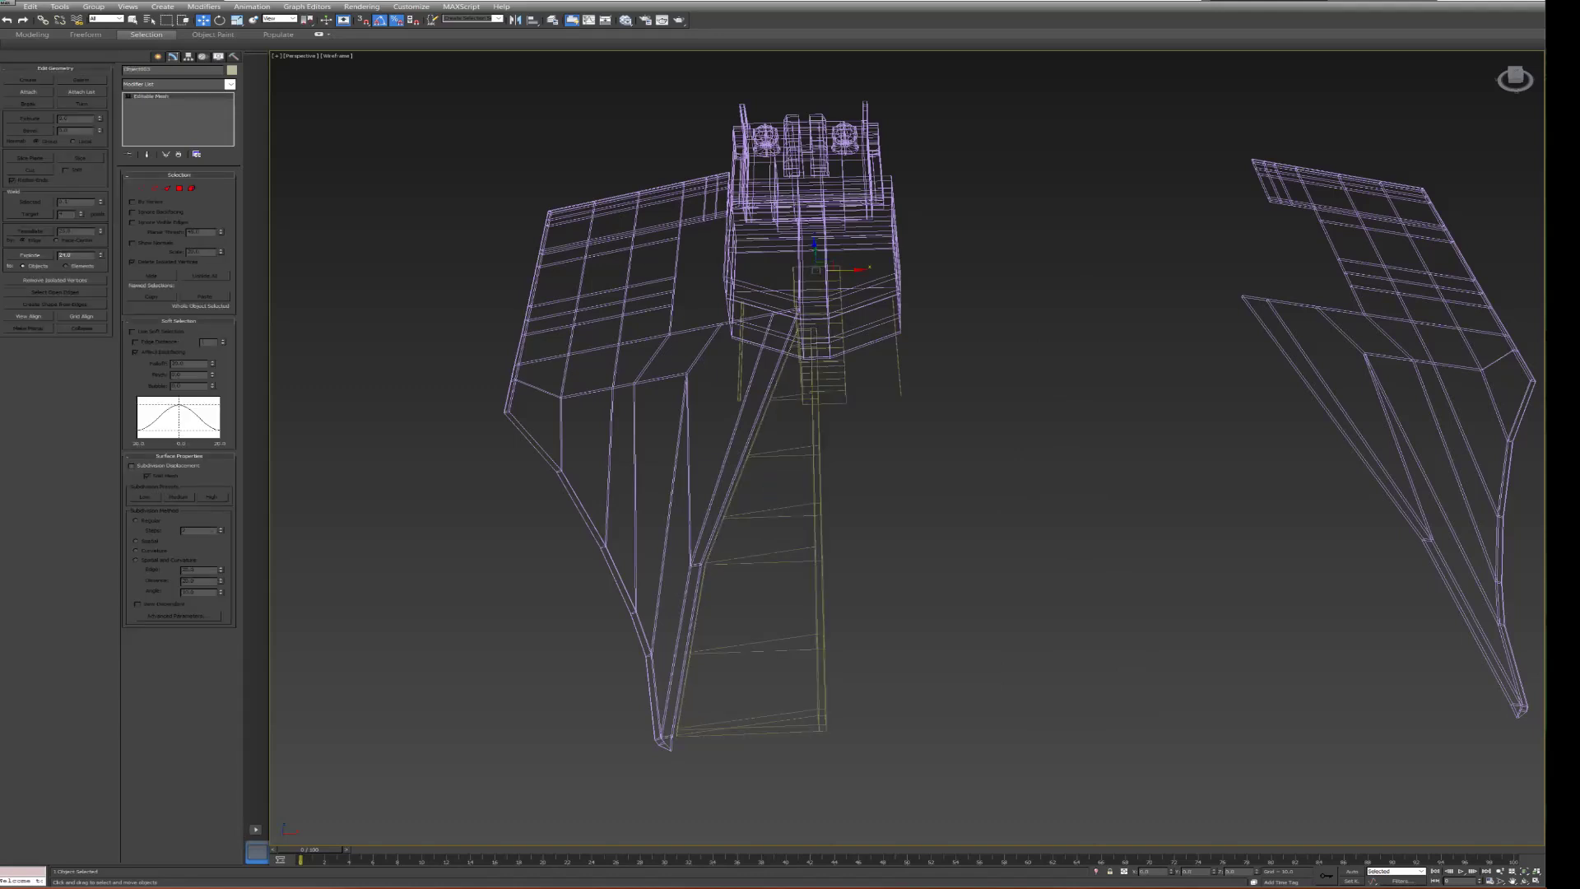
key("ctrl+y")
key("ctrl+z")
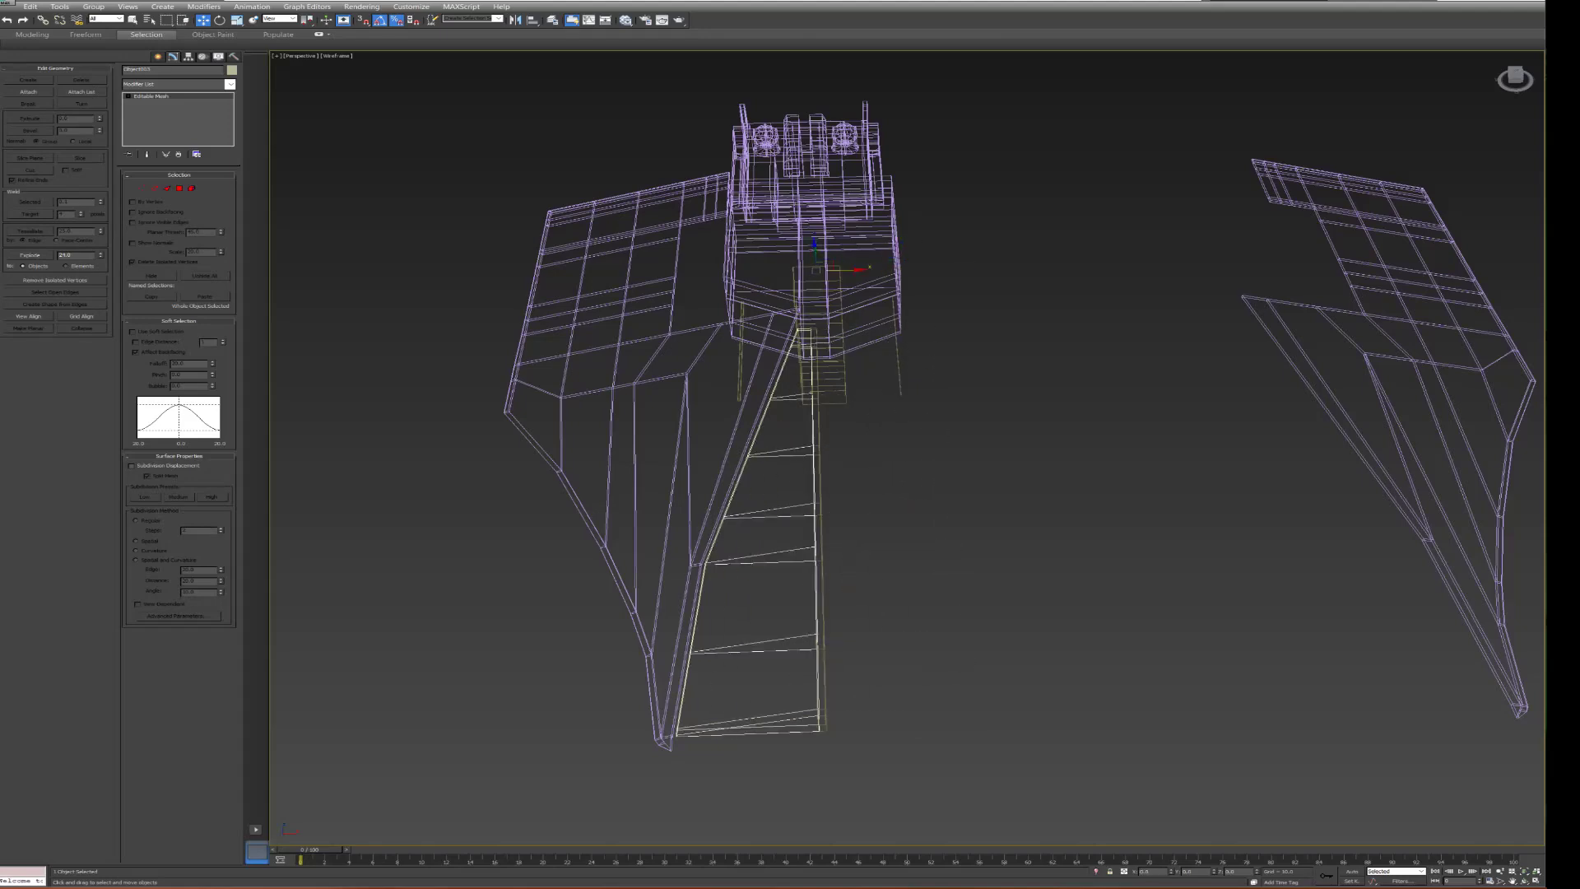
- Add a Mirror modifier to the ramp and inspect the mirrored result
left_click(177, 84)
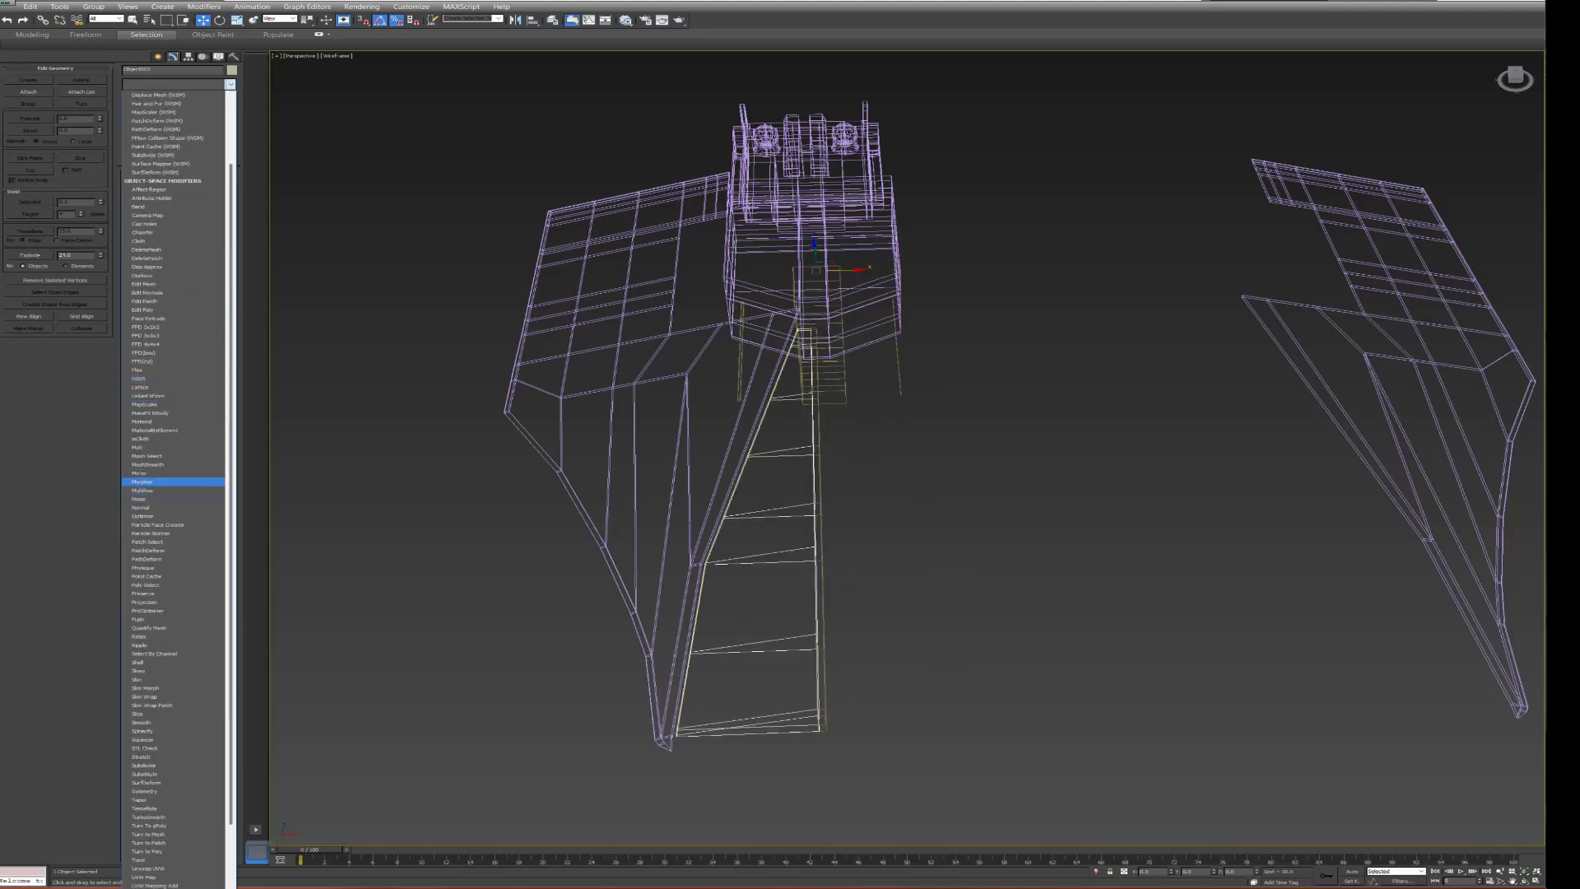
left_click(138, 473)
middle_click_drag(905, 494, 905, 288, "alt")
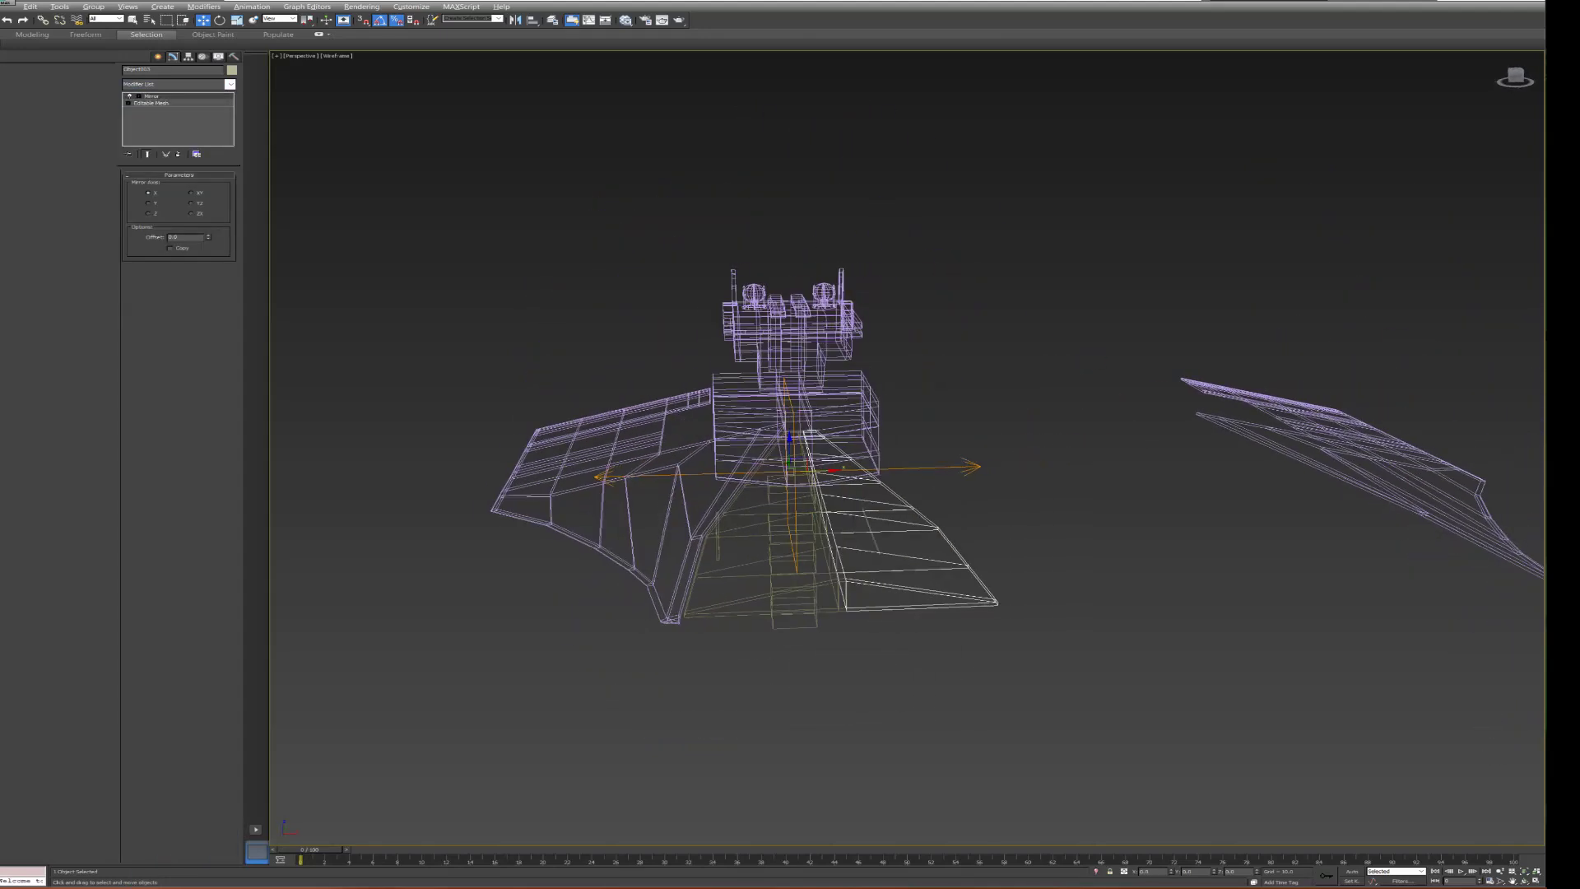
mouse_move(905, 453)
middle_mouse_down("alt")
mouse_move(905, 370)
mouse_move(864, 288)
mouse_move(905, 461)
middle_mouse_up("alt")
middle_click_drag(906, 370, 913, 494, "alt")
- Set the separate hull half's X position to 0, then reselect the ramp
key("ctrl+d")
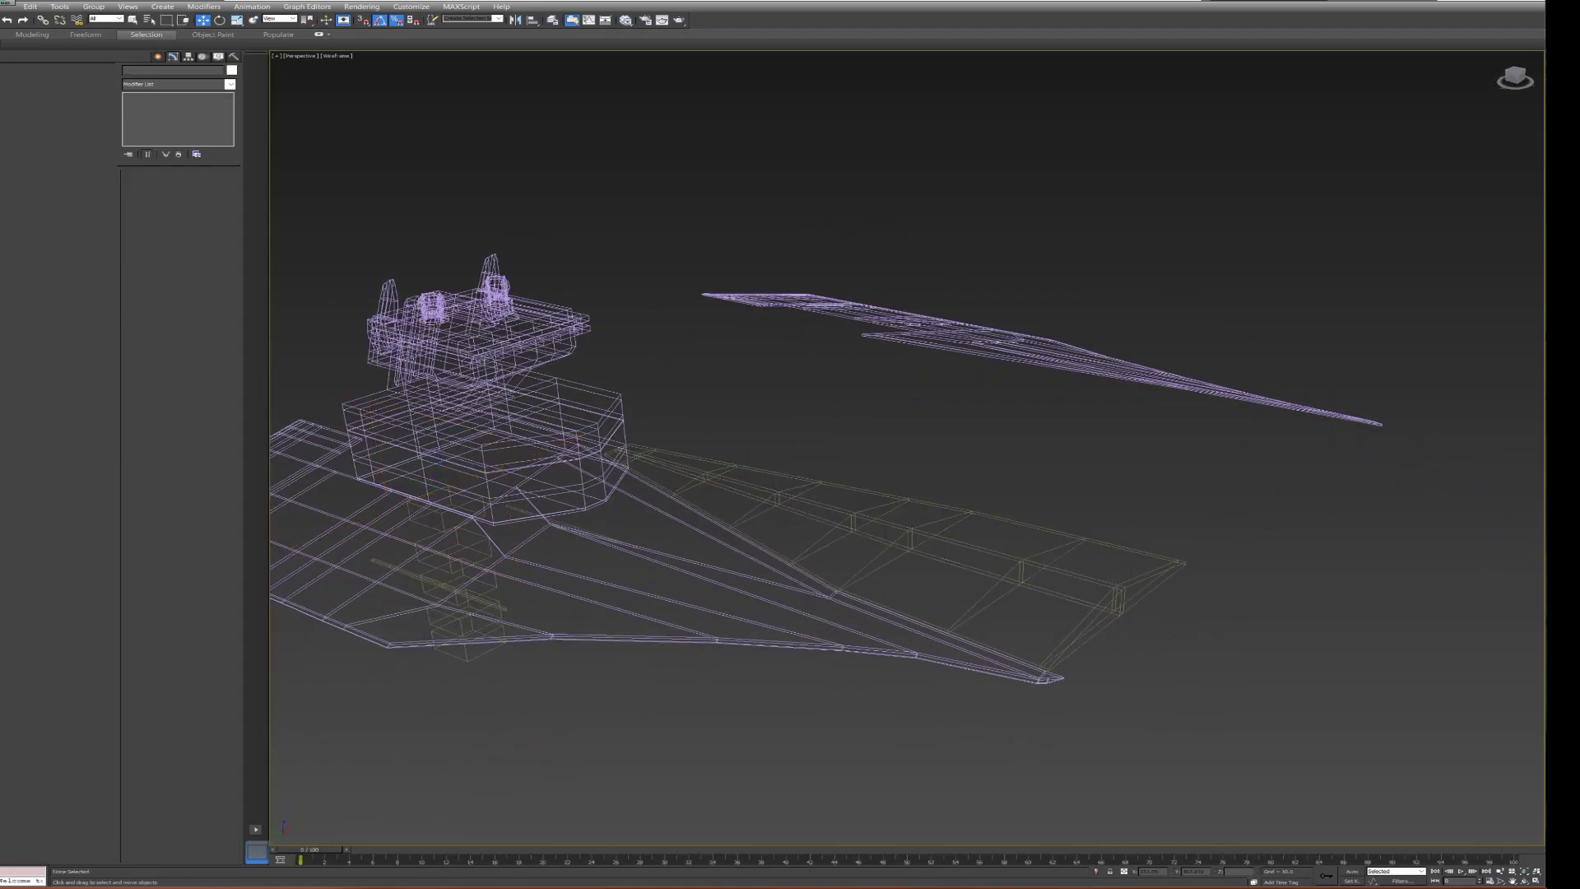
left_click(905, 325)
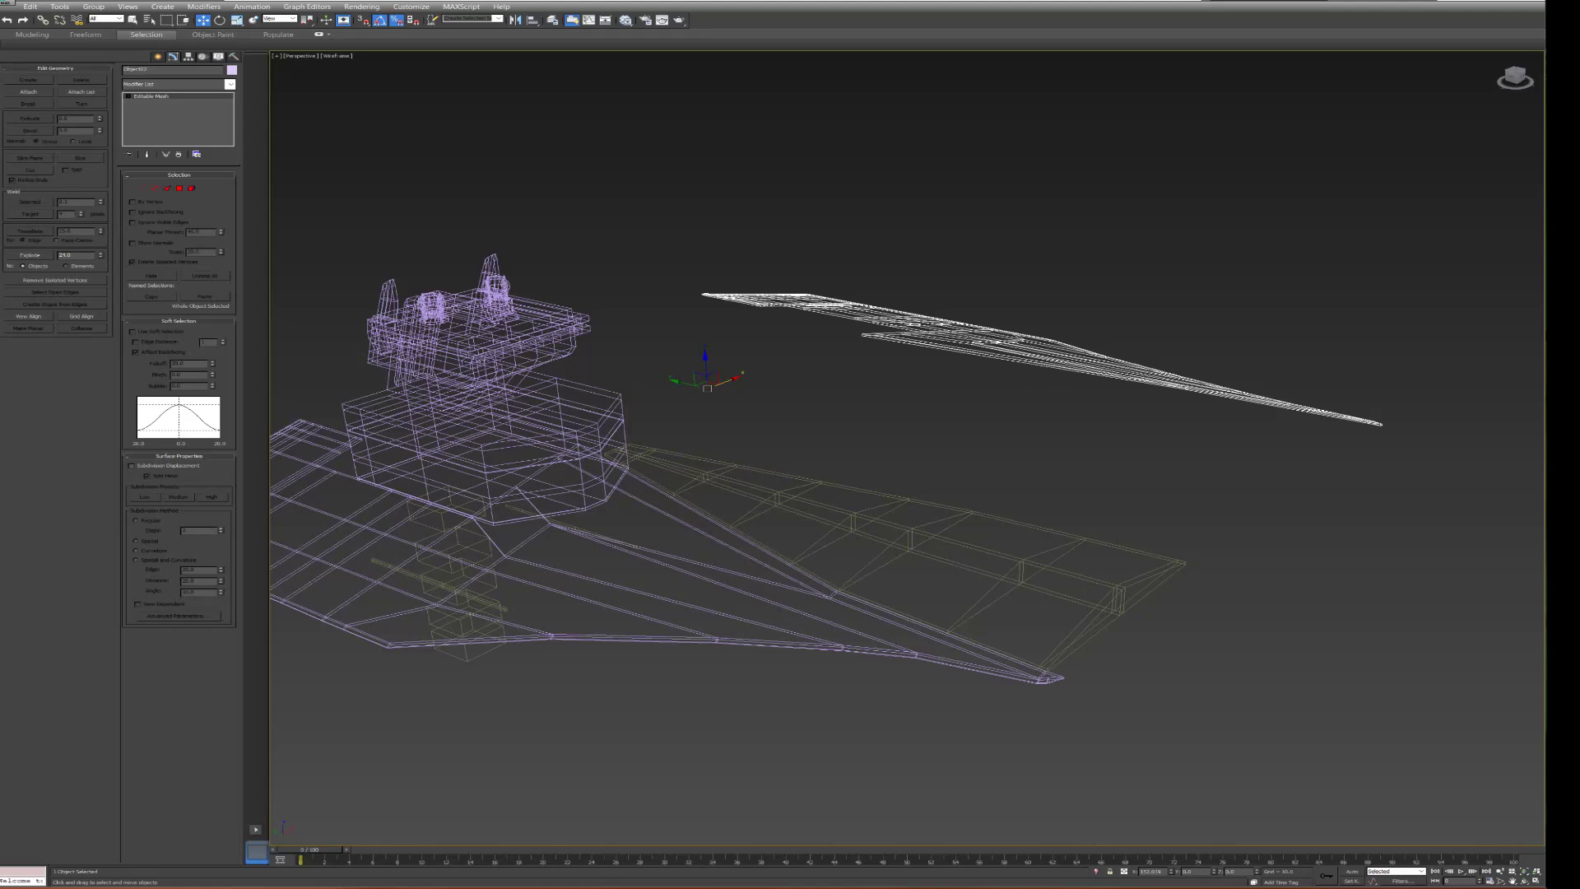
left_click_drag(724, 381, 714, 385)
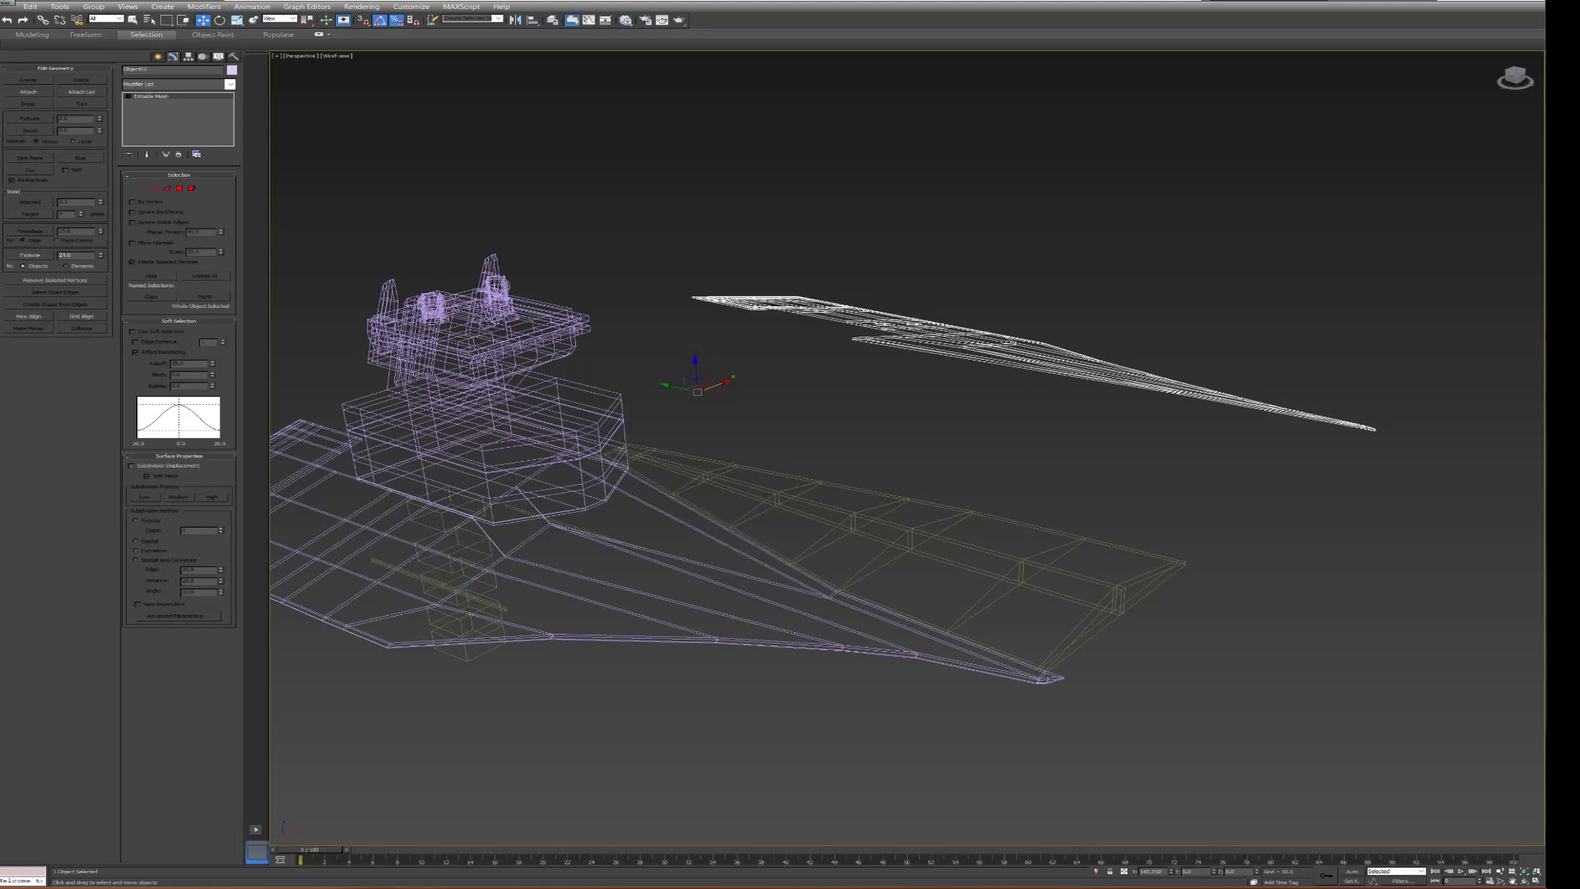
type("0")
key("Return")
mouse_move(906, 411)
middle_mouse_down("alt")
mouse_move(1087, 477)
mouse_move(1152, 387)
middle_mouse_up("alt")
key("ctrl+d")
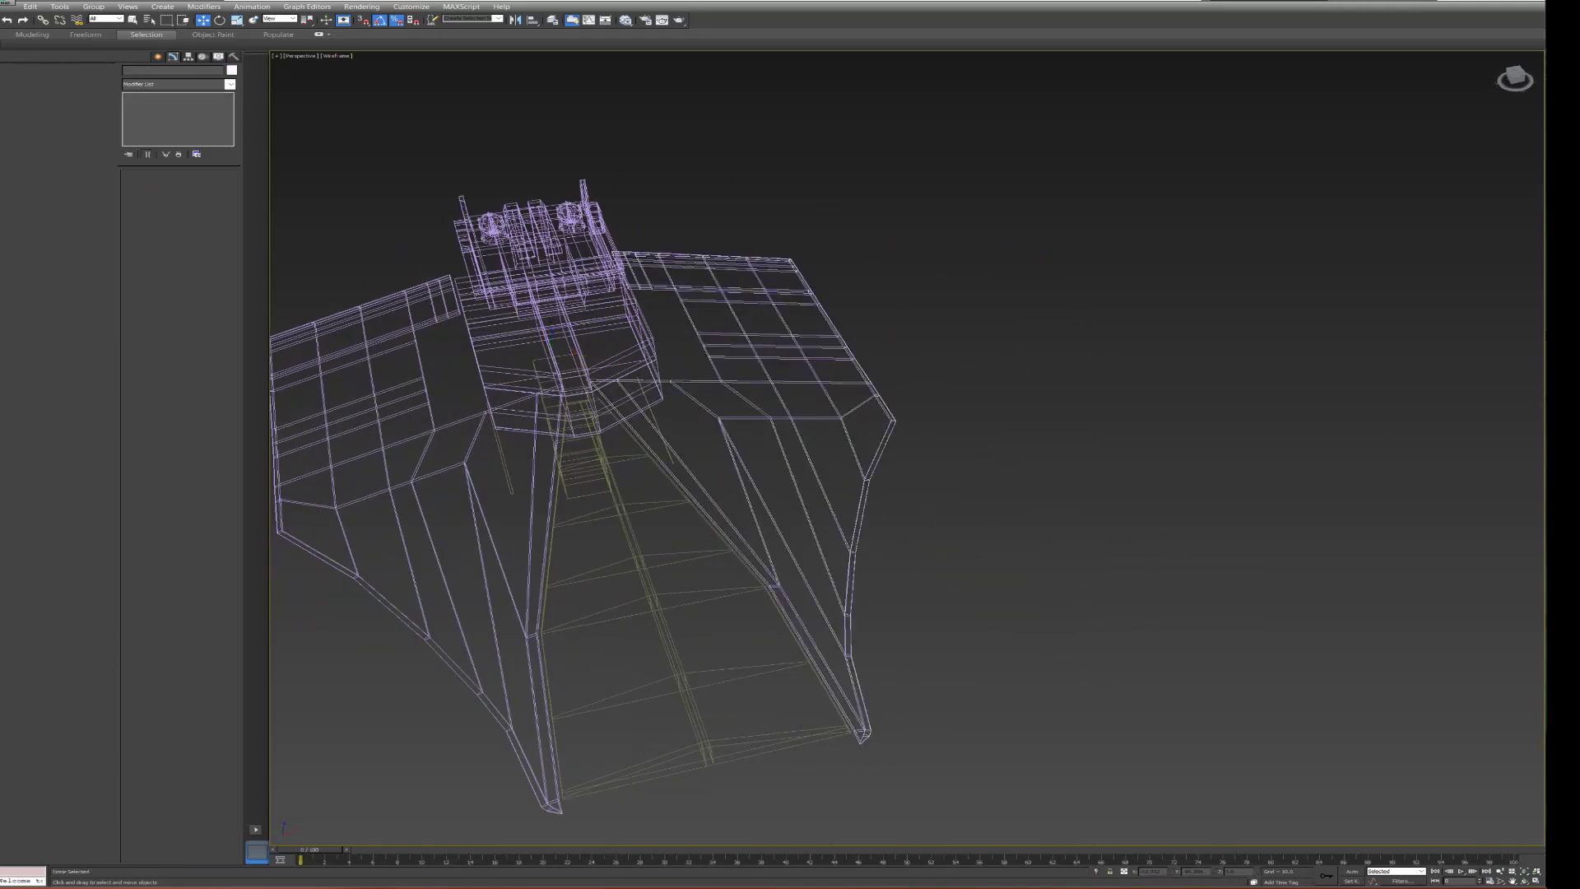
key("ctrl+z")
- Select the long triangular nose faces at Face level
left_click(29, 92)
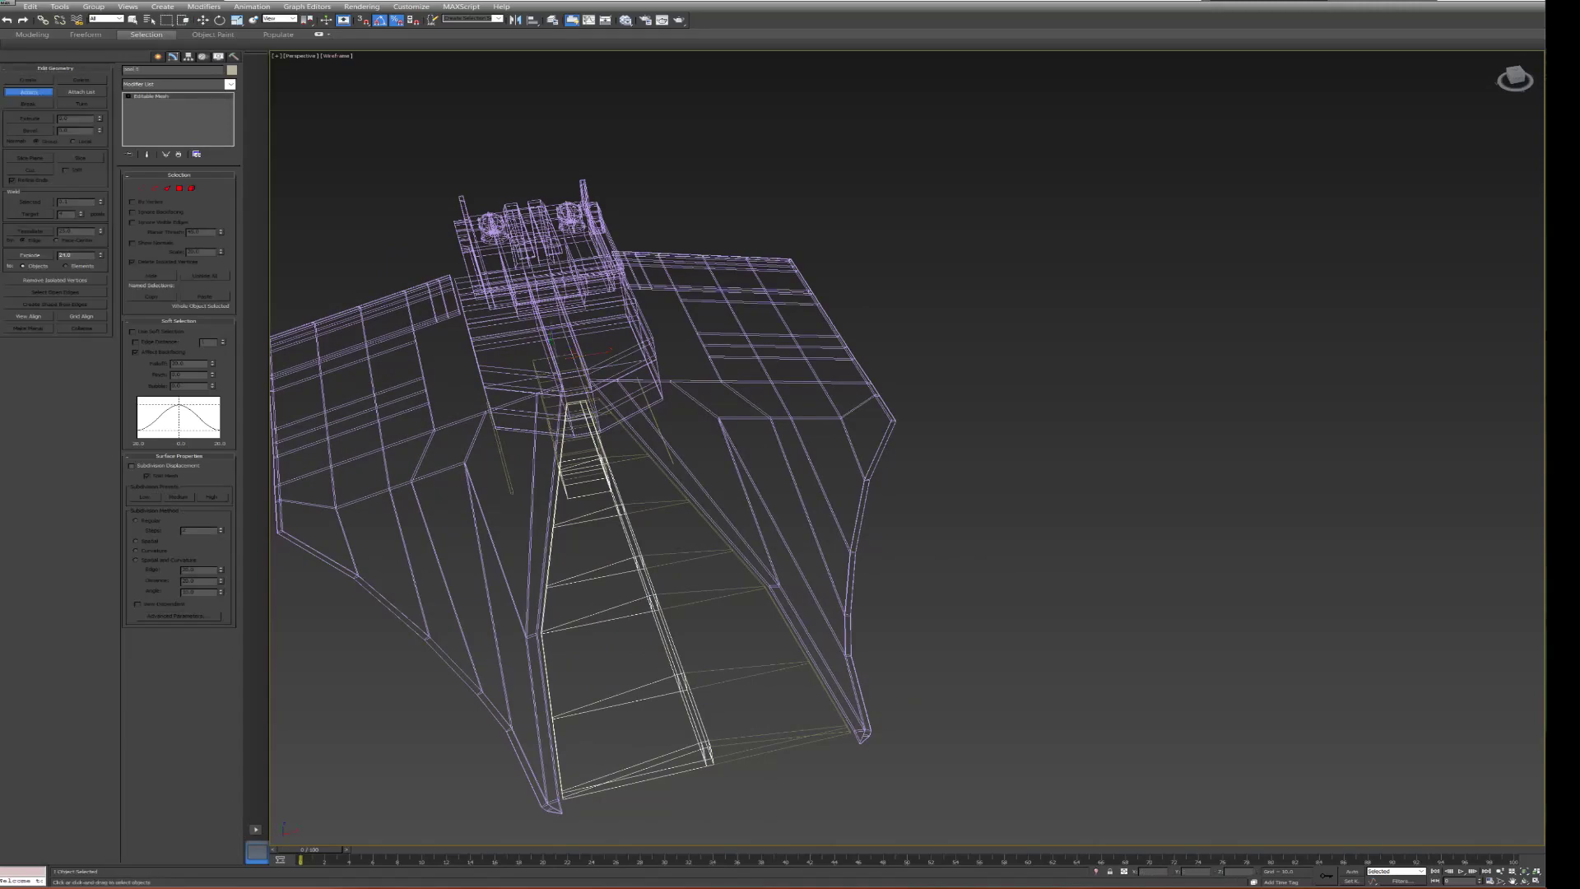
mouse_move(905, 453)
middle_mouse_down("alt")
mouse_move(1029, 461)
mouse_move(971, 485)
mouse_move(922, 461)
mouse_move(1004, 444)
mouse_move(955, 461)
middle_mouse_up("alt")
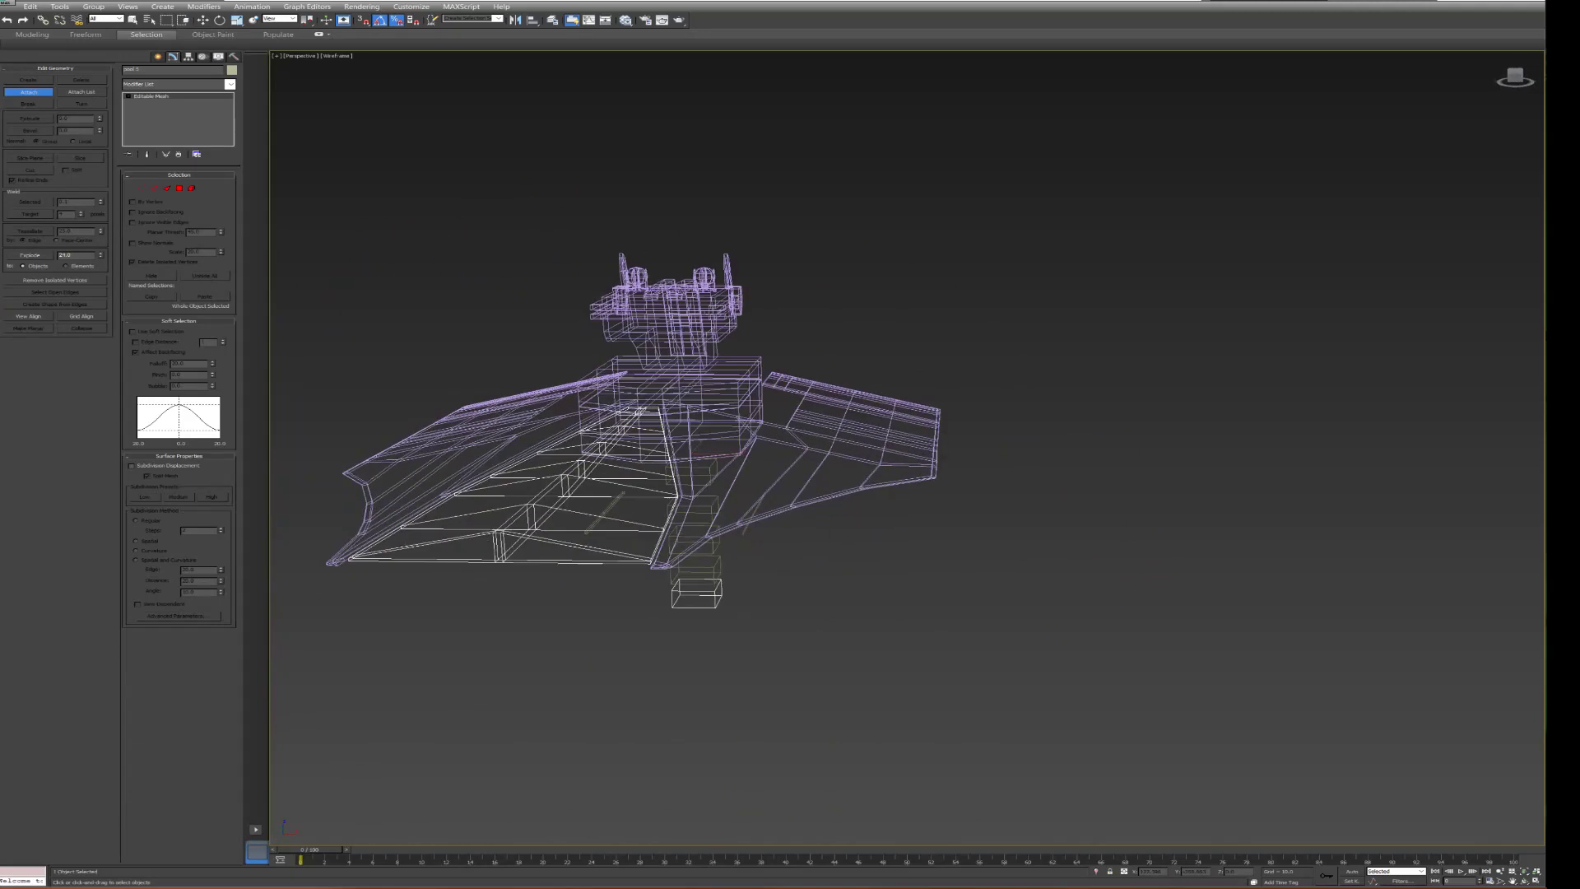
key("4")
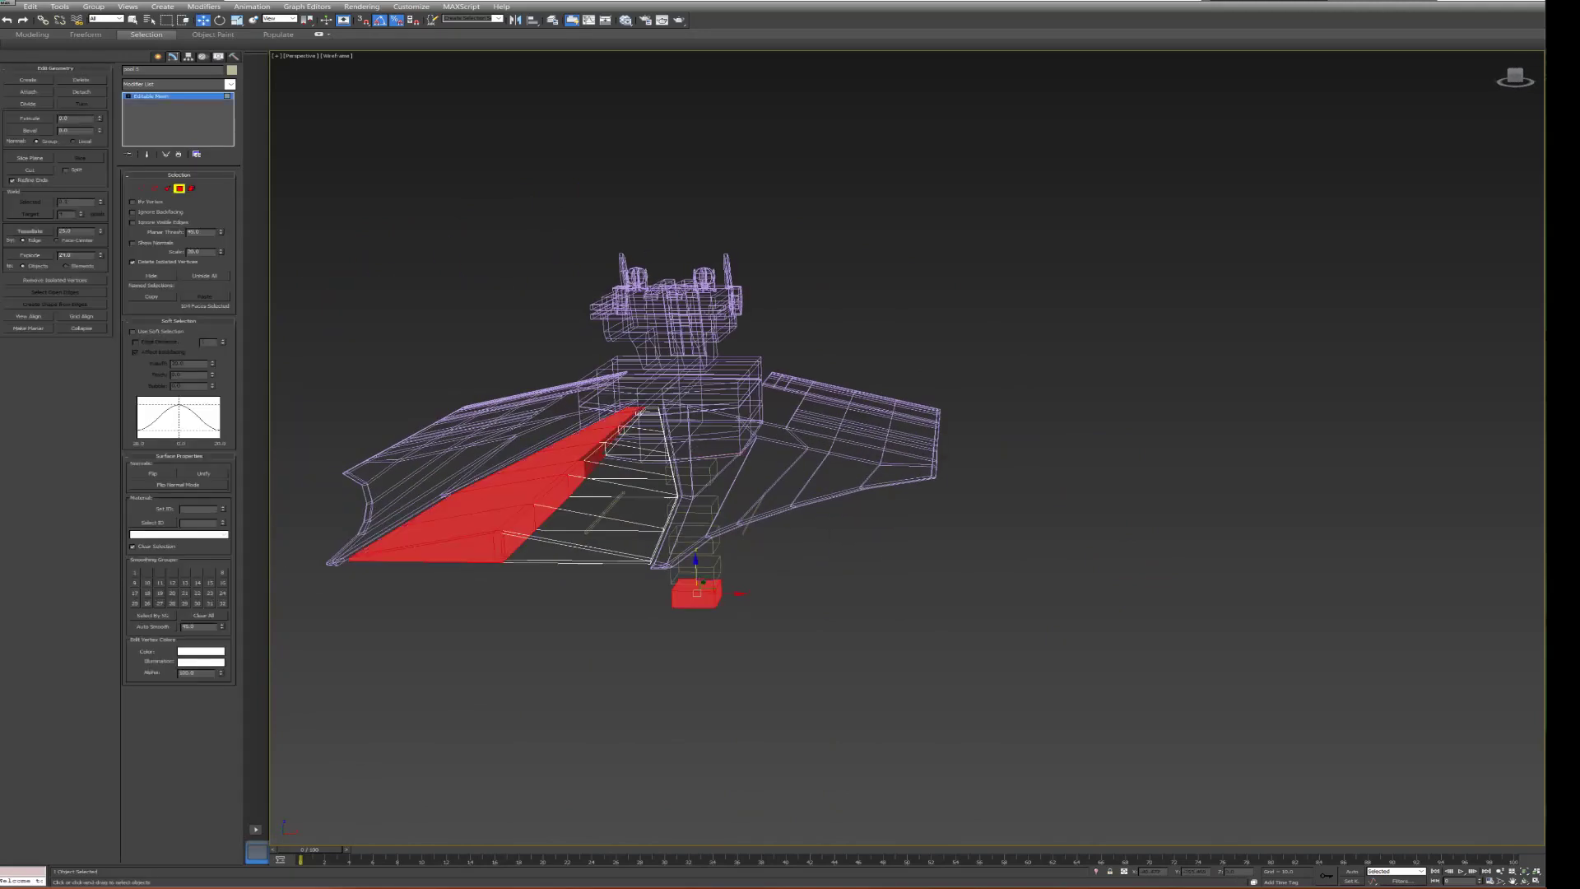
left_click(448, 550)
left_click(568, 550, "ctrl")
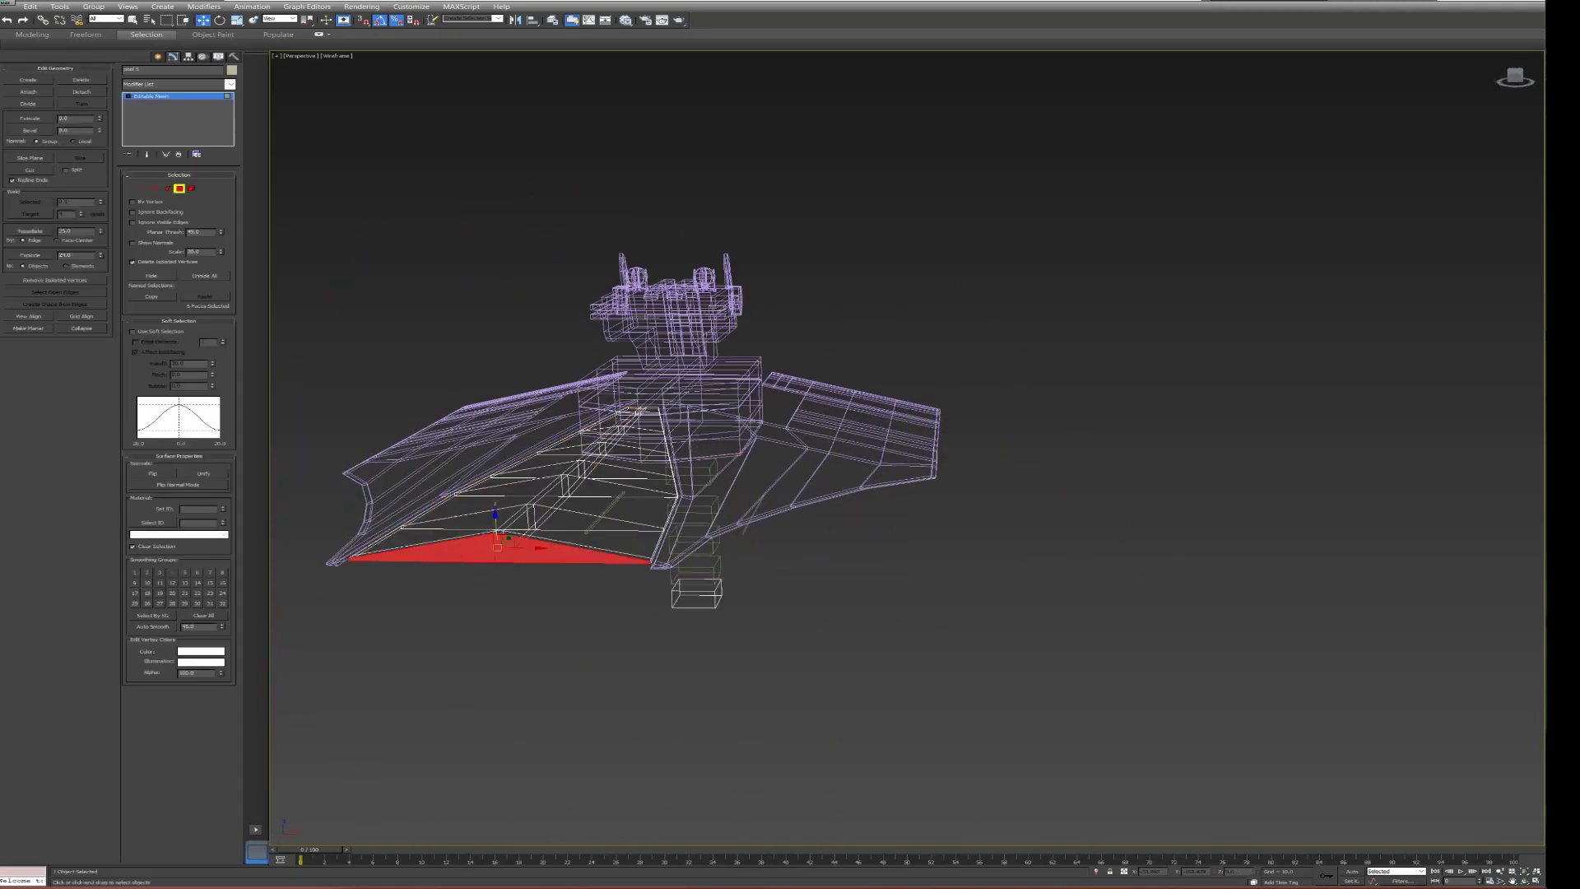
mouse_move(822, 494)
middle_mouse_down("alt")
mouse_move(906, 428)
mouse_move(740, 345)
middle_mouse_up("alt")
scroll(905, 444, "up", 4)
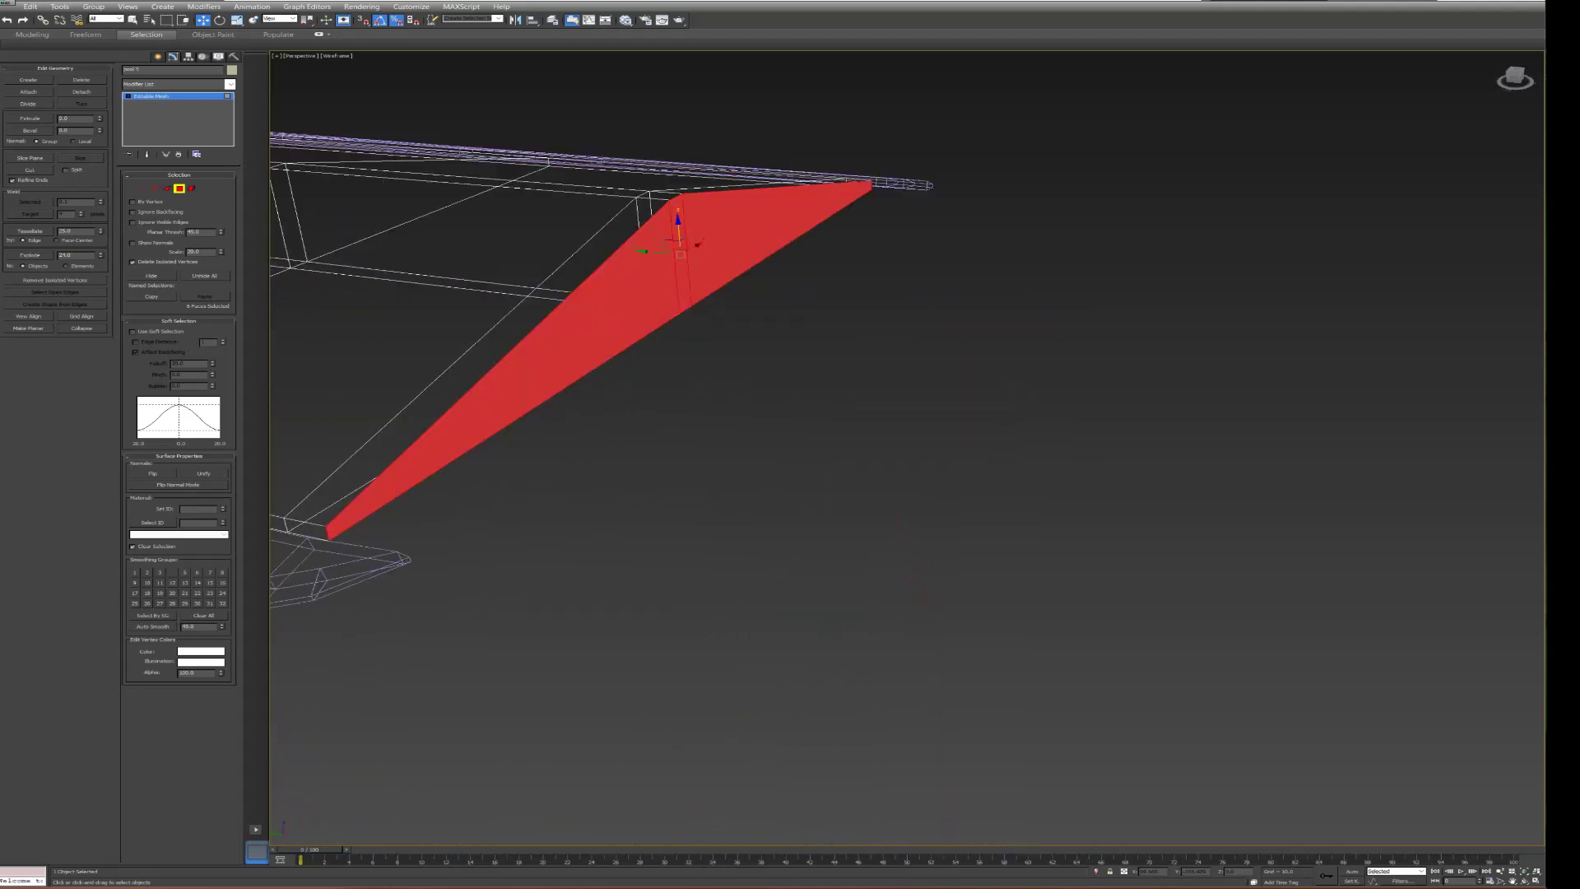
- Detach the faces as a new object named 'front nose triangle' and clear the selection
left_click(82, 91)
type("t nose triangle")
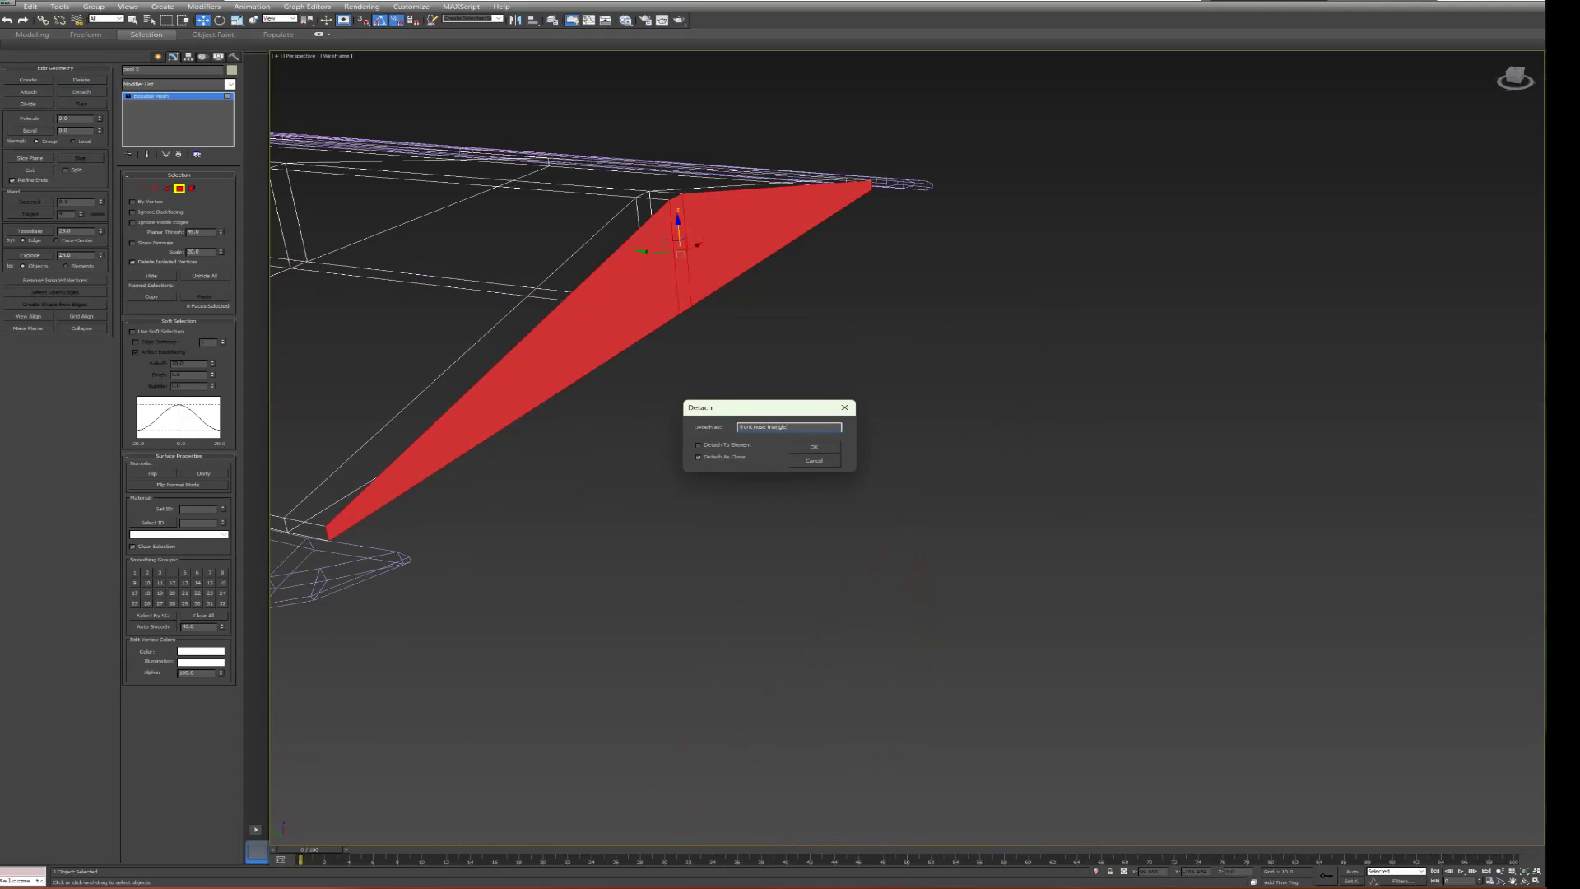
key("Return")
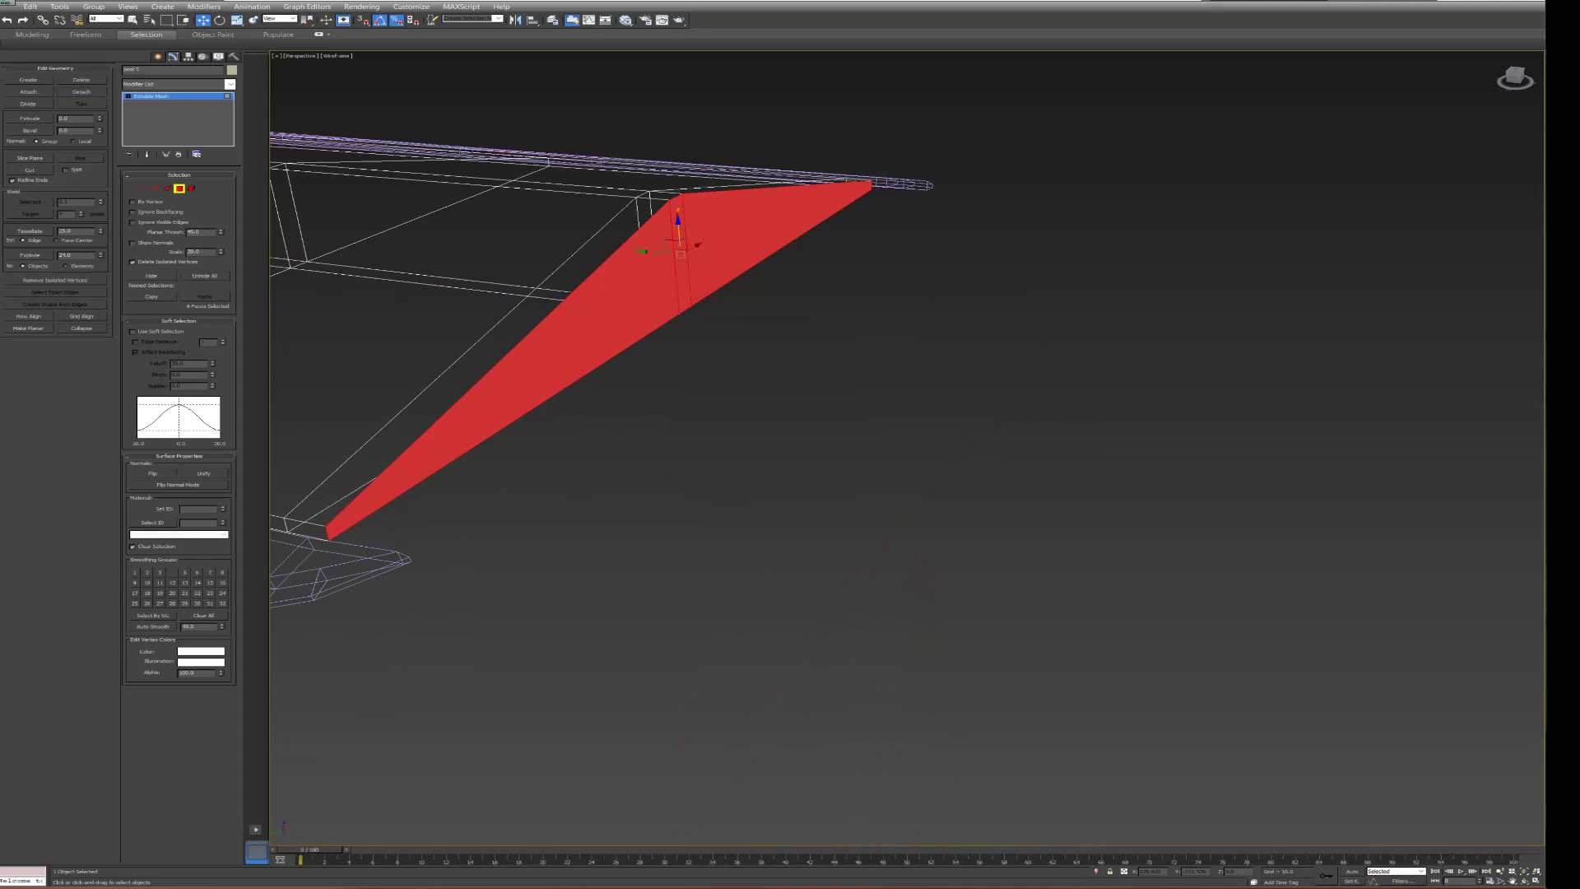
key("4")
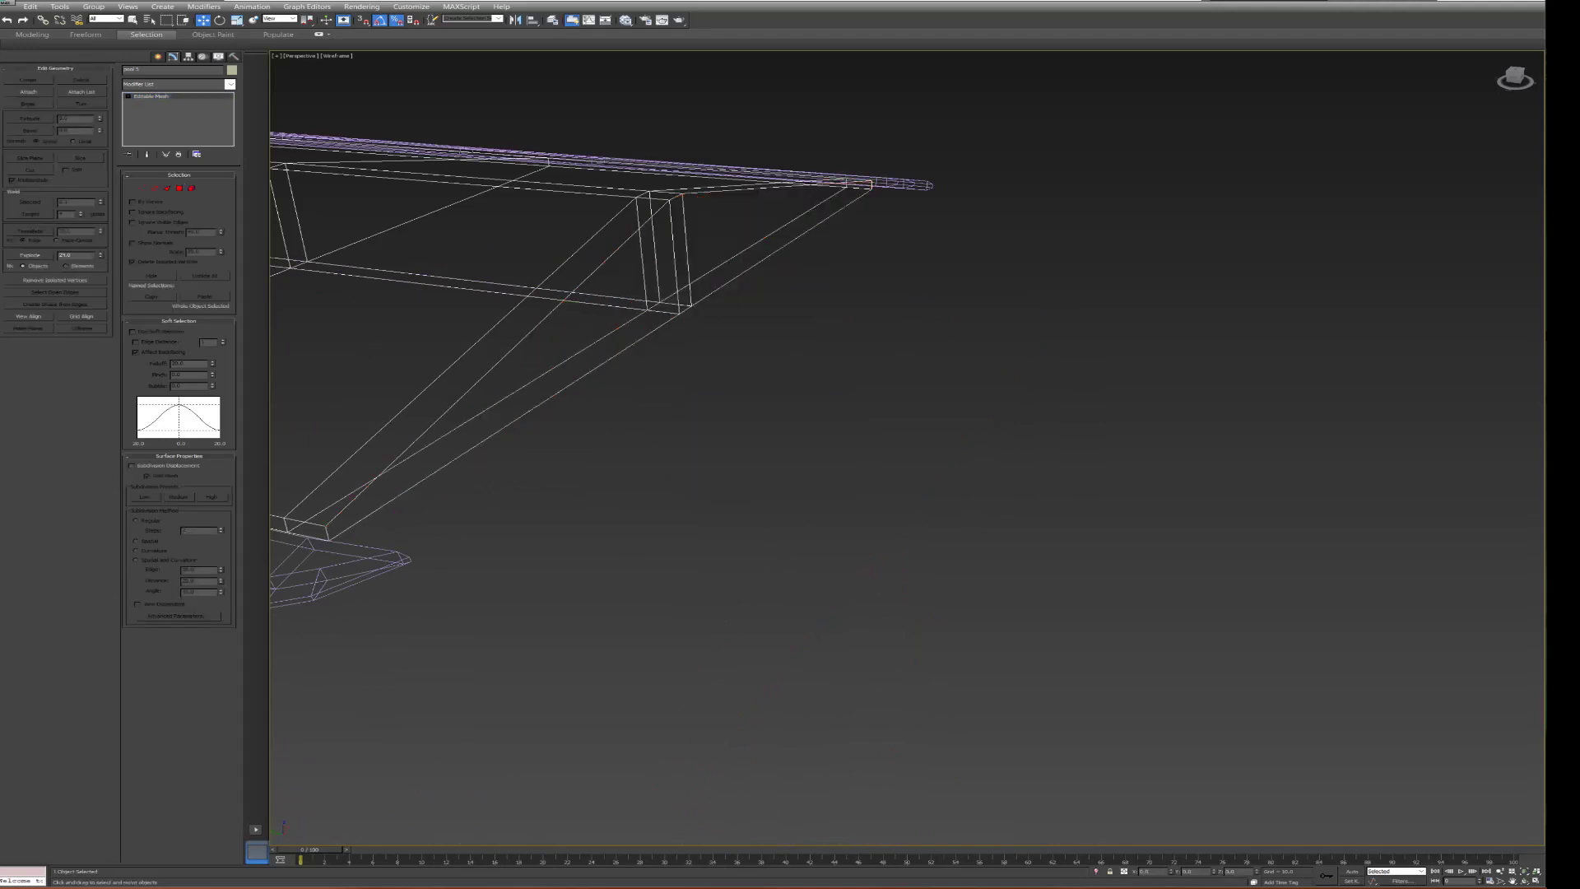
key("ctrl+d")
key("z")
scroll(936, 292, "up", 3)
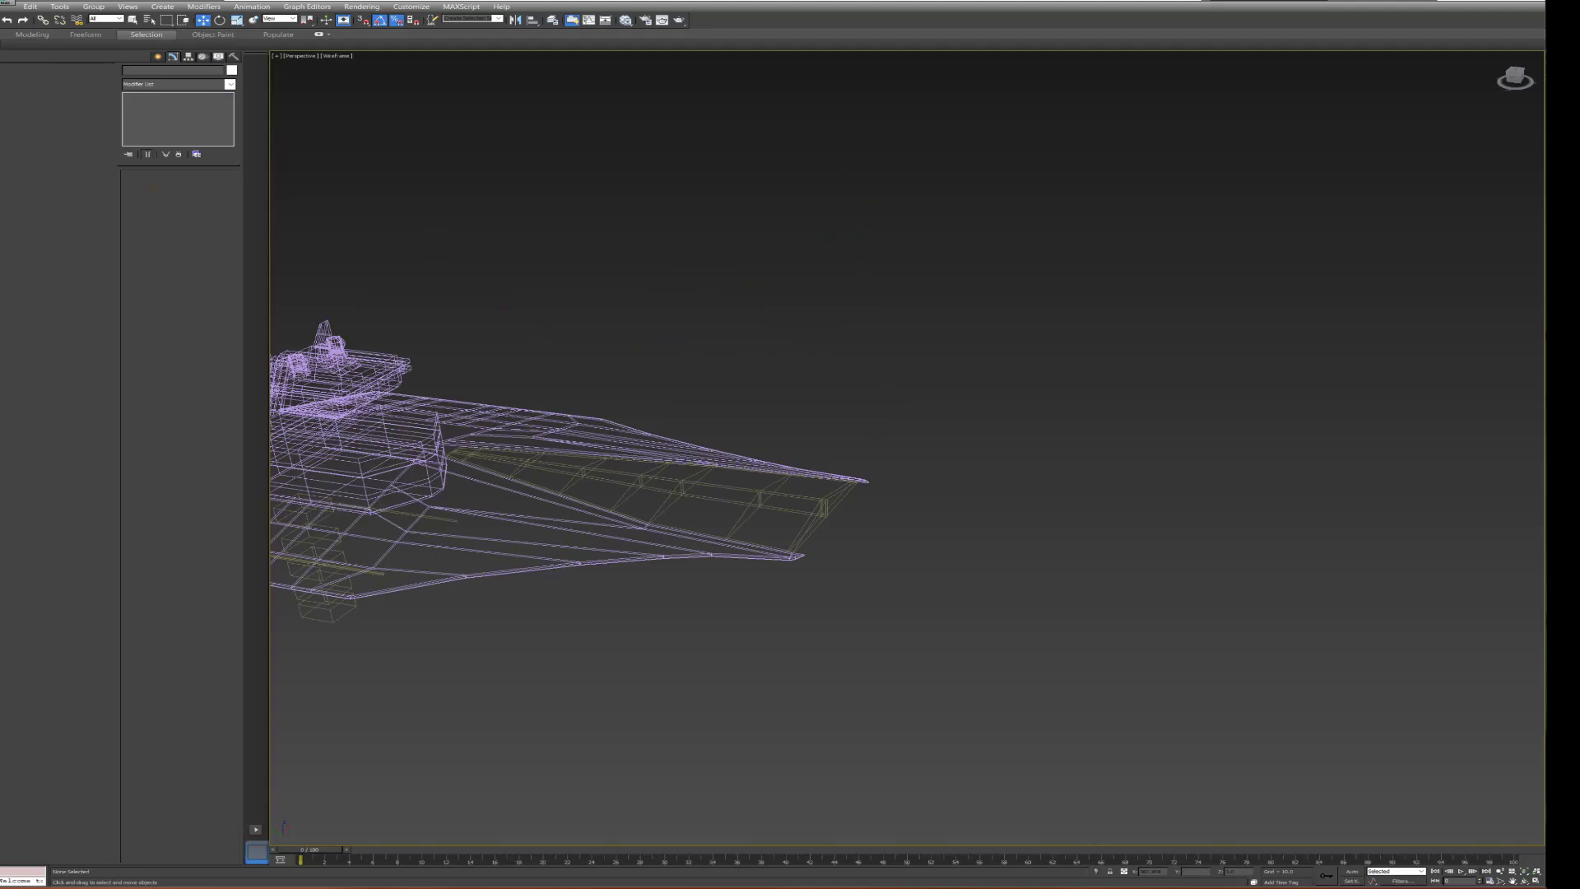
- Zoom into the upper ship's nose on the Photos sketch, then move it aside
key("alt+Tab")
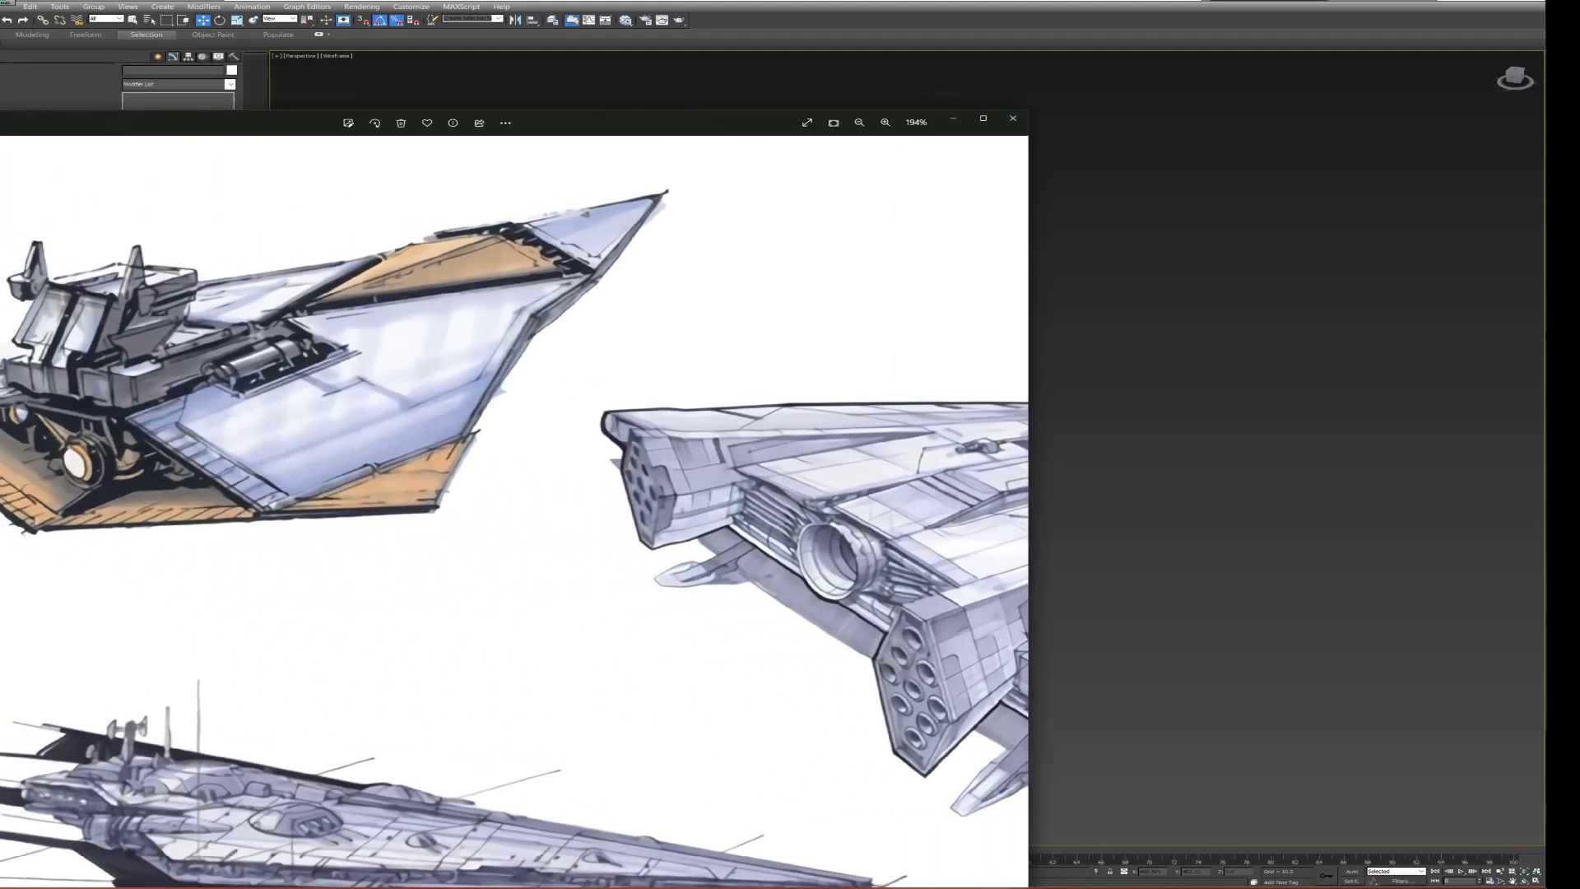
scroll(570, 211, "up", 1)
scroll(569, 211, "up", 2)
scroll(569, 211, "up", 1)
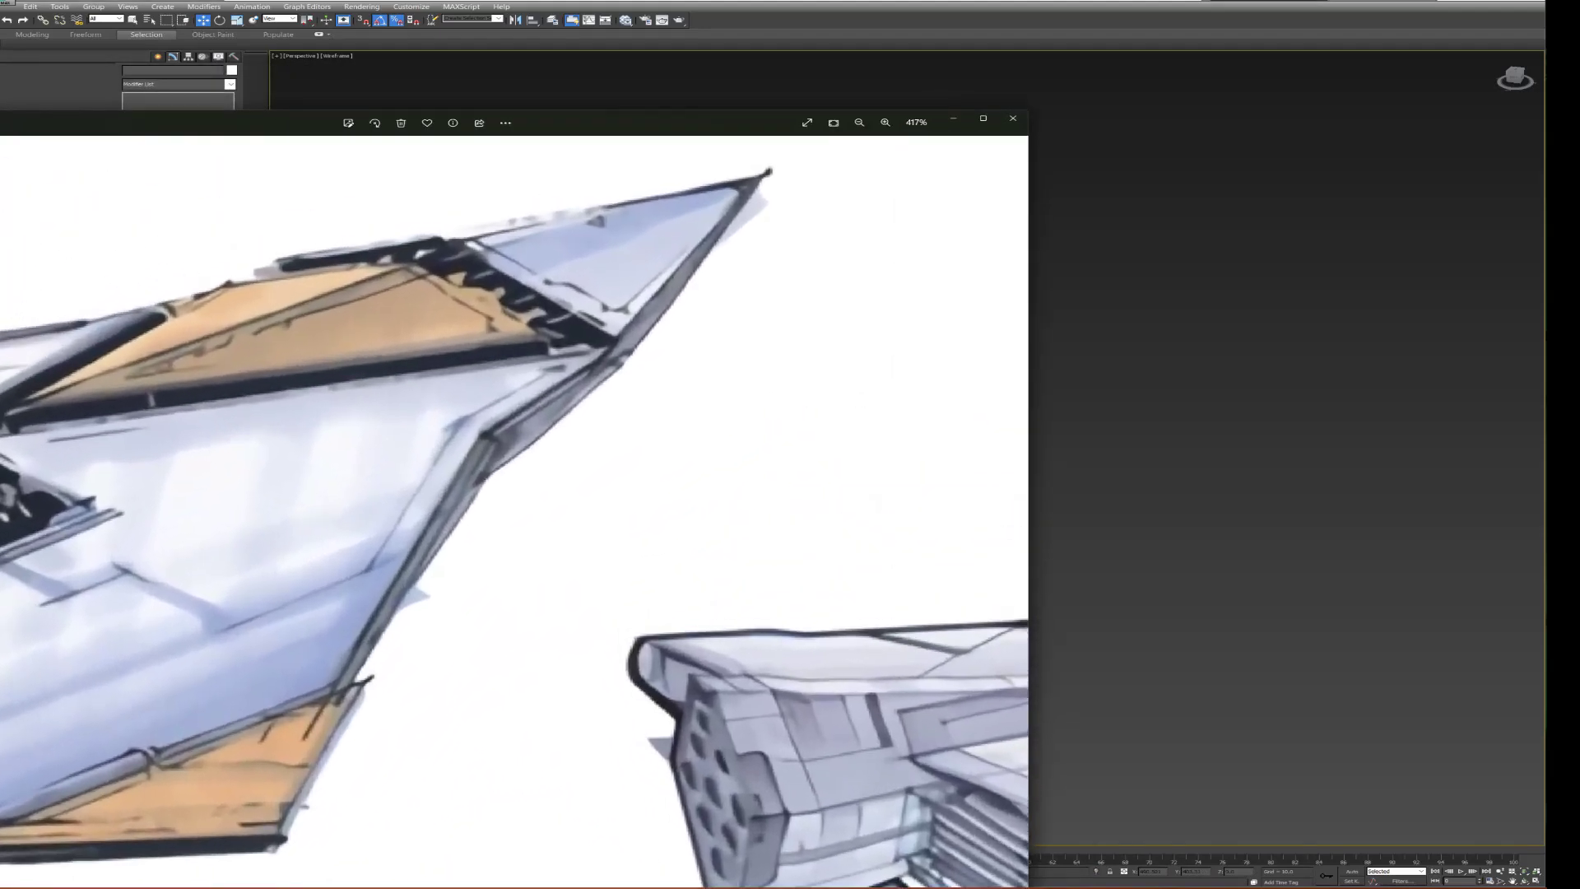
scroll(569, 211, "up", 2)
scroll(515, 330, "down", 1)
scroll(516, 329, "down", 1)
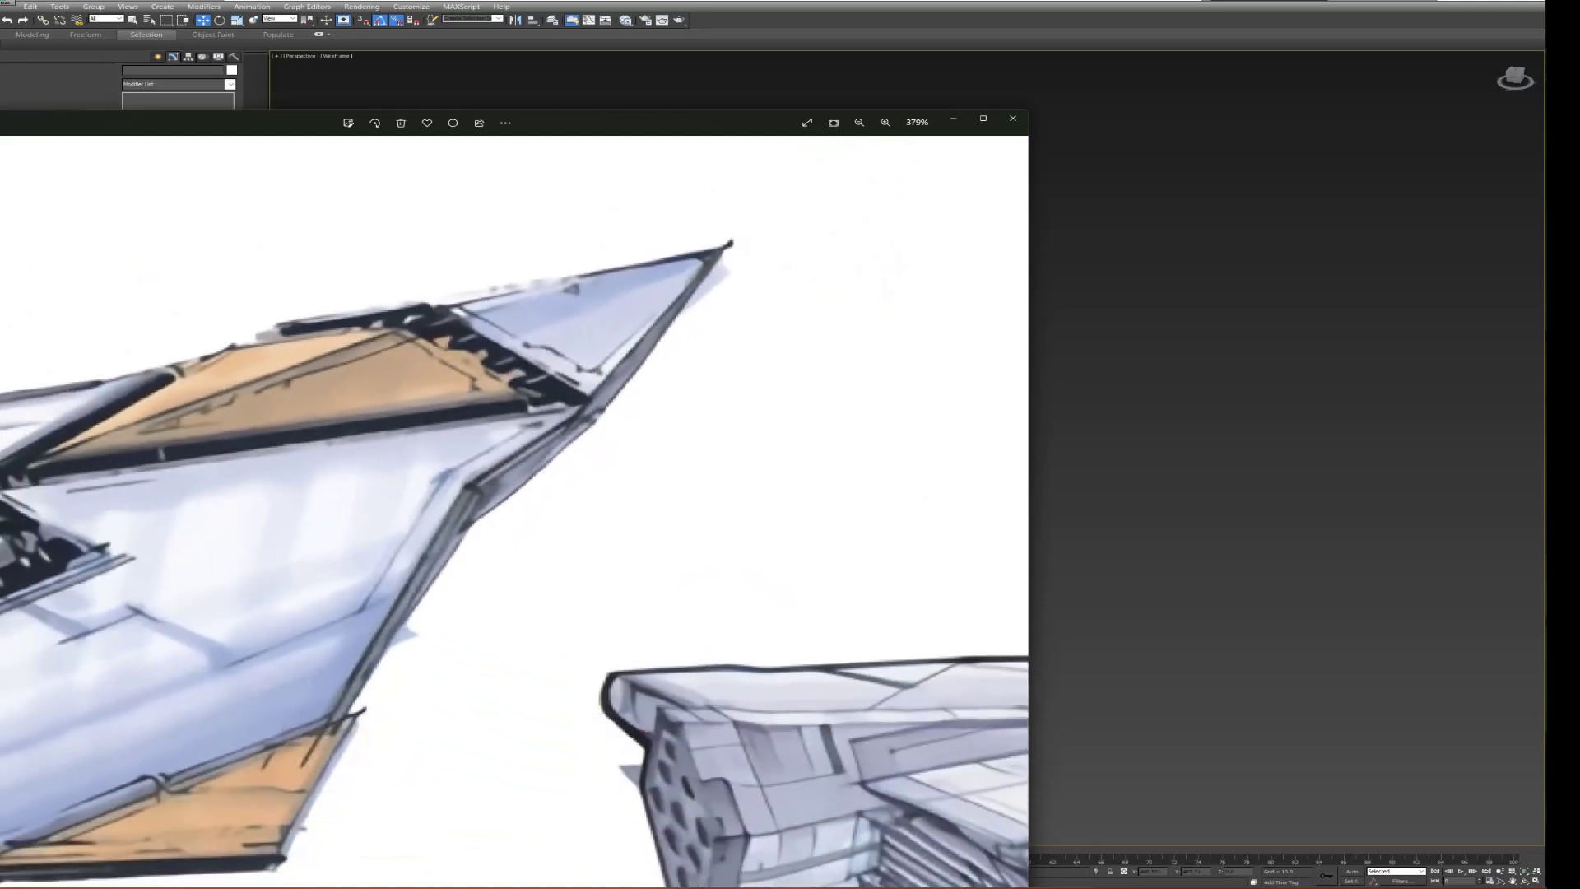
scroll(515, 329, "down", 1)
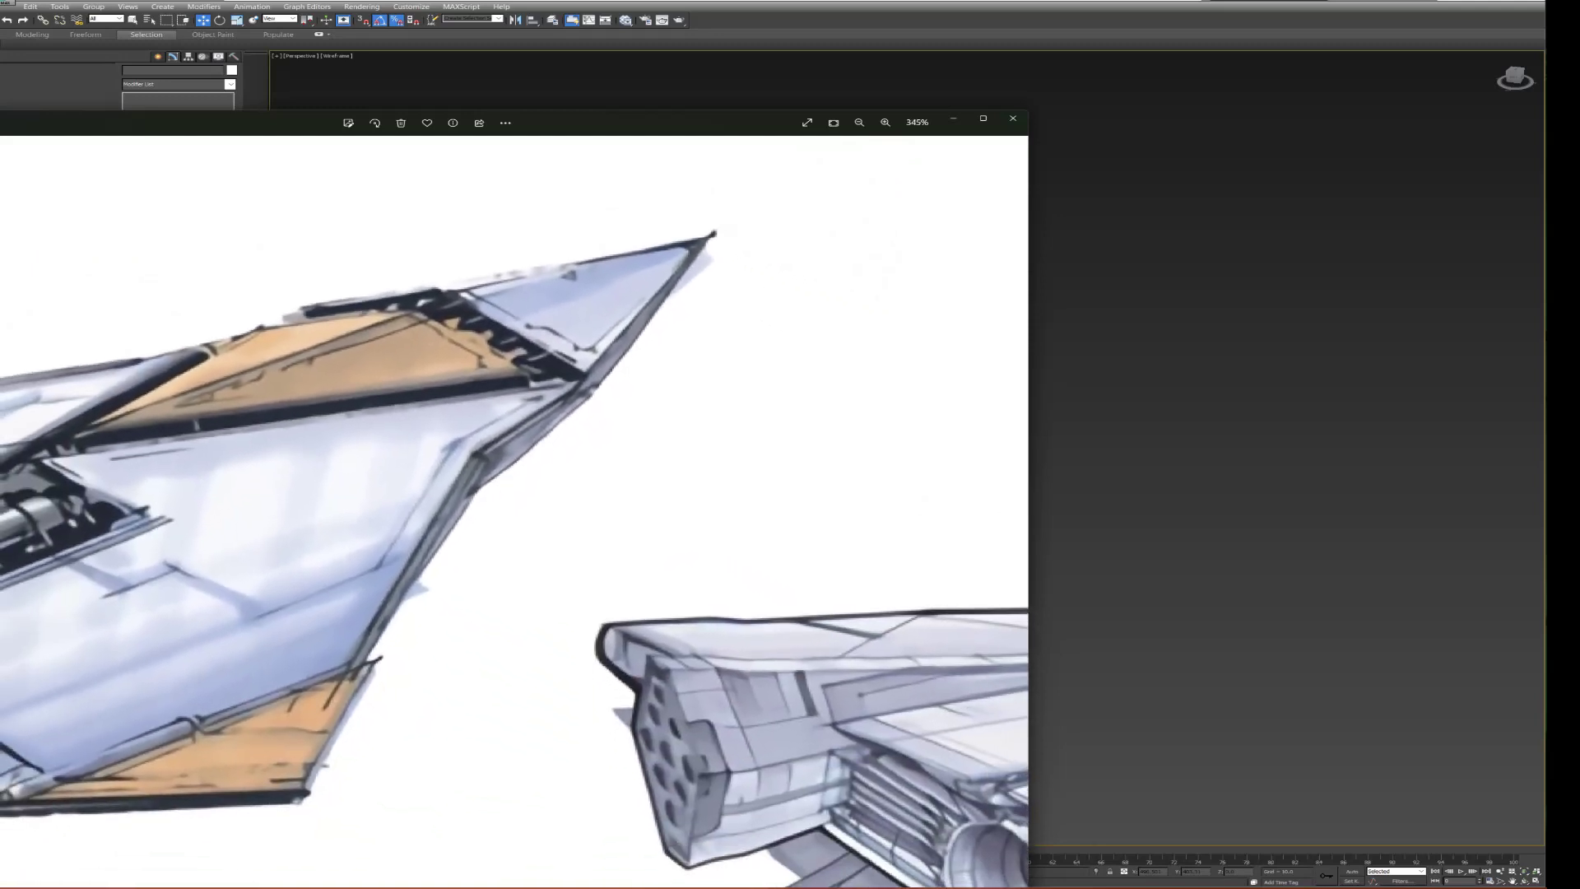
mouse_move(938, 122)
left_mouse_down()
mouse_move(1, 82)
mouse_move(162, 74)
left_mouse_up()
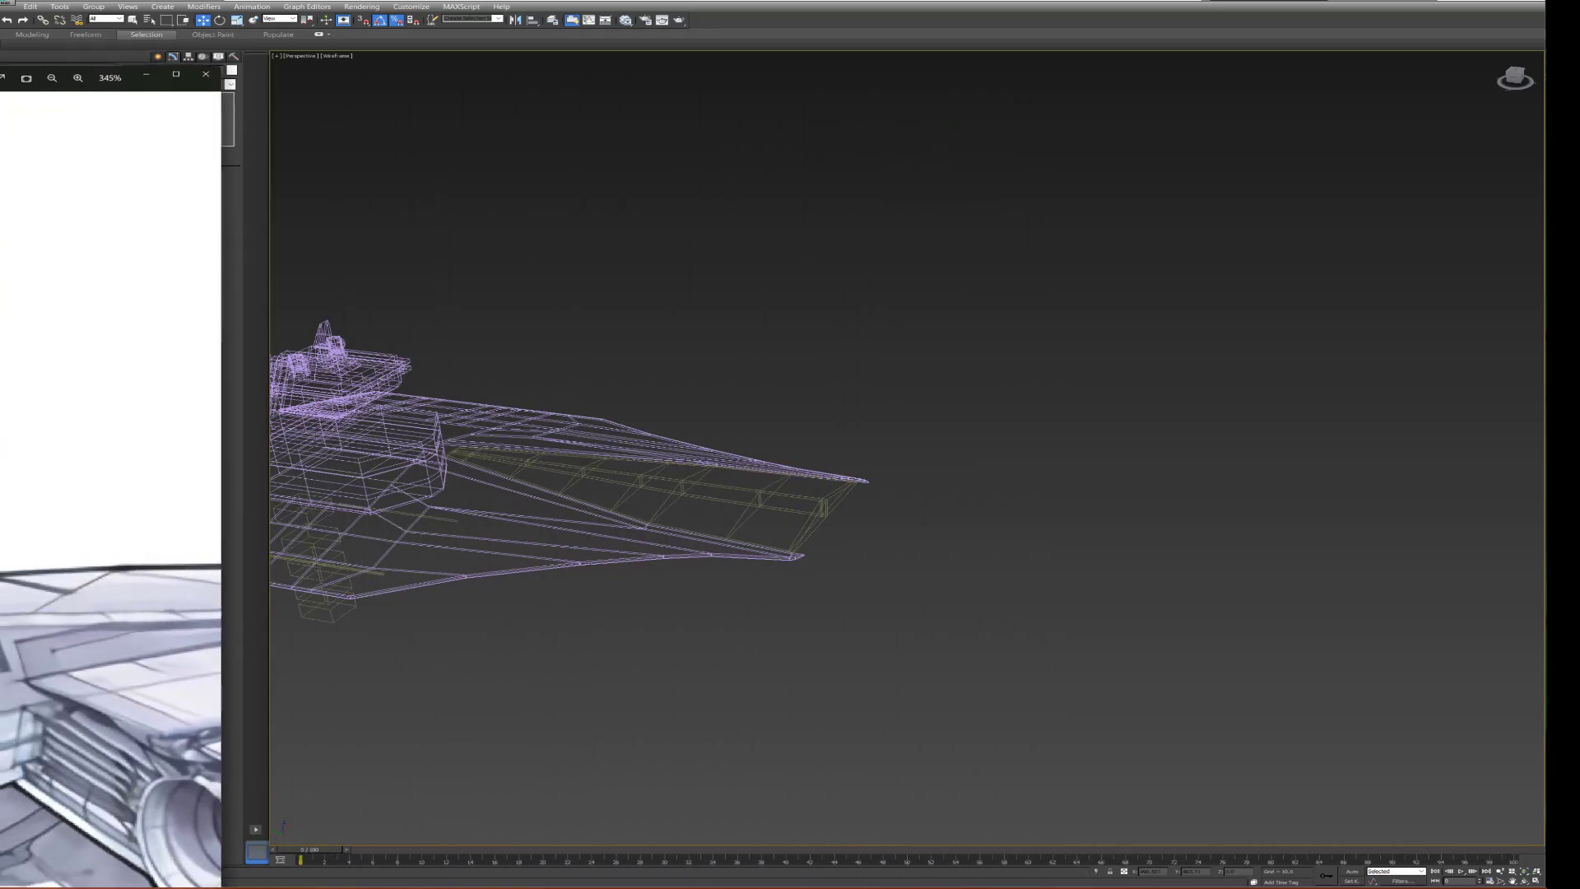
left_click(494, 461)
middle_click_drag(494, 460, 421, 460, "alt")
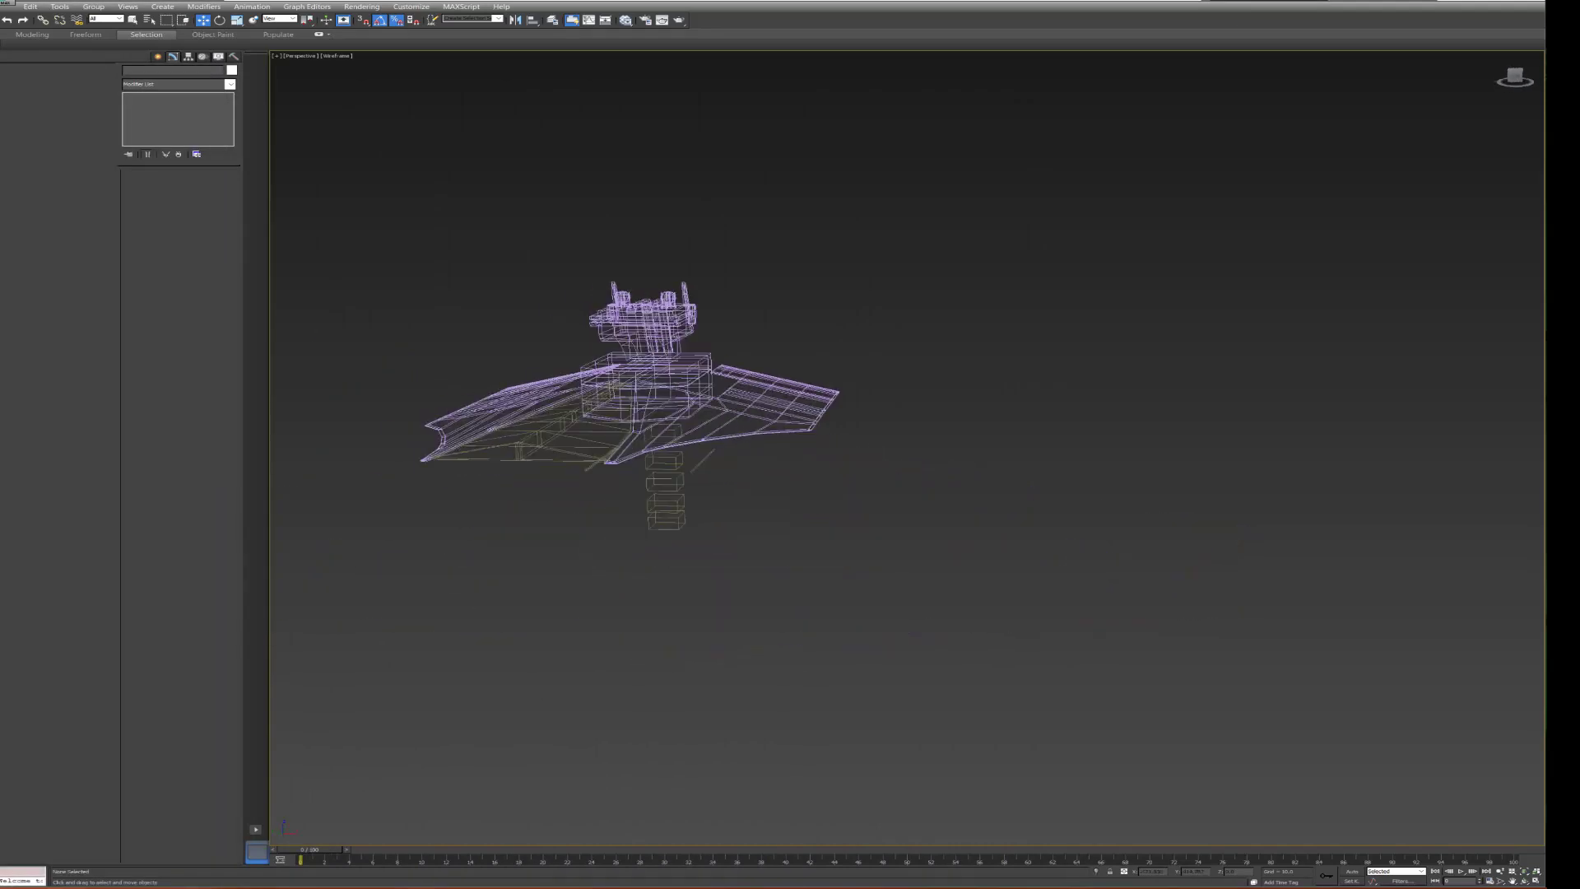
- Resave the destroyer scene over its existing scene file with Save As
key("ctrl+a")
middle_click_drag(906, 411, 839, 477, "alt")
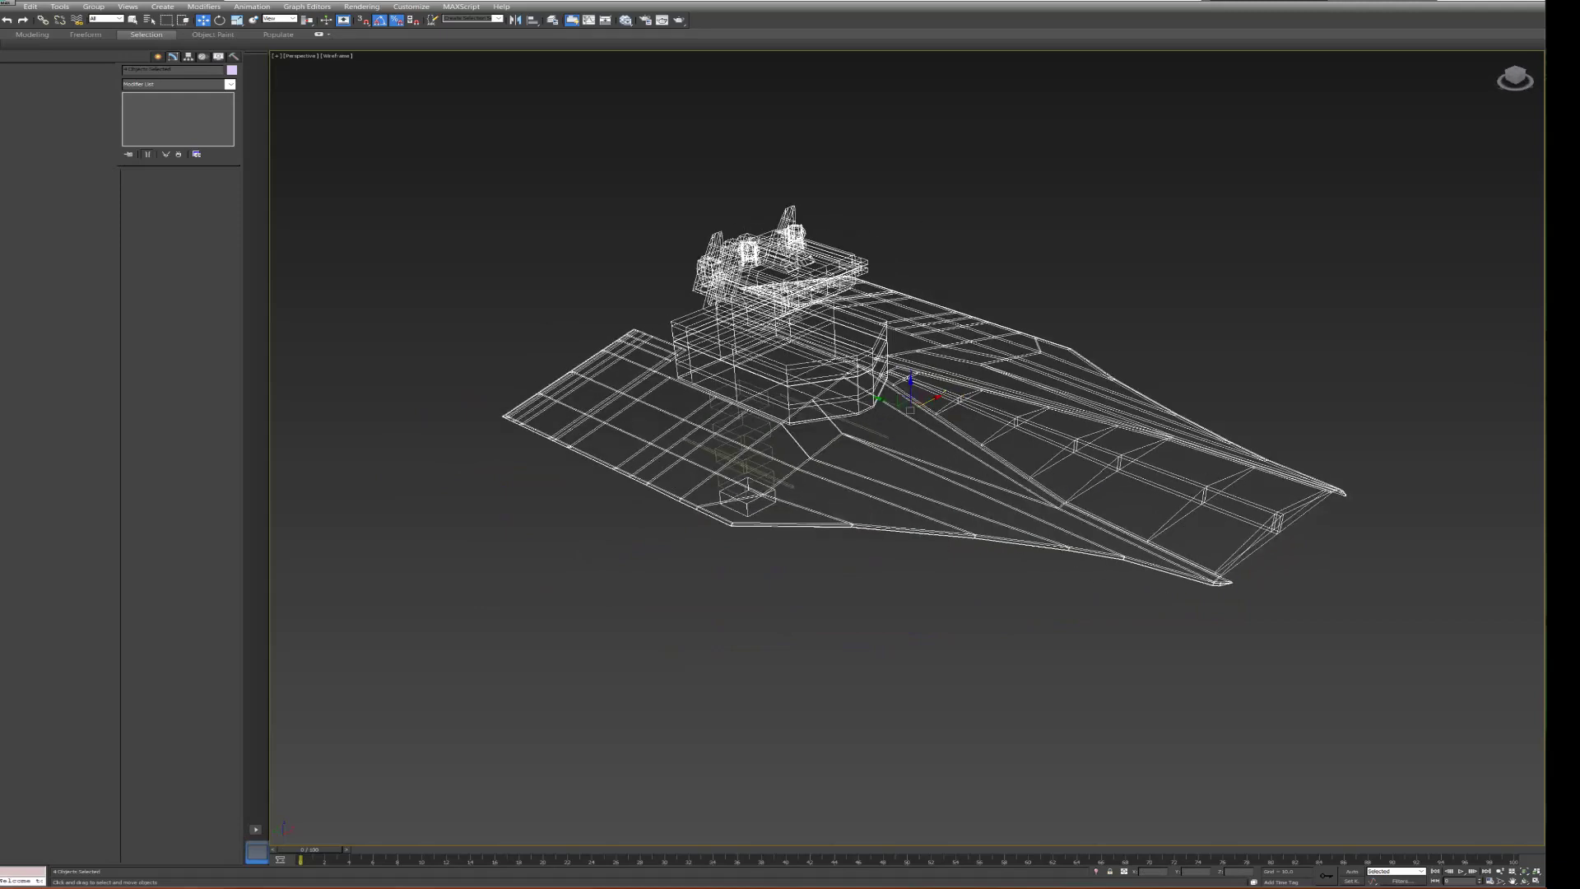
key("ctrl+d")
left_click(9, 3)
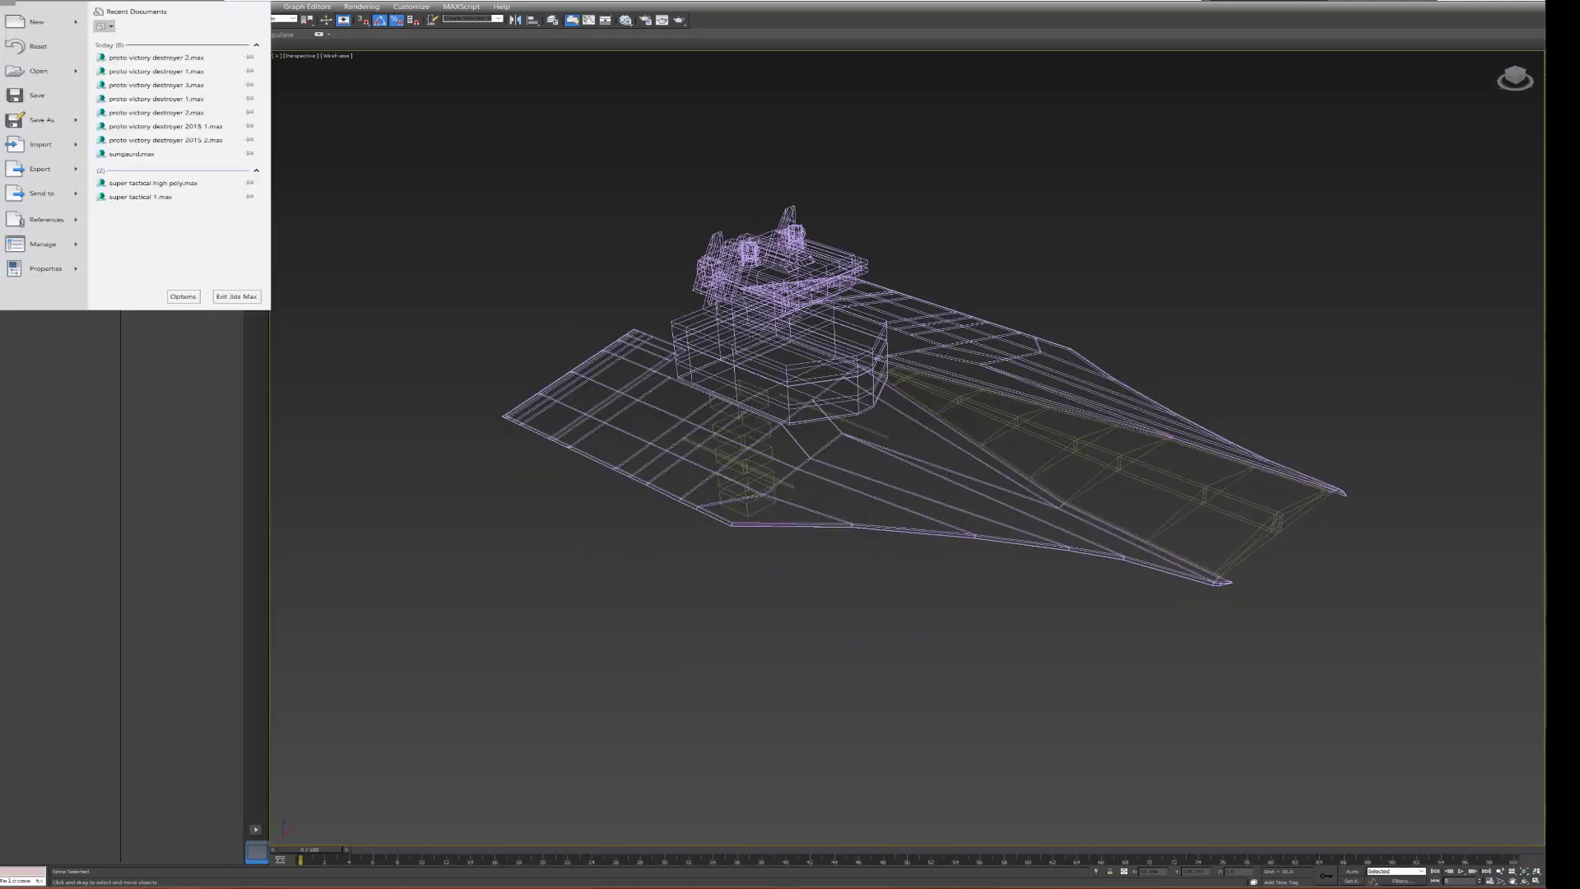
key("Escape")
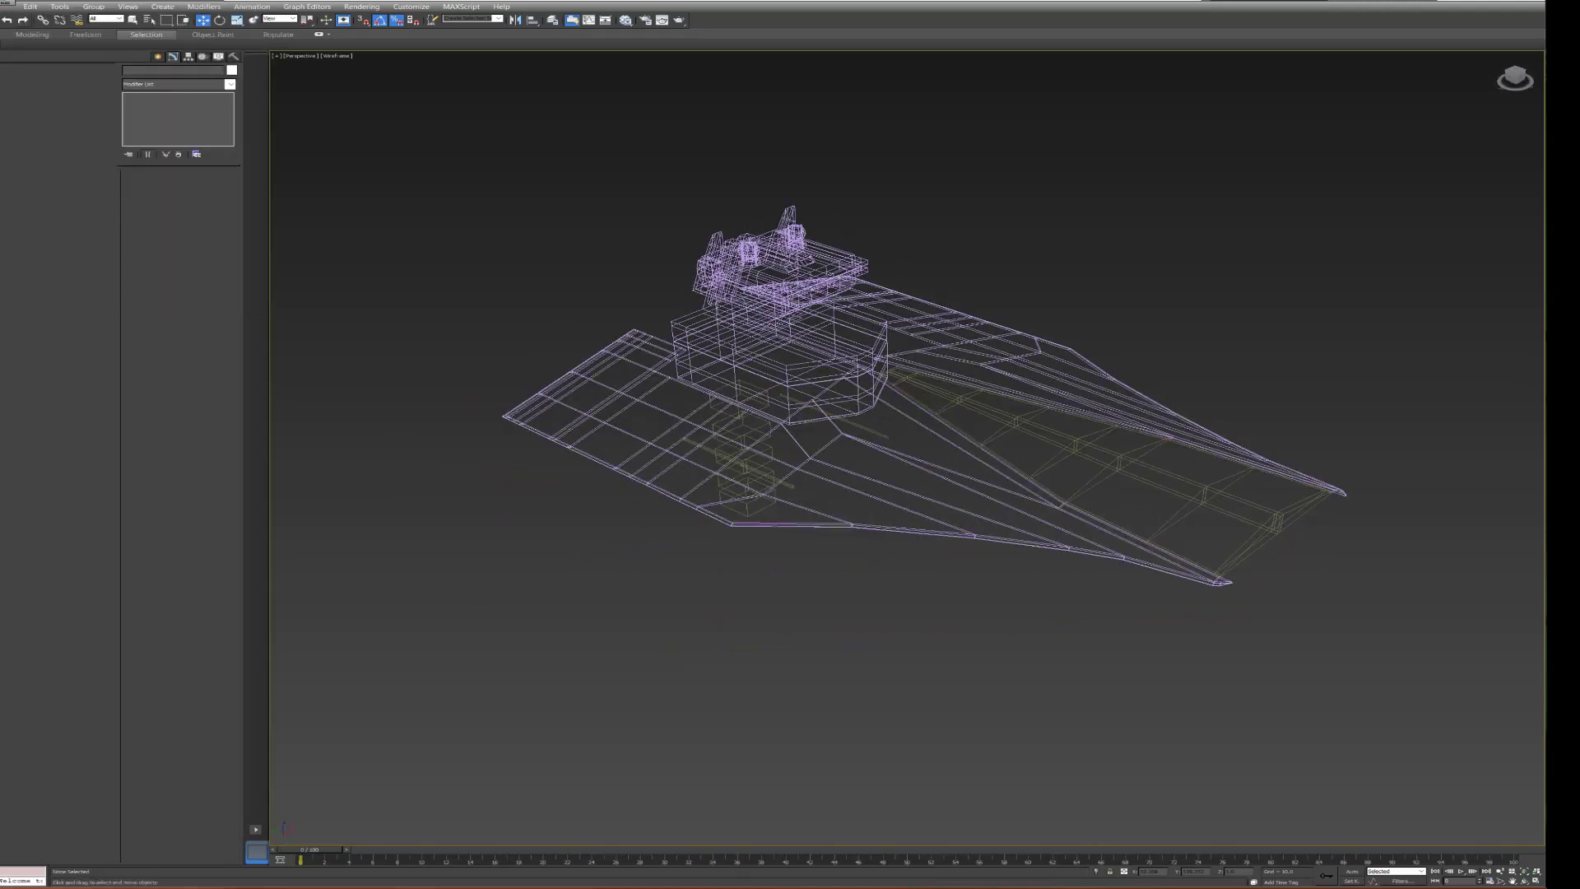
left_click(8, 4)
key("Escape")
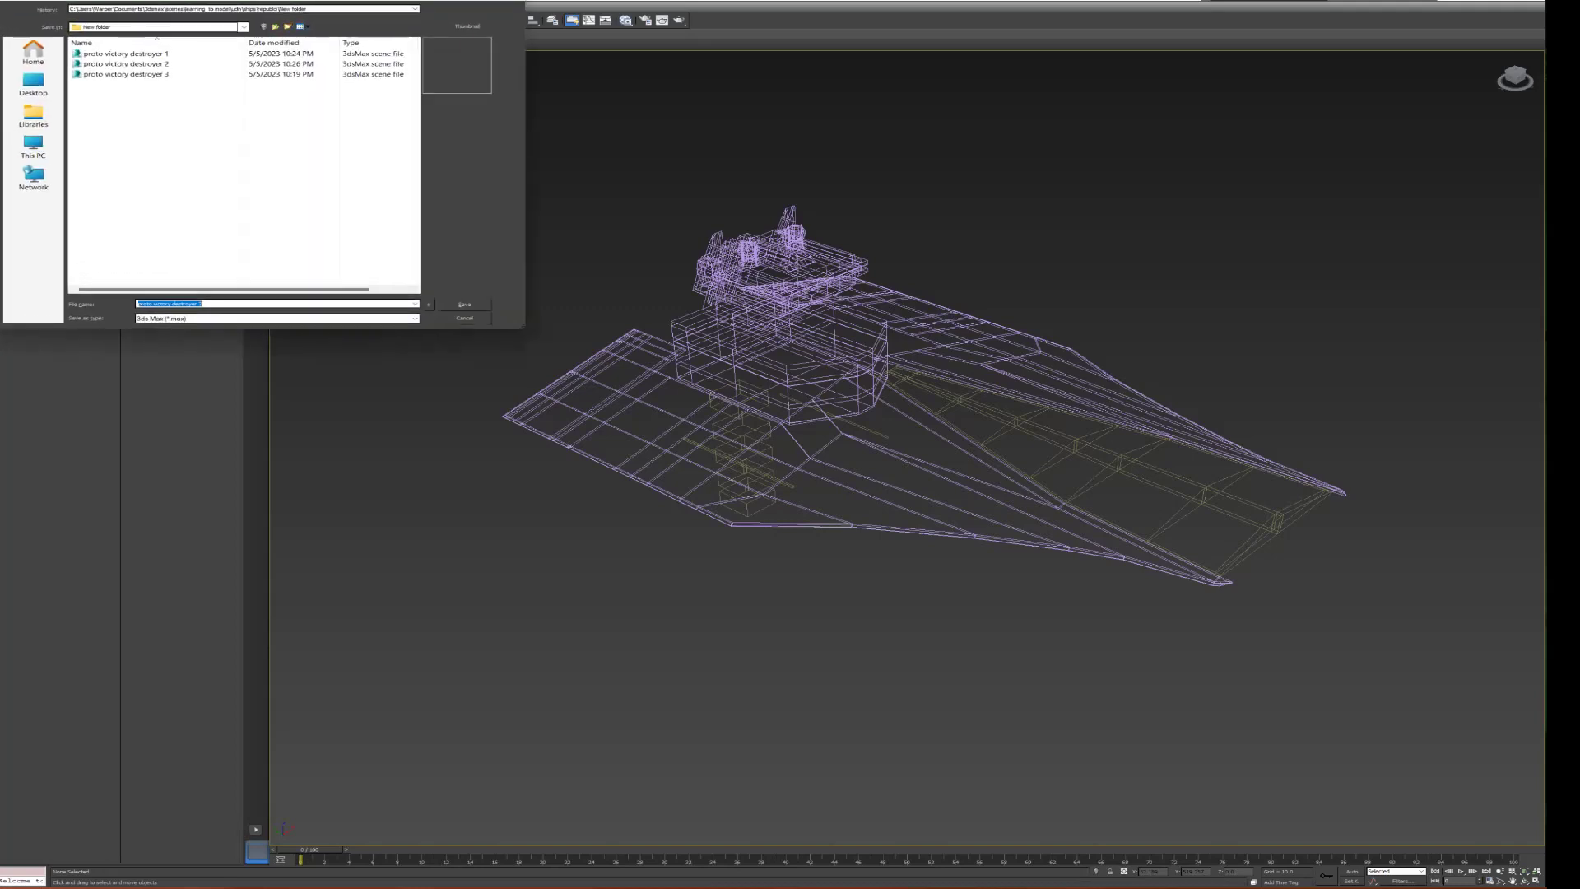
key("Return")
key("Return")
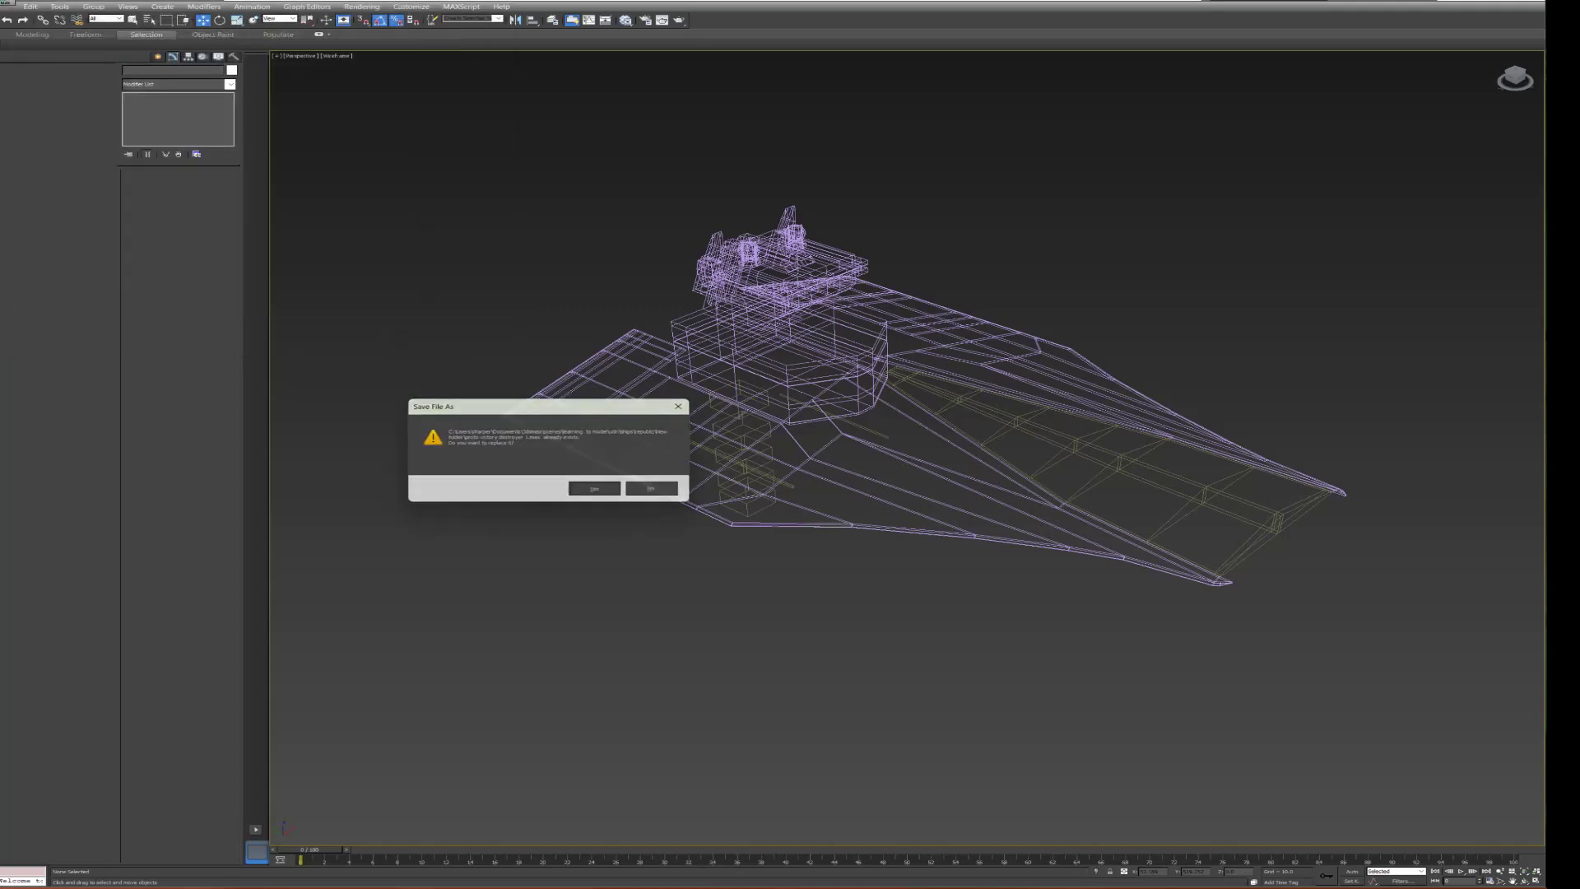
left_click(337, 55)
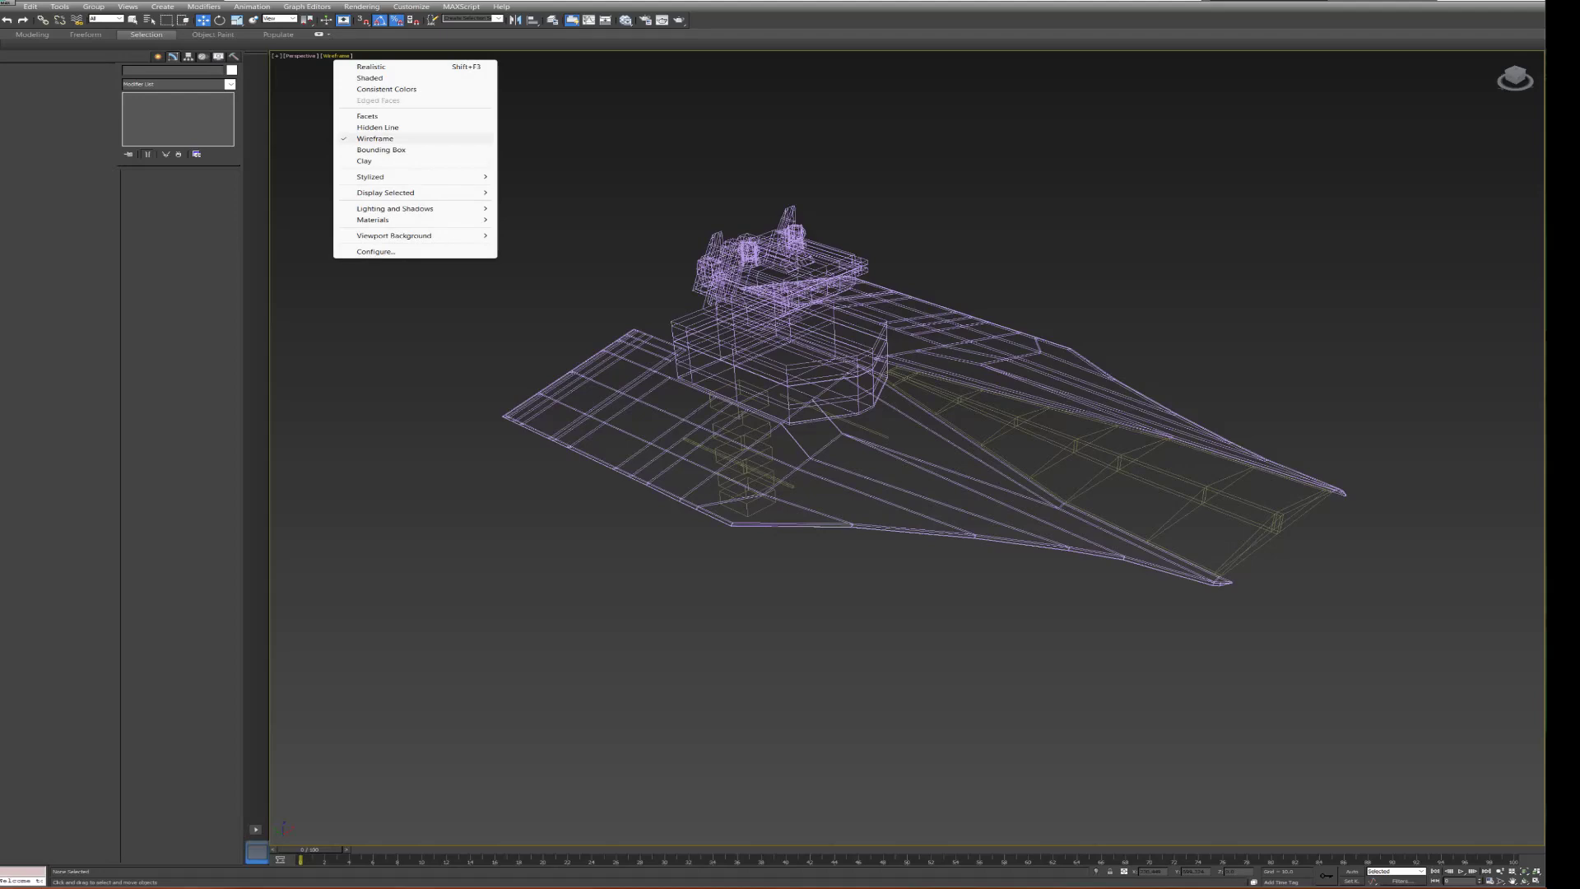
- Switch the viewport to Hidden Line shading and select the hull mesh
left_click(377, 128)
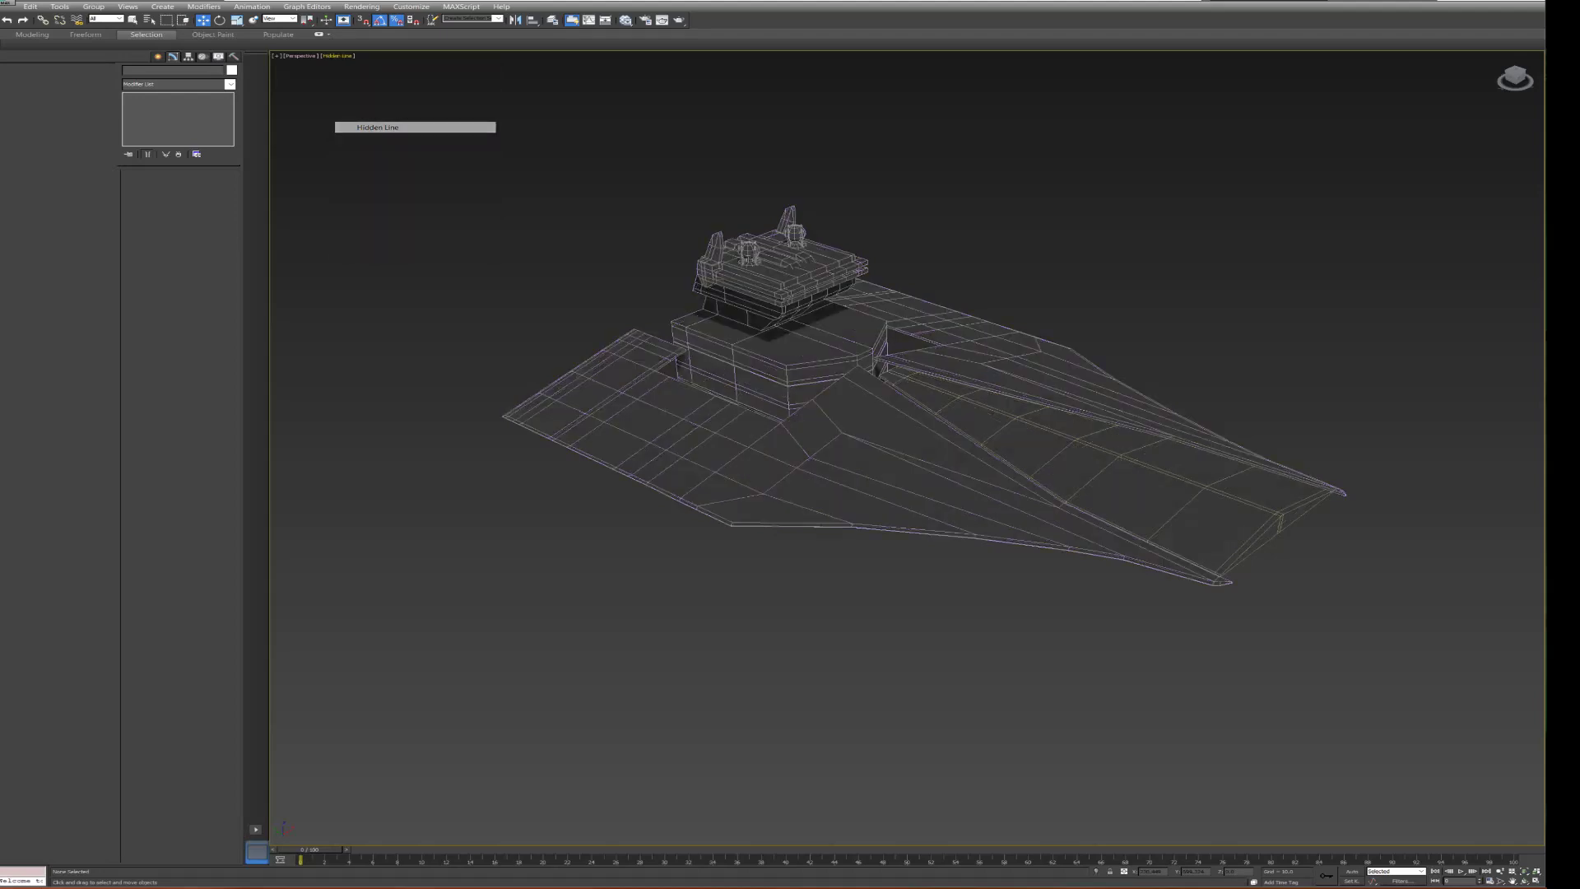
mouse_move(905, 411)
middle_mouse_down("alt")
mouse_move(1004, 362)
mouse_move(938, 362)
mouse_move(889, 313)
mouse_move(938, 395)
mouse_move(1004, 387)
mouse_move(955, 386)
mouse_move(955, 362)
mouse_move(906, 313)
mouse_move(790, 411)
mouse_move(823, 444)
mouse_move(848, 427)
mouse_move(822, 379)
mouse_move(790, 379)
mouse_move(773, 412)
middle_mouse_up("alt")
left_click(790, 346)
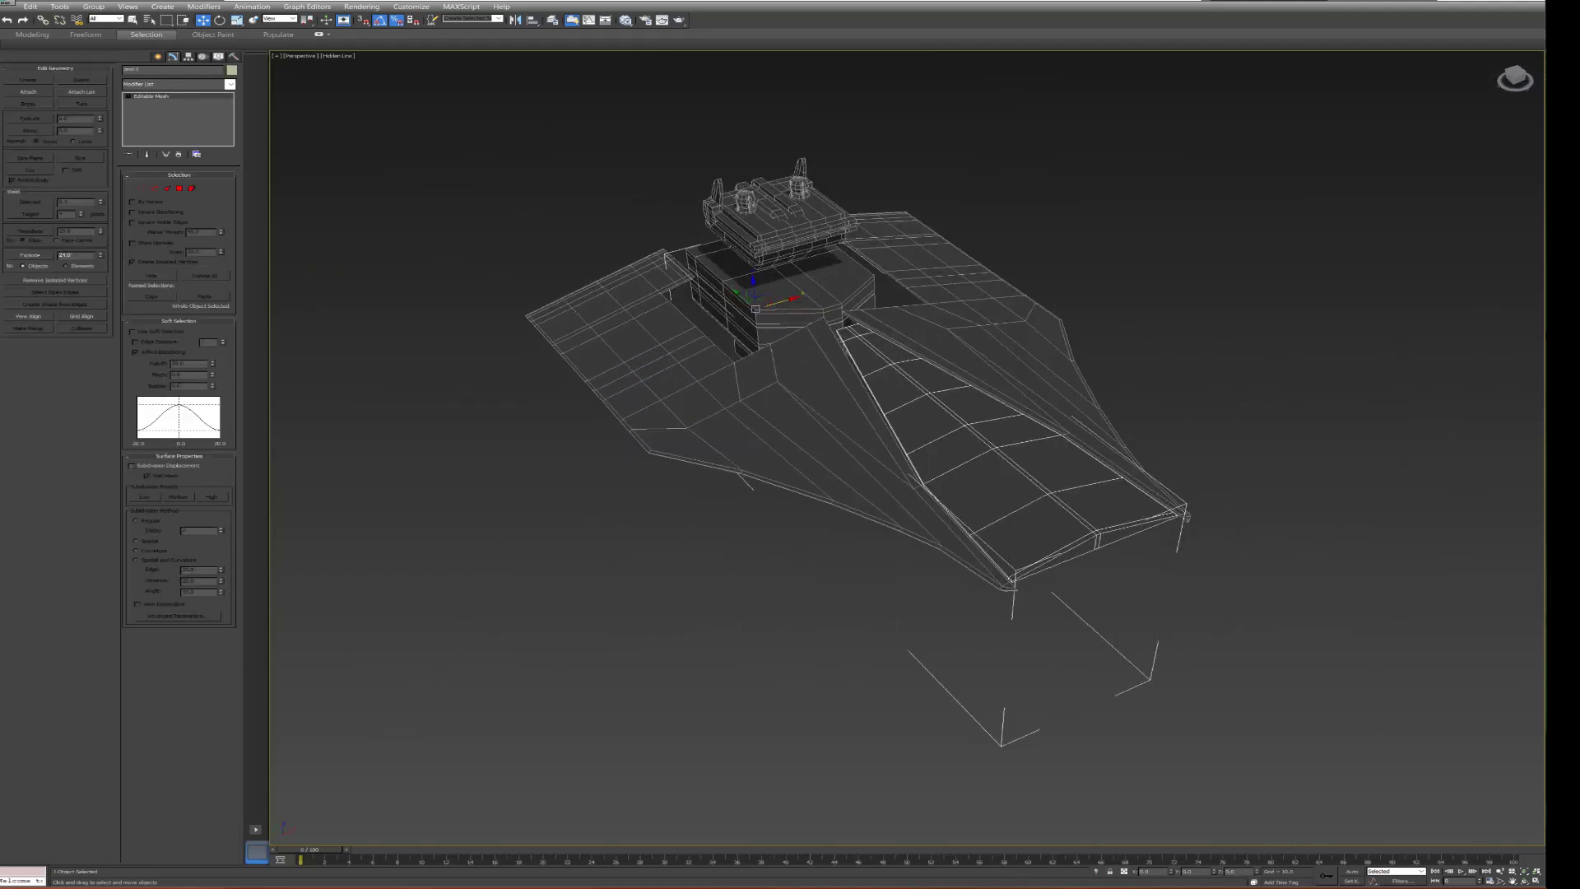
- Select both halves of the hull's front-edge face at Polygon level
key("ctrl+a")
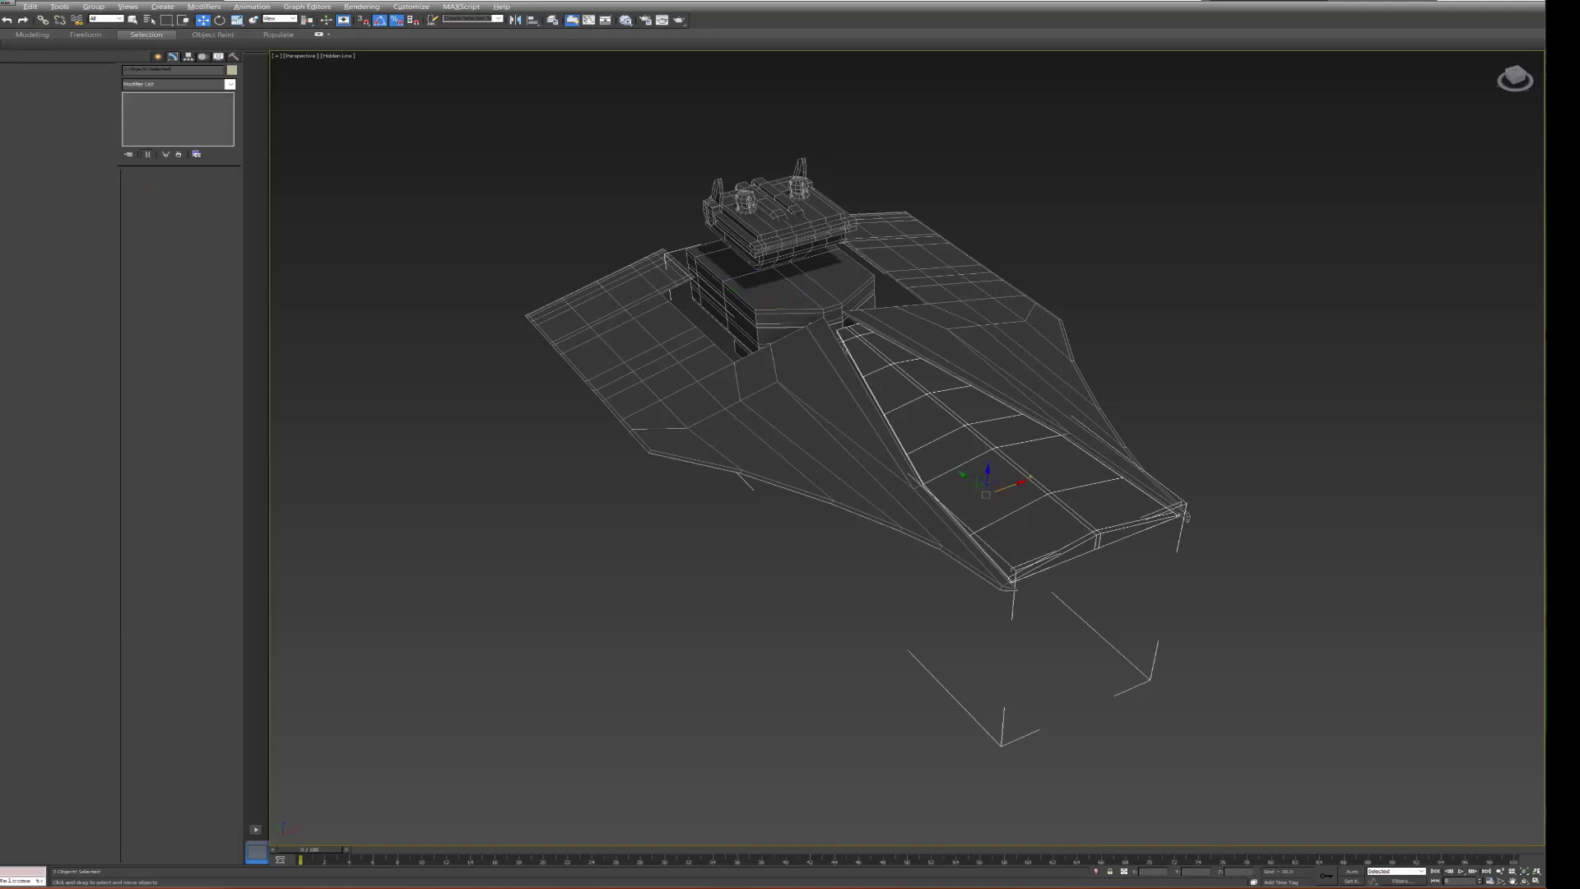
key("ctrl+z")
key("shift+z")
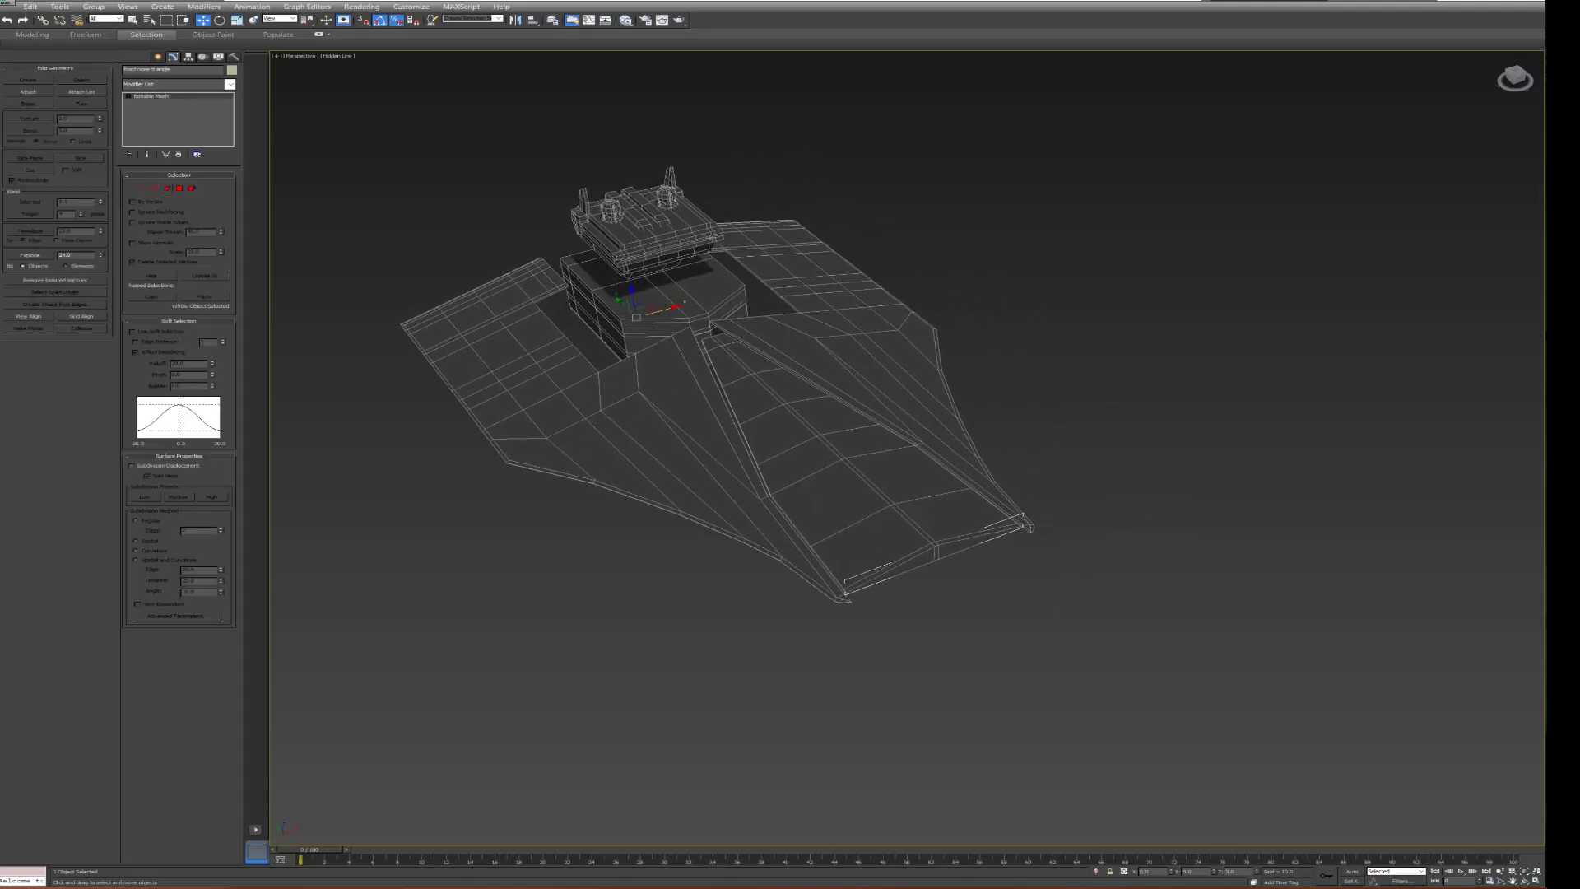
left_click(179, 189)
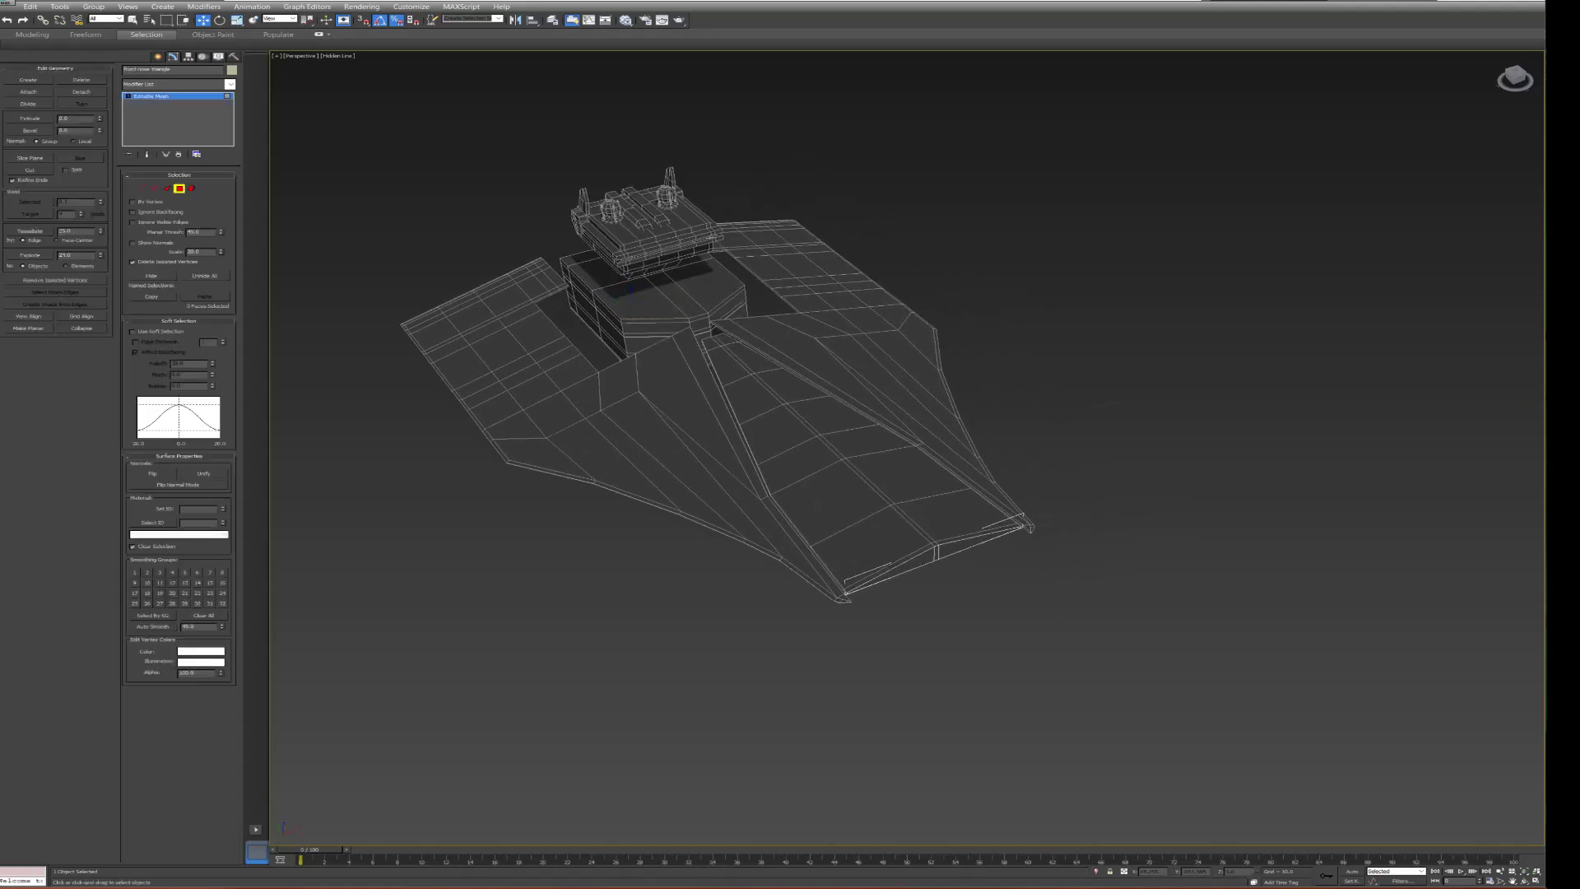
left_click(979, 539)
left_click(892, 572, "ctrl")
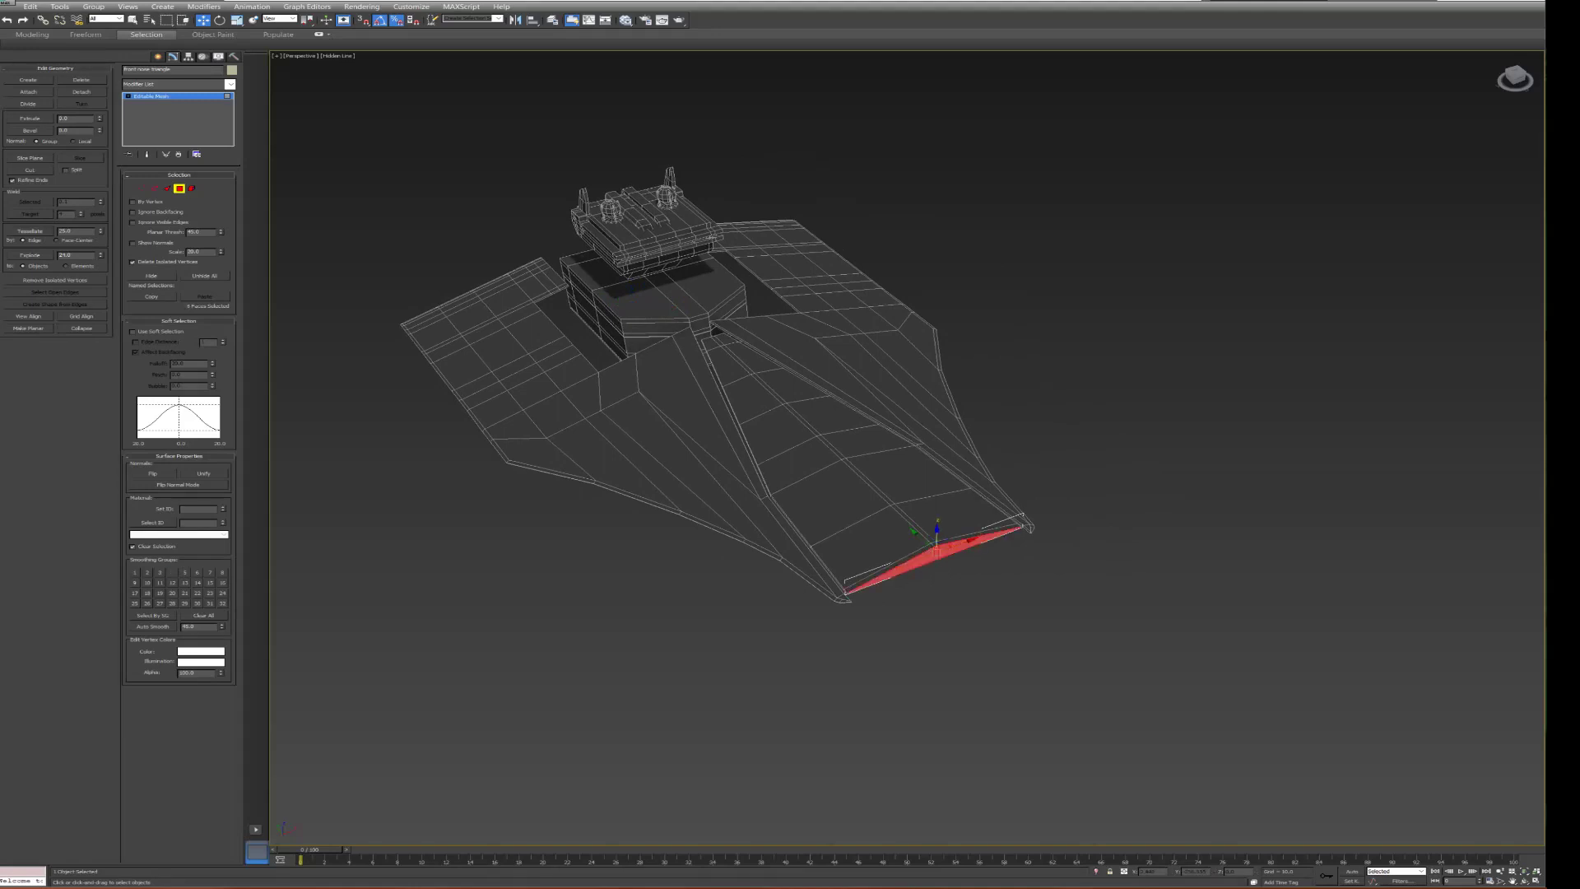
- Enlarge the Photos sketch to view its pointed nose, then move it aside
key("alt+Tab")
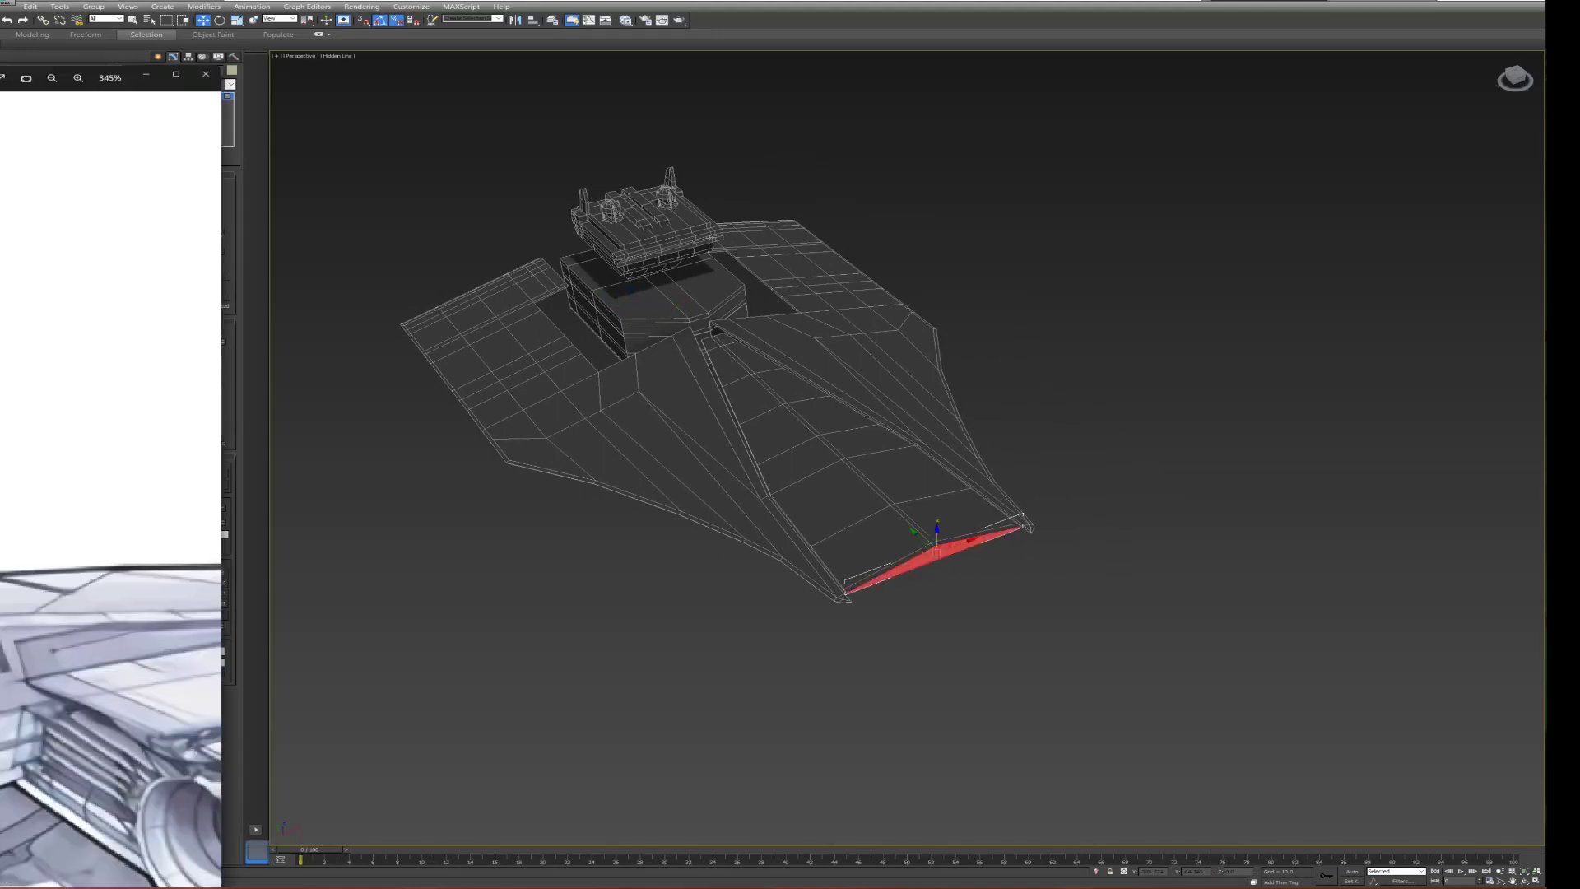
left_click_drag(124, 78, 357, 117)
left_click_drag(354, 494, 426, 475)
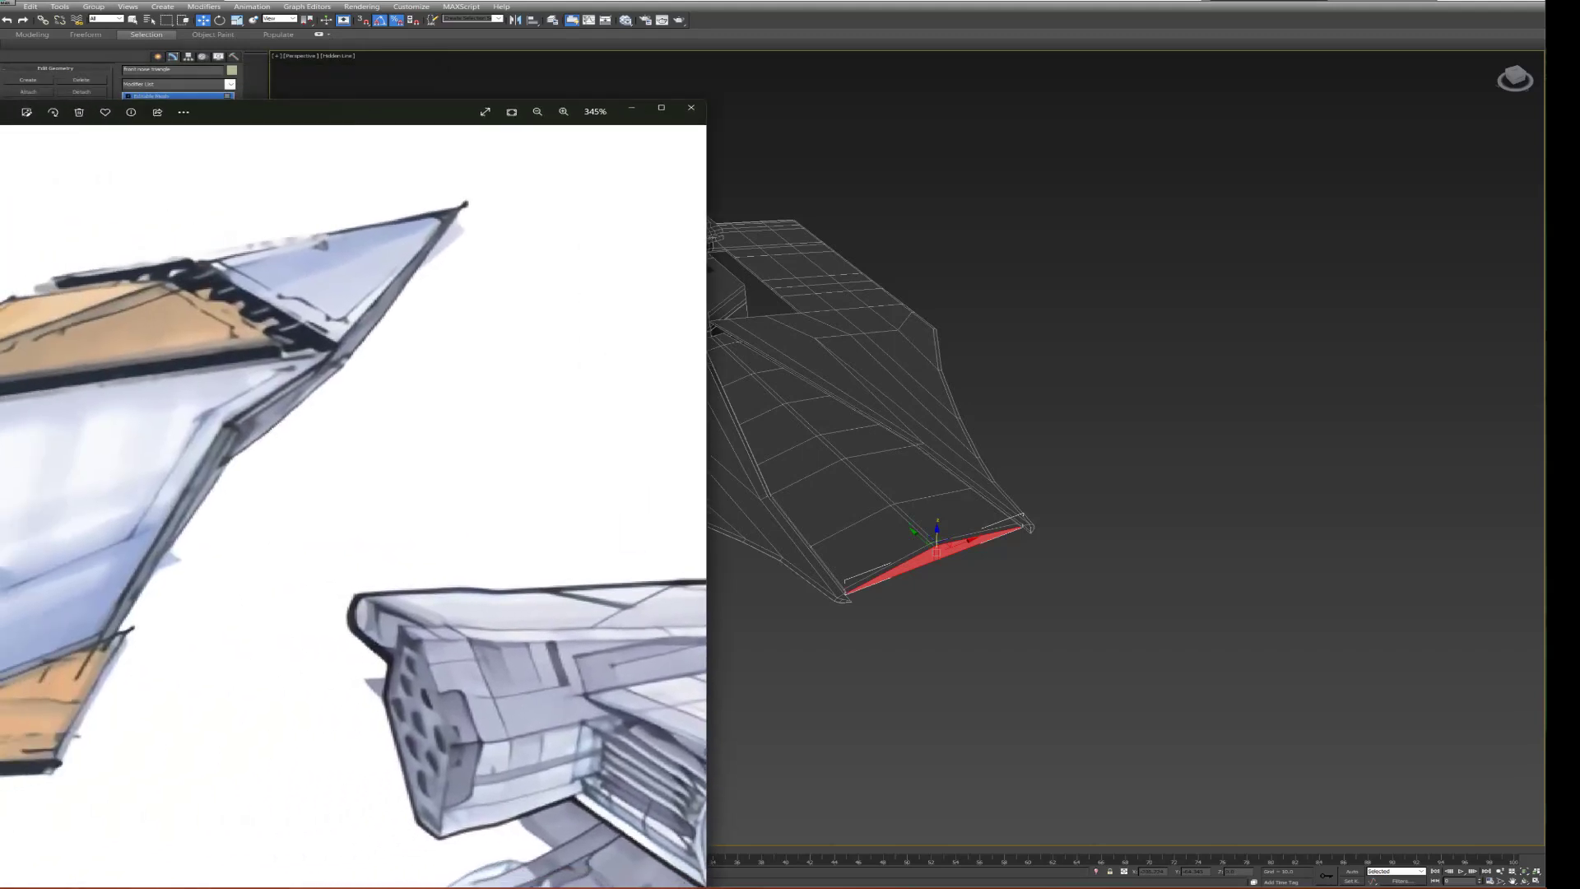
mouse_move(267, 116)
left_mouse_down()
mouse_move(145, 131)
mouse_move(1, 98)
left_mouse_up()
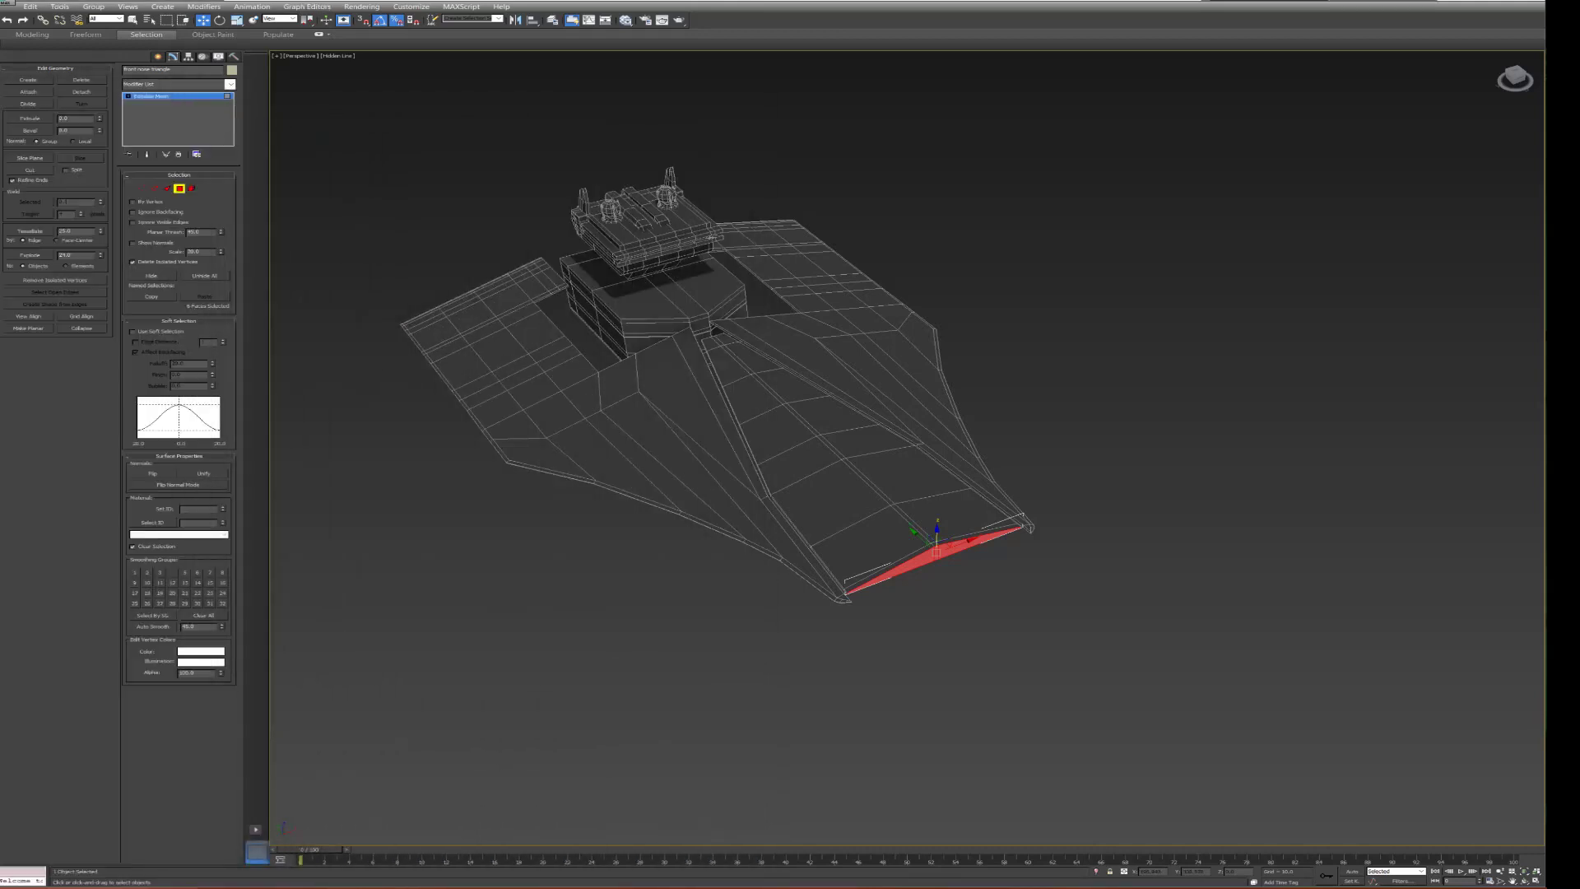
middle_click_drag(822, 494, 987, 461, "alt")
middle_click_drag(823, 493, 823, 526, "alt")
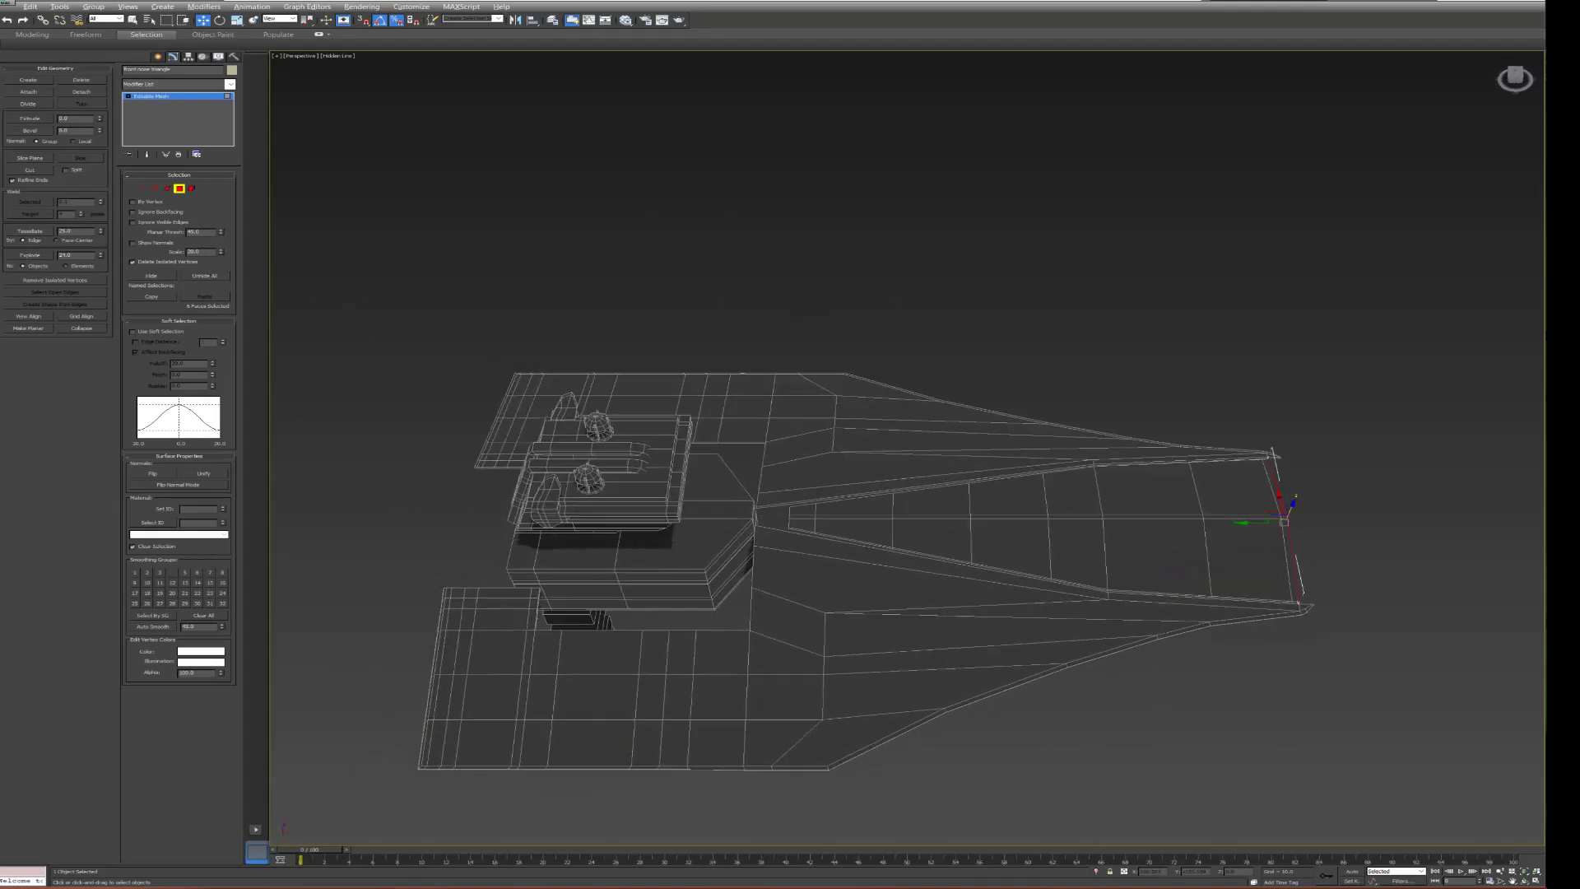
left_click(337, 55)
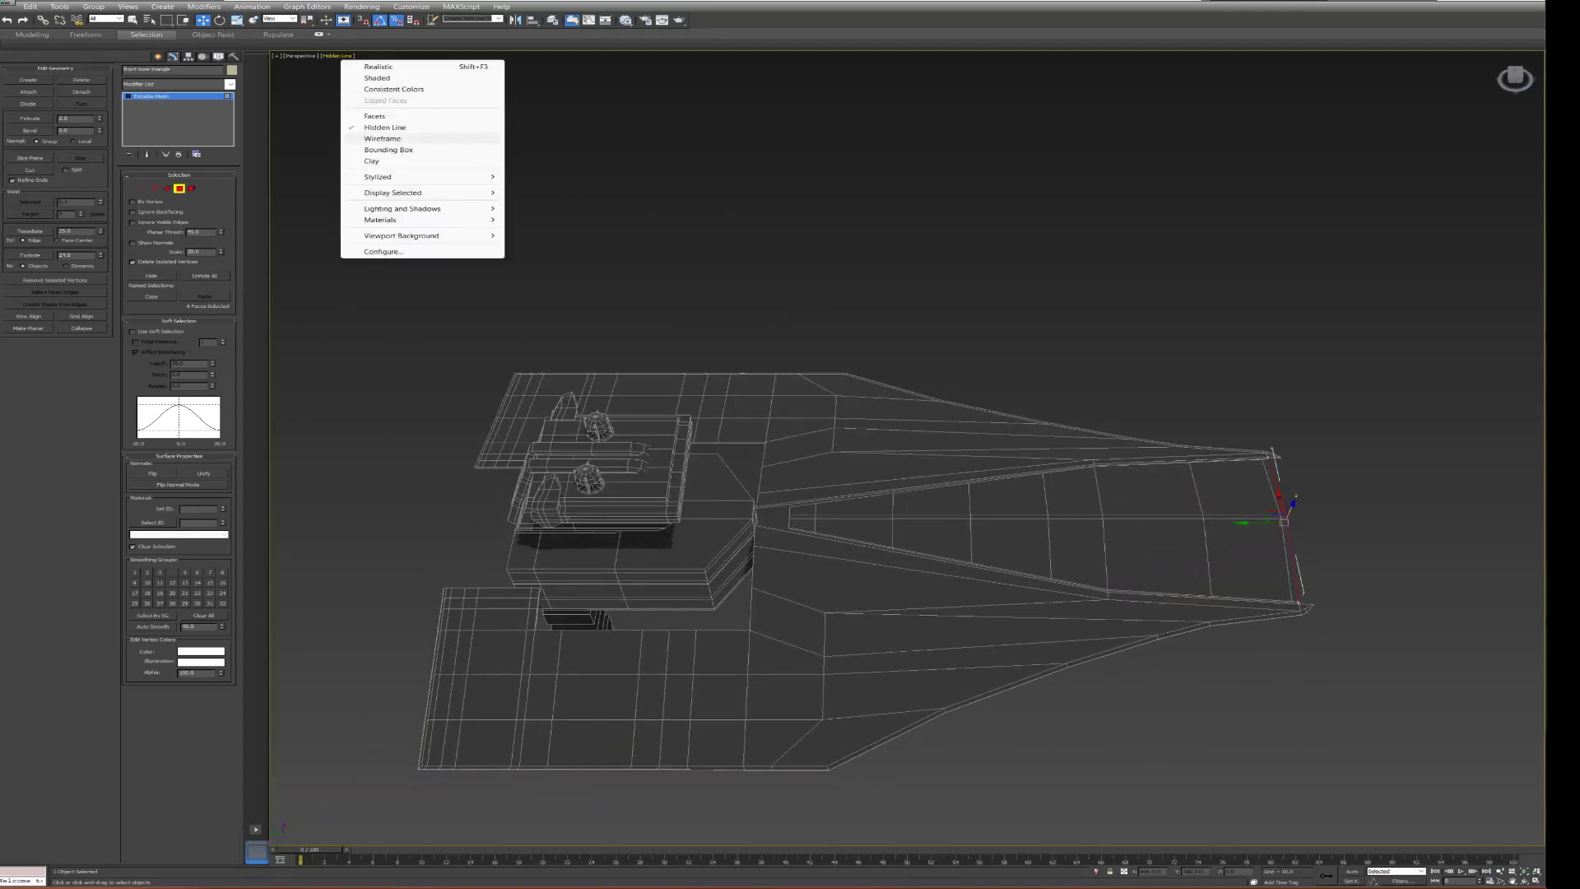
left_click(383, 138)
middle_click_drag(823, 494, 855, 477, "alt")
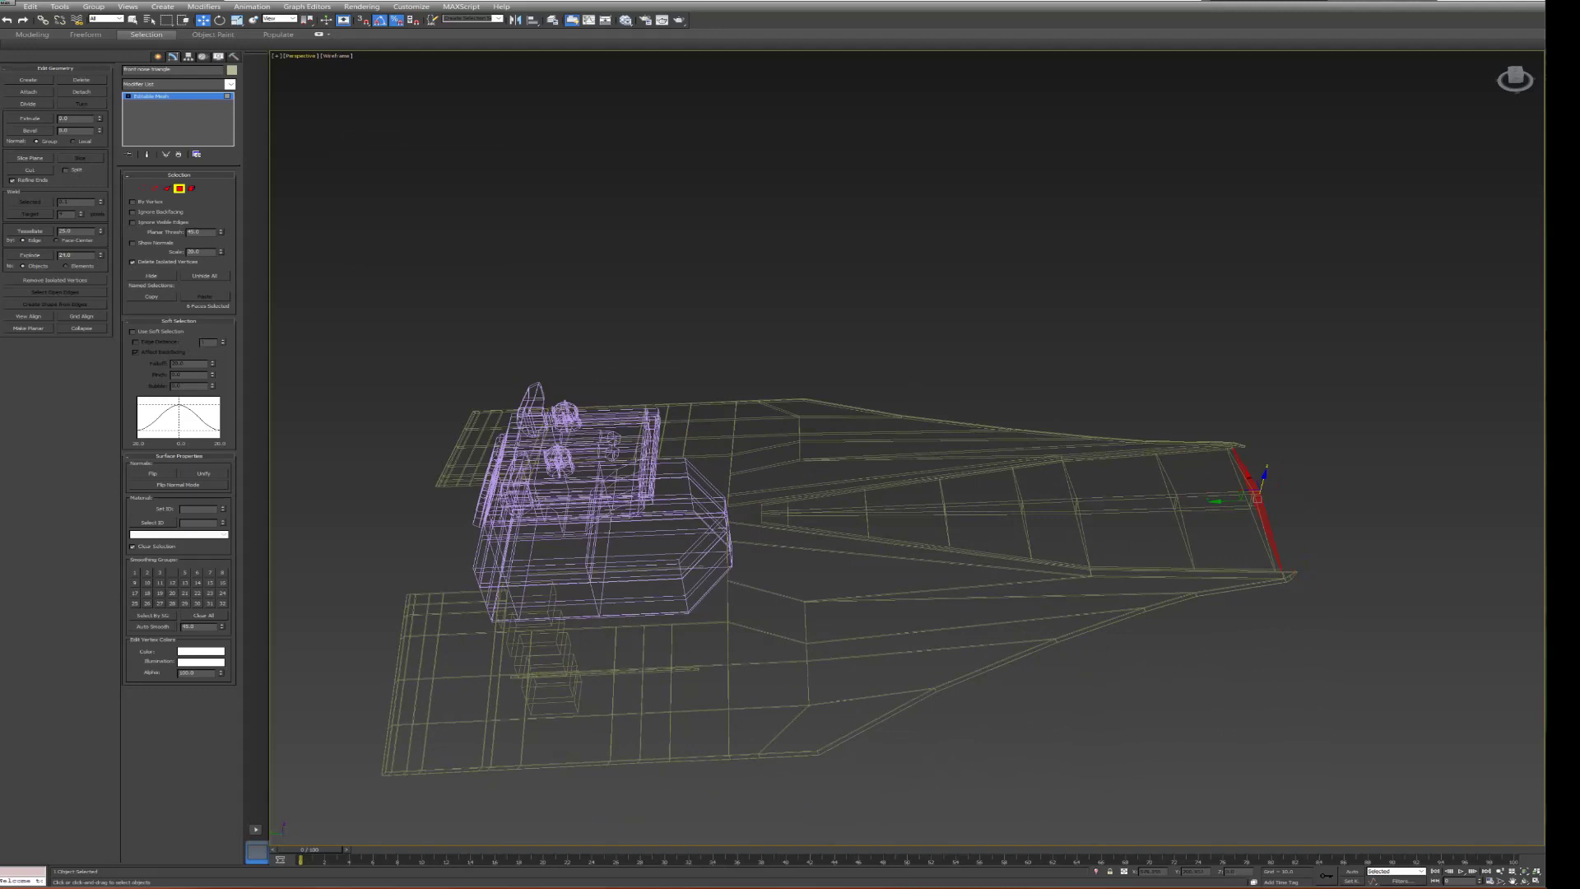
left_click(276, 55)
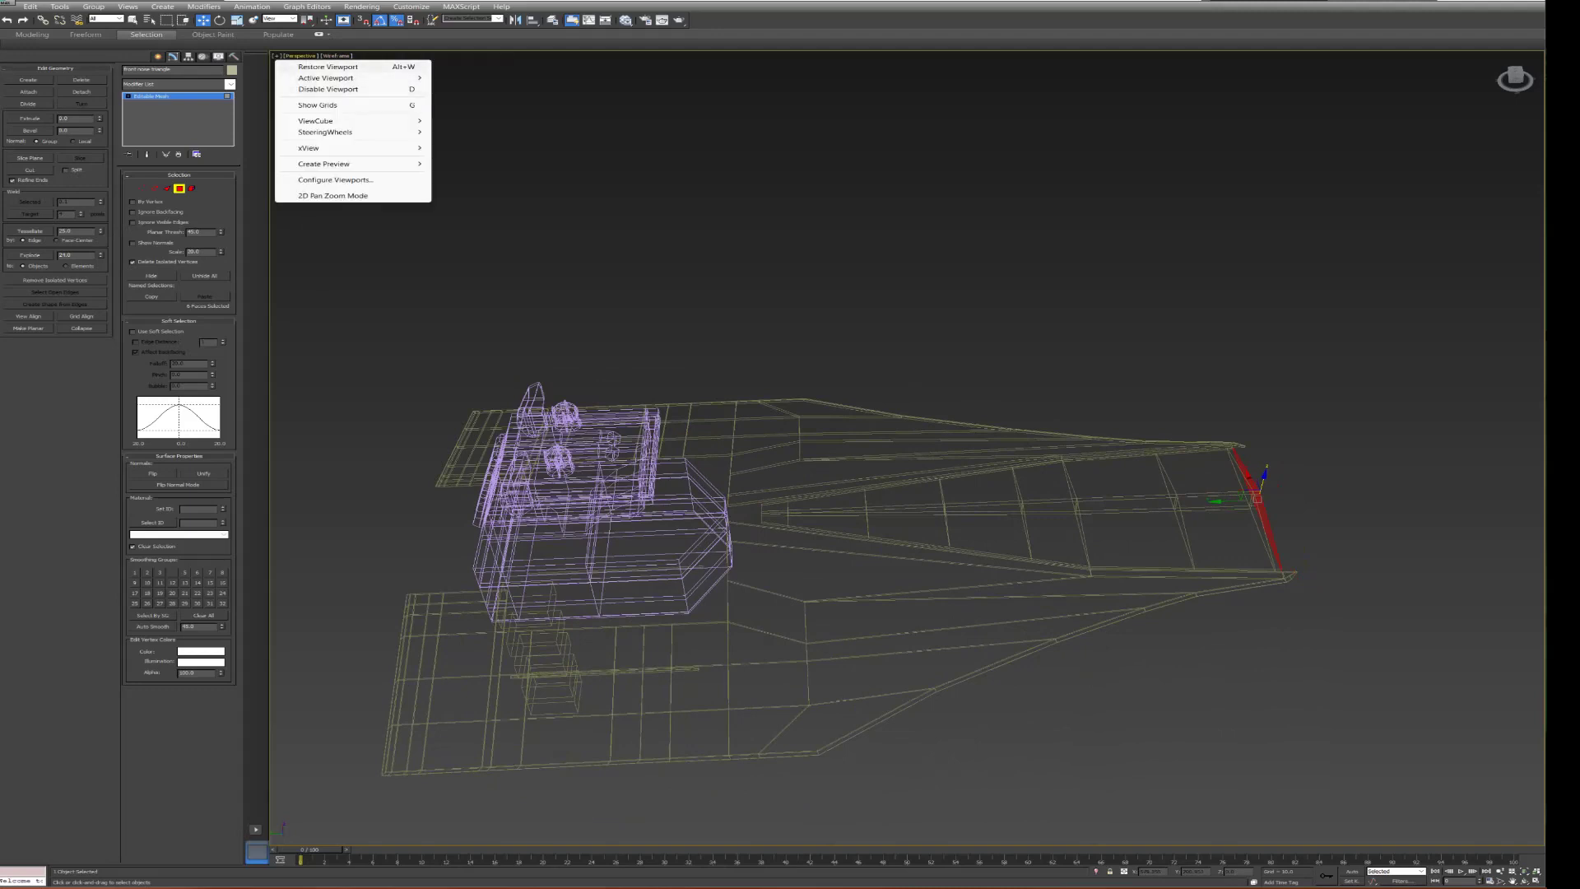
left_click(461, 131)
left_click(275, 55)
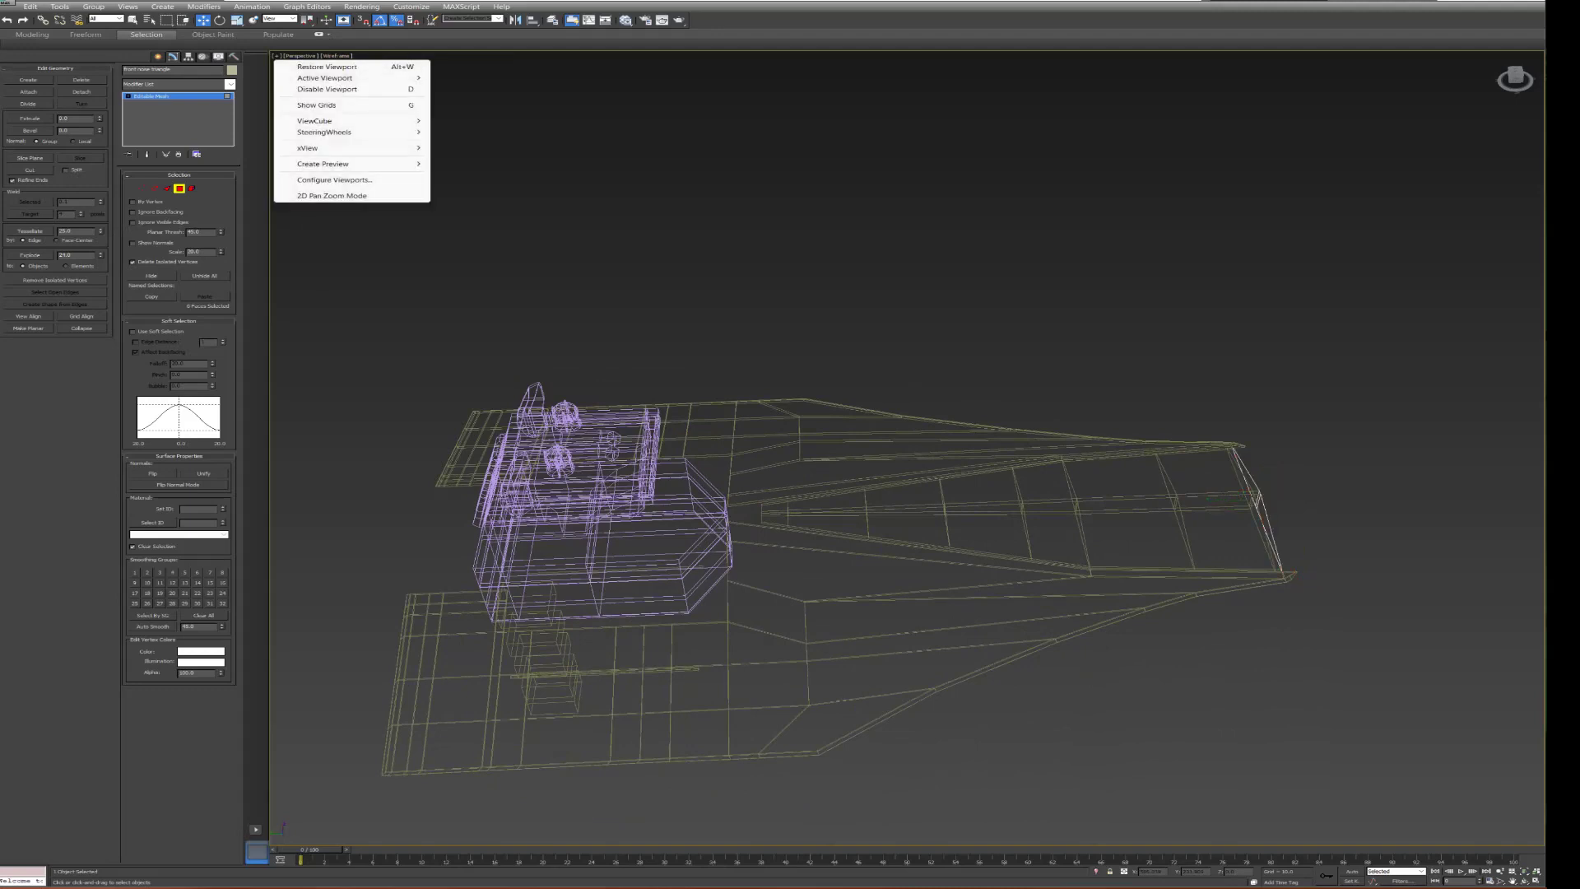
left_click(317, 105)
middle_click_drag(823, 535, 865, 510, "alt")
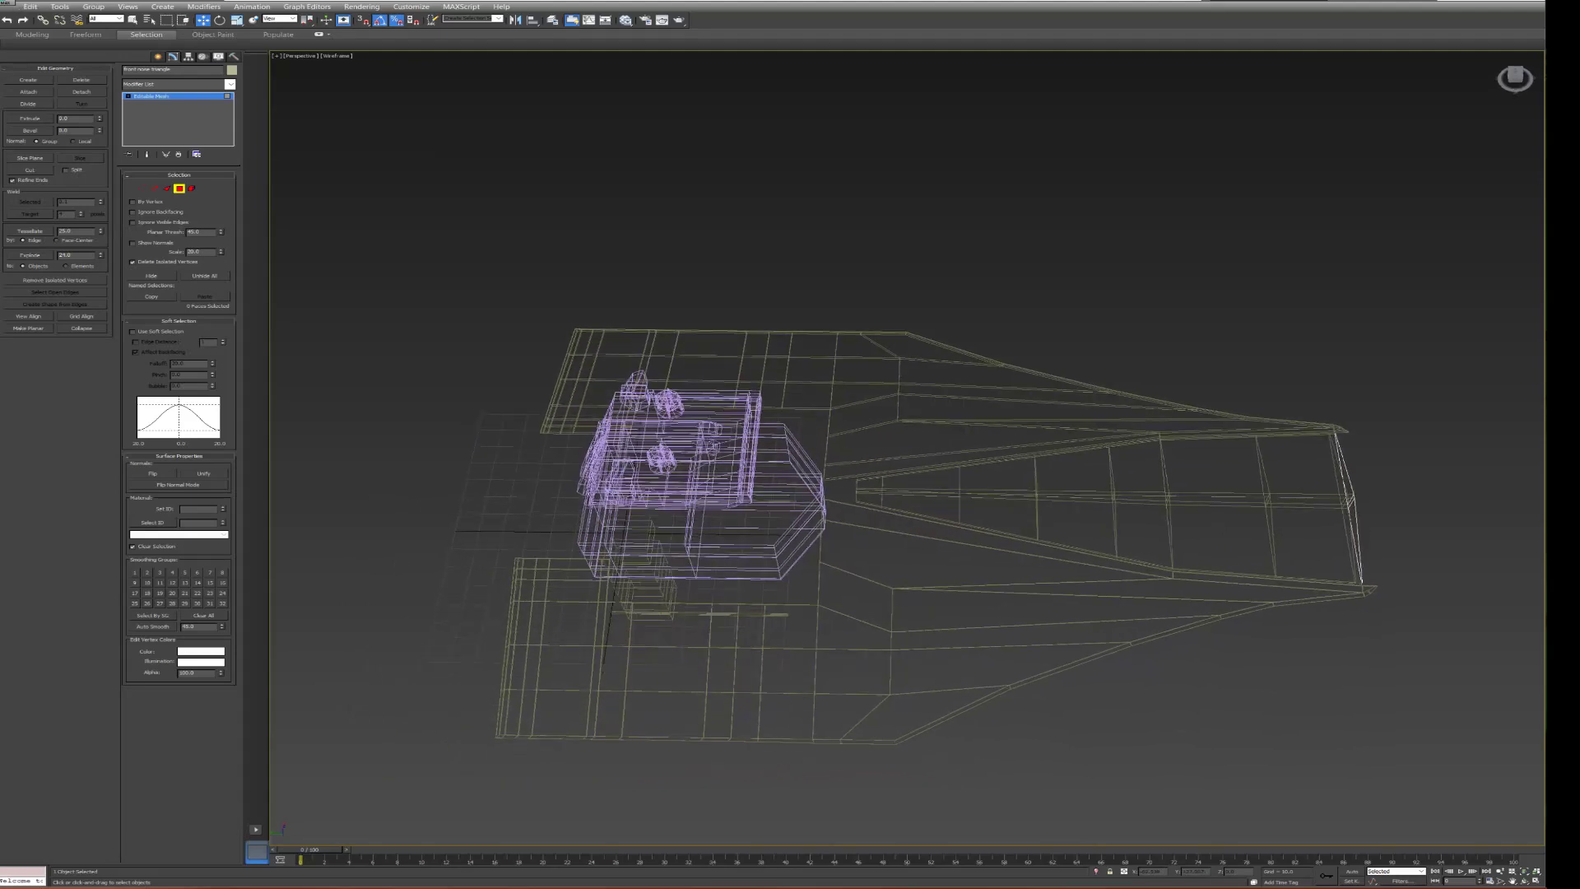
key("alt+Tab")
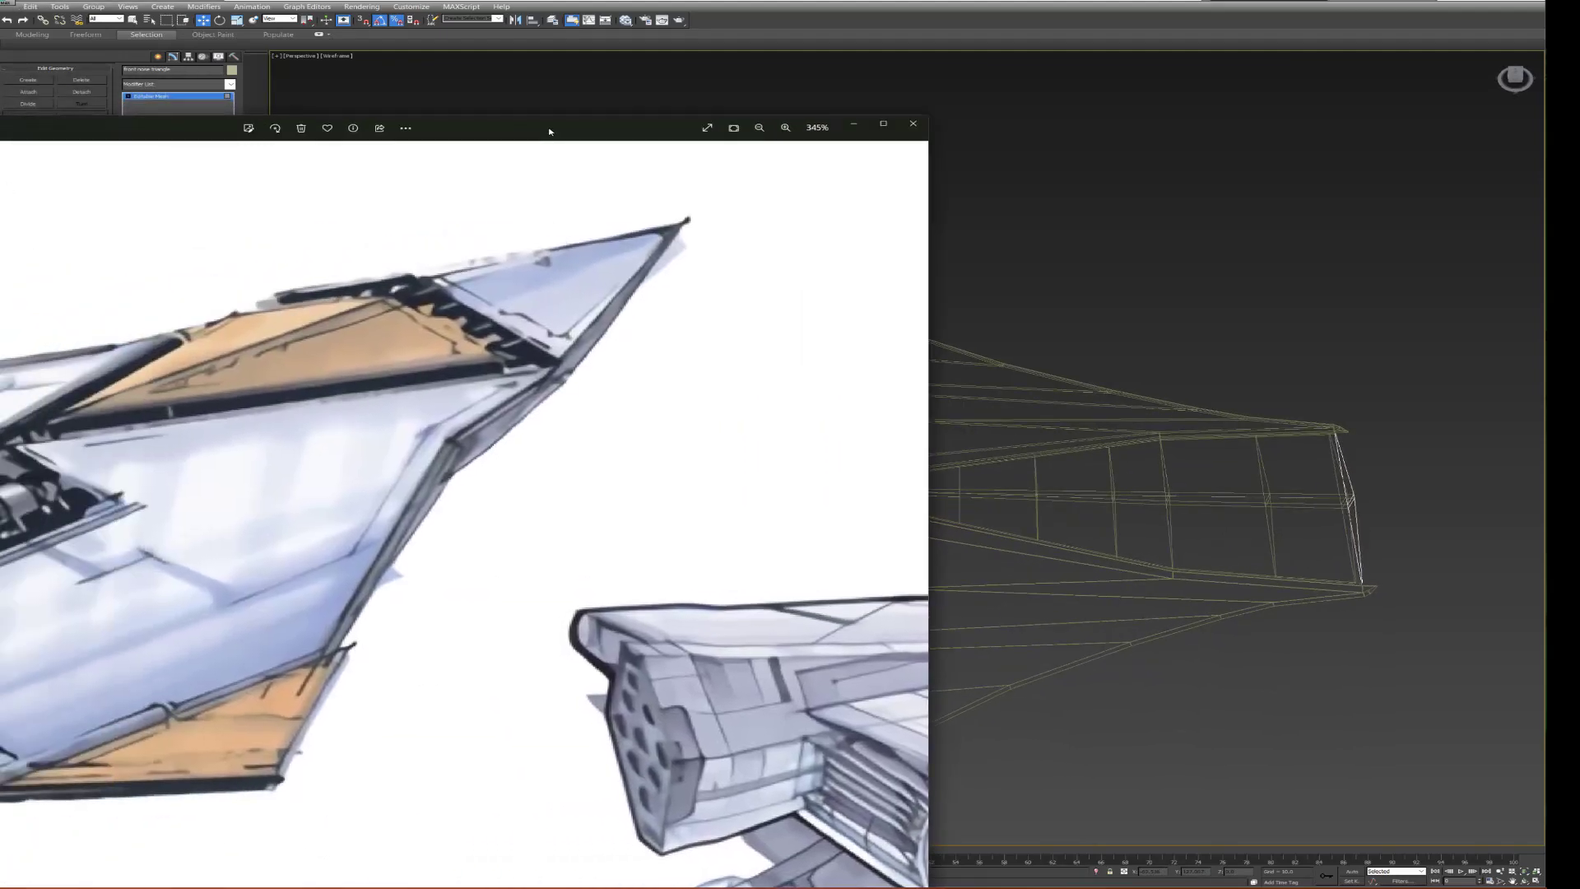
left_click_drag(549, 131, 842, 121)
left_click_drag(576, 494, 815, 477)
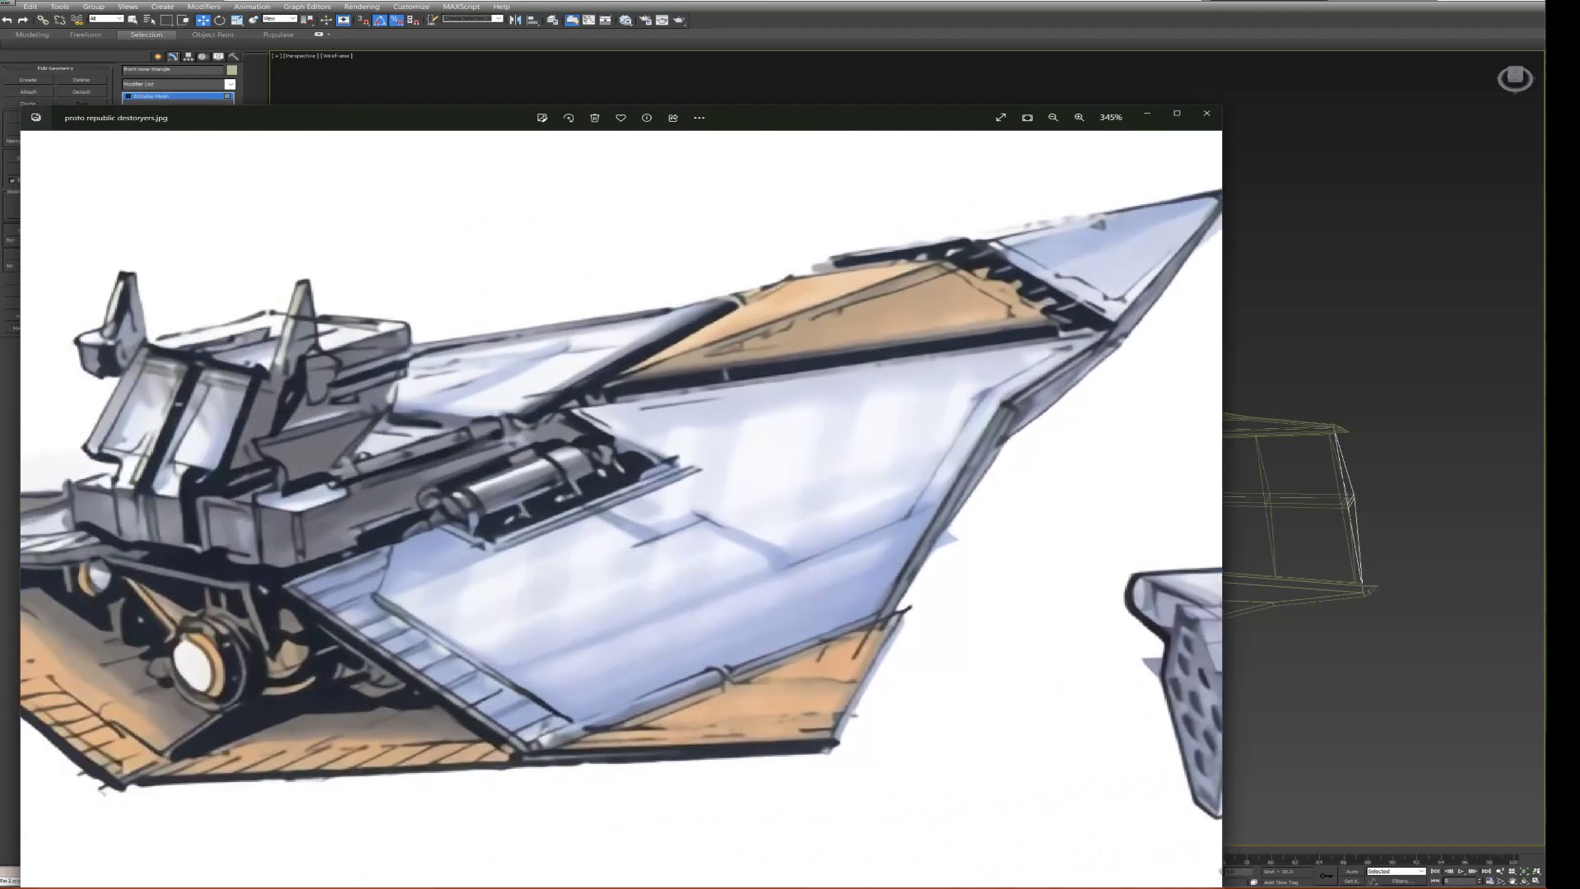
key("alt+Tab")
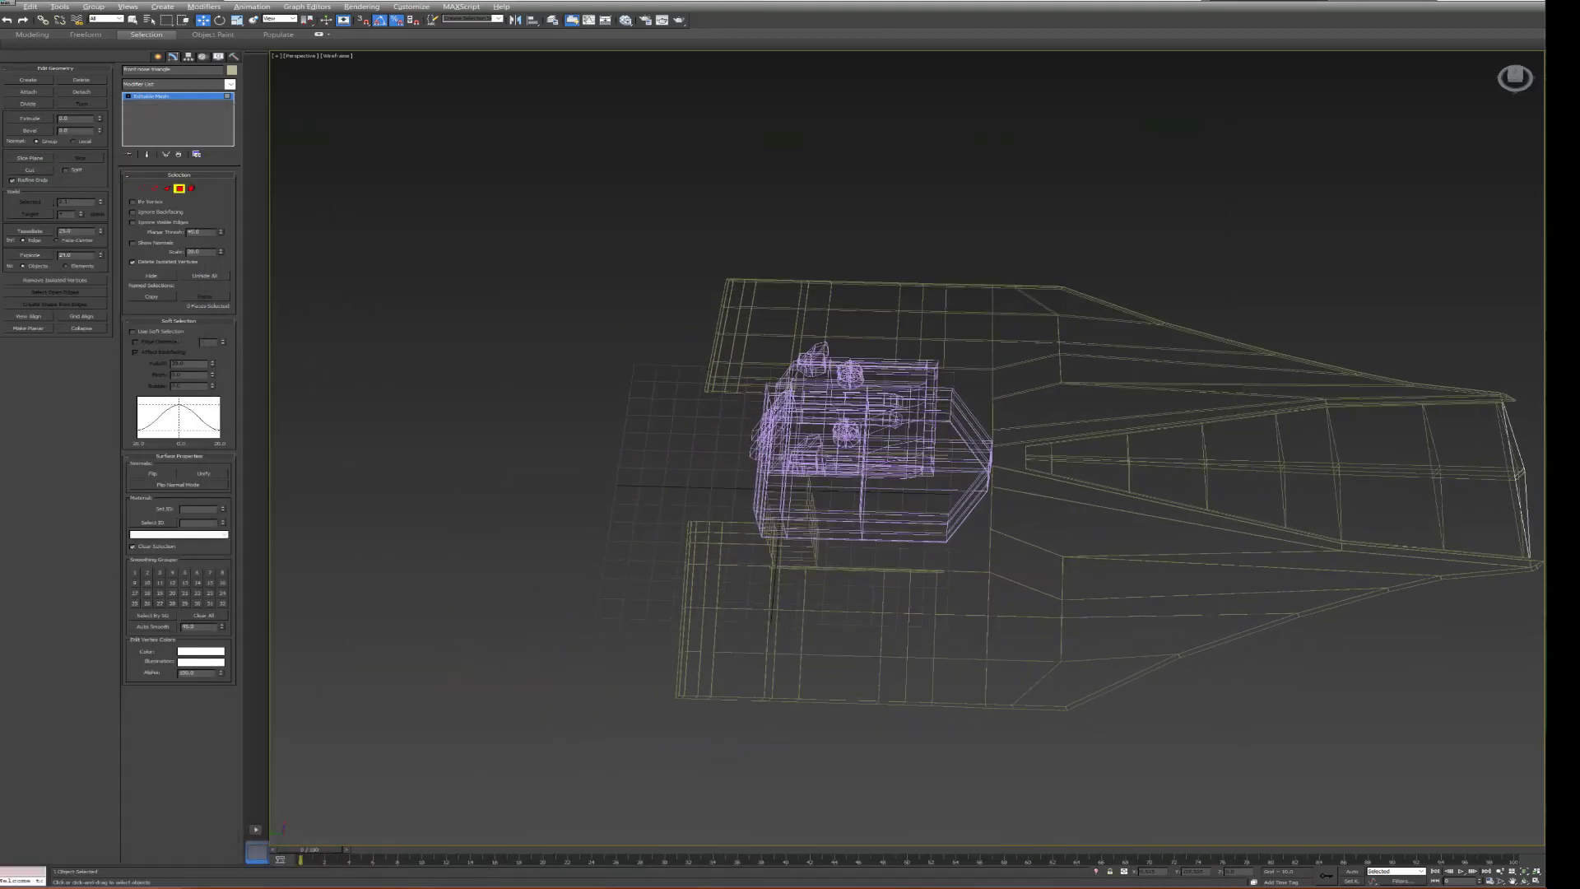
middle_click_drag(905, 387, 1012, 374, "alt")
scroll(905, 371, "up", 3)
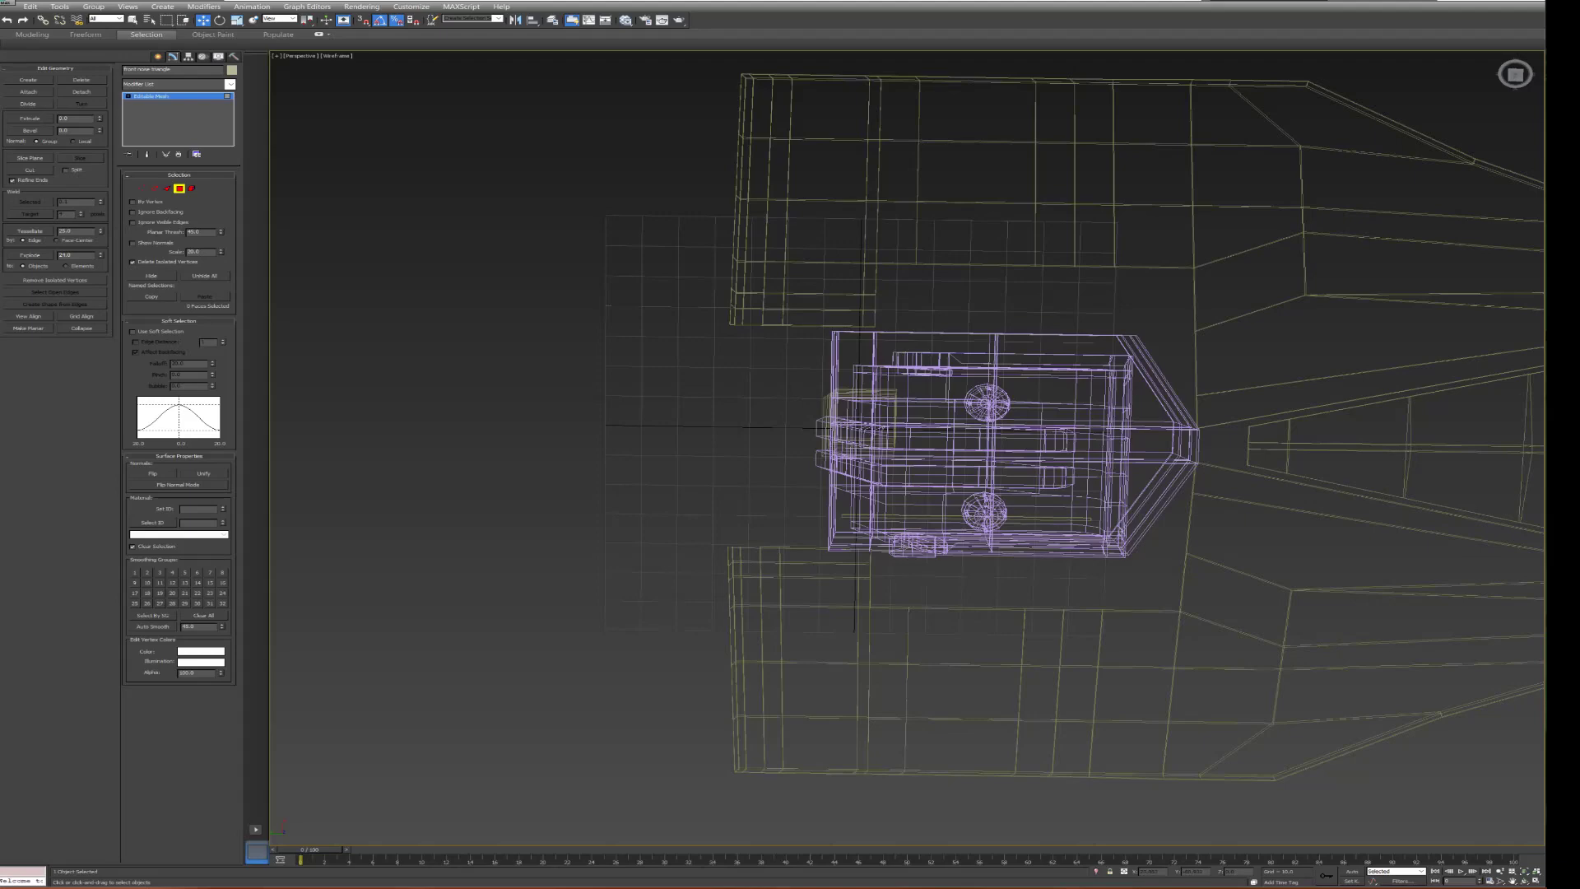
scroll(905, 428, "down", 2)
scroll(905, 427, "down", 4)
mouse_move(905, 428)
middle_mouse_down("alt")
mouse_move(906, 363)
mouse_move(954, 329)
middle_mouse_up("alt")
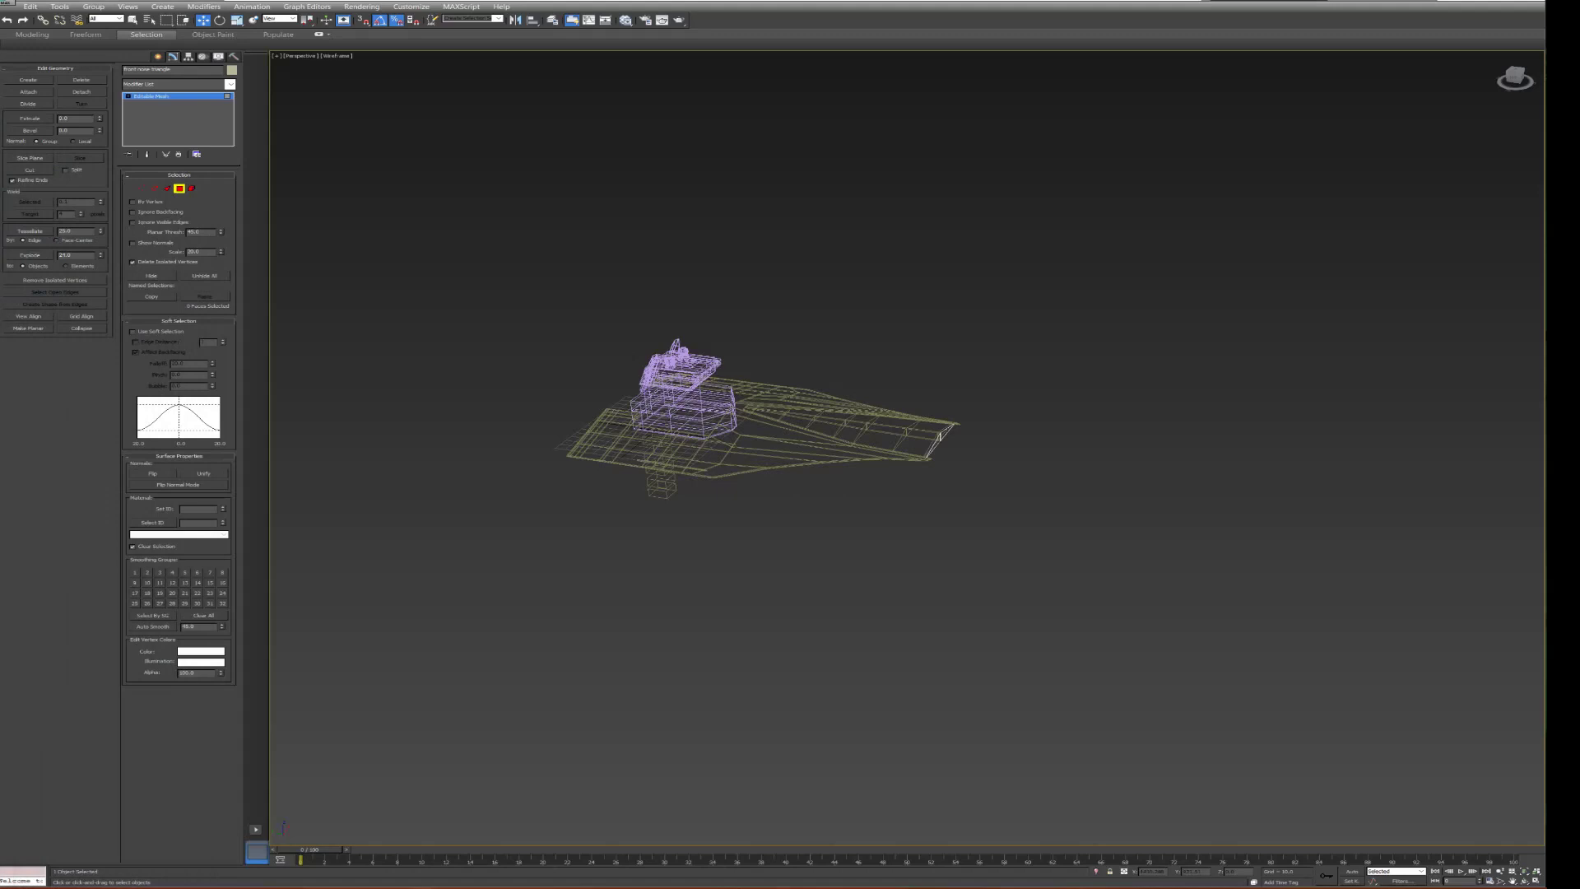
middle_click_drag(823, 412, 757, 420, "alt")
scroll(833, 458, "up", 2)
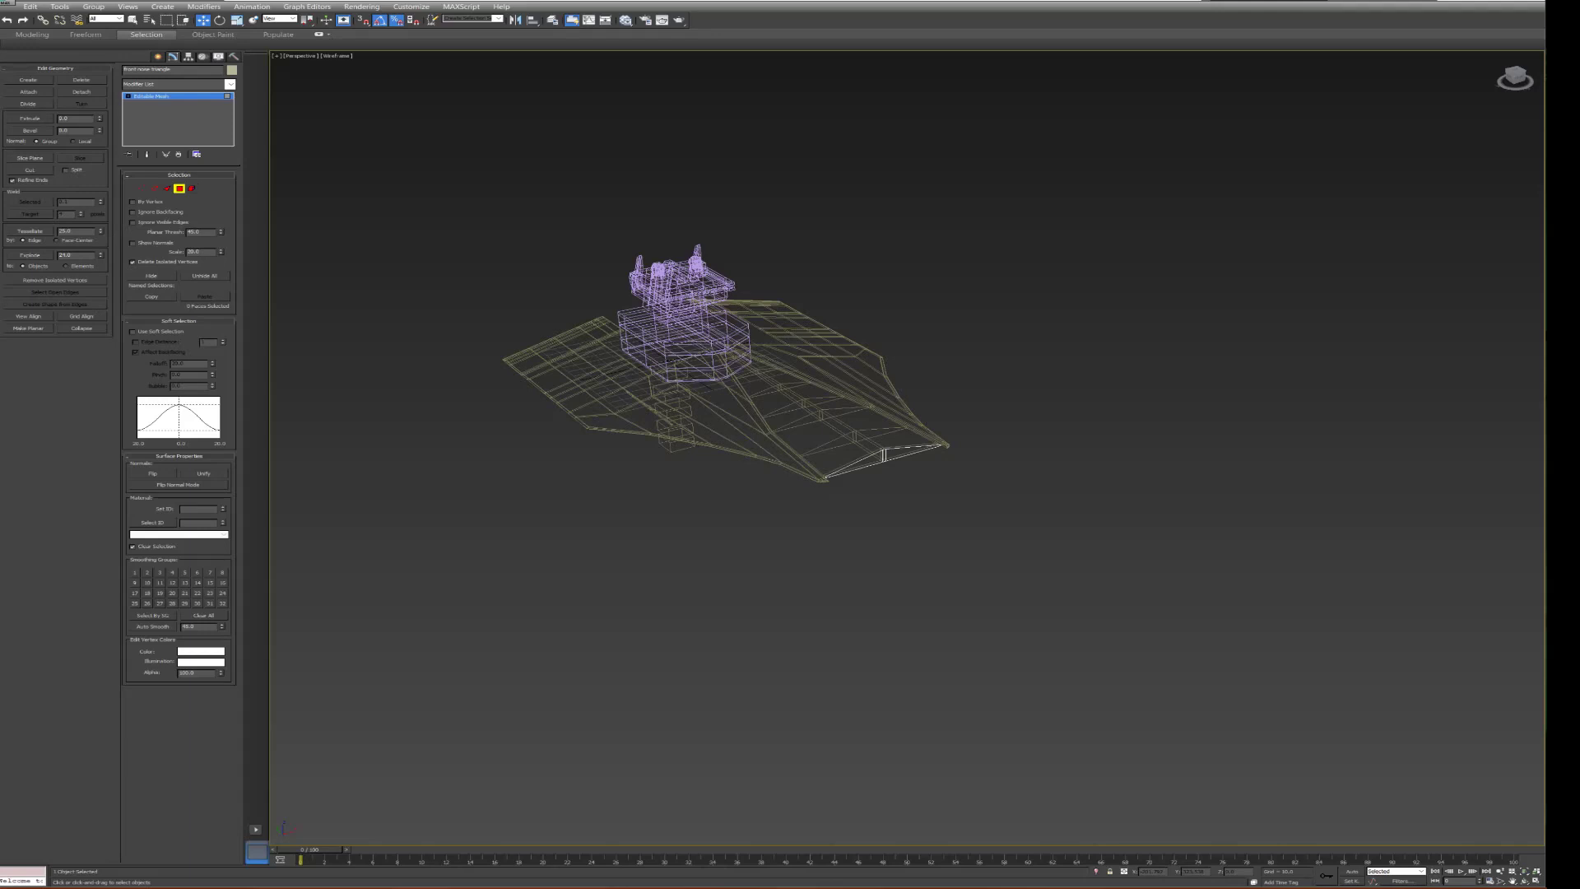
- Extrude the two front hull faces forward by 20 units
left_click(855, 466)
left_click(913, 452, "ctrl")
key("Return")
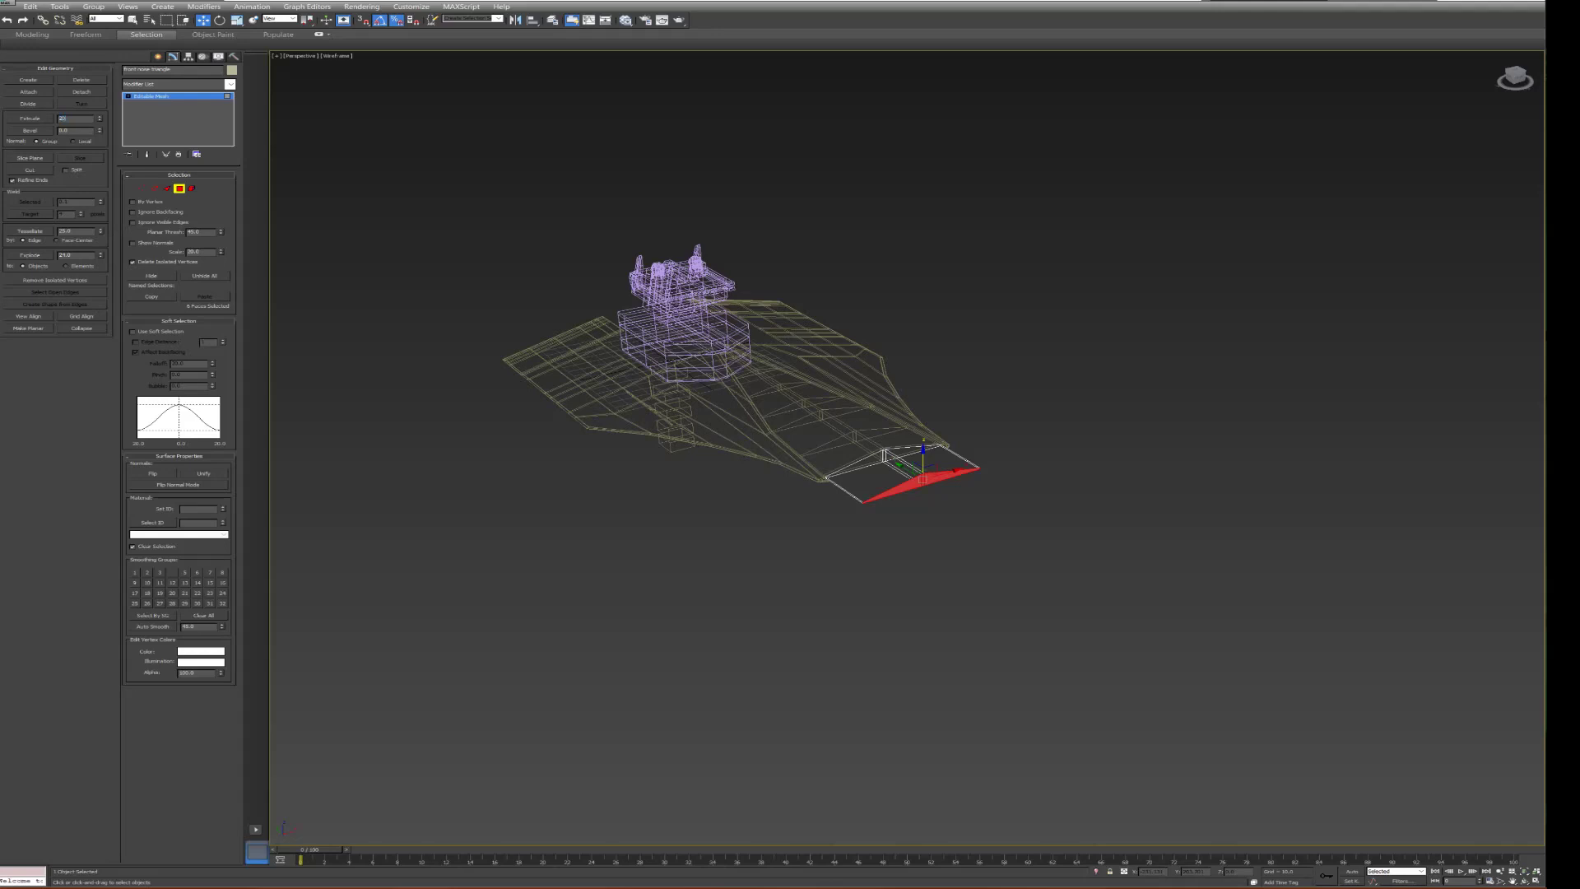
key("Return")
key("Return")
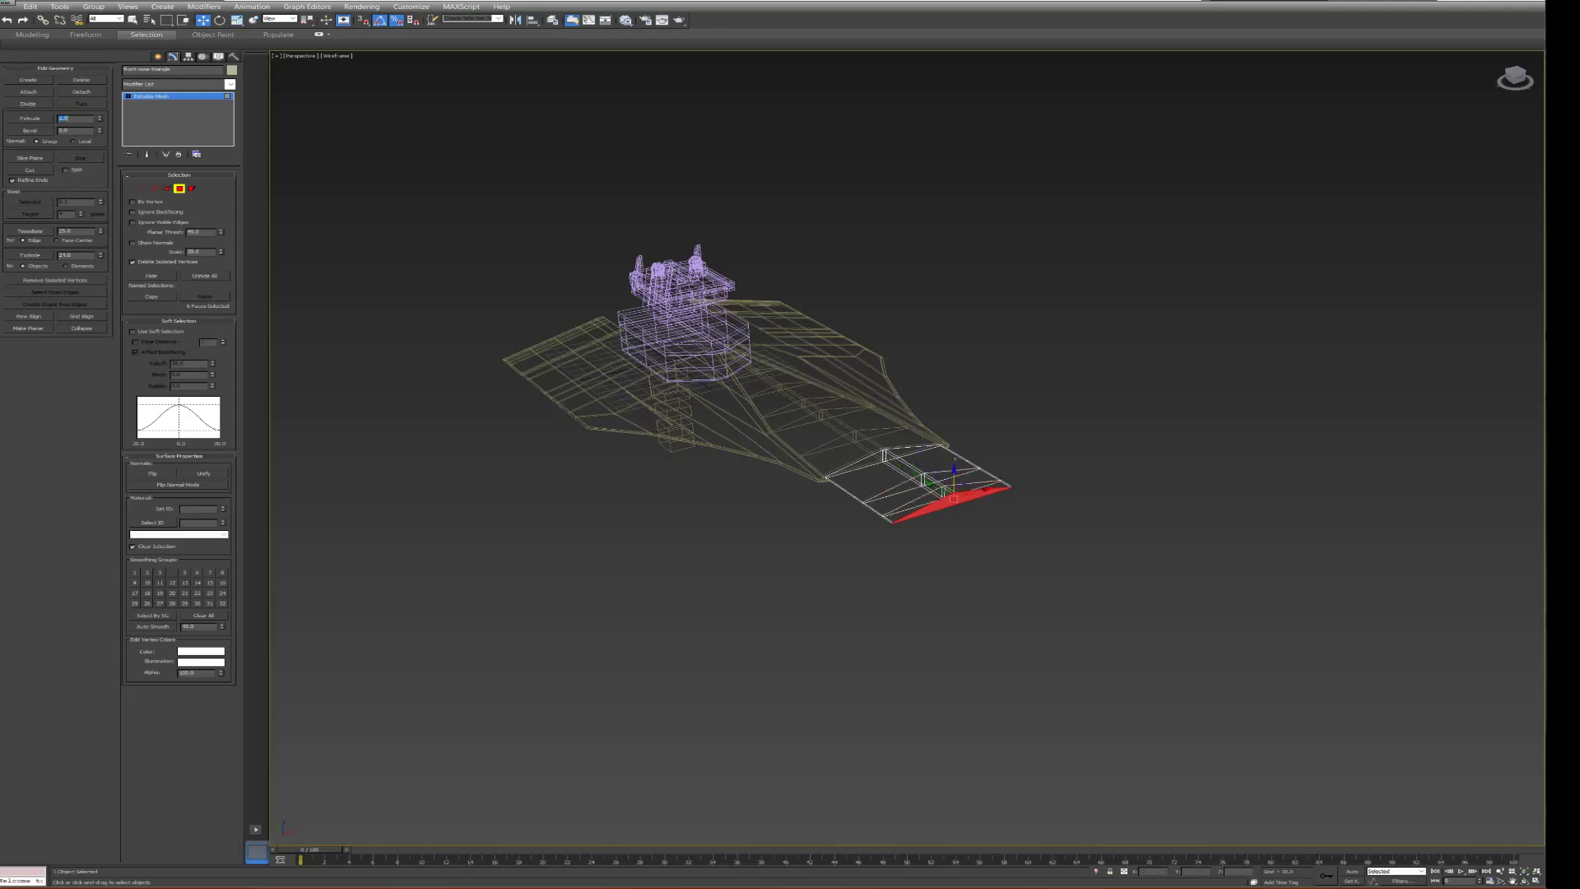
left_click(1514, 75)
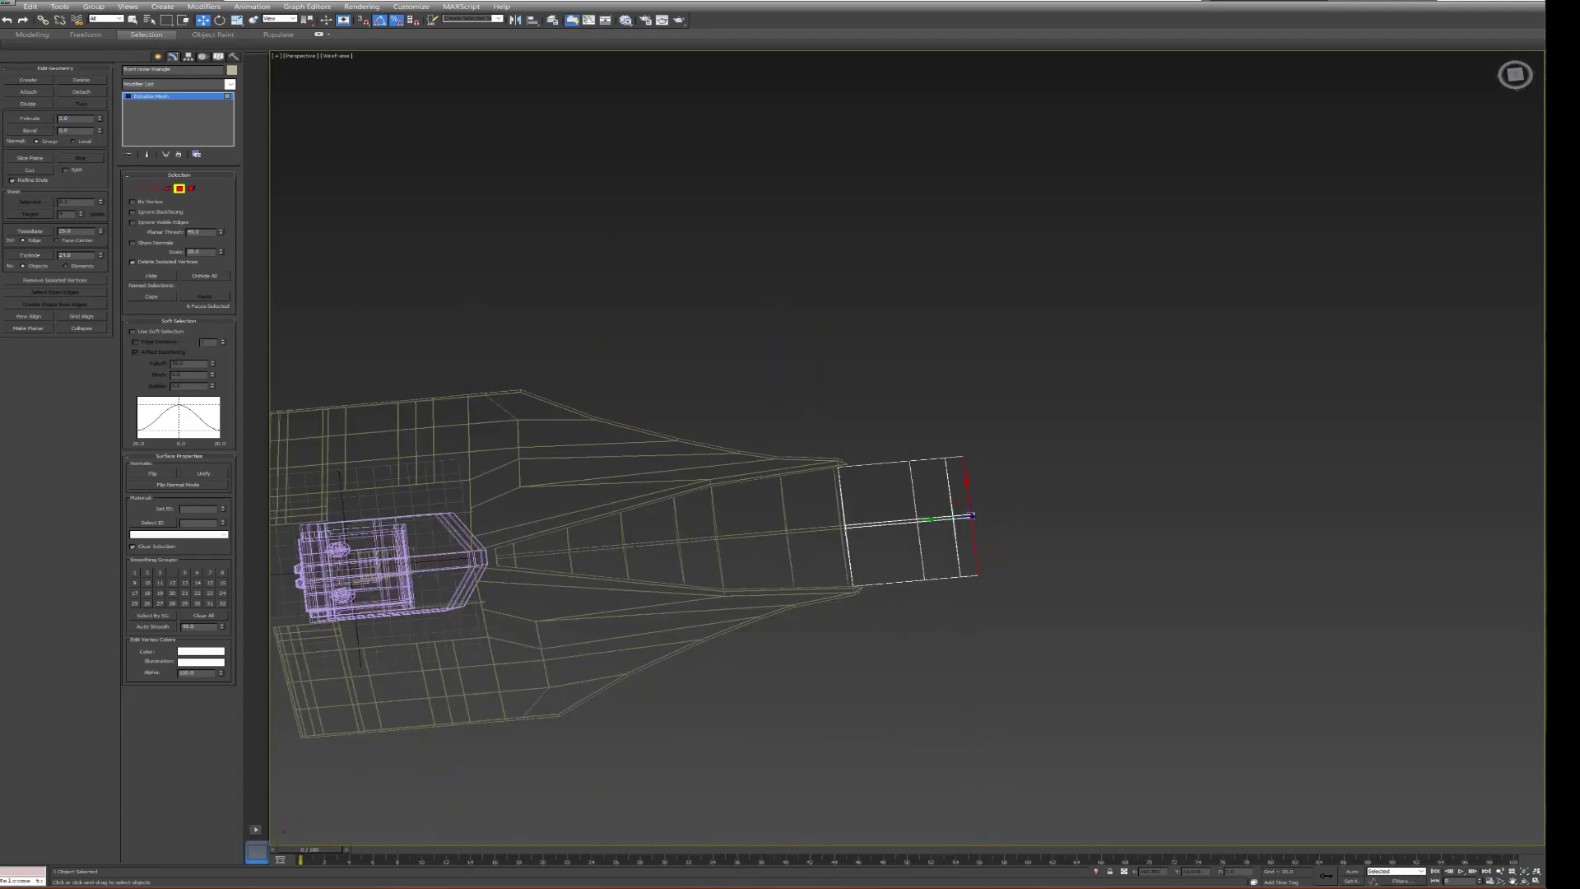
left_click(300, 56)
- Switch to Top view with the grid hidden, framing the new nose section
left_click(329, 116)
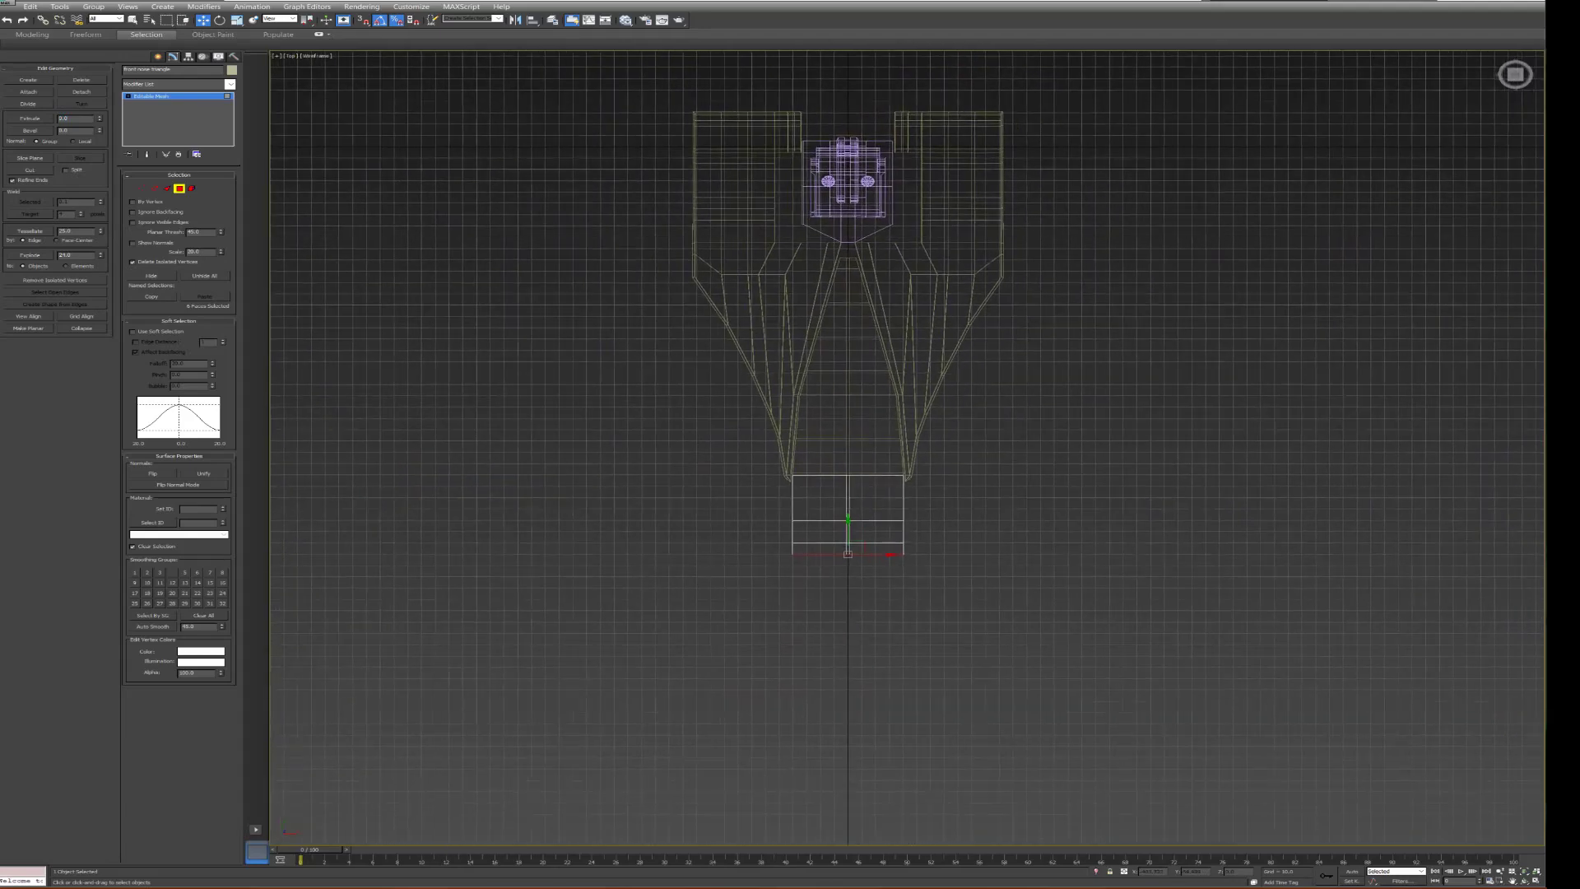
left_click(275, 56)
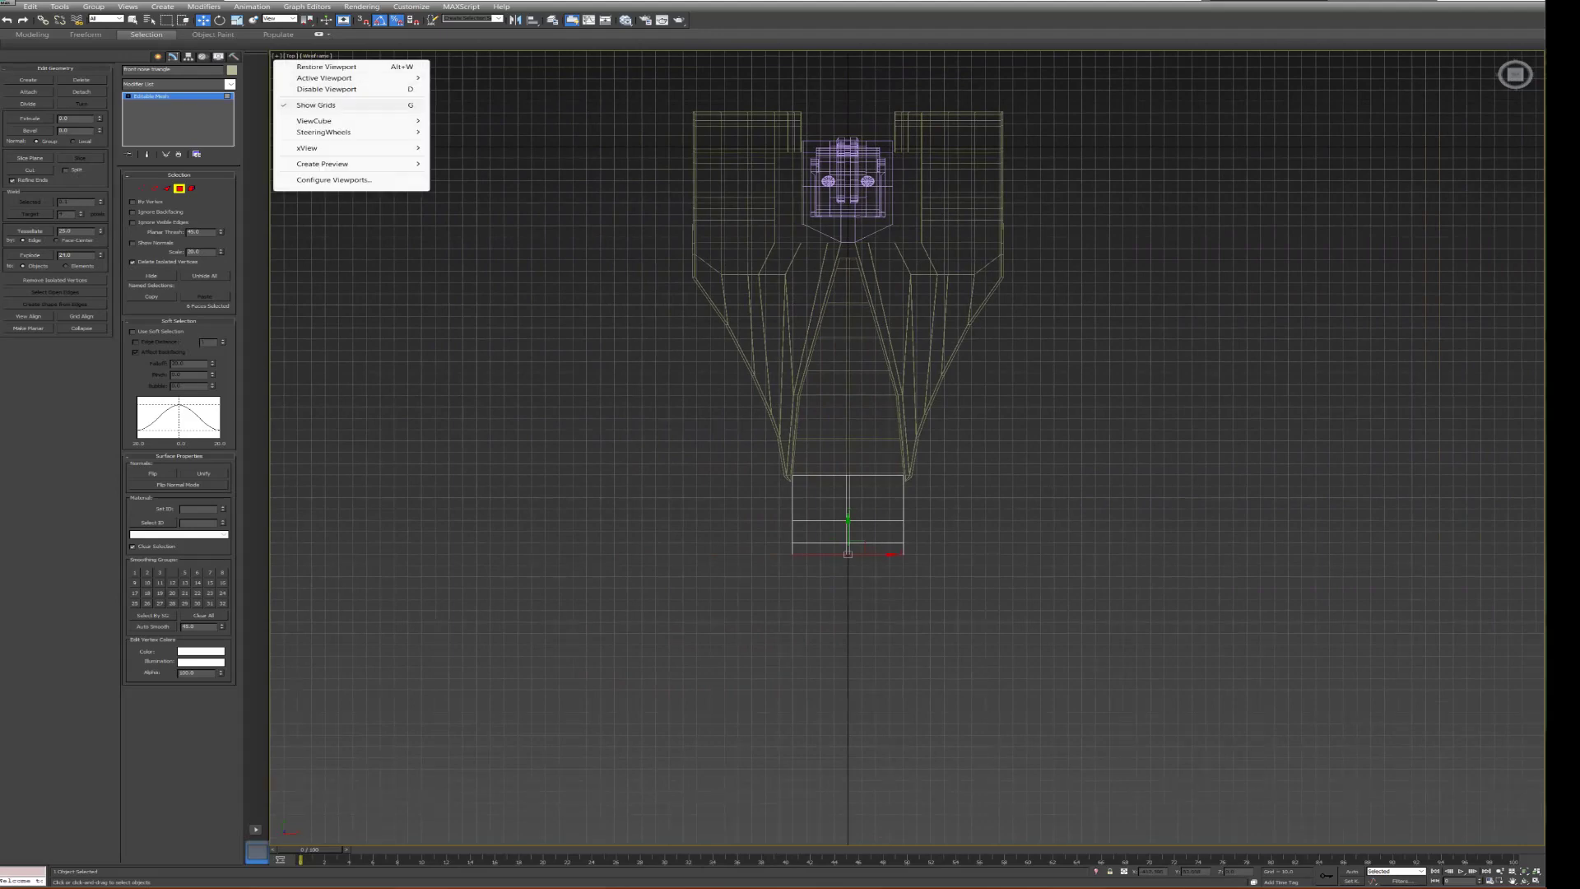
left_click(329, 91)
scroll(728, 456, "up", 3)
middle_click_drag(728, 456, 647, 369)
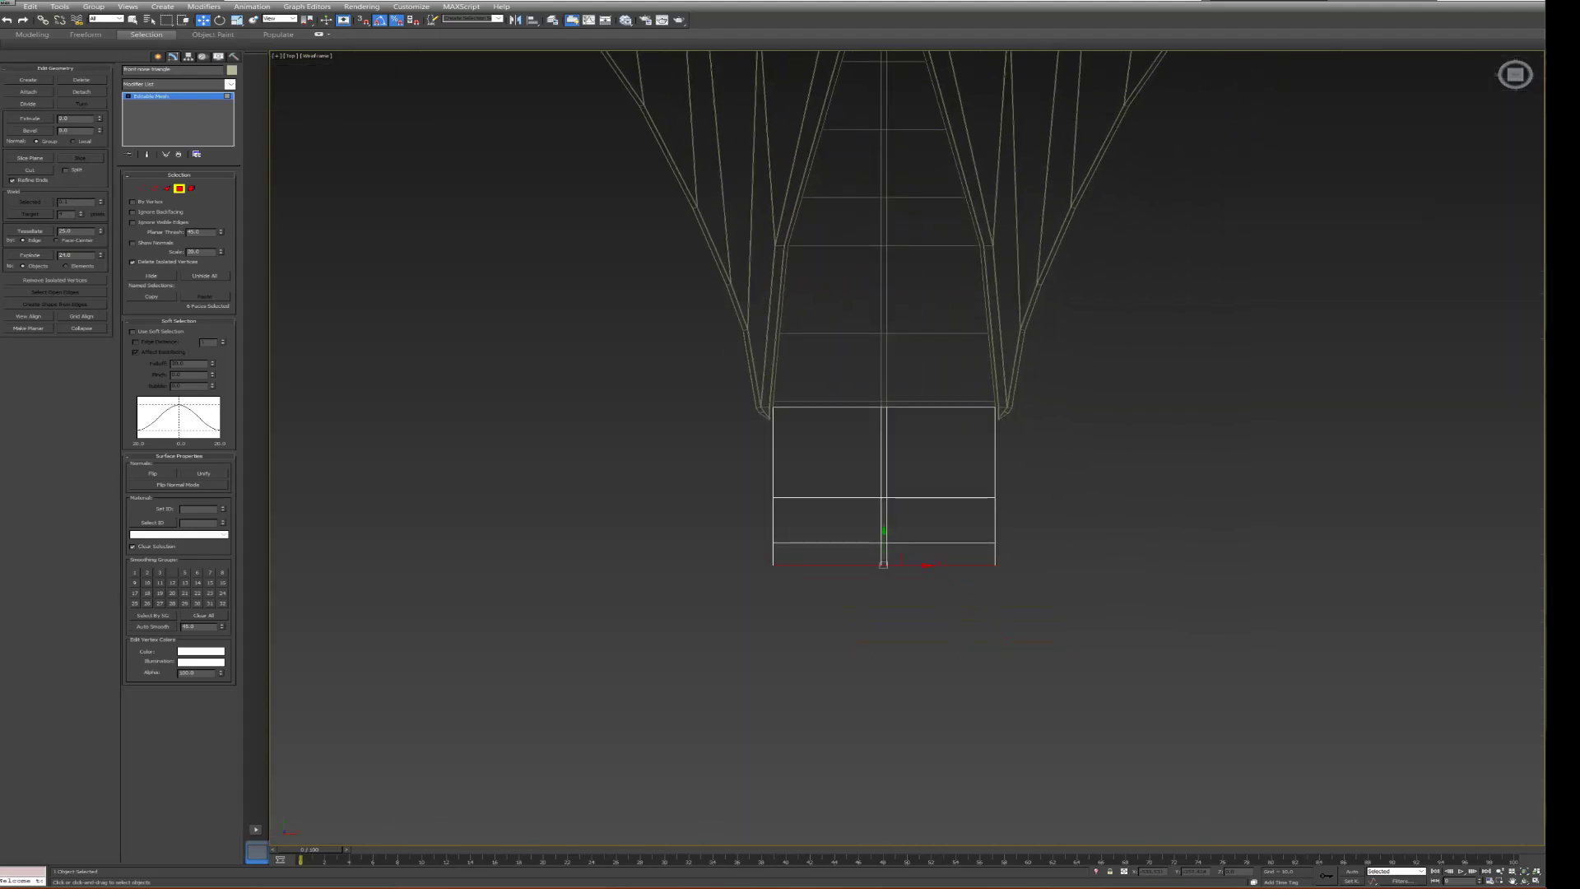
- Move the left and right middle-edge vertices of the nose inward along X
key("1")
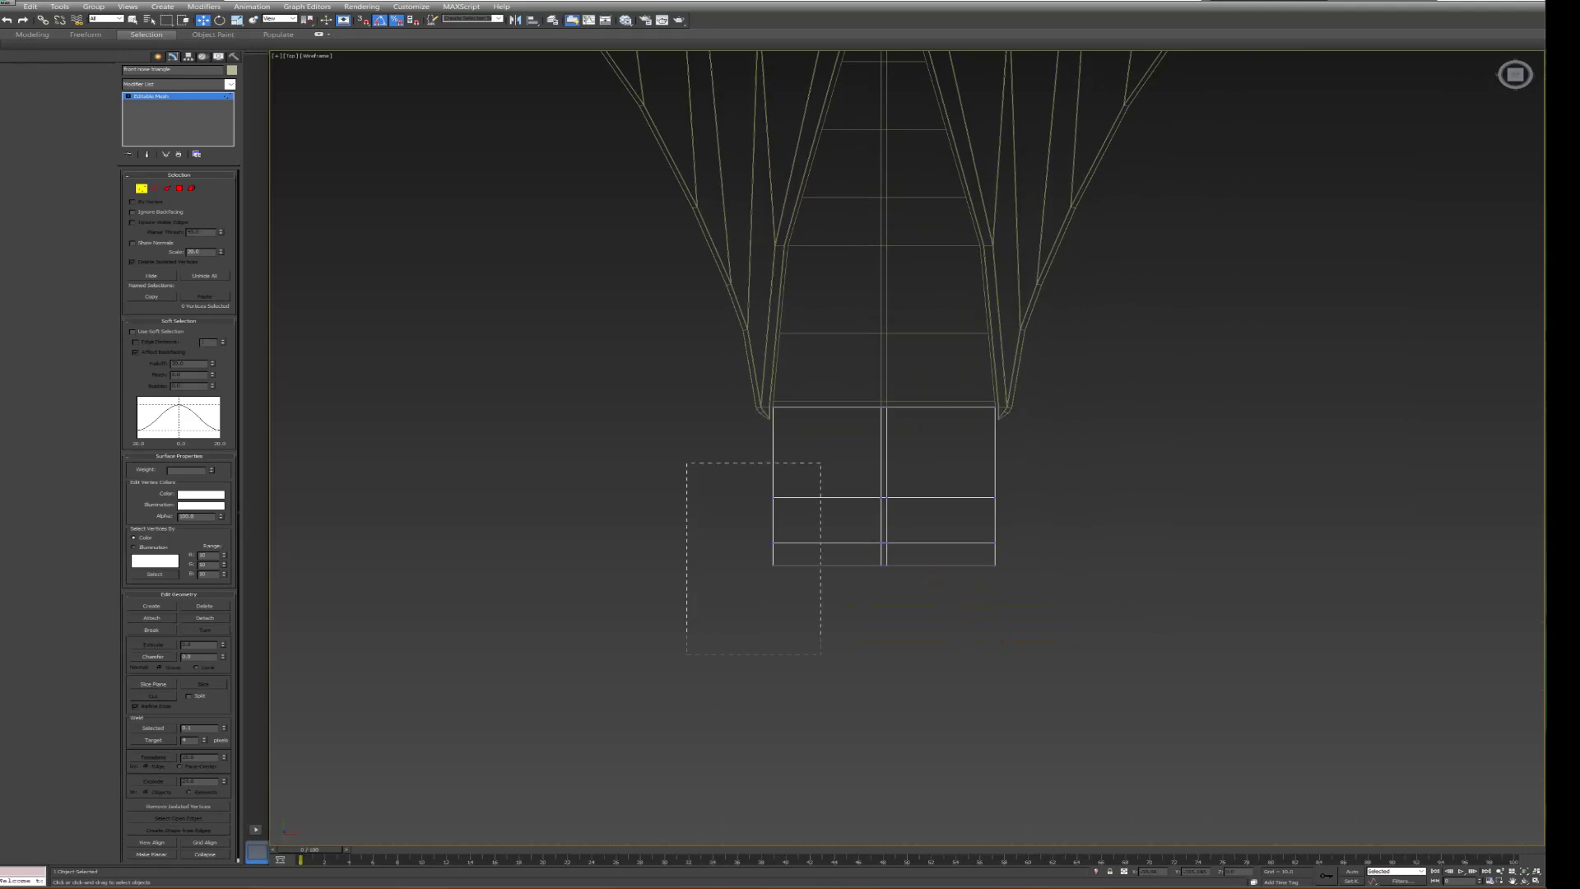
left_click_drag(820, 654, 821, 654)
scroll(748, 519, "up", 3)
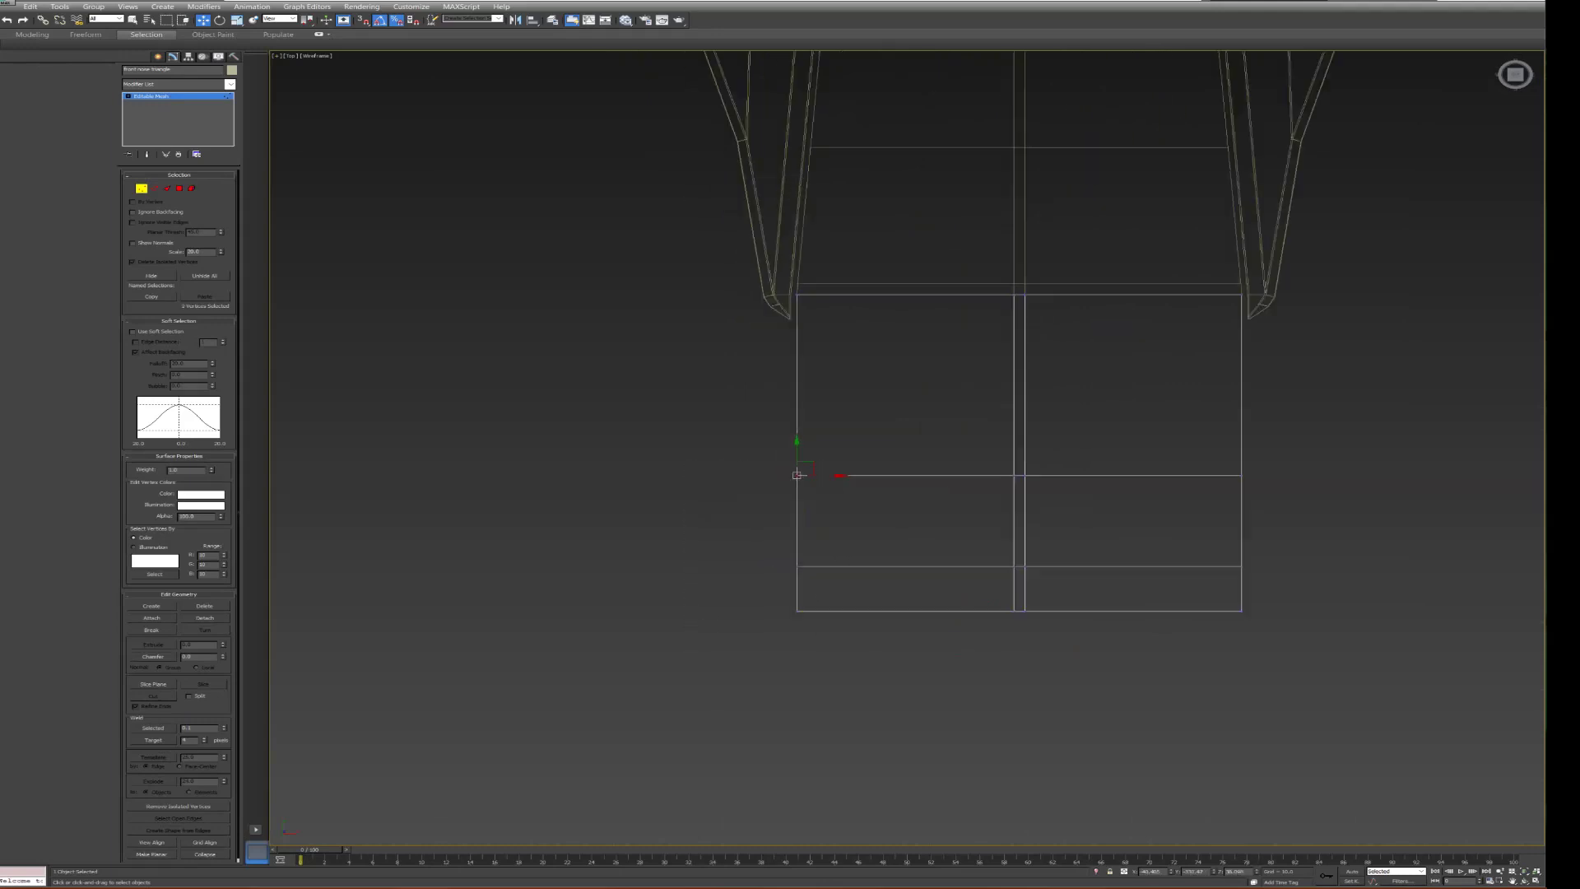
scroll(747, 518, "up", 2)
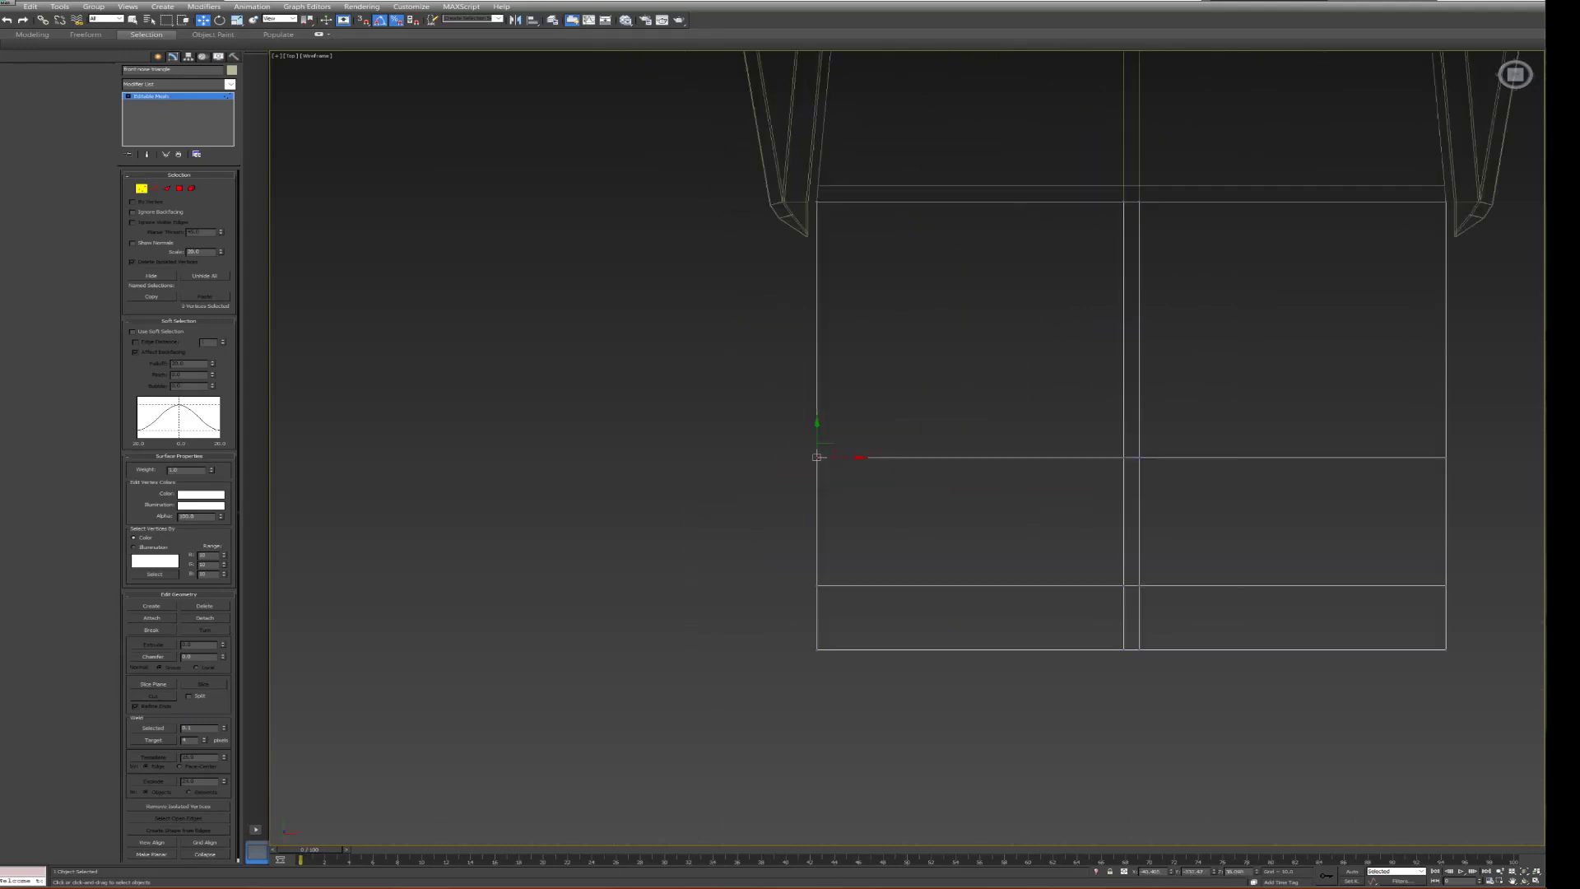
mouse_move(856, 457)
left_mouse_down()
mouse_move(886, 457)
mouse_move(860, 457)
left_mouse_up()
left_click_drag(859, 457, 1016, 456)
middle_click_drag(1015, 457, 966, 456)
middle_click_drag(1397, 457, 1215, 440)
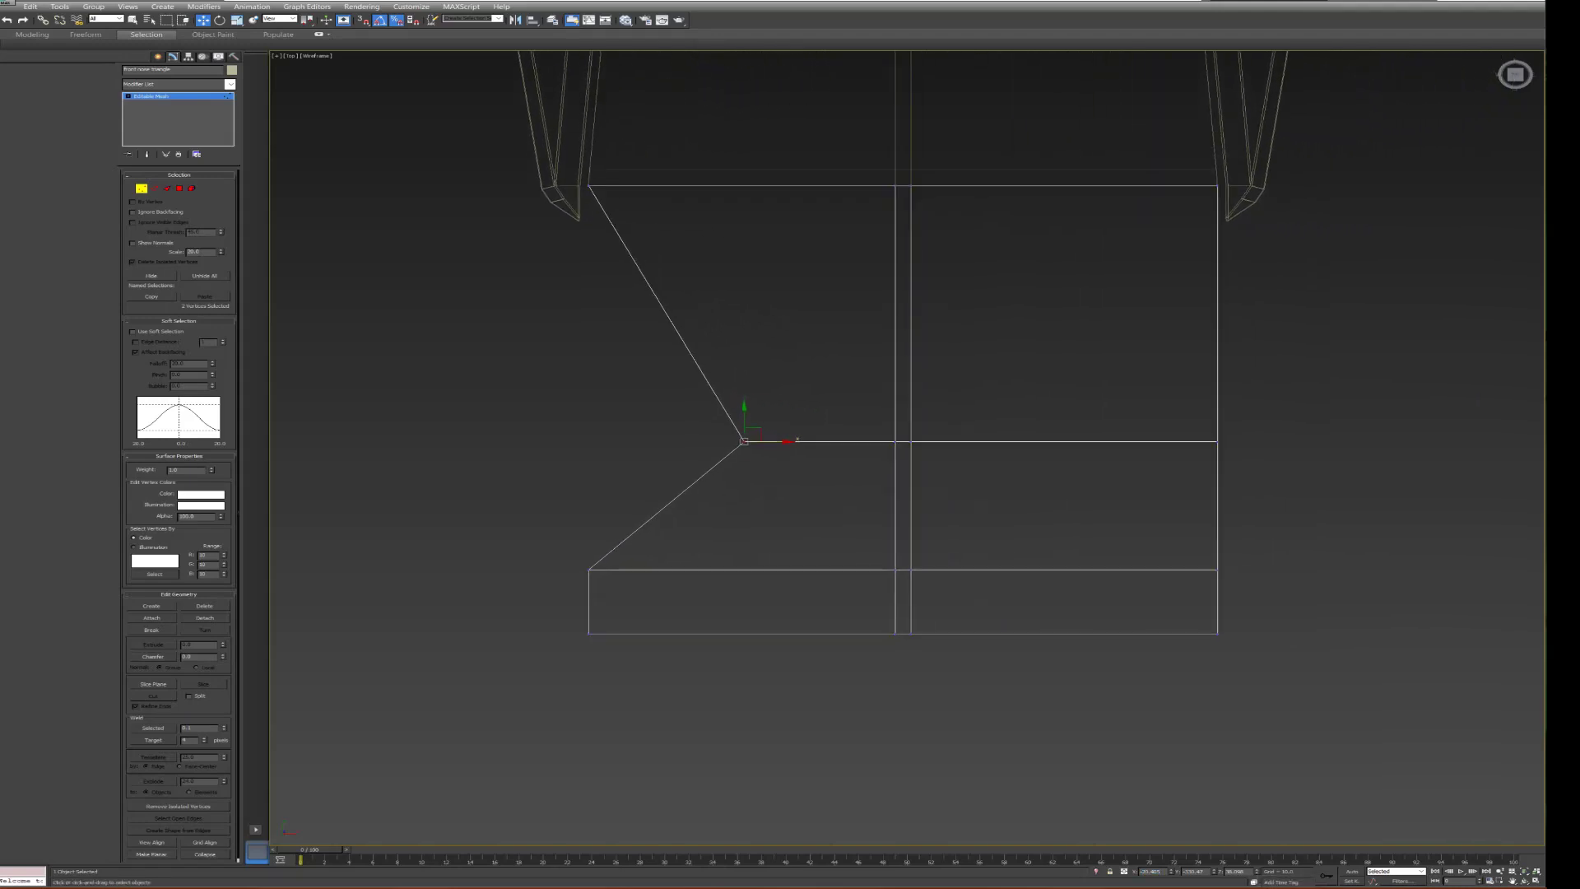
left_click(1216, 439)
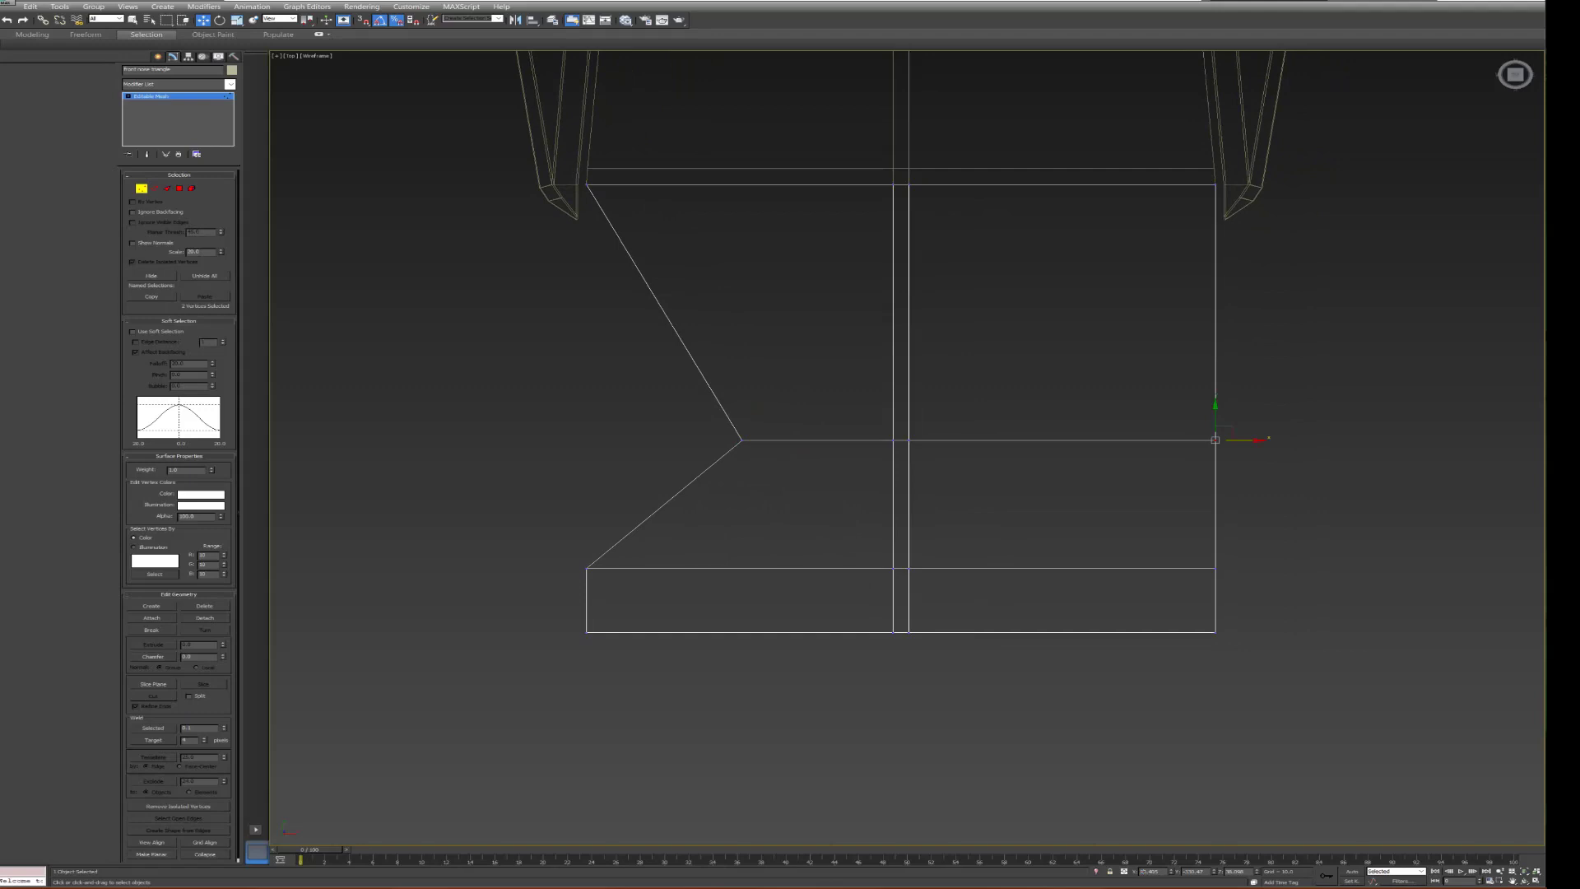
left_click_drag(1215, 439, 1060, 440)
scroll(644, 690, "down", 1)
scroll(644, 691, "down", 2)
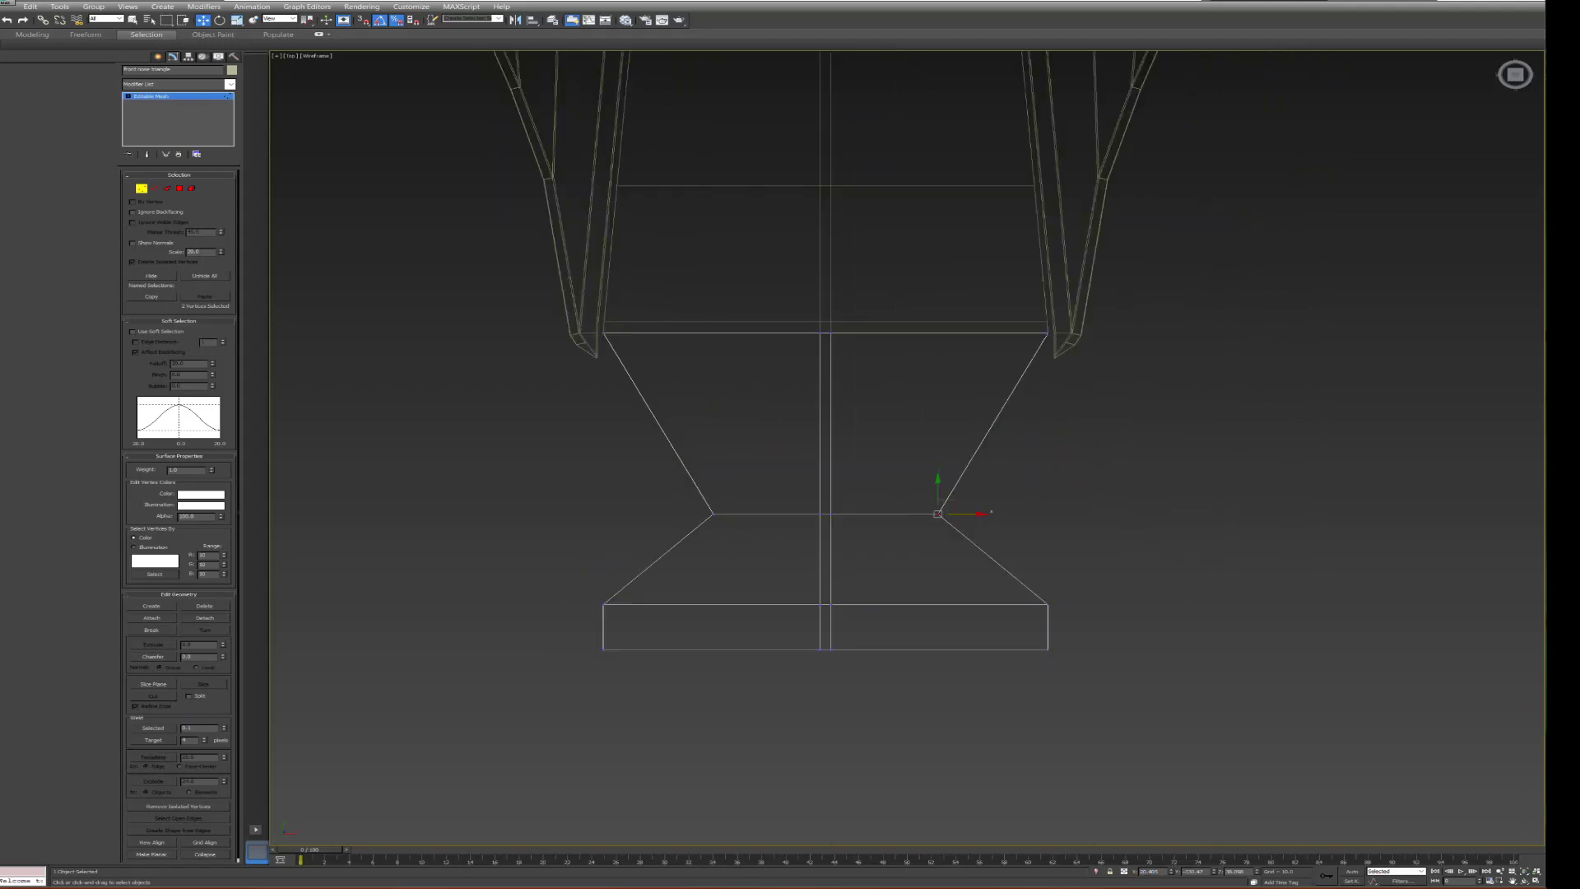
- Shift the nose's bottom vertices with relative offsets of -20 and +20
left_click_drag(529, 689, 1090, 633)
left_click(1124, 870)
type("20")
key("Return")
key("ctrl+z")
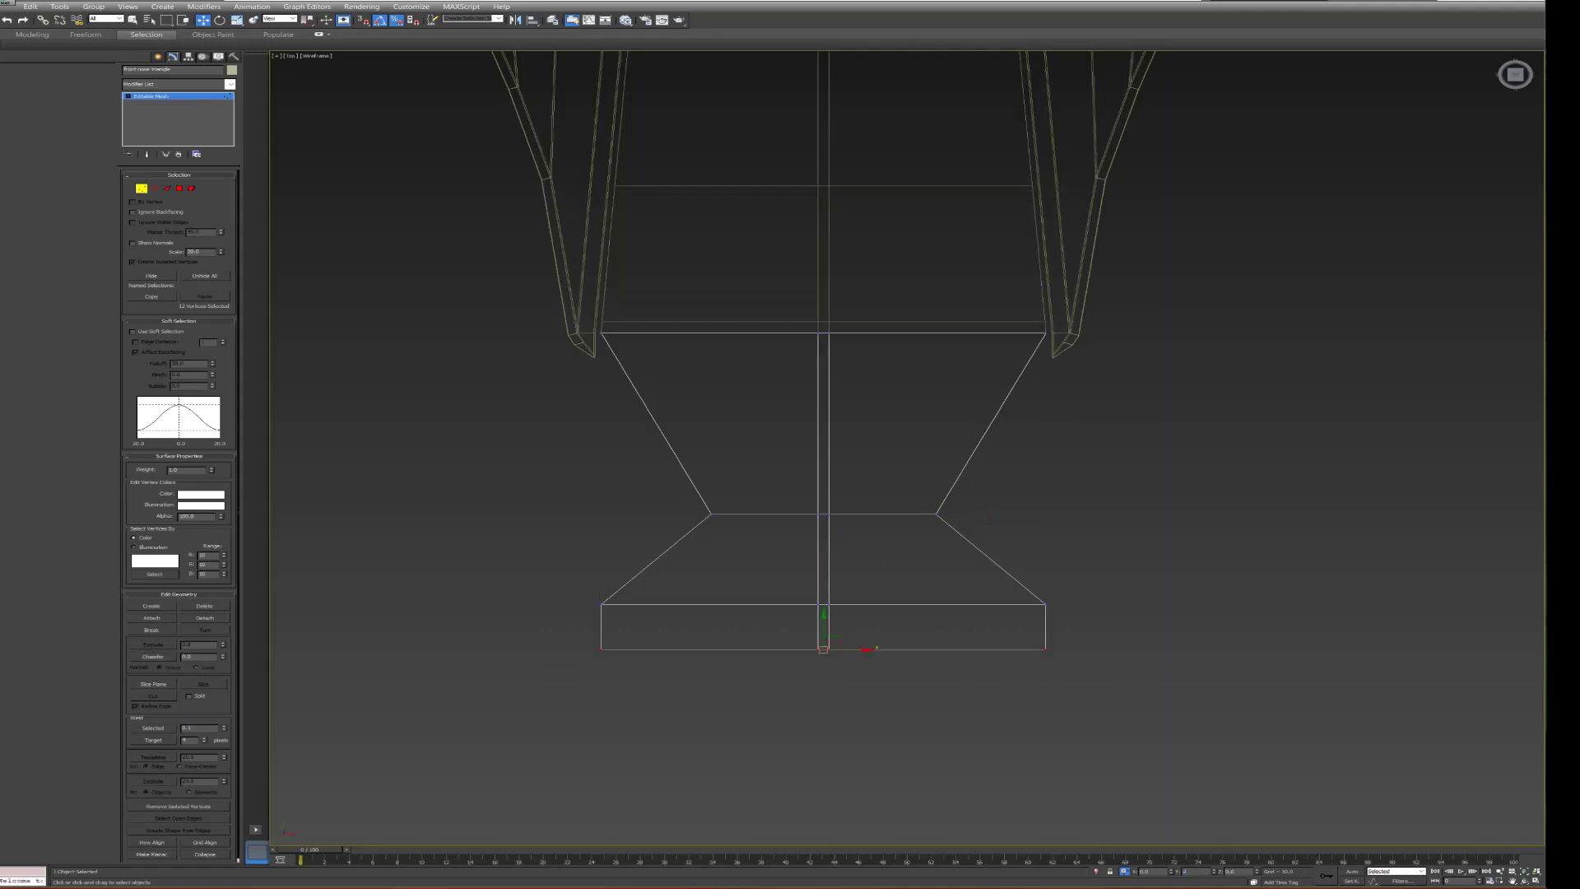
type("-20")
key("Return")
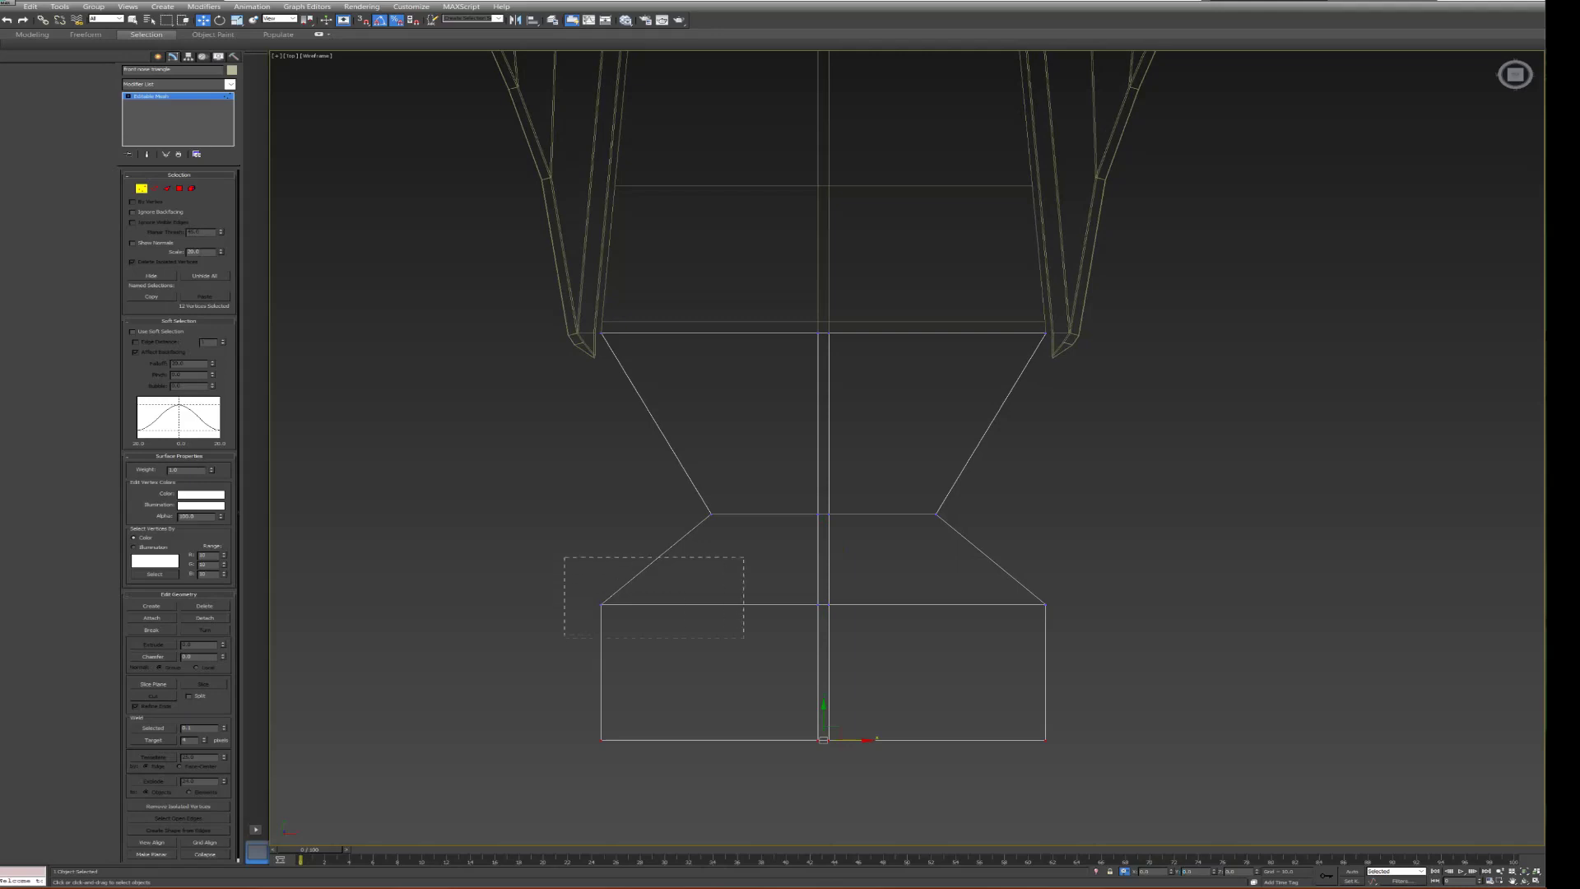
left_click_drag(564, 557, 744, 637)
type("20")
key("Return")
- Place the end section's left corner vertex at absolute X -10 and the right at X 10
left_click_drag(564, 575, 628, 635)
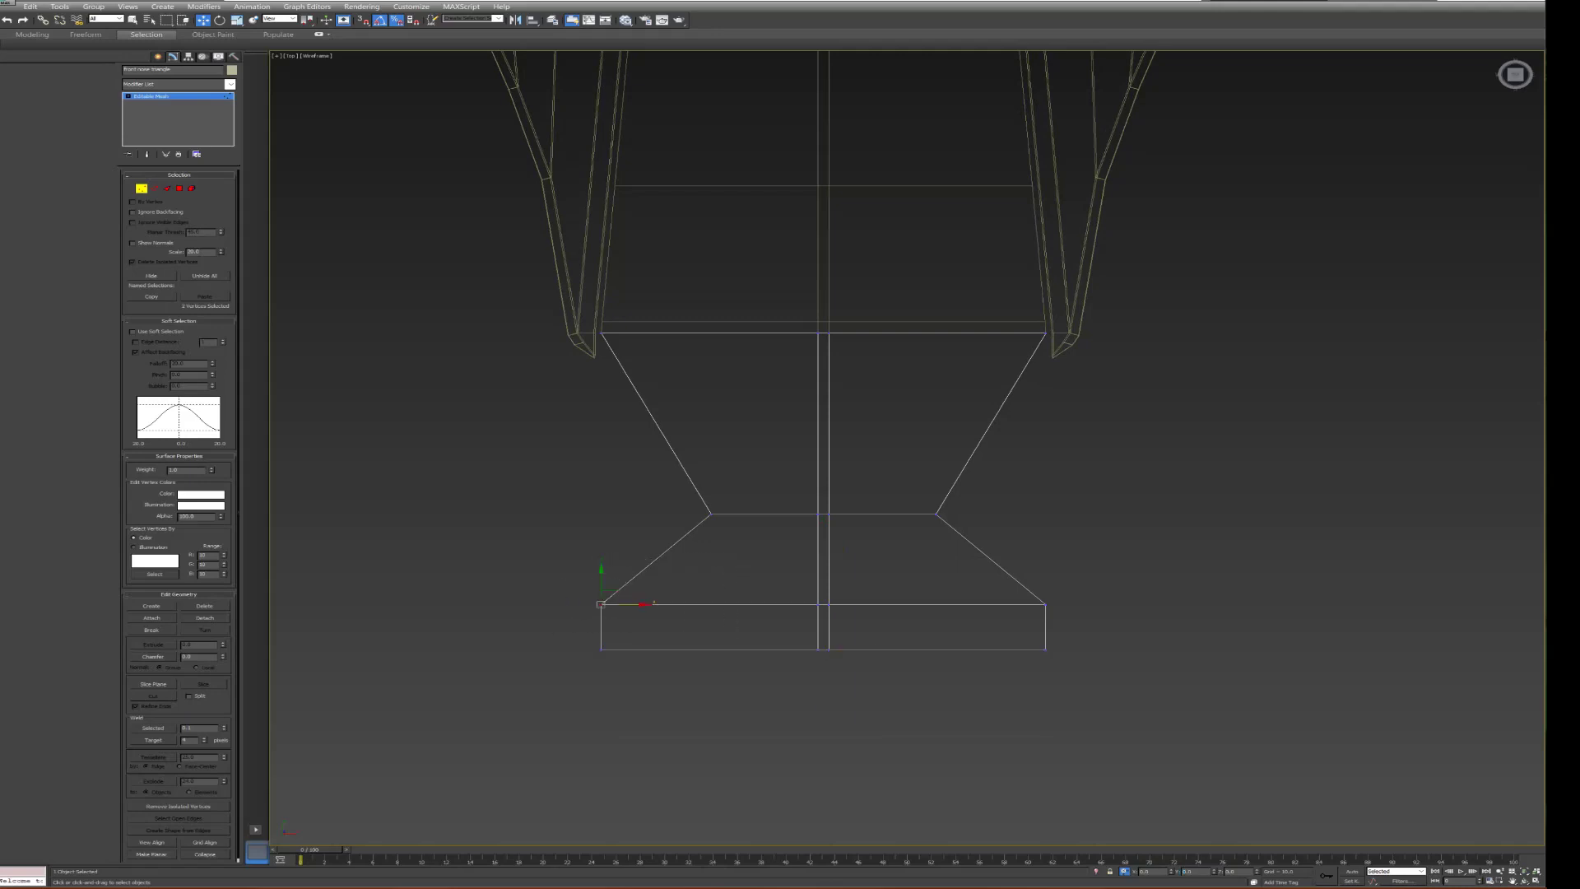
left_click(1124, 871)
type("10")
key("Return")
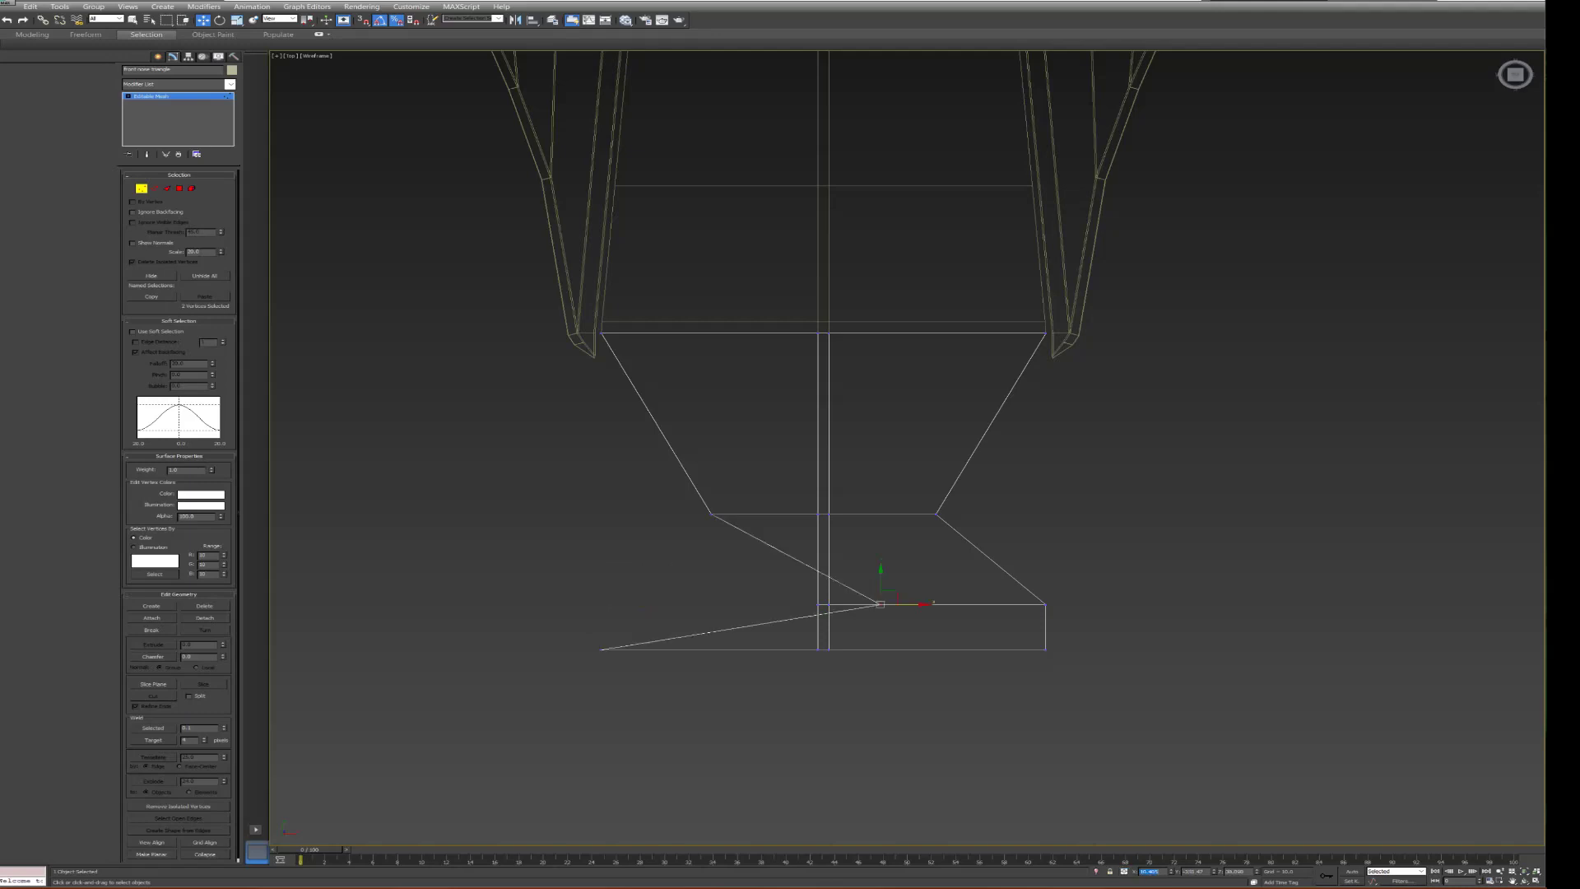
scroll(921, 770, "up", 2)
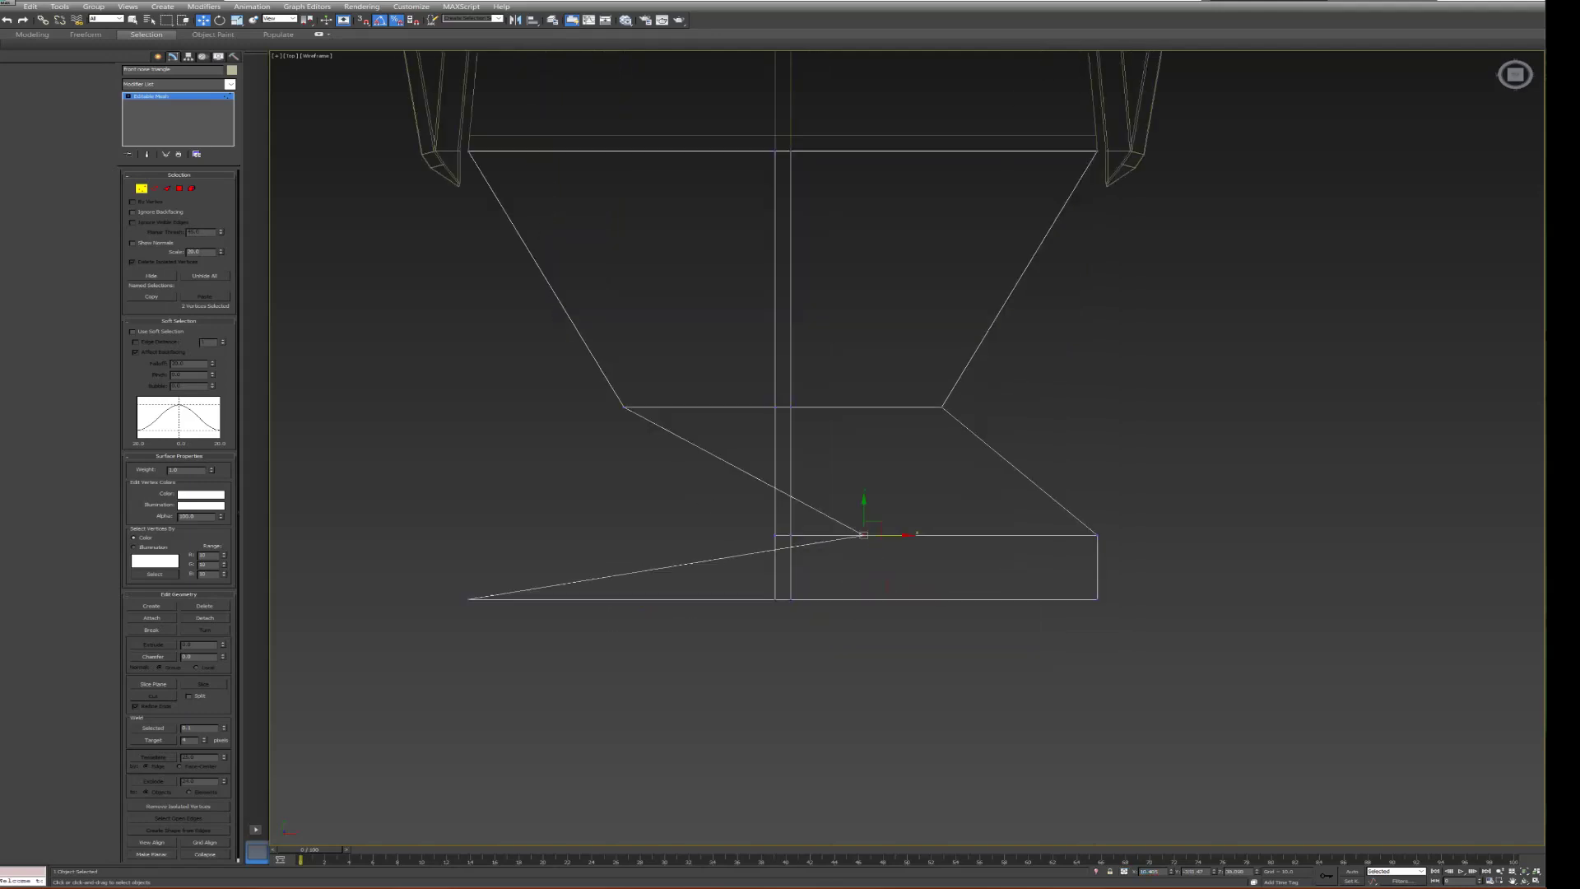
key("ctrl+z")
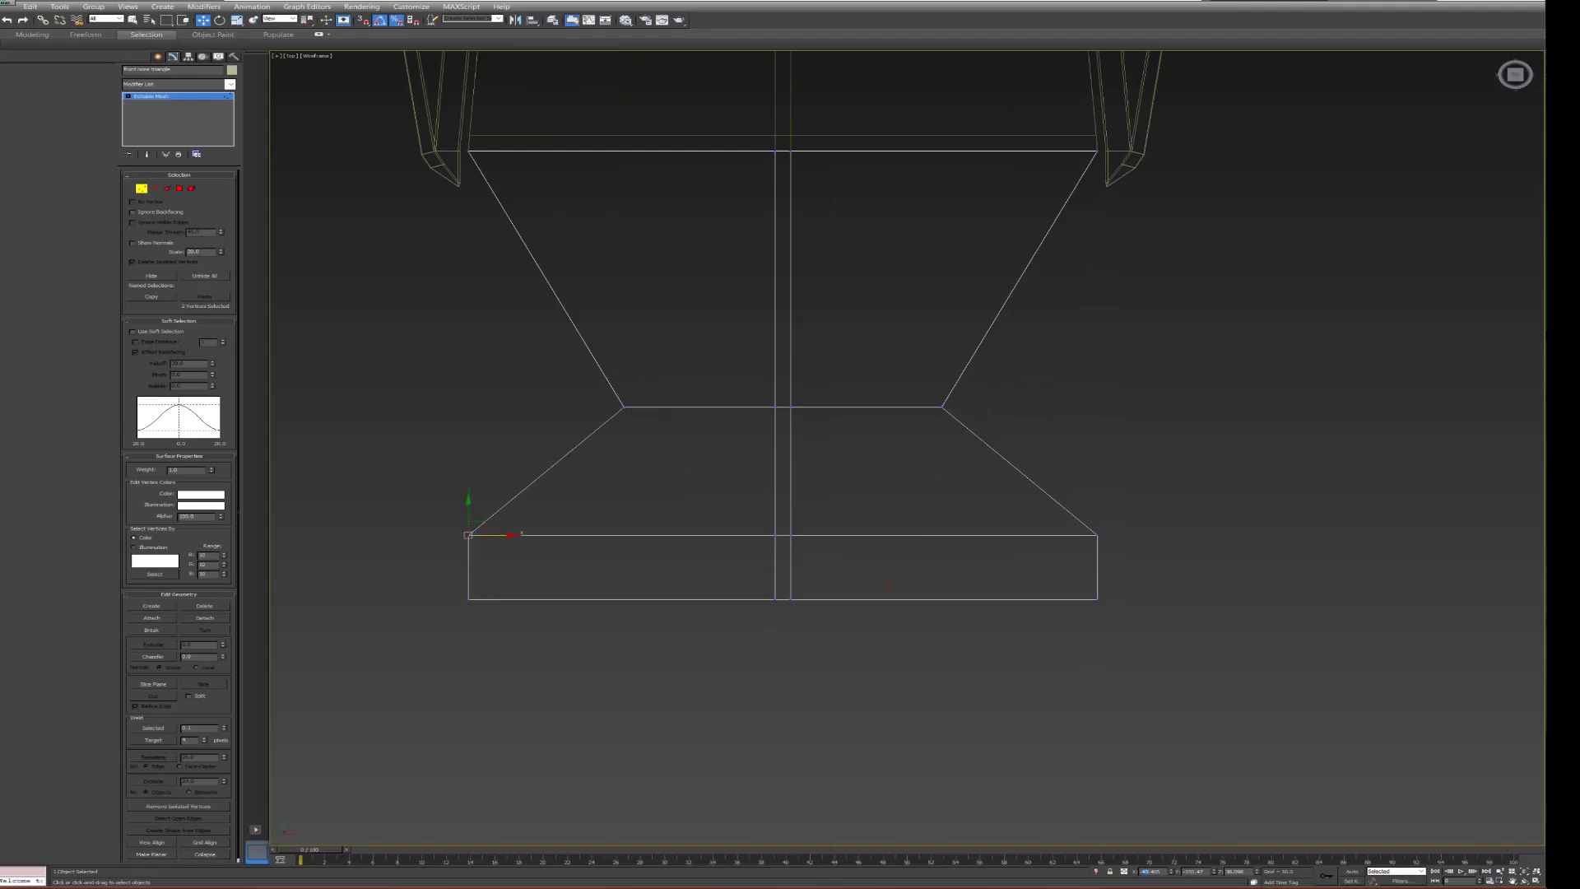
type("-10")
key("Return")
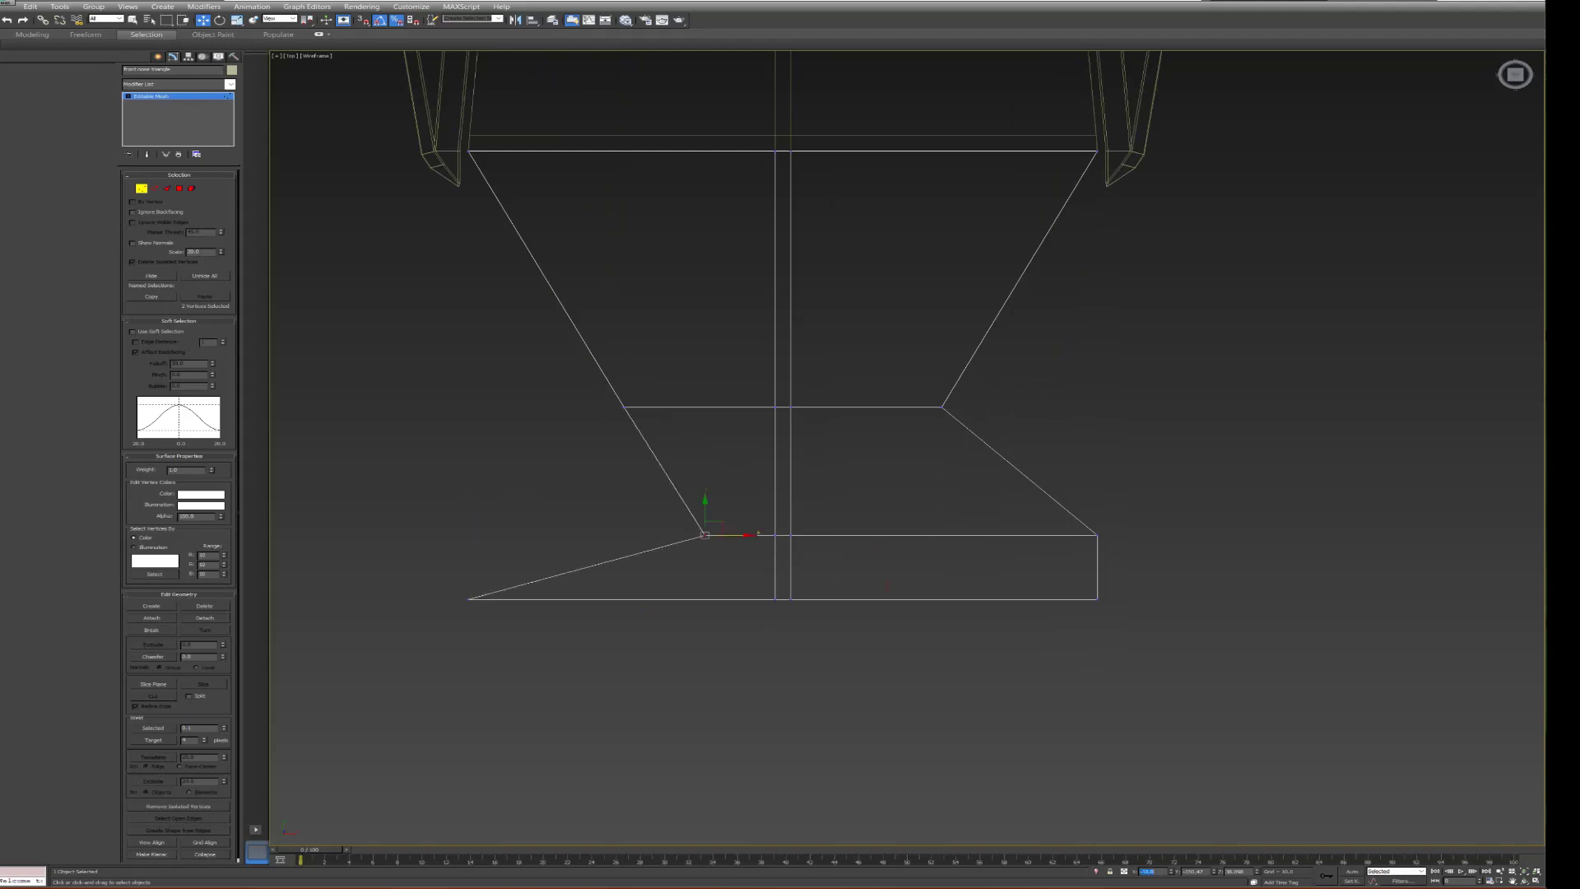
left_click_drag(1061, 491, 1260, 555)
type("10")
key("Return")
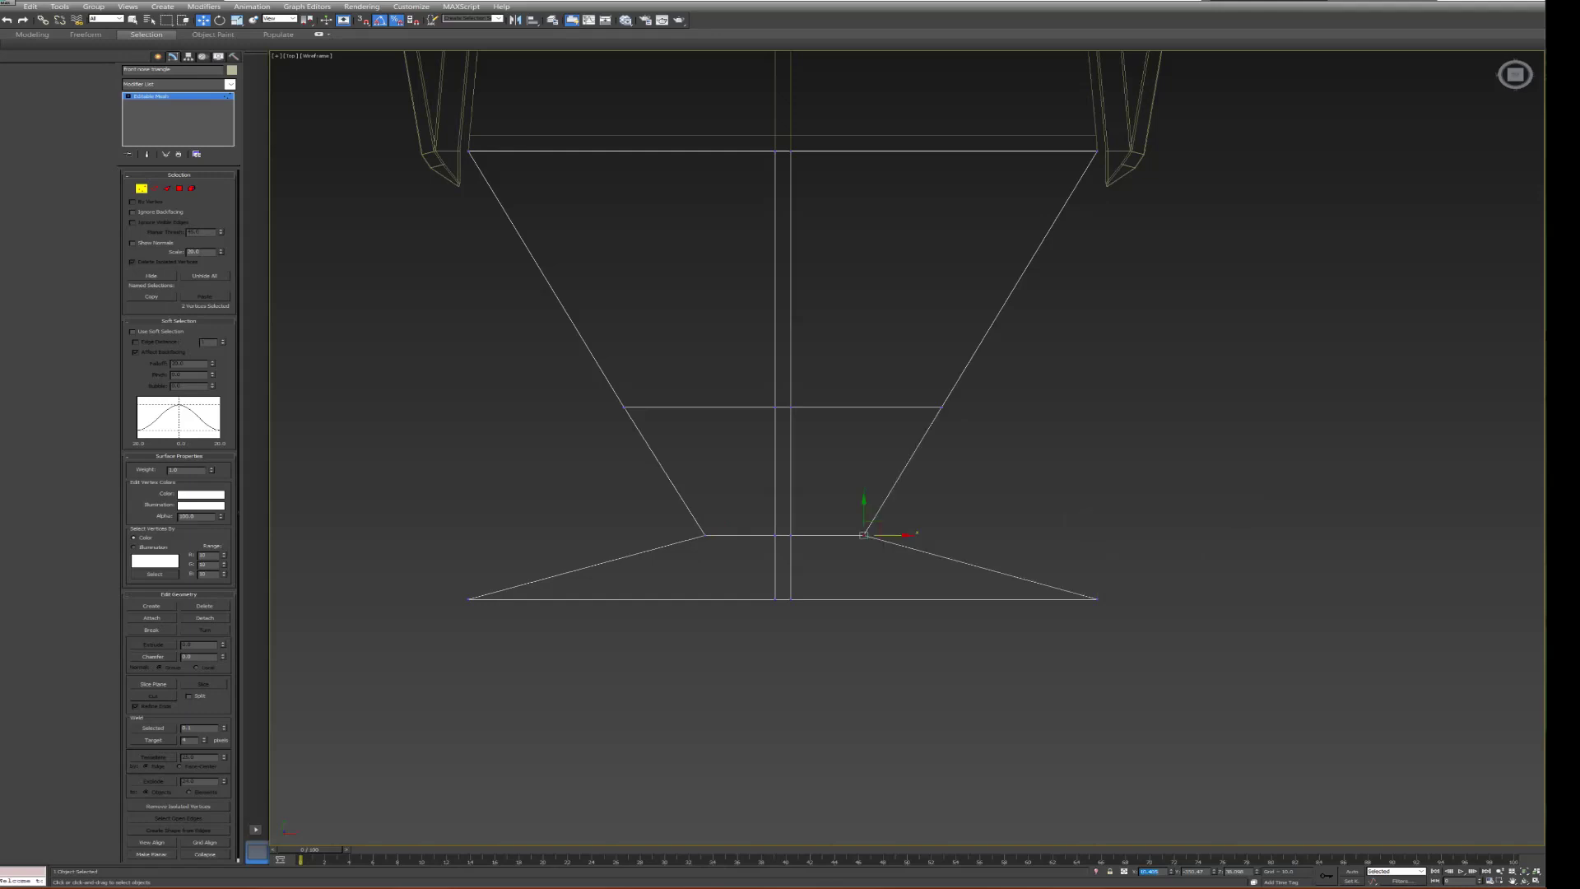
- Set the nose's bottom-left vertex to X -5 and bottom-right vertex to X 5
left_click_drag(416, 569, 583, 613)
type("-5")
key("Return")
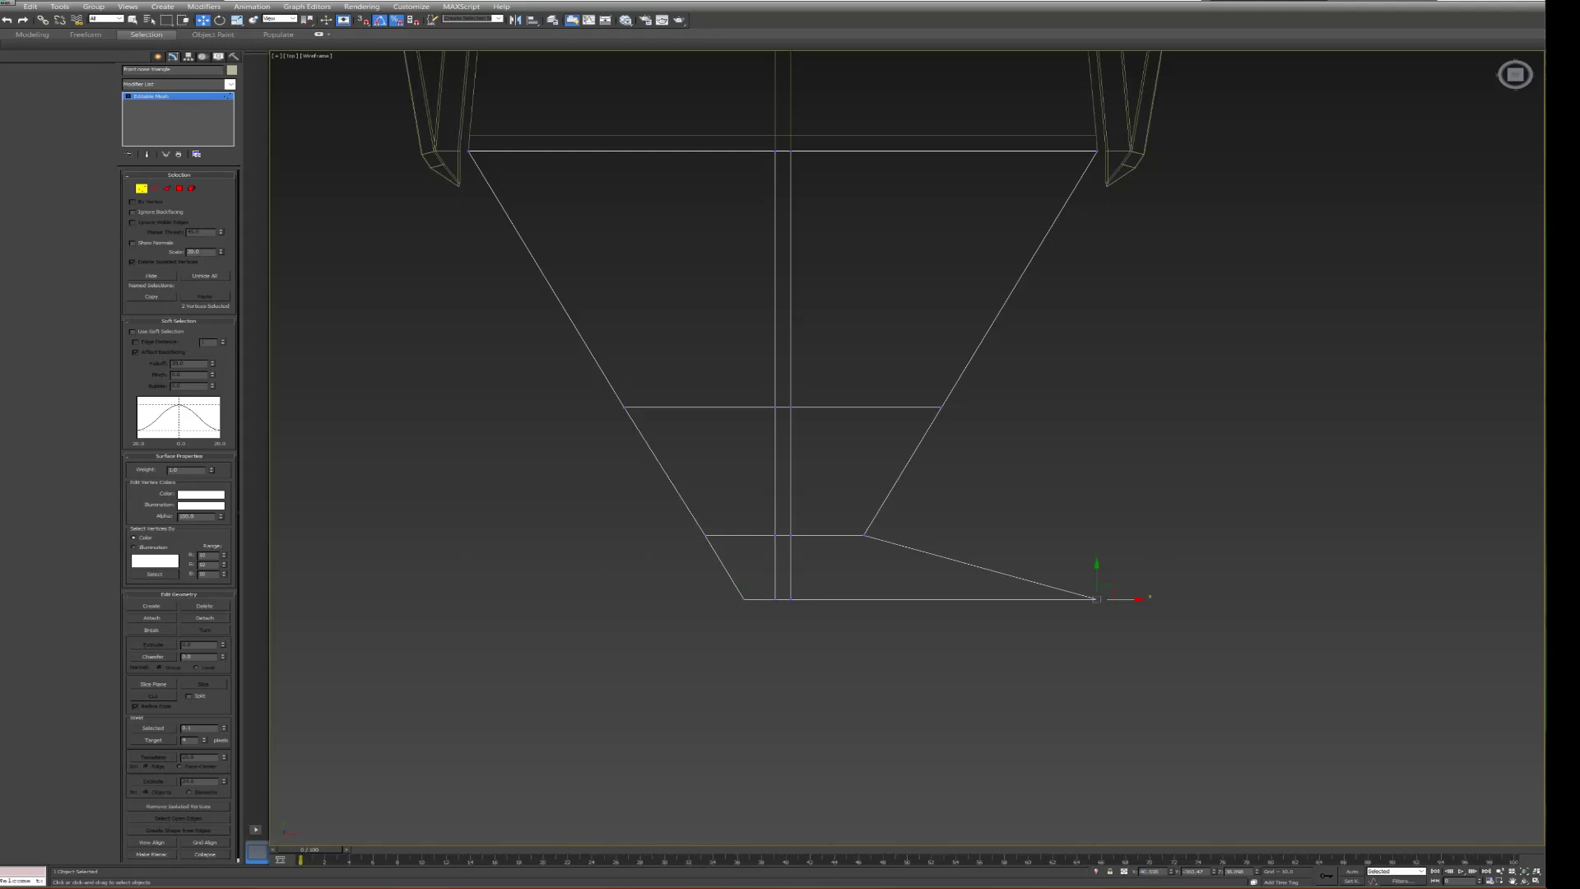
type("5")
key("Return")
- Pull the two middle bottom vertices forward into a sharp tip
left_click_drag(752, 652, 803, 99)
left_click_drag(783, 576, 782, 655)
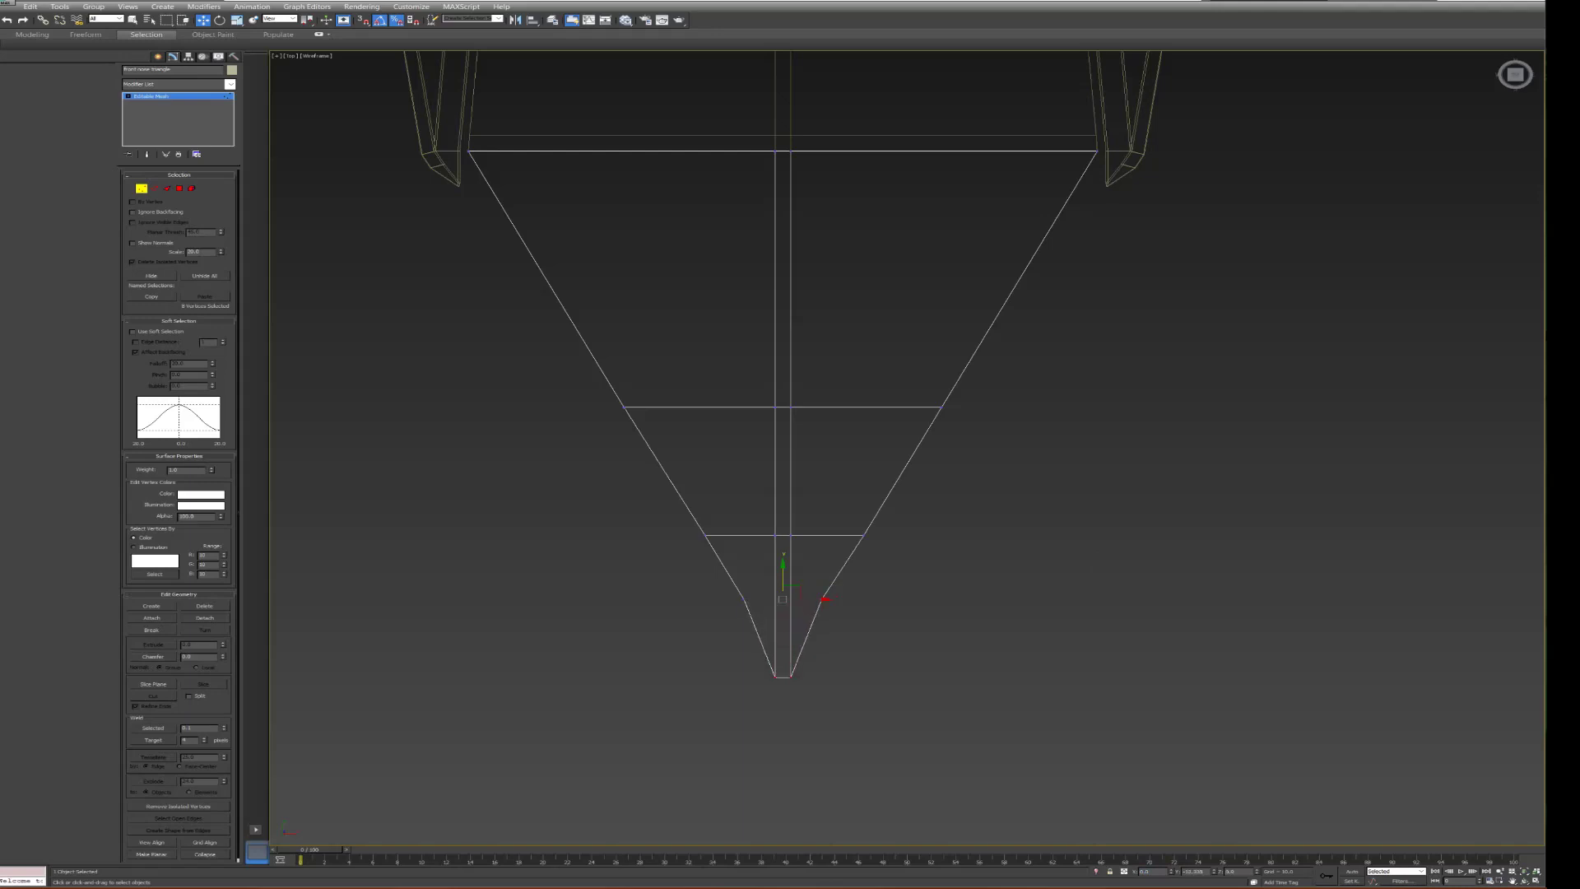
scroll(772, 291, "down", 2)
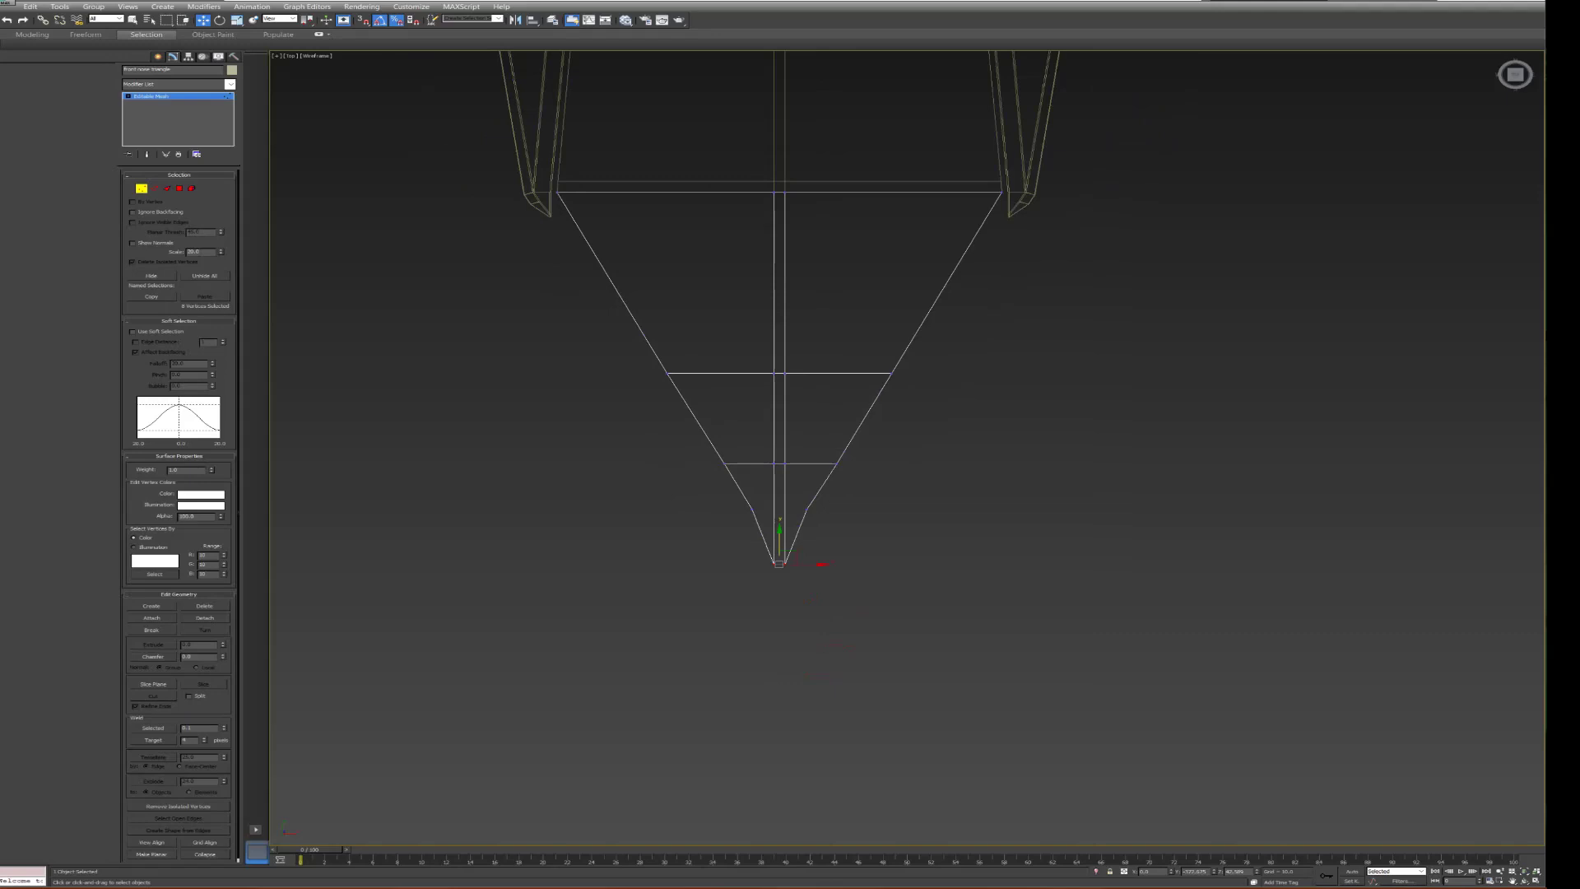
left_click(290, 55)
- Return to the perspective view and orbit around the sharpened nose truss
left_click(346, 94)
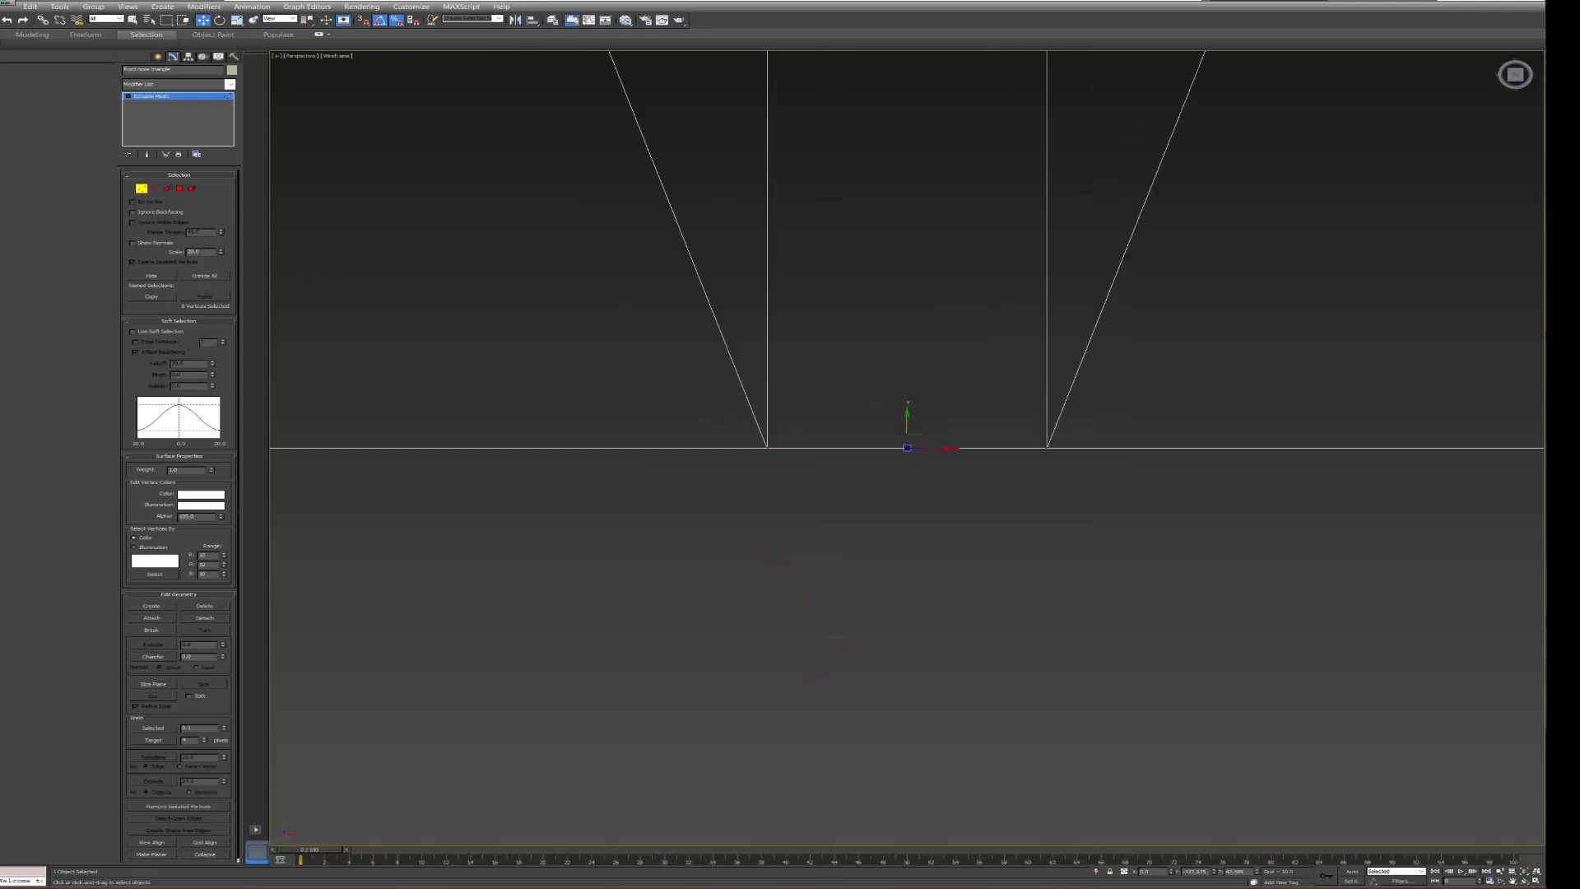
mouse_move(790, 444)
middle_mouse_down("alt")
mouse_move(708, 412)
mouse_move(955, 445)
middle_mouse_up("alt")
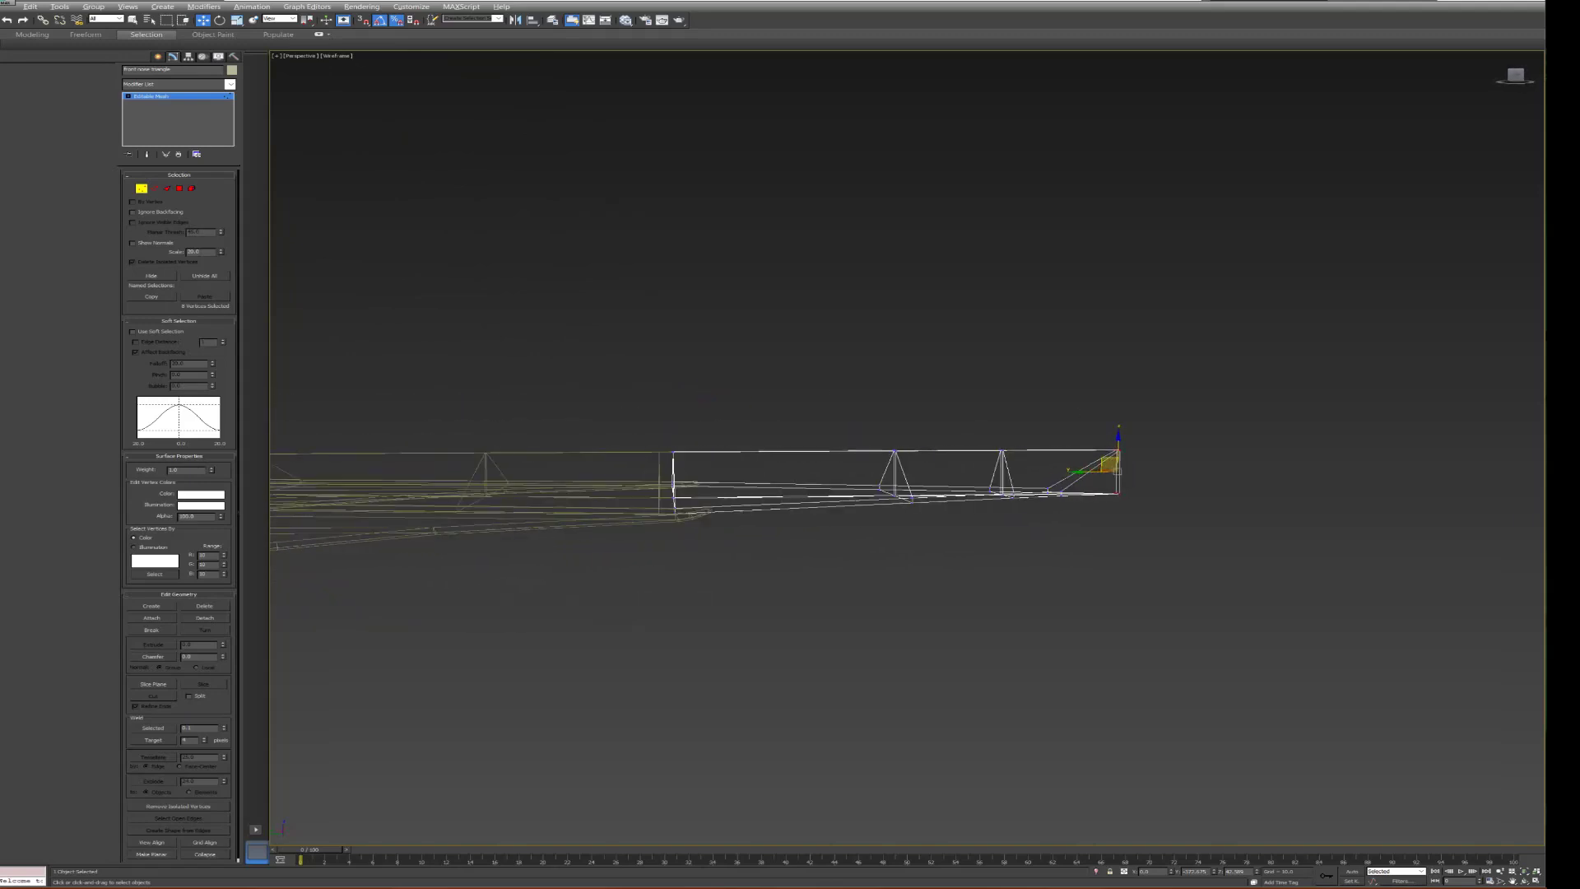
left_click(303, 56)
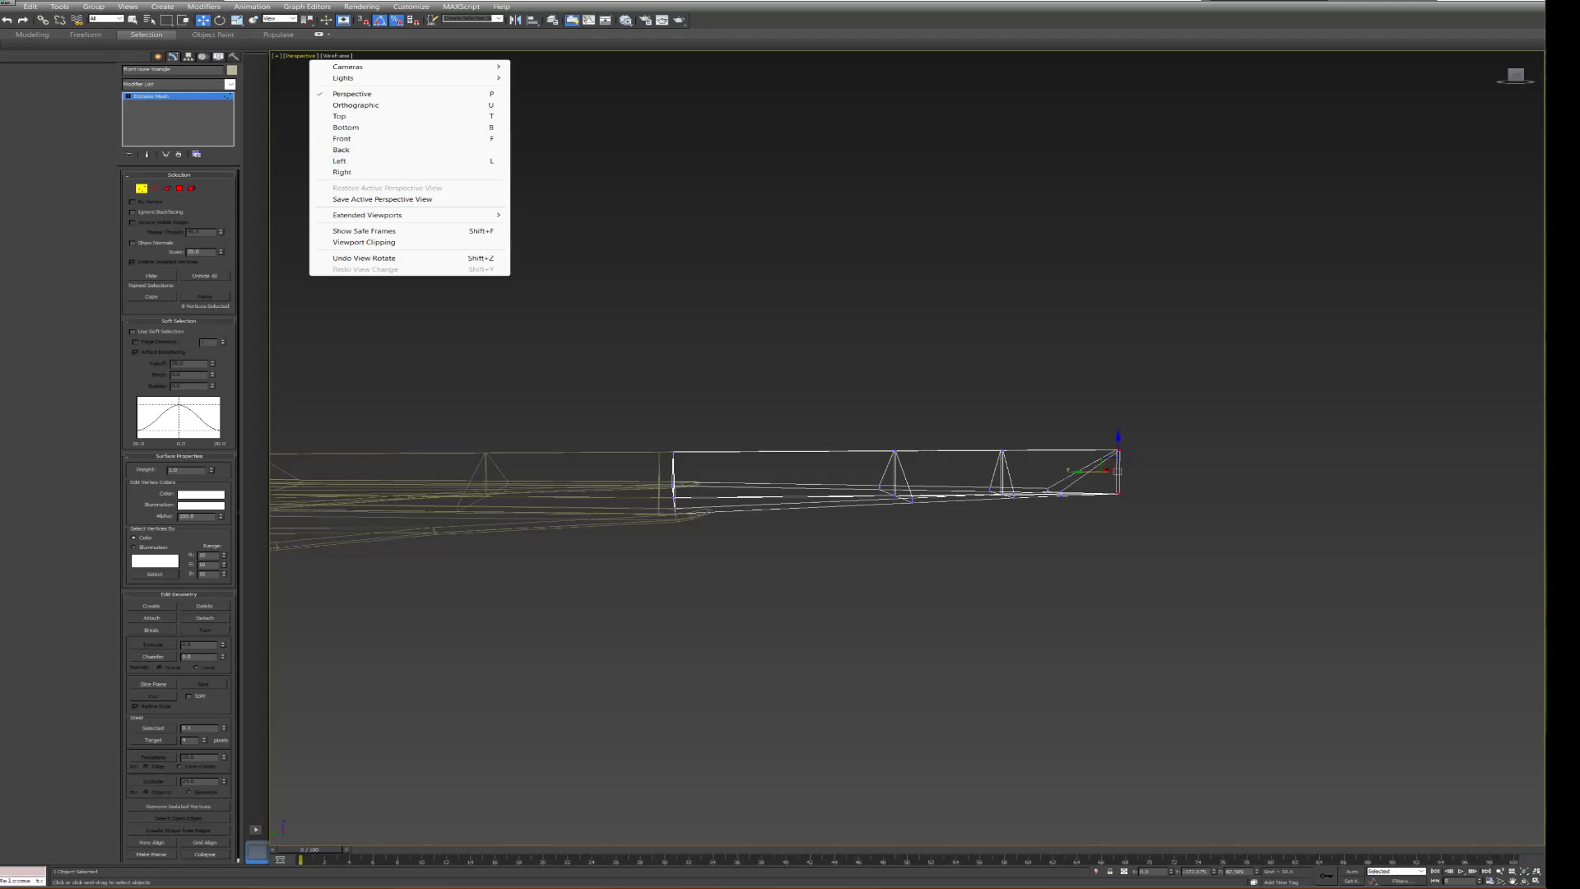
key("Escape")
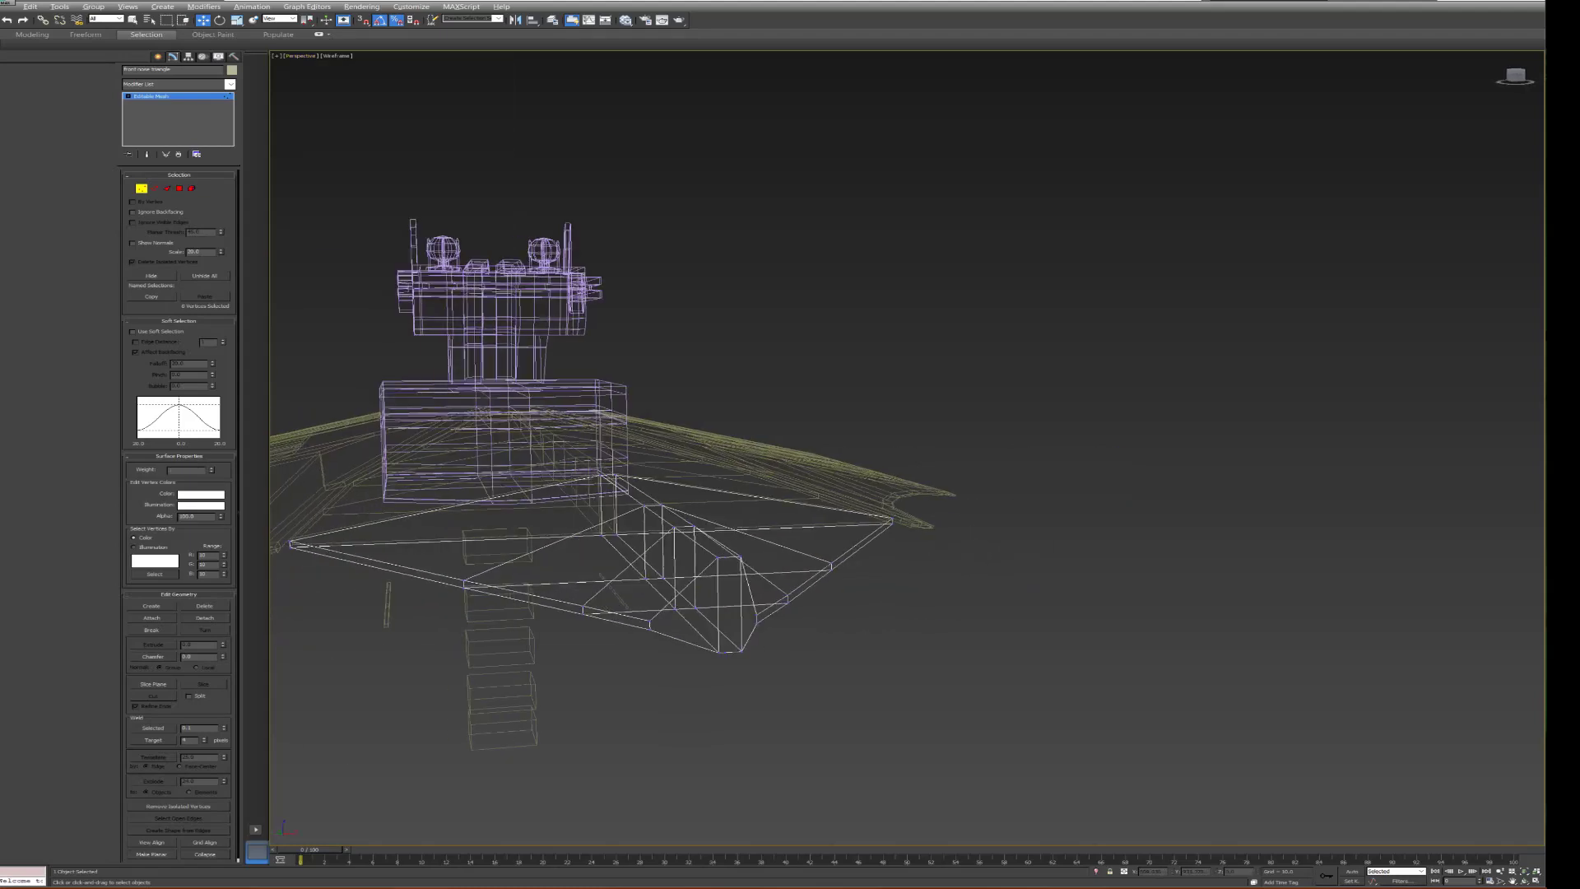
mouse_move(823, 412)
middle_mouse_down("alt")
mouse_move(906, 428)
mouse_move(930, 412)
mouse_move(963, 378)
mouse_move(963, 329)
mouse_move(947, 317)
middle_mouse_up("alt")
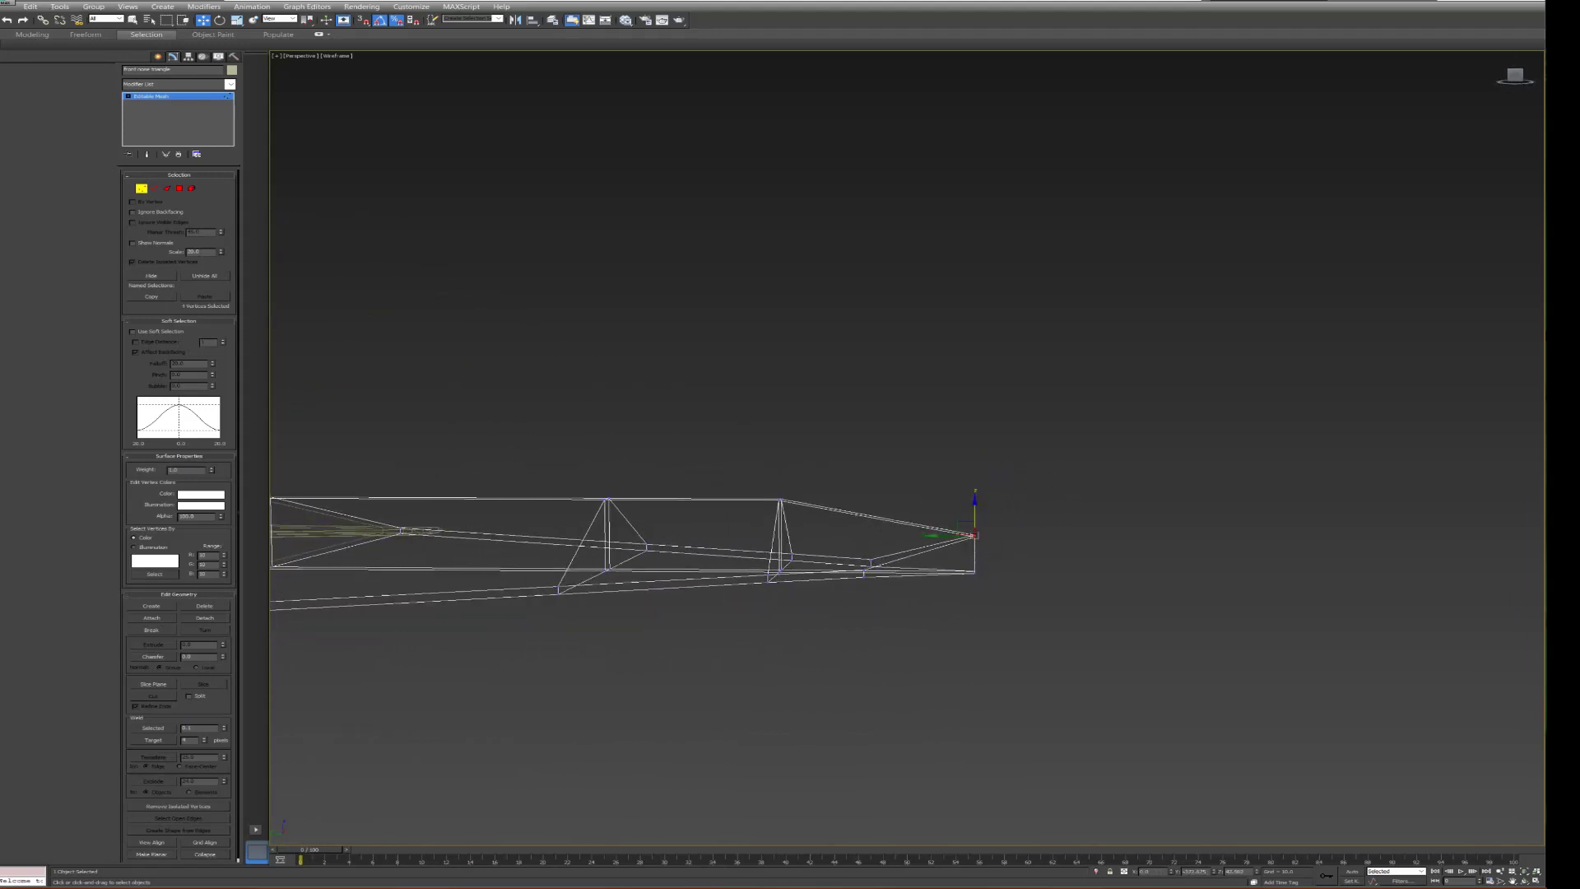
middle_click_drag(947, 317, 930, 271, "alt")
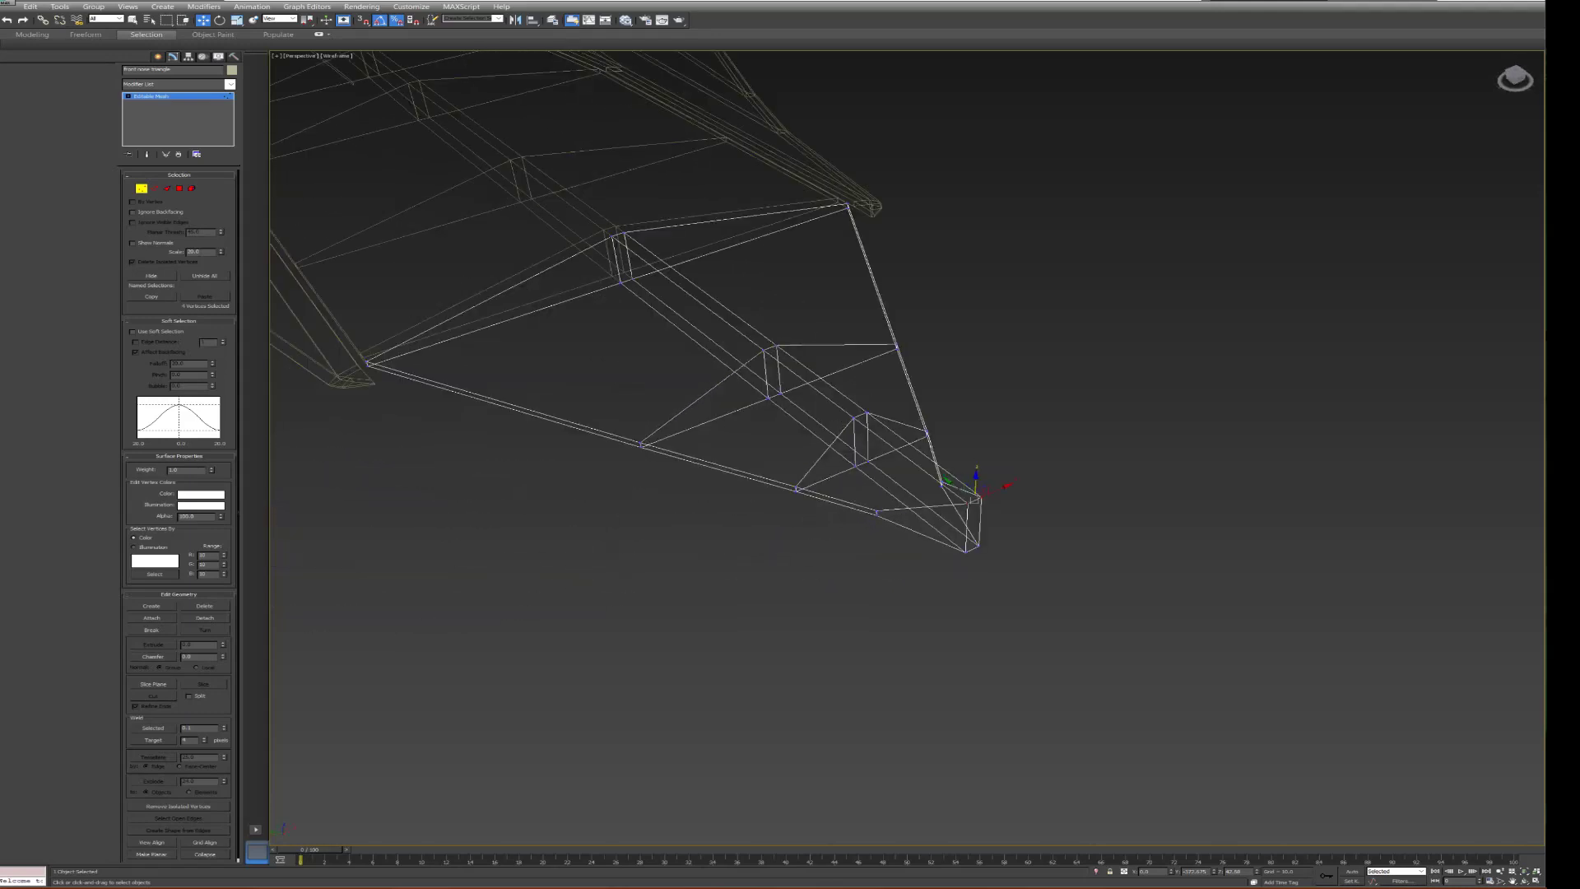
- Save the scene over the existing destroyer file from the File menu
key("alt+f")
key("Escape")
key("alt+f")
key("Return")
- Confirm replacing the destroyer file, then orbit to a low side view of the ship
key("Return")
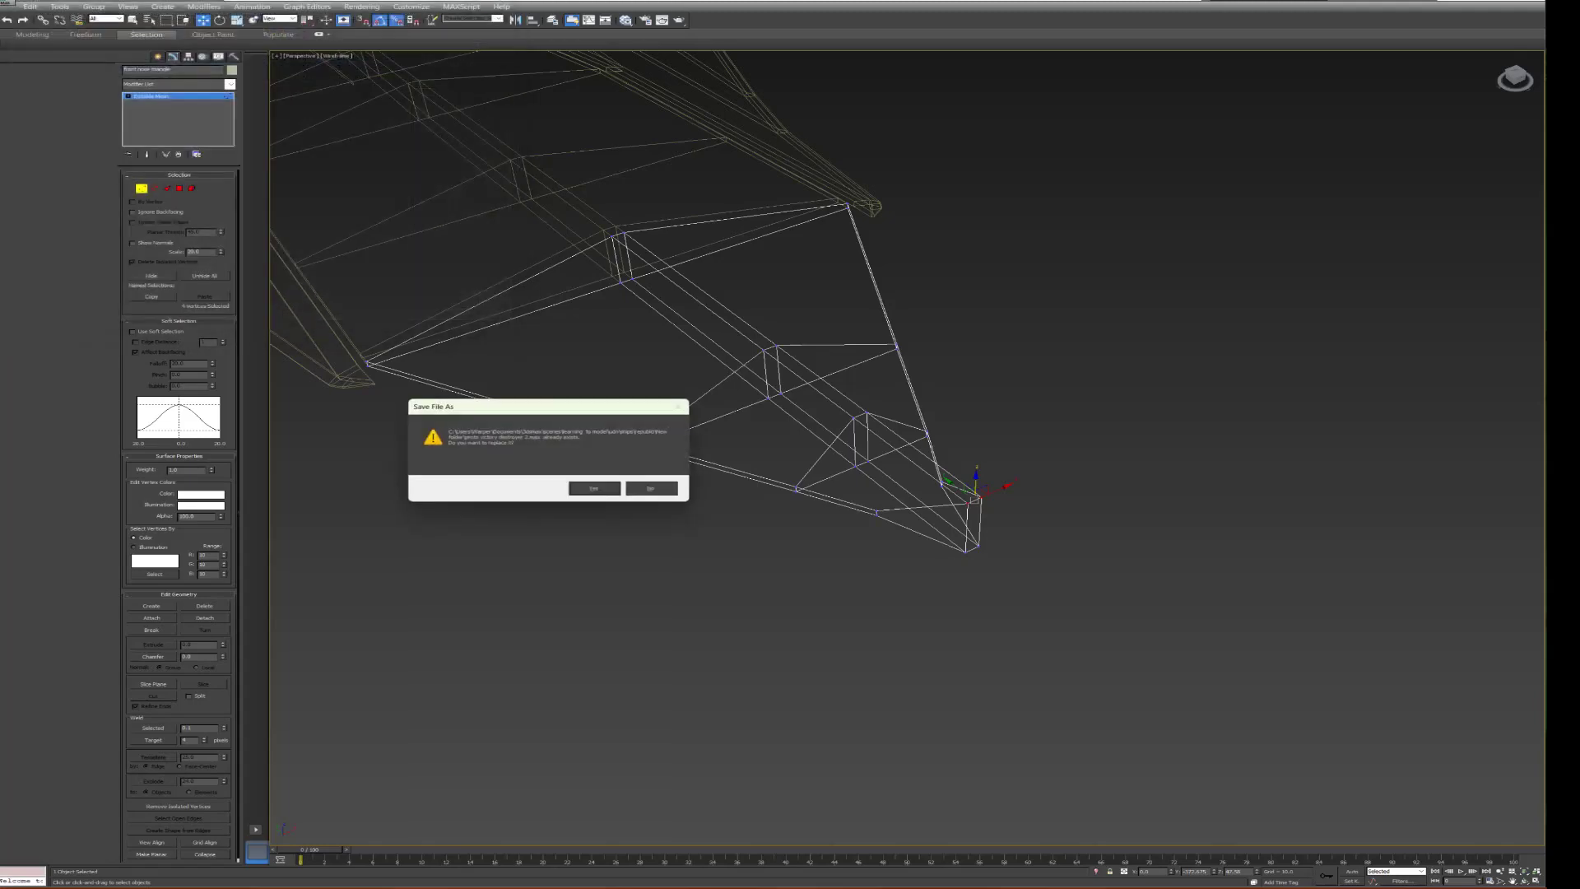
key("Return")
mouse_move(905, 329)
middle_mouse_down("alt")
mouse_move(856, 337)
mouse_move(888, 313)
mouse_move(872, 272)
middle_mouse_up("alt")
middle_click_drag(905, 411, 872, 378, "alt")
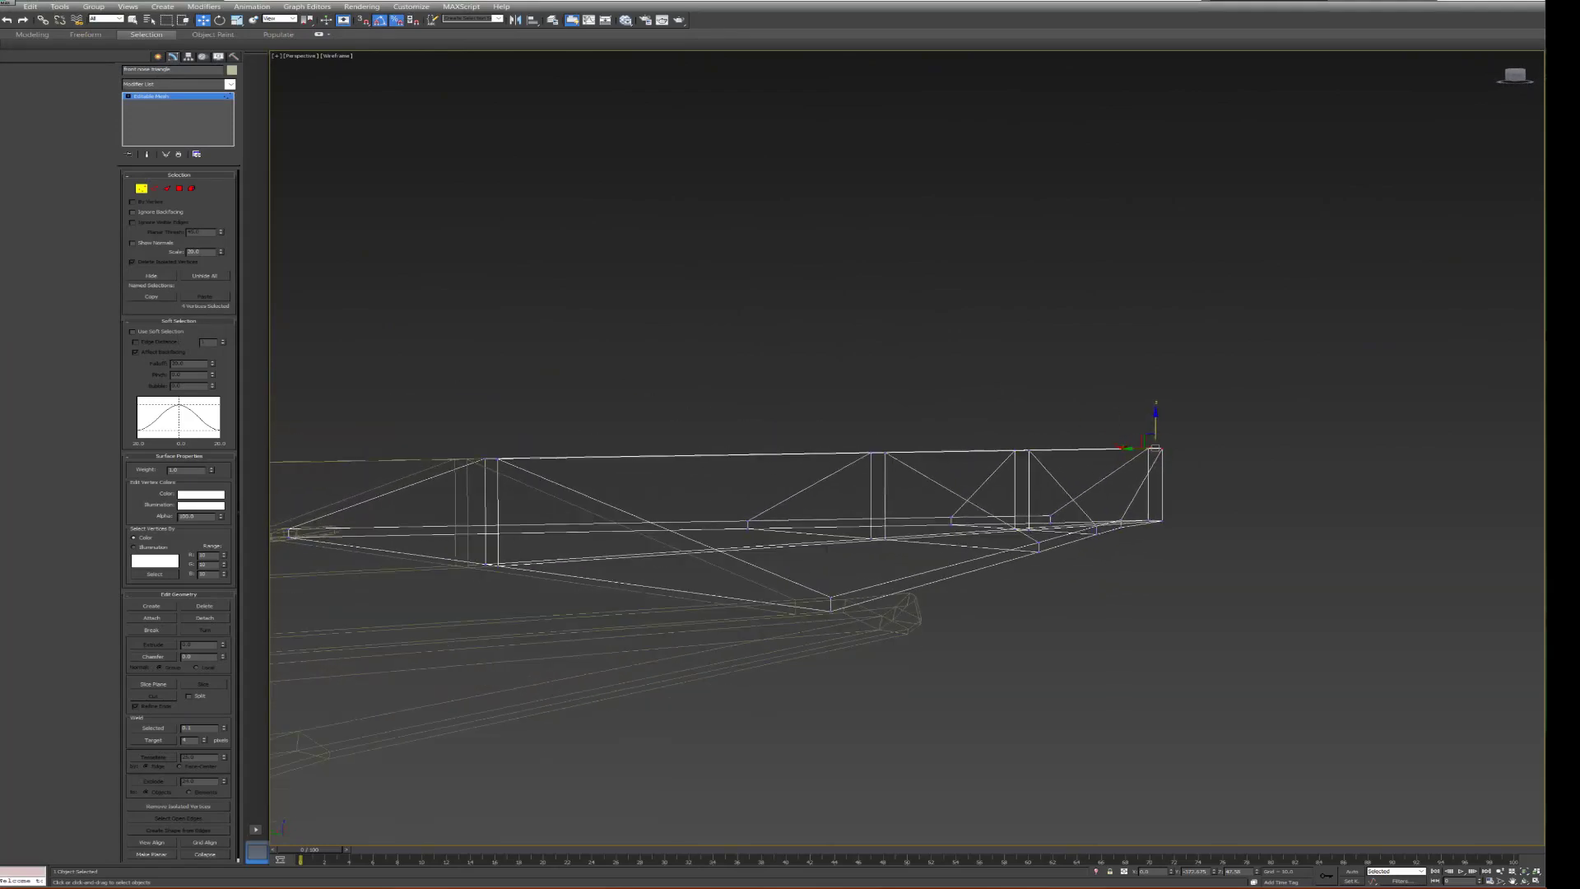
- Zoom into the concept sketch's pointed nose, move it aside, and refocus on the nose truss
key("alt+Tab")
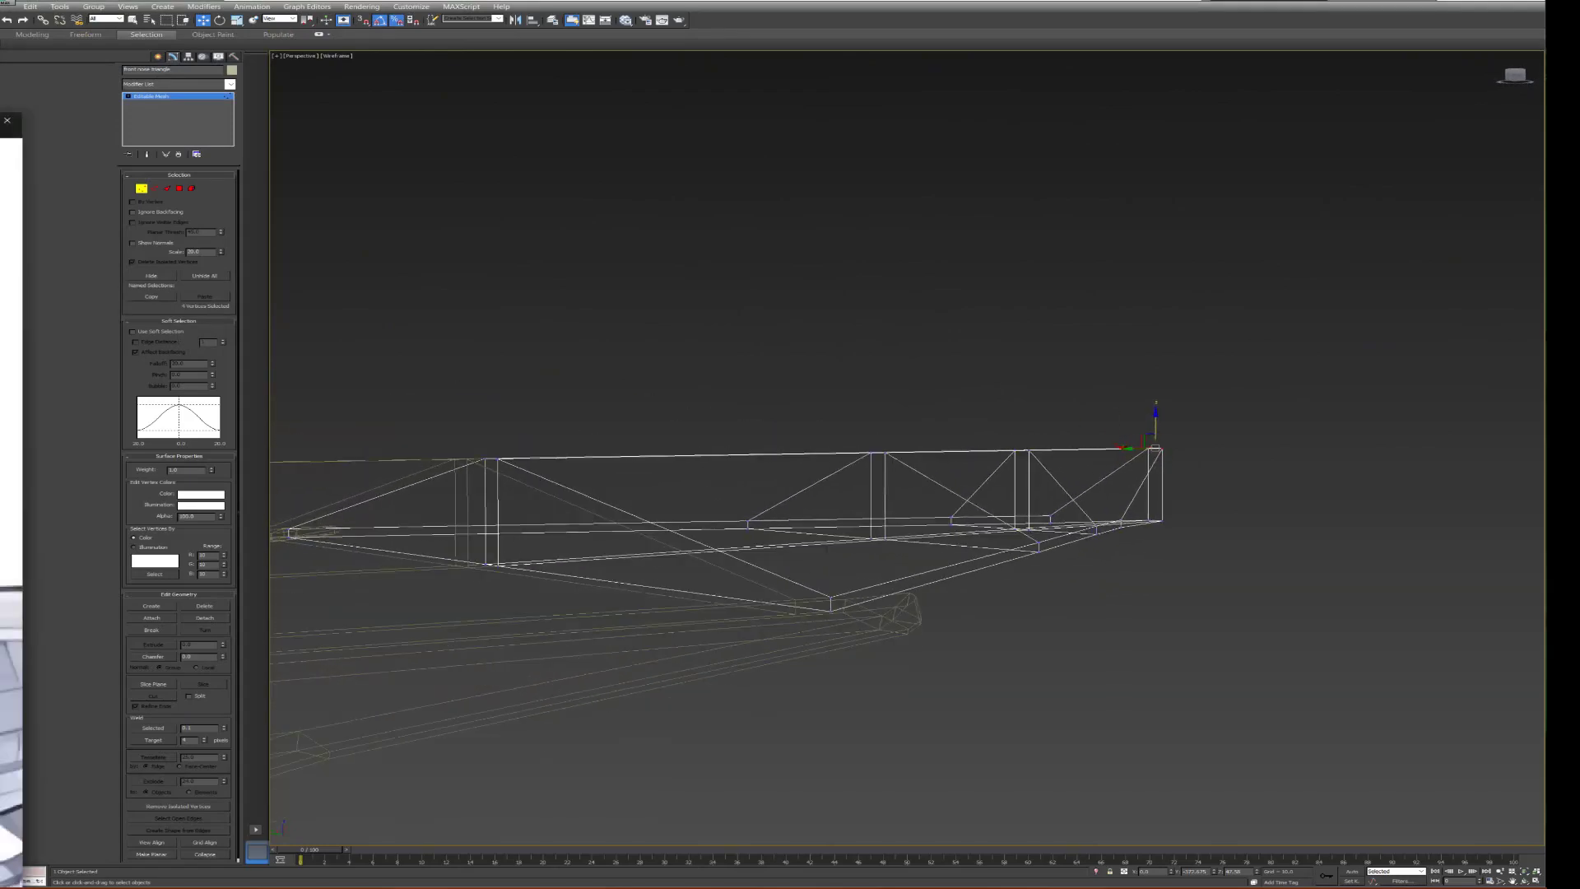
scroll(744, 212, "up", 2)
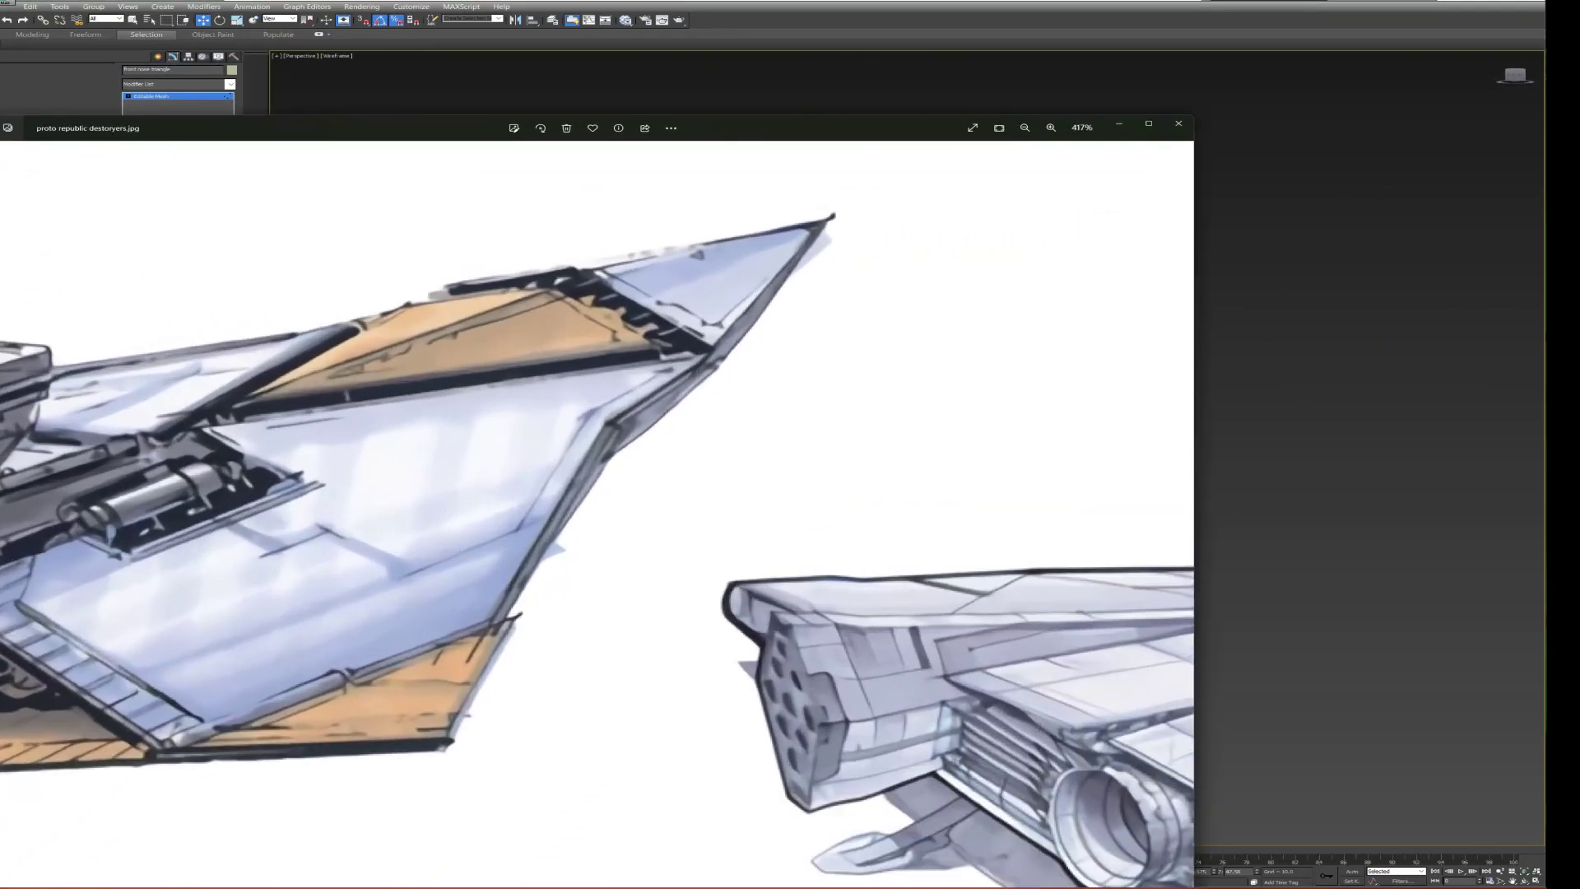
scroll(744, 212, "up", 4)
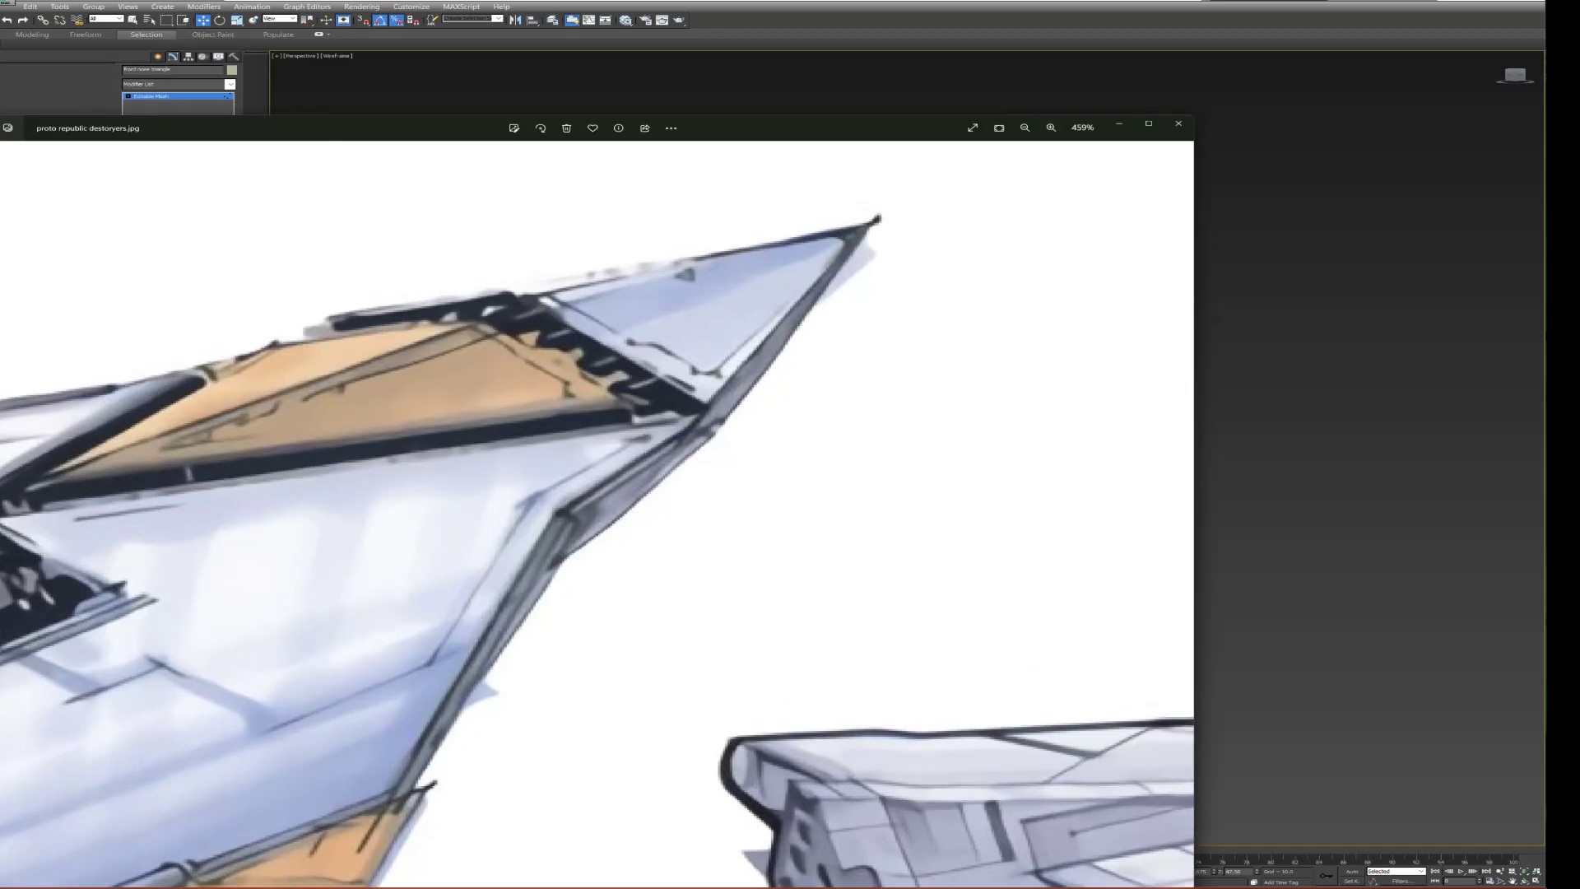
mouse_move(1103, 127)
left_mouse_down()
mouse_move(720, 140)
mouse_move(17, 83)
mouse_move(58, 83)
left_mouse_up()
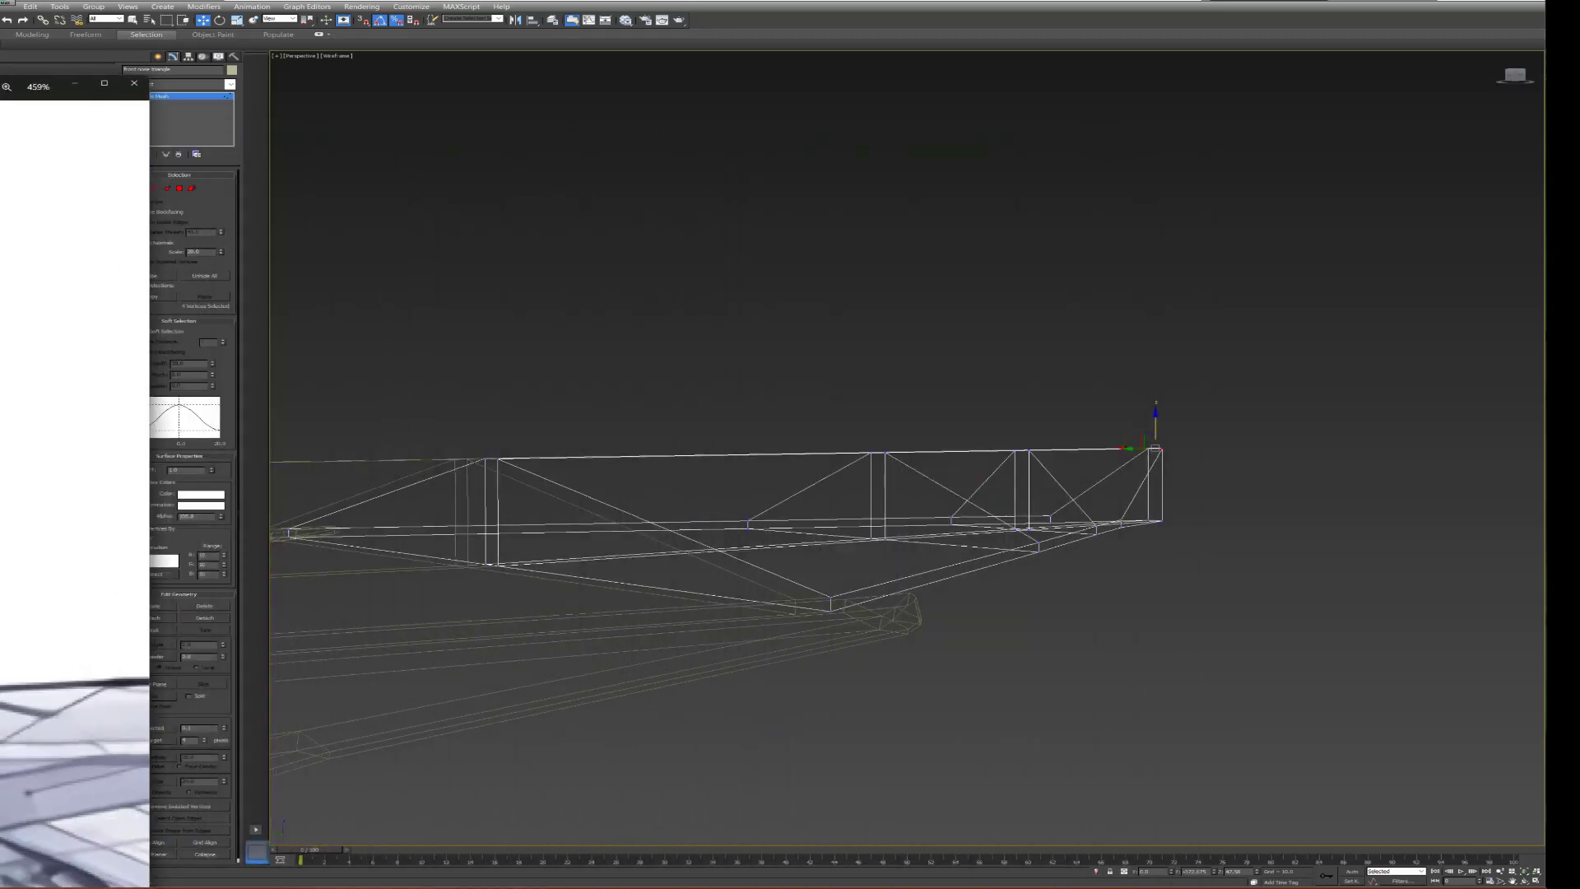
key("alt+Tab")
middle_click_drag(741, 494, 453, 391, "alt")
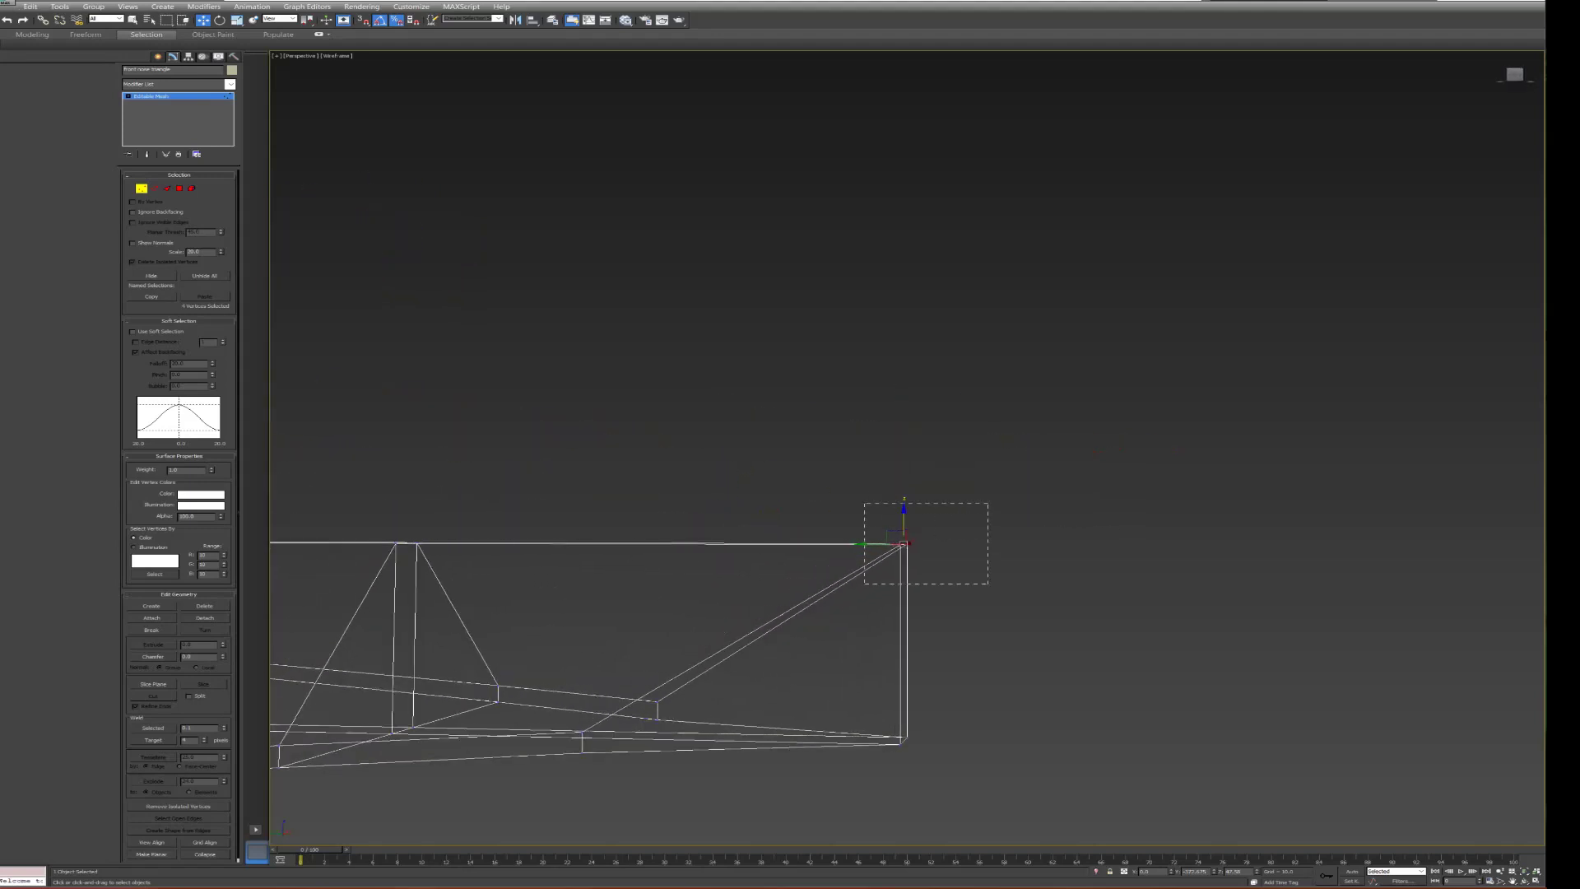
- Drag the top nose vertex down and orbit lengthwise to check the taper
left_click_drag(902, 544, 716, 615)
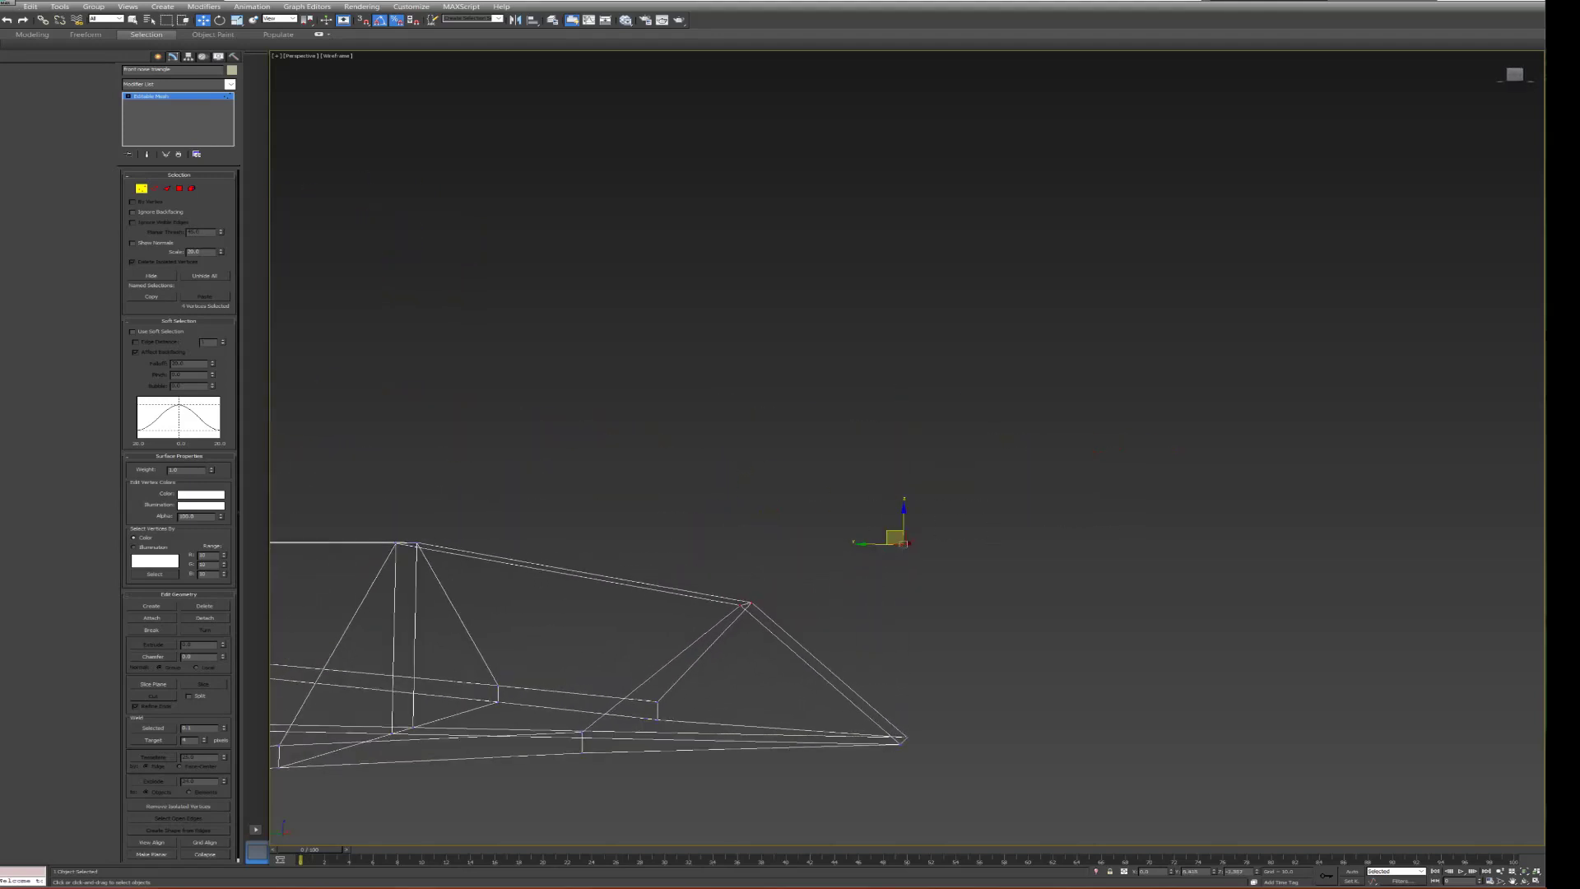
mouse_move(740, 576)
middle_mouse_down("alt")
mouse_move(1070, 552)
mouse_move(755, 578)
mouse_move(899, 593)
mouse_move(897, 576)
mouse_move(872, 633)
mouse_move(905, 568)
mouse_move(868, 541)
mouse_move(870, 559)
middle_mouse_up("alt")
- Switch the perspective viewport to Hidden Line shading
left_click(299, 55)
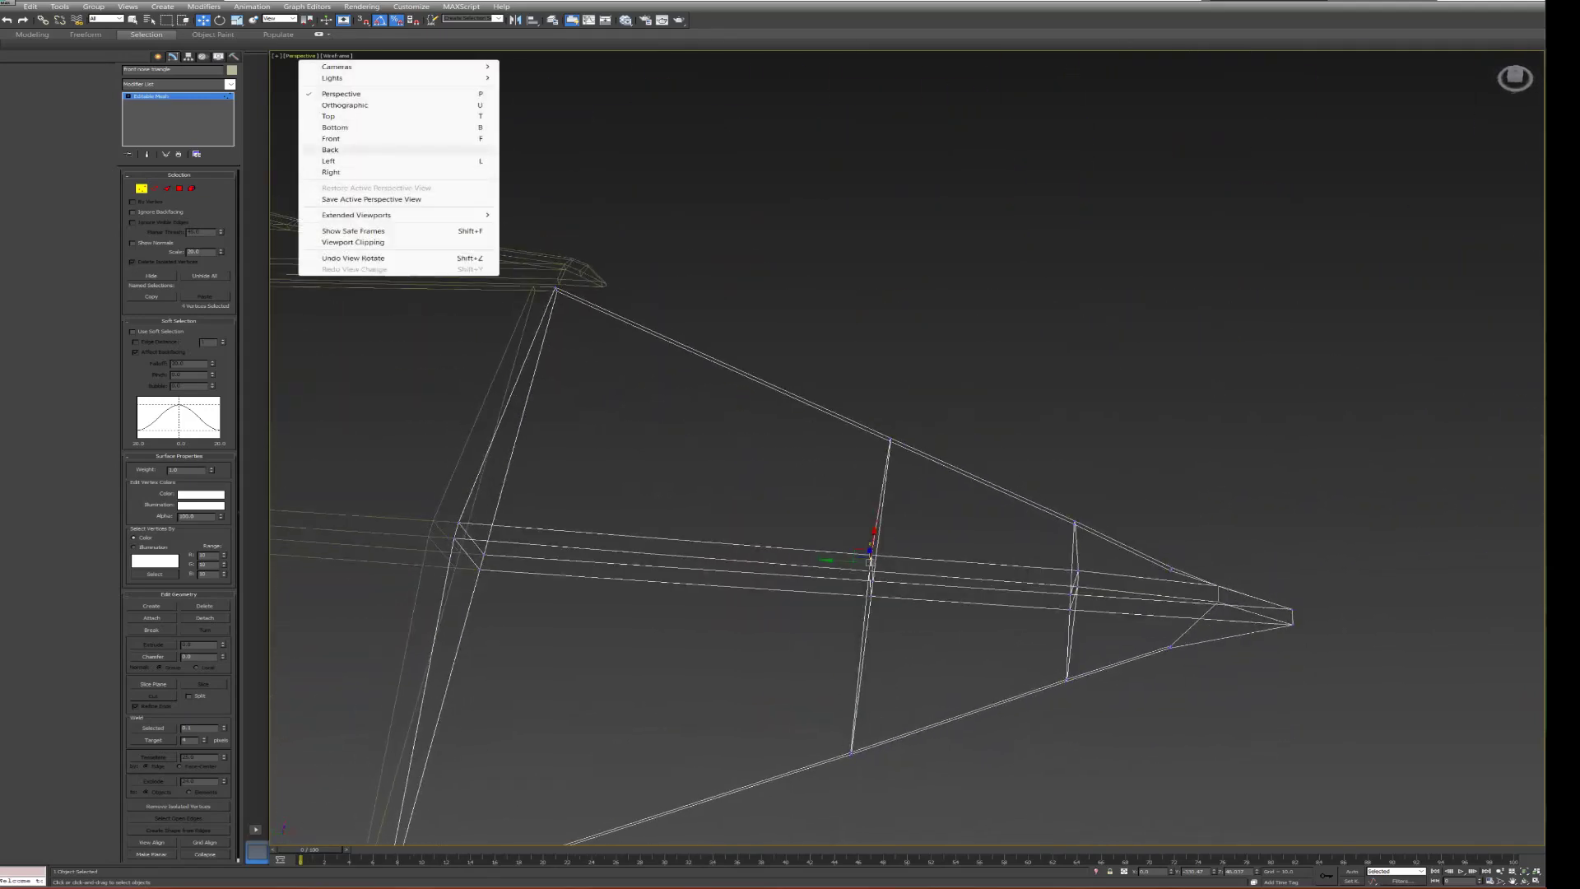
left_click(337, 56)
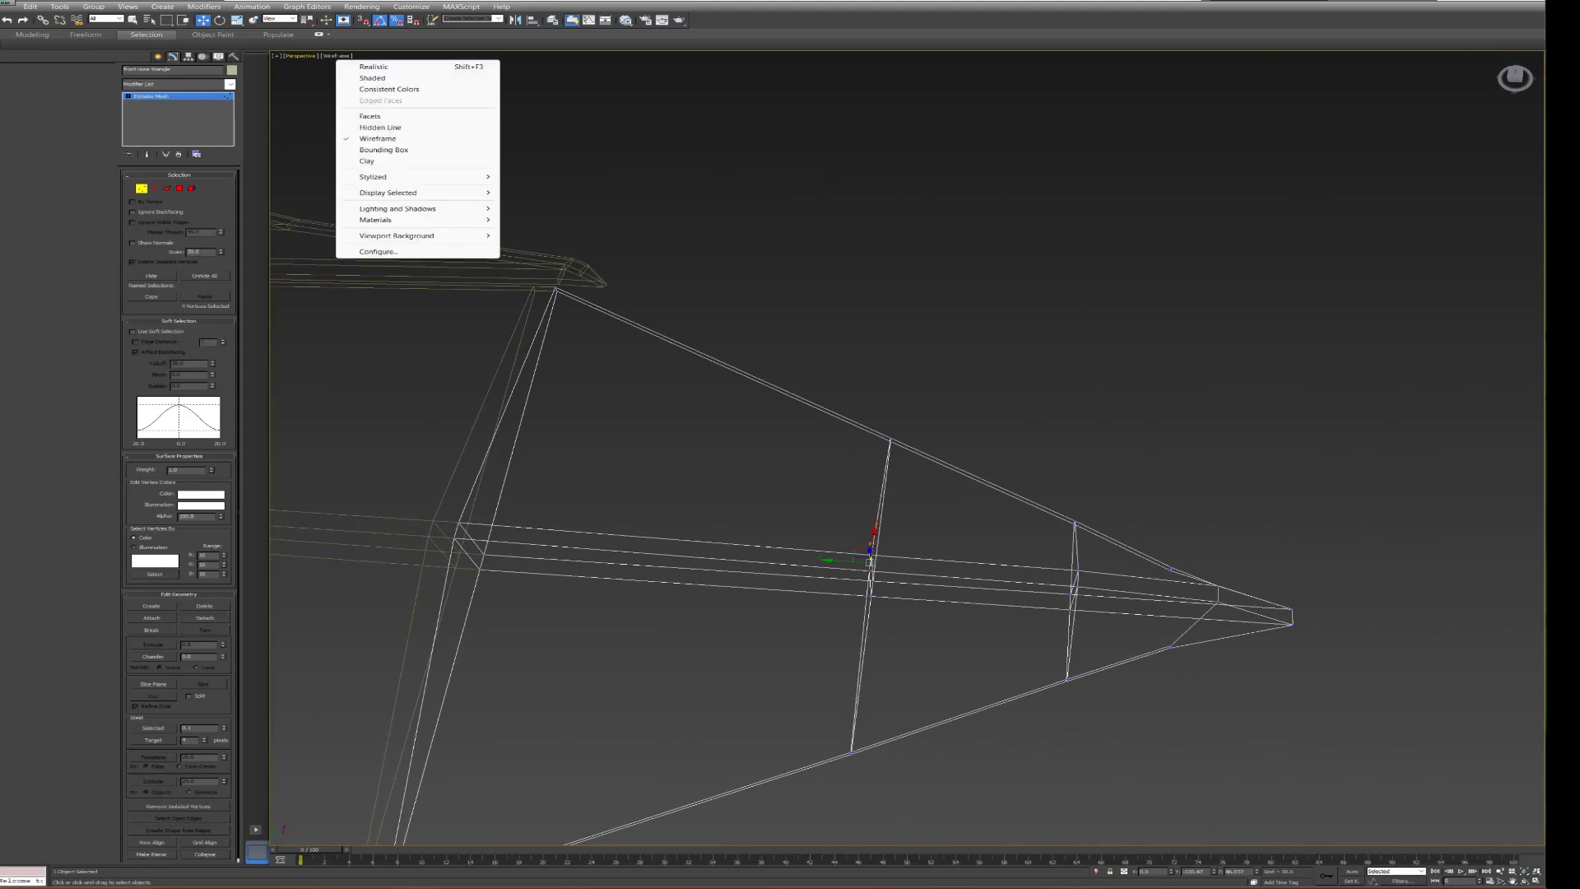
left_click(381, 128)
- Nudge the nose tip vertex slightly upward, inspect it from several angles, and deselect all
middle_click_drag(864, 552, 847, 493, "alt")
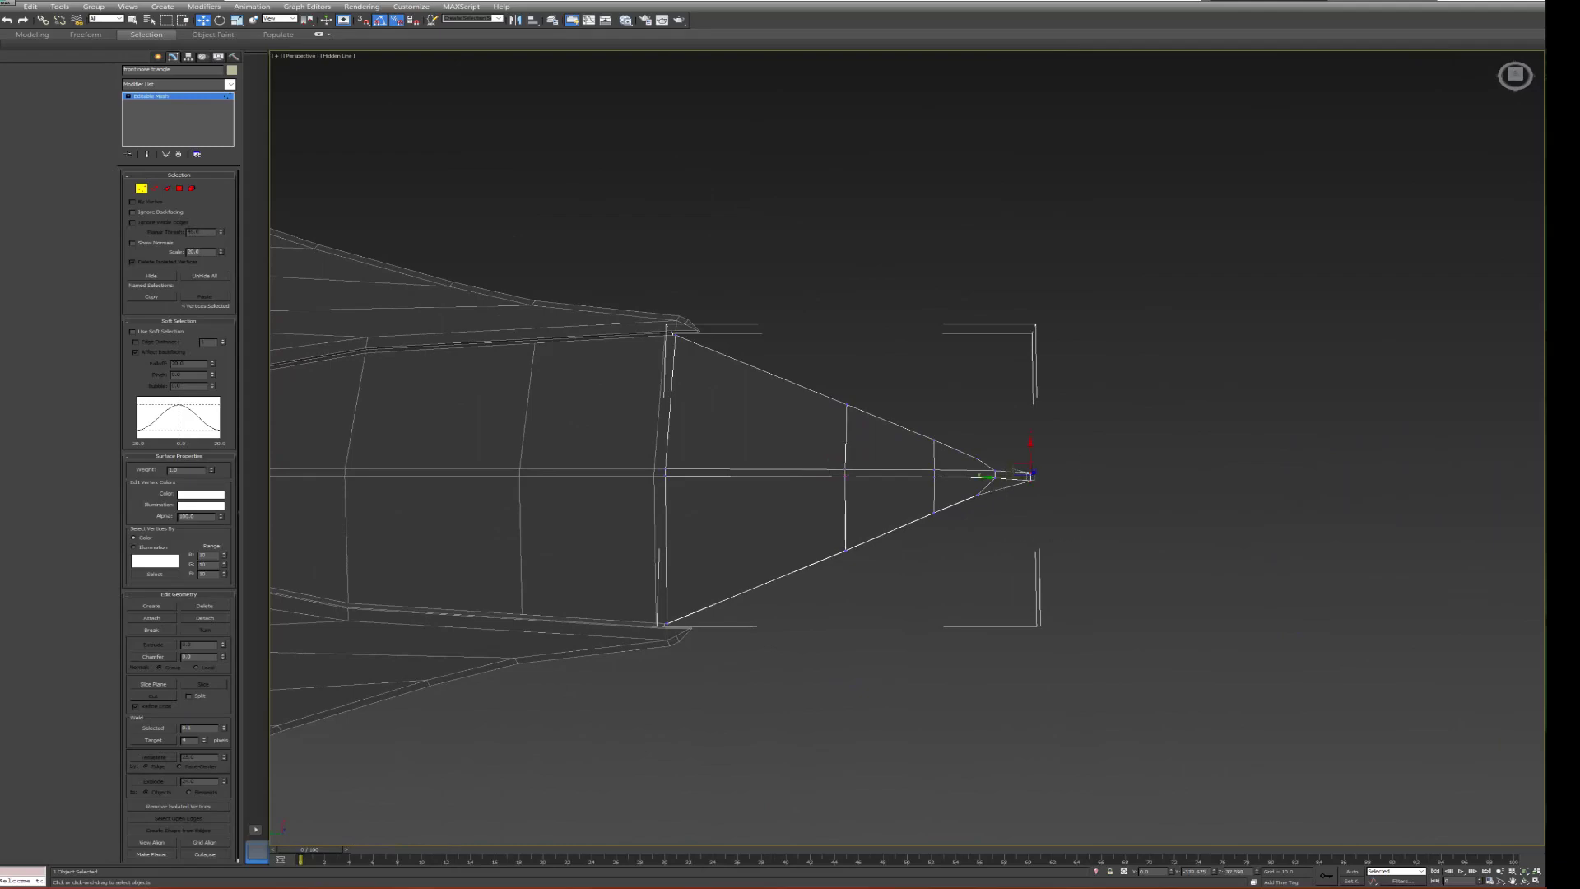
middle_click_drag(847, 494, 766, 400, "alt")
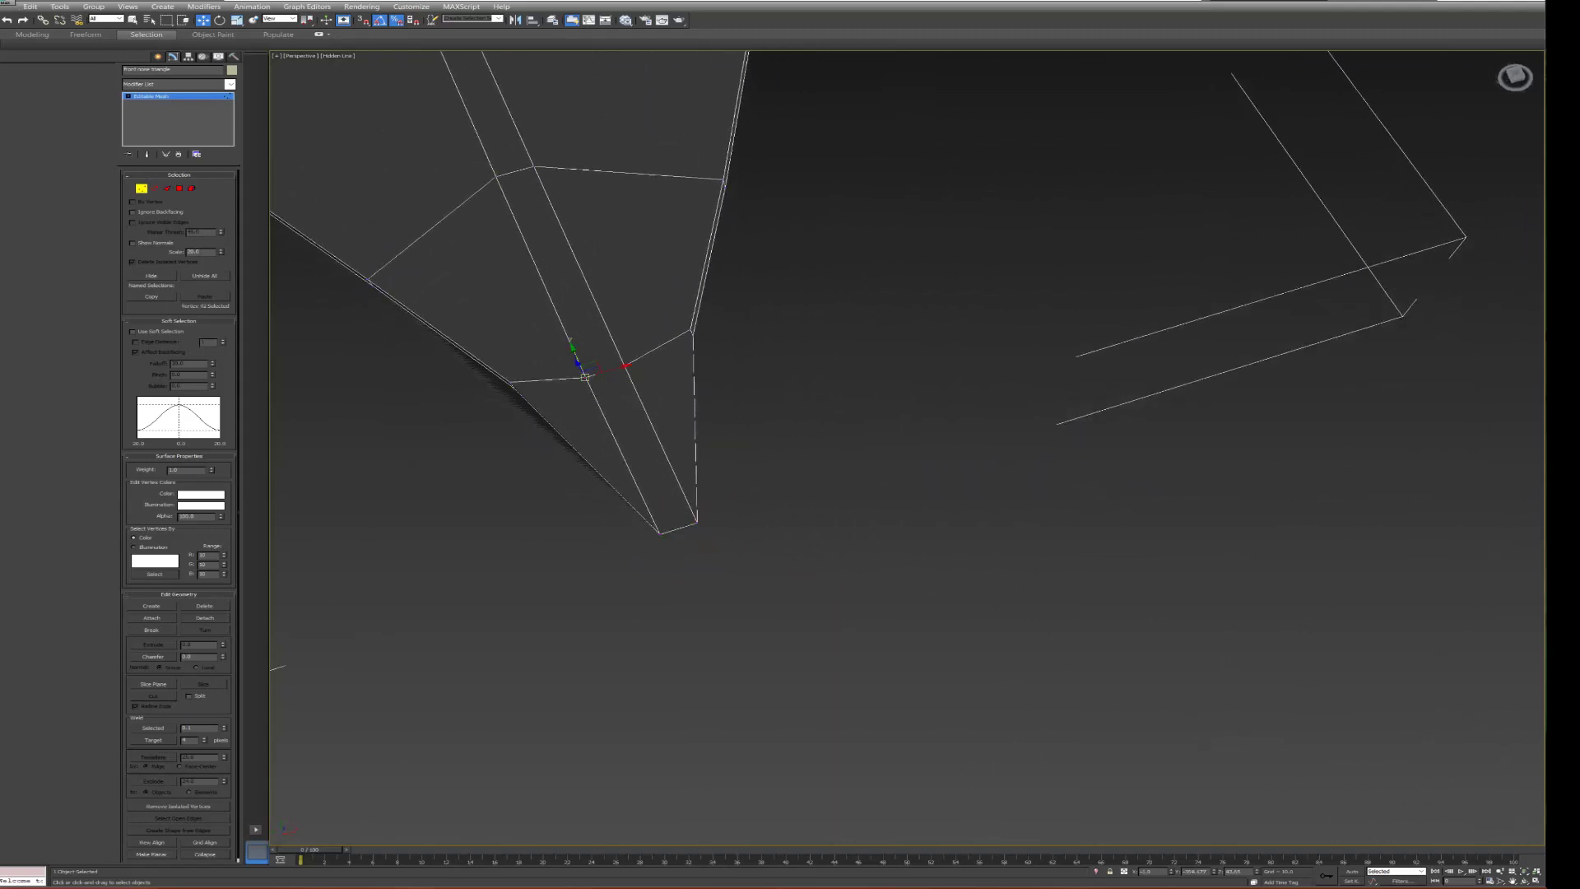
left_click_drag(585, 378, 585, 376)
middle_click_drag(765, 399, 740, 387, "alt")
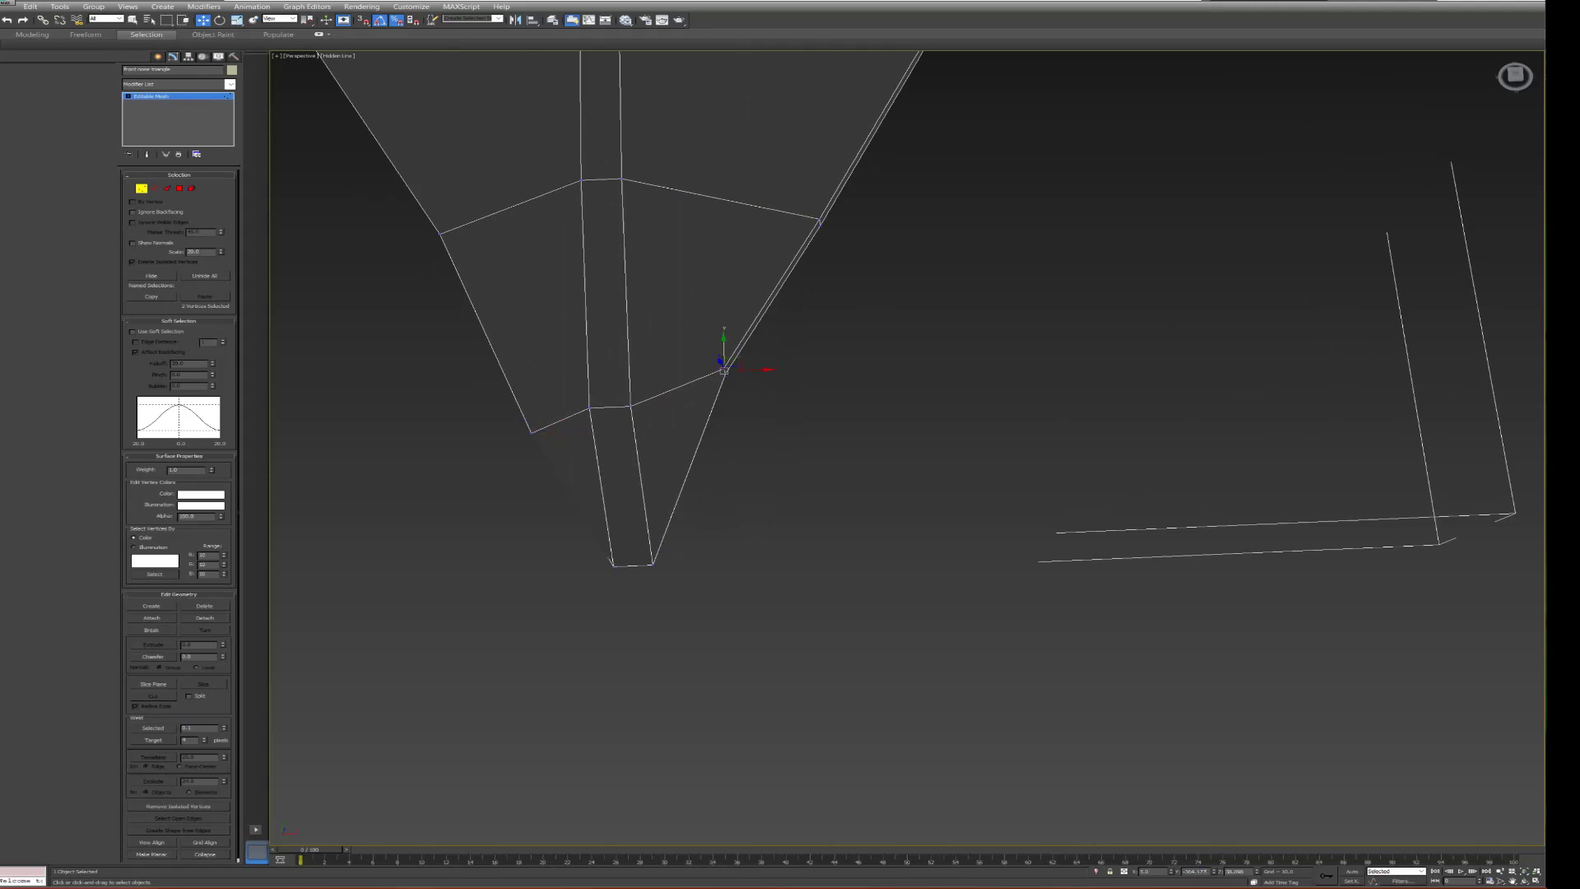
middle_click_drag(725, 371, 971, 423, "alt")
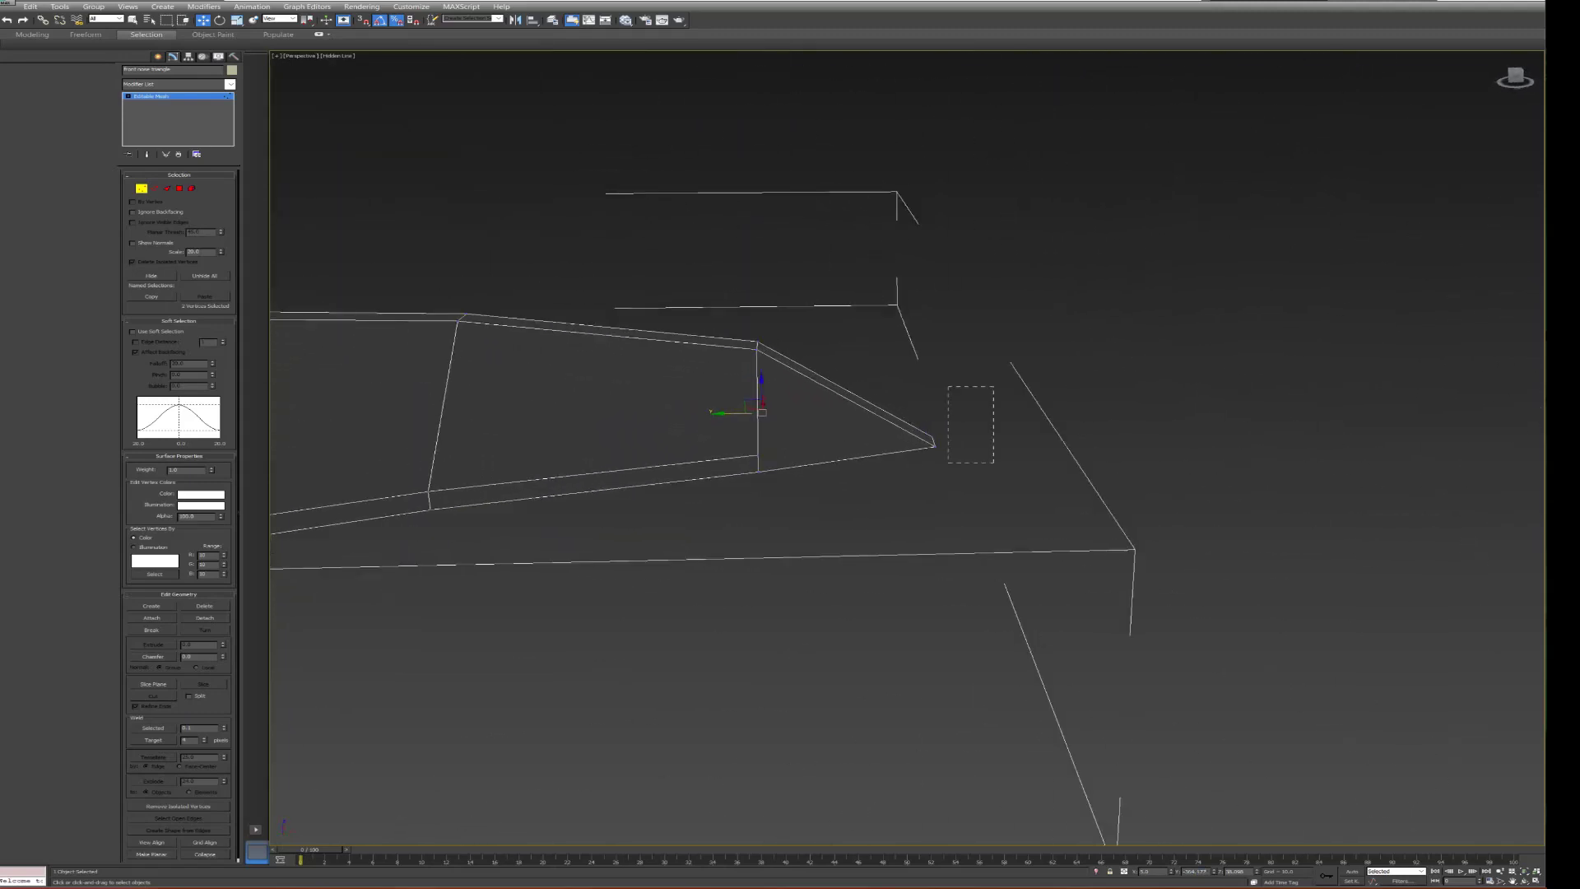
mouse_move(933, 442)
middle_mouse_down("alt")
mouse_move(1078, 438)
mouse_move(1053, 449)
mouse_move(1041, 543)
mouse_move(988, 493)
mouse_move(971, 527)
mouse_move(938, 510)
mouse_move(873, 543)
mouse_move(814, 535)
mouse_move(748, 576)
mouse_move(716, 568)
middle_mouse_up("alt")
key("ctrl+d")
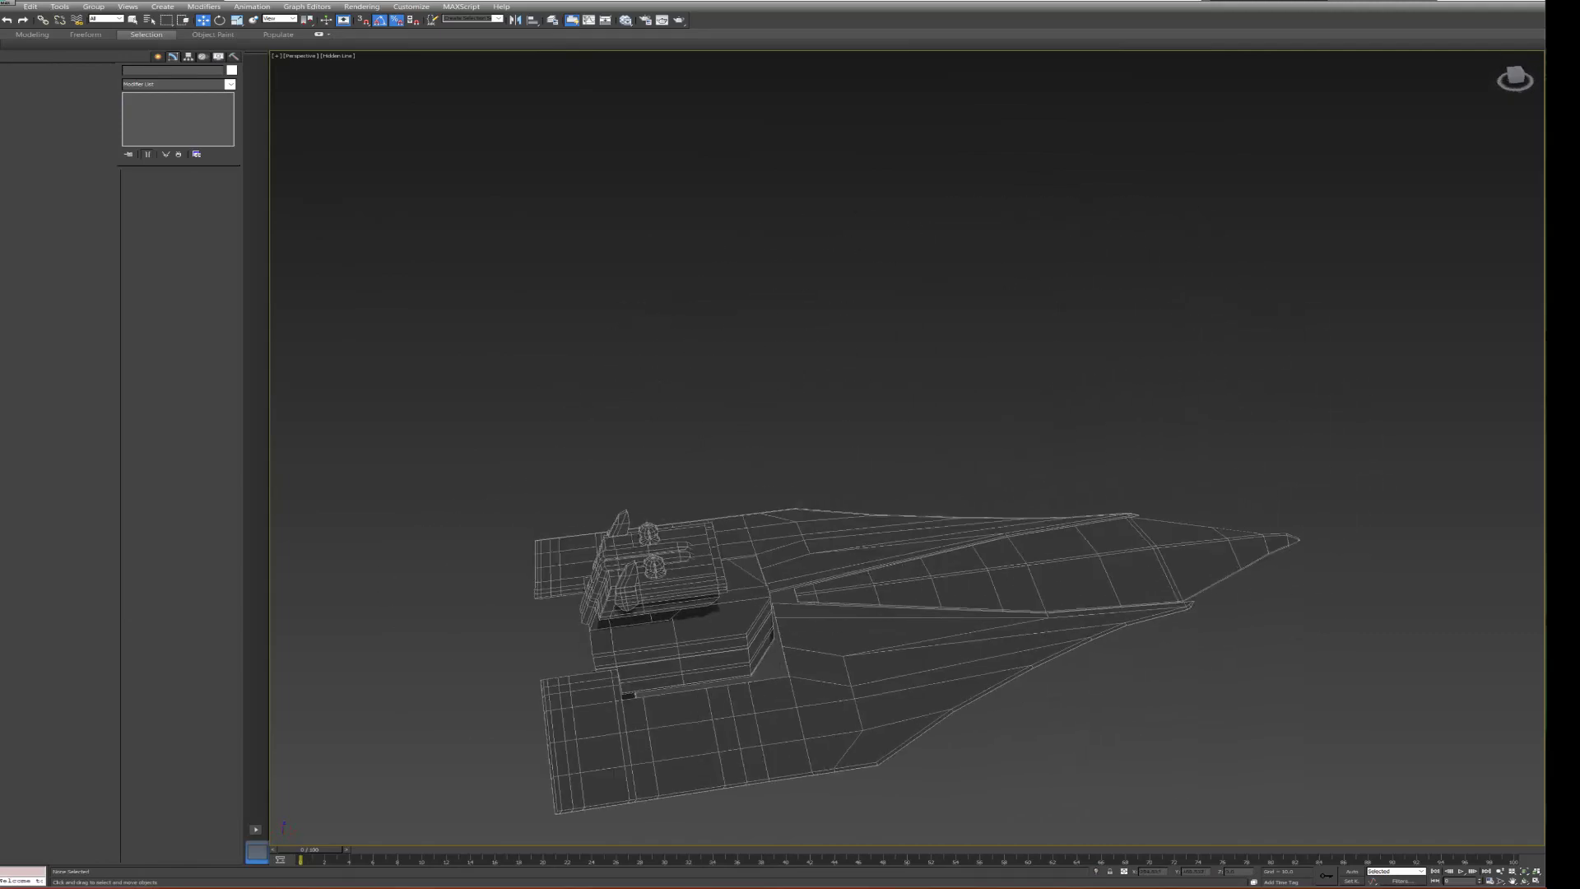
key("alt+Tab")
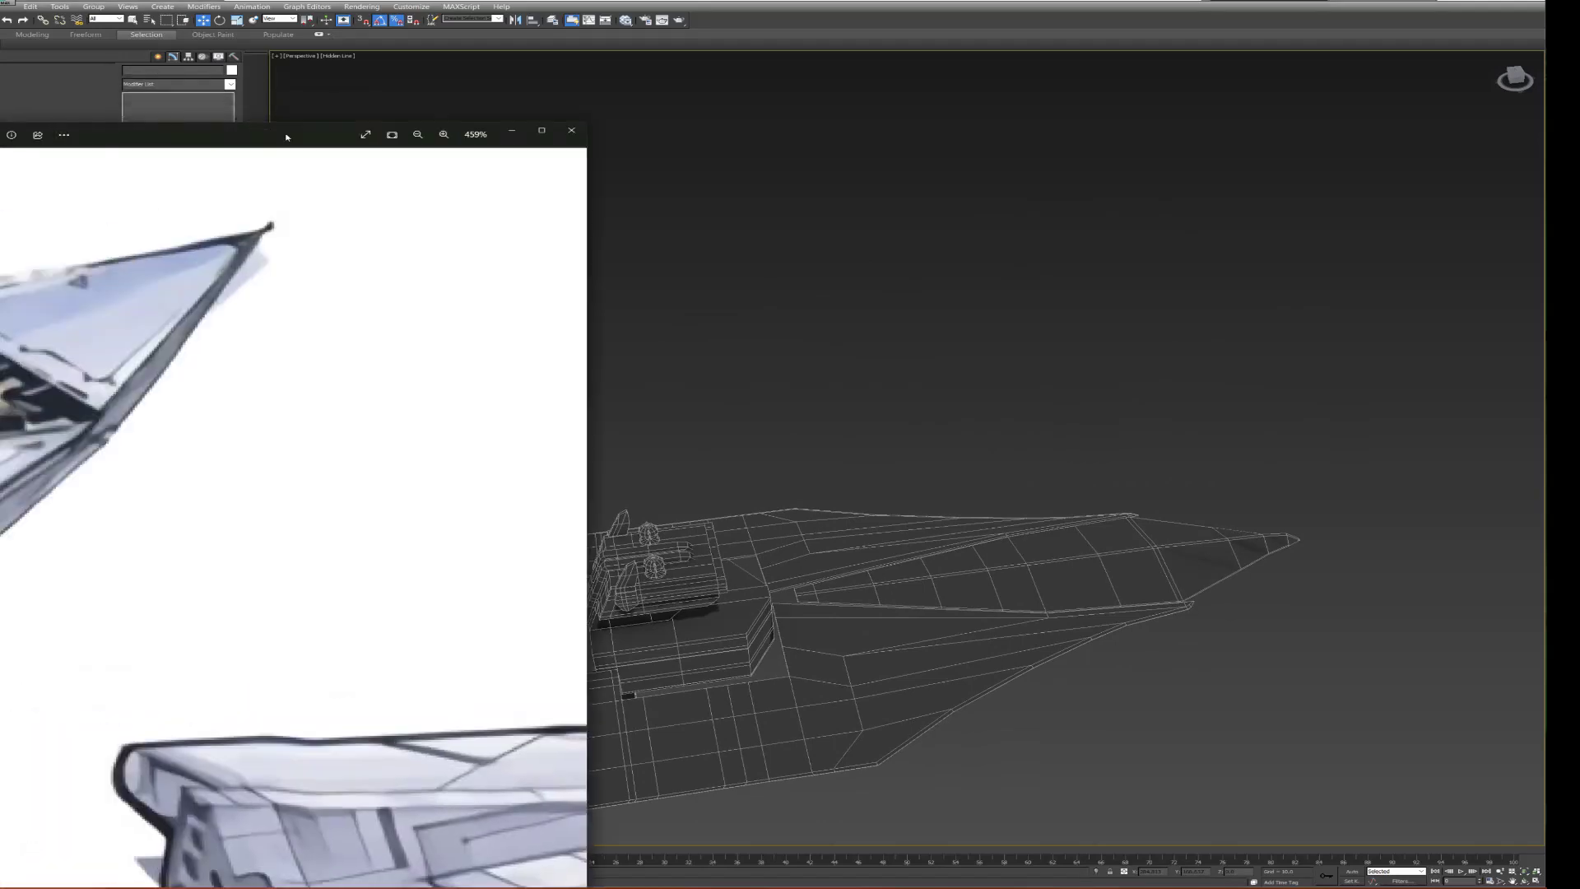
mouse_move(703, 82)
left_mouse_down()
mouse_move(112, 114)
mouse_move(0, 93)
left_mouse_up()
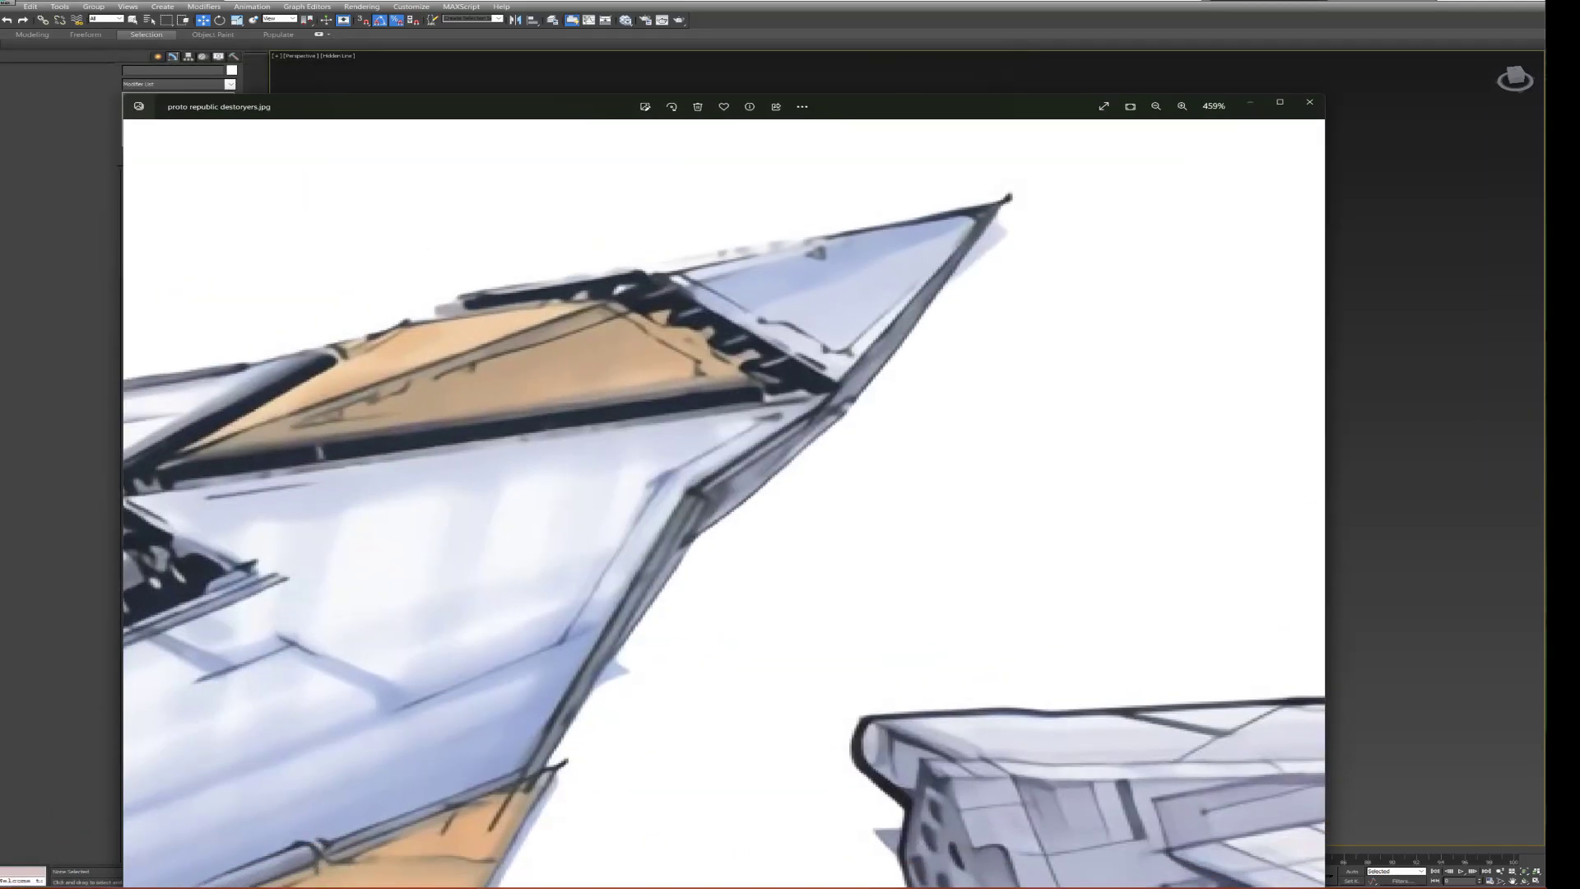
scroll(724, 493, "down", 5)
left_click(1250, 102)
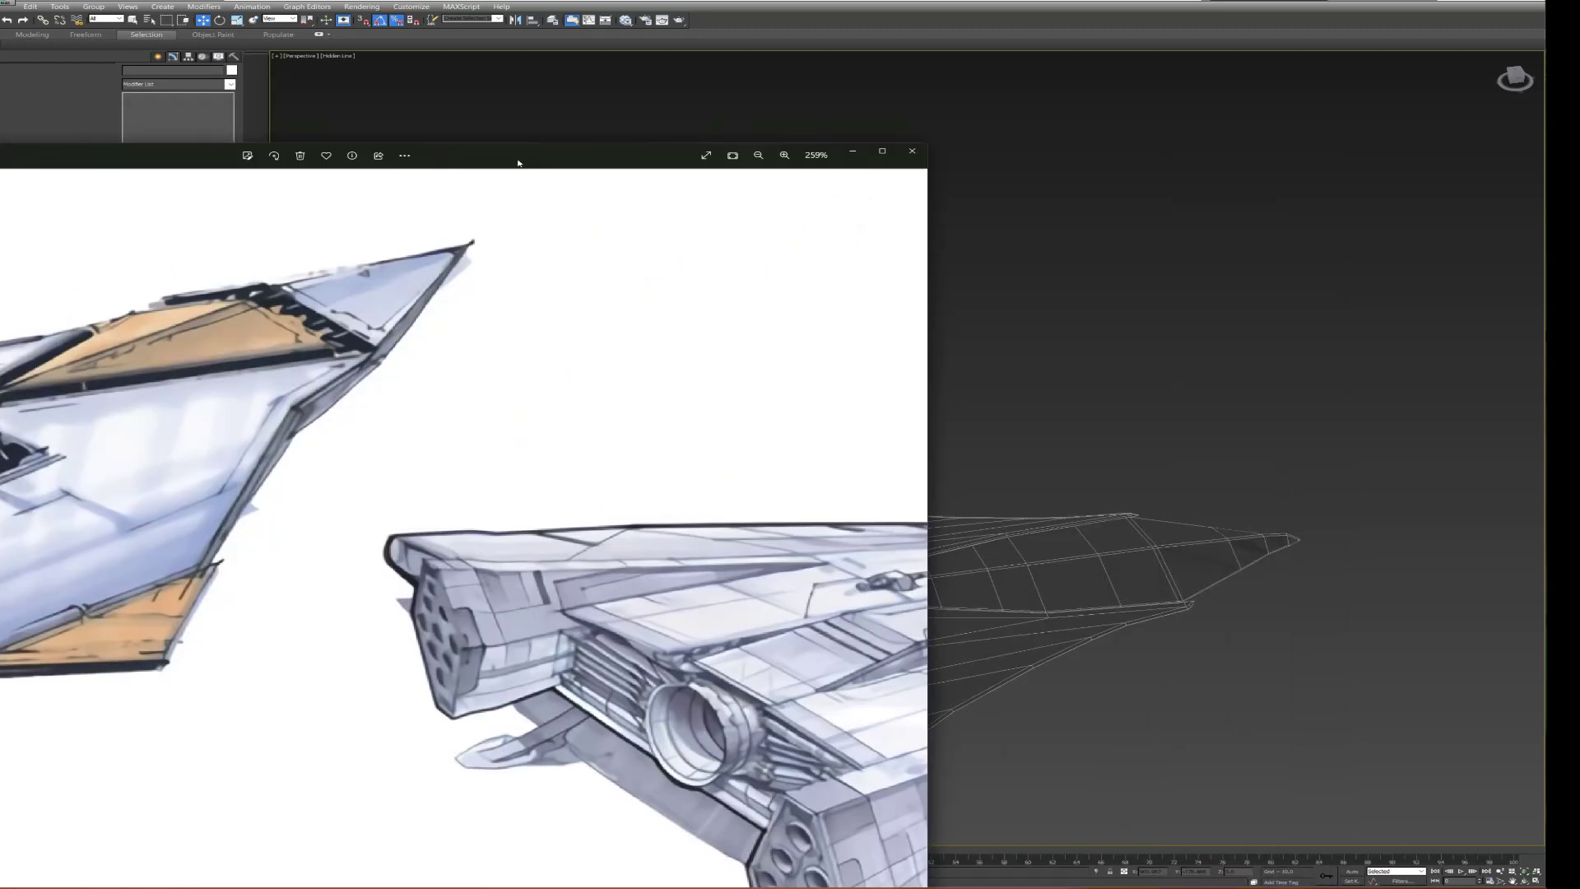
mouse_move(905, 444)
middle_mouse_down("alt")
mouse_move(905, 346)
mouse_move(741, 412)
middle_mouse_up("alt")
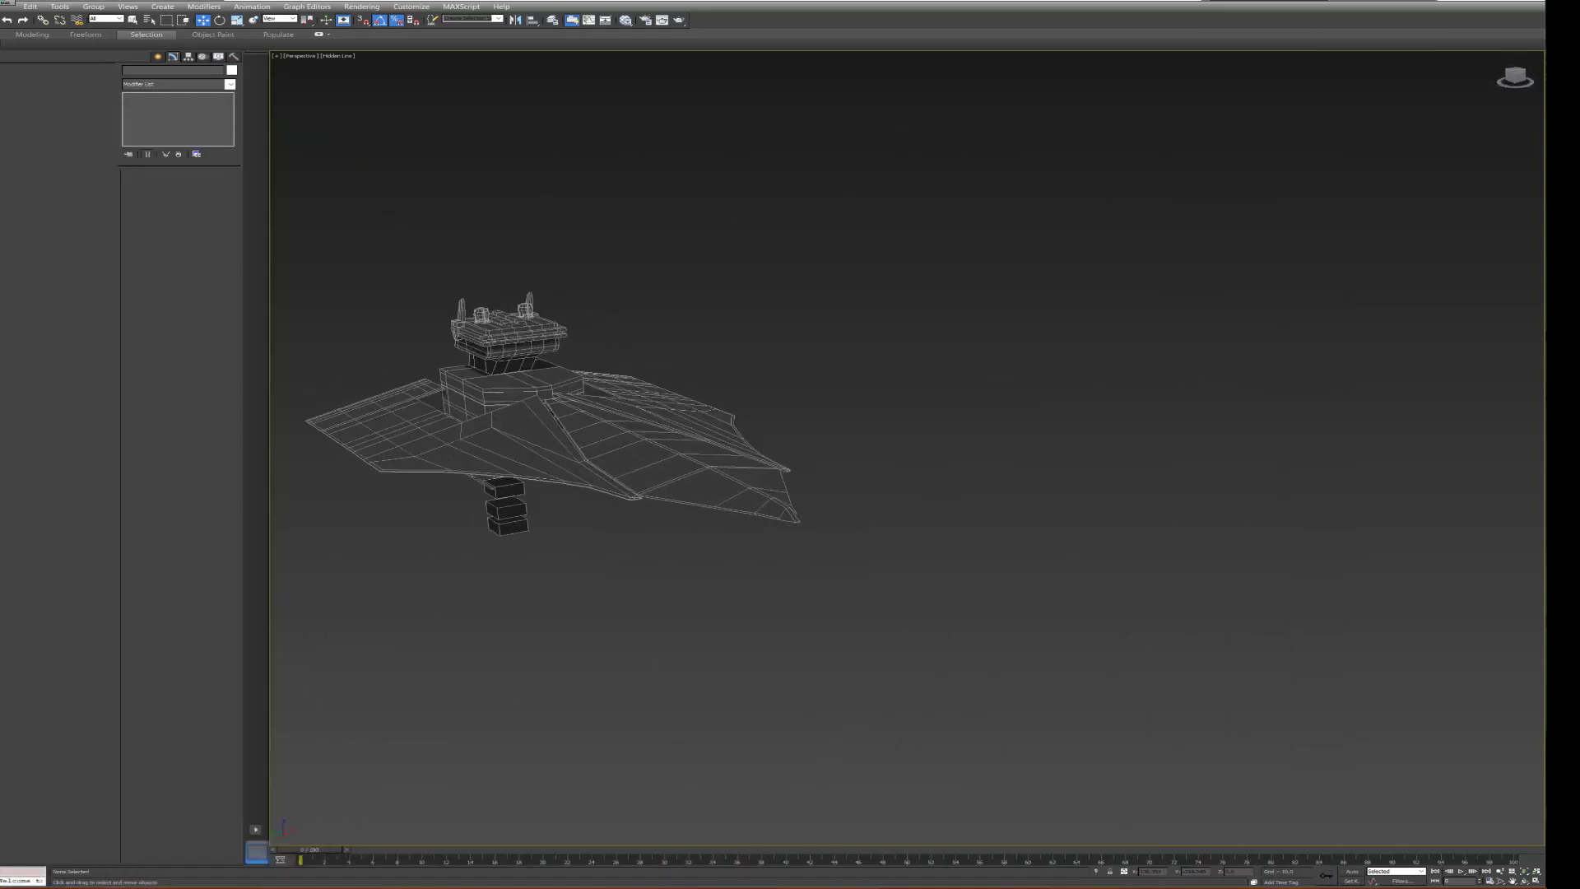
scroll(656, 445, "up", 3)
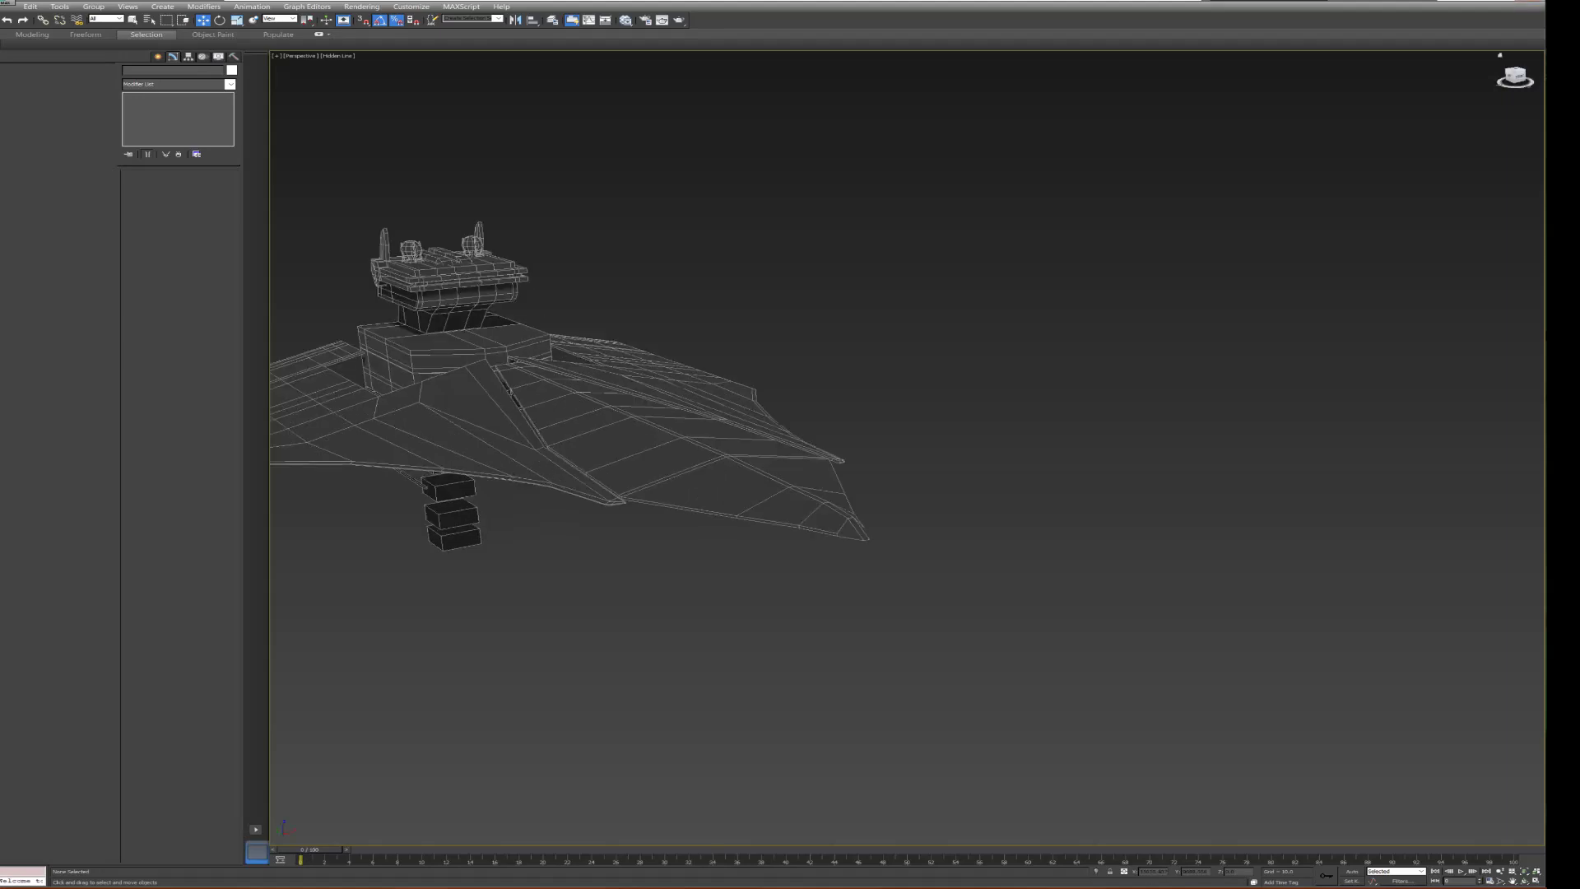
left_click(510, 387)
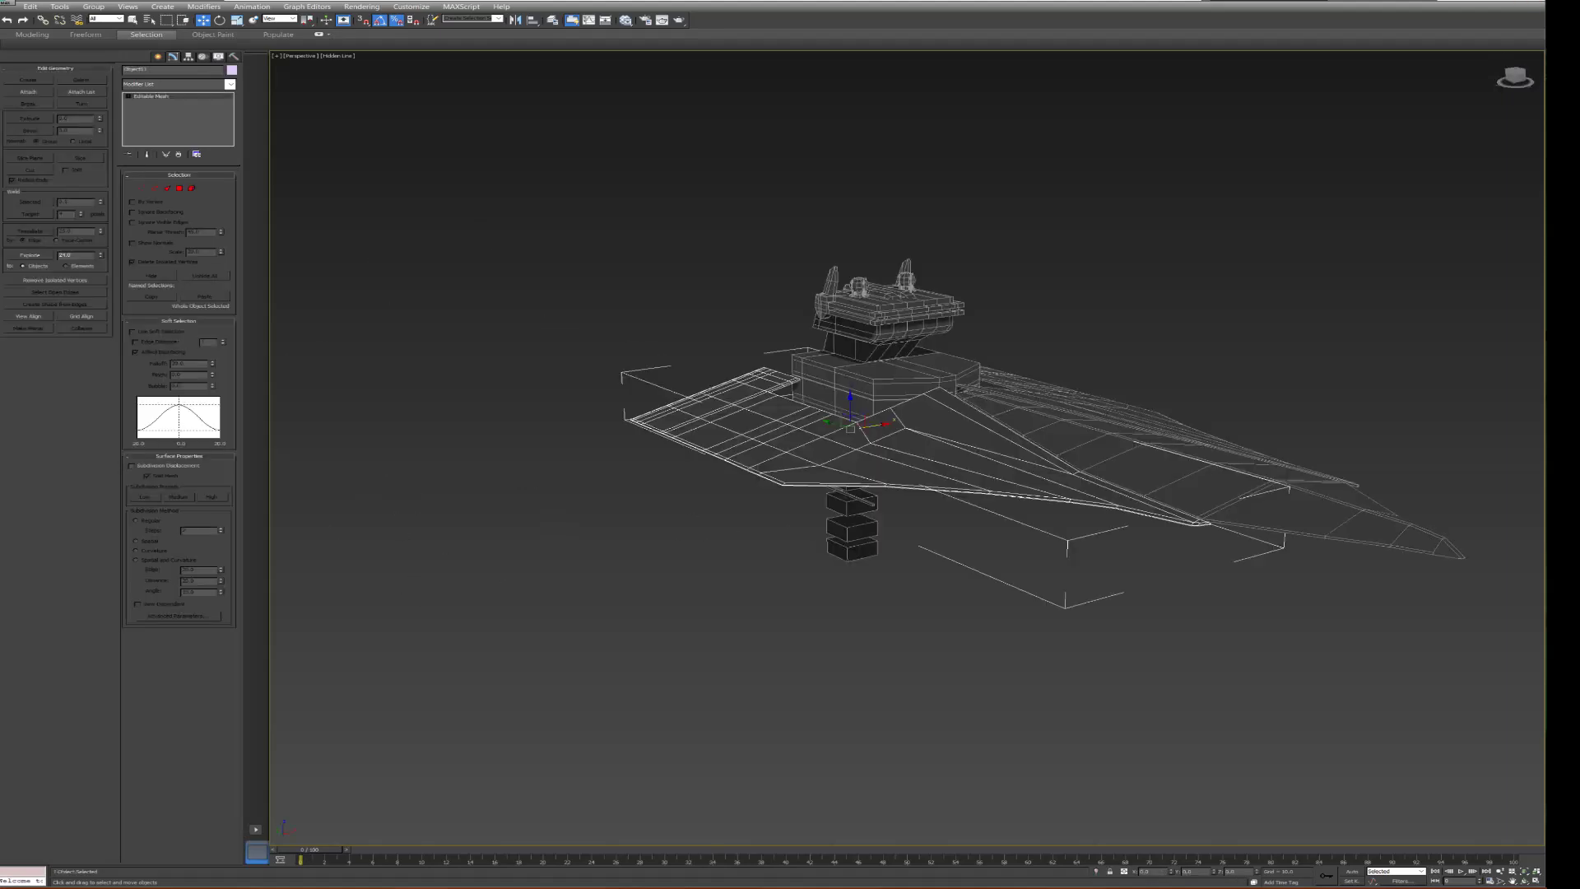
key("ctrl+d")
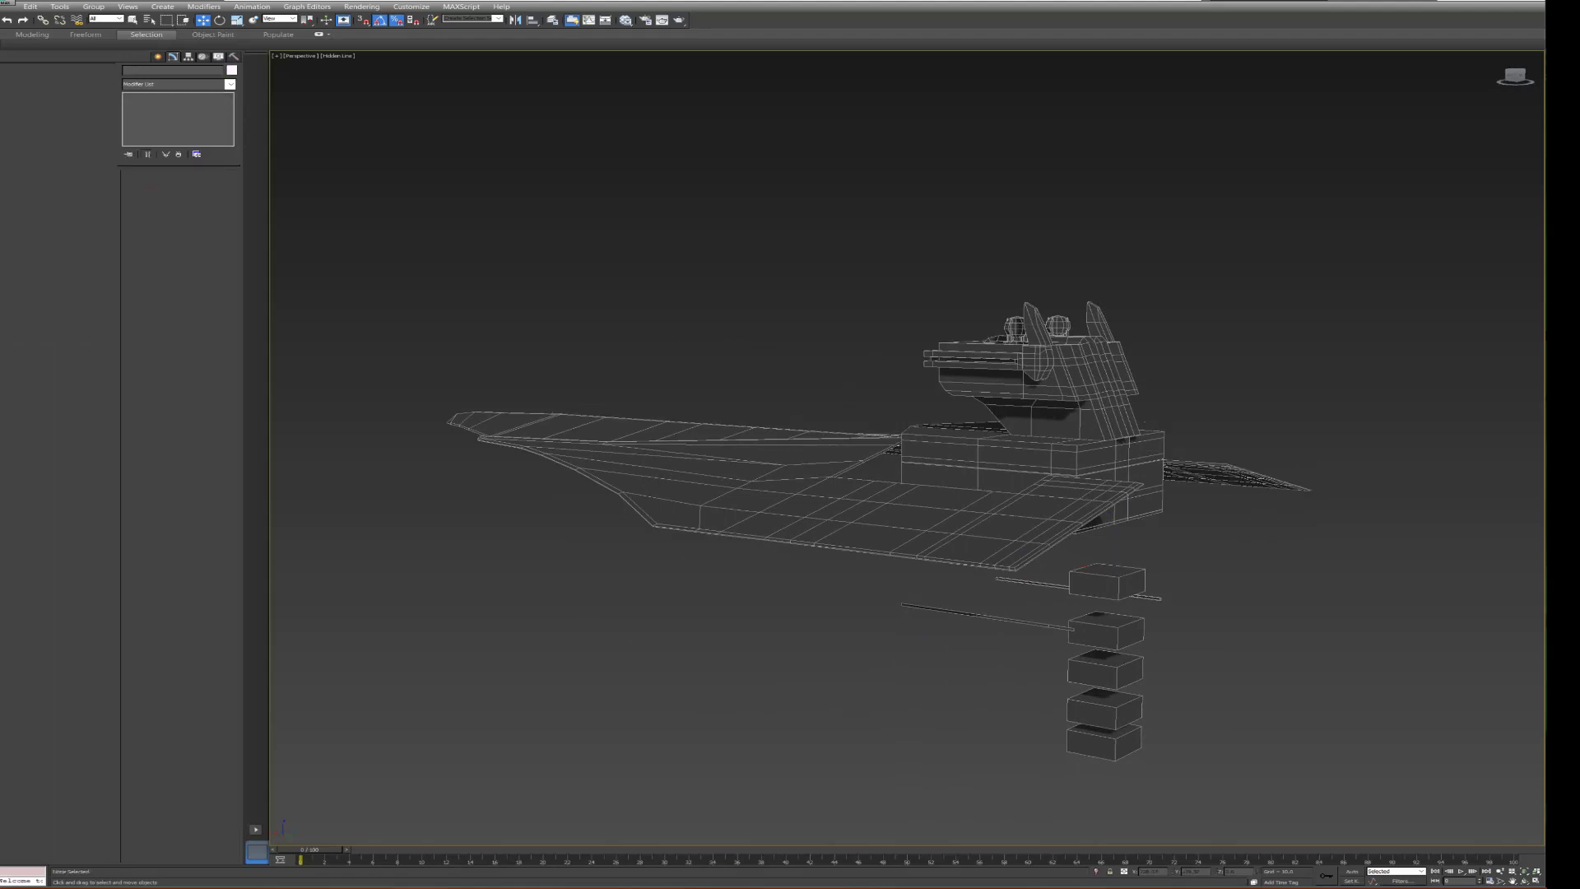